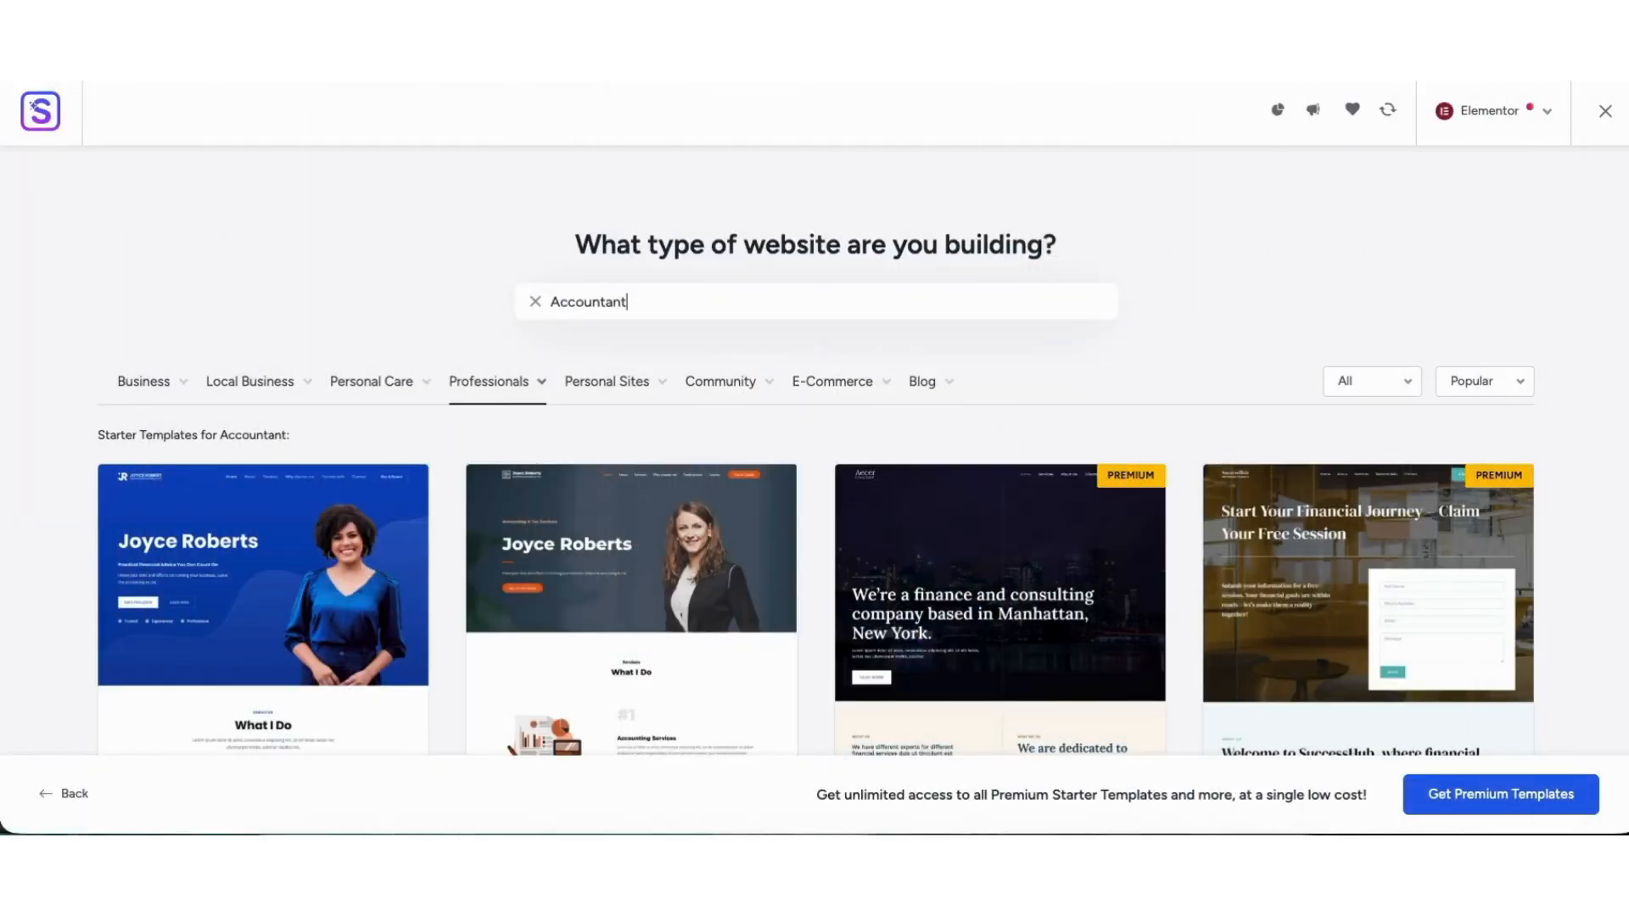
Place a Heading widget between the Accurate Record Keeping intro text and the three feature cards on the Home page.
scroll(814, 458, "down", 3)
scroll(815, 458, "down", 4)
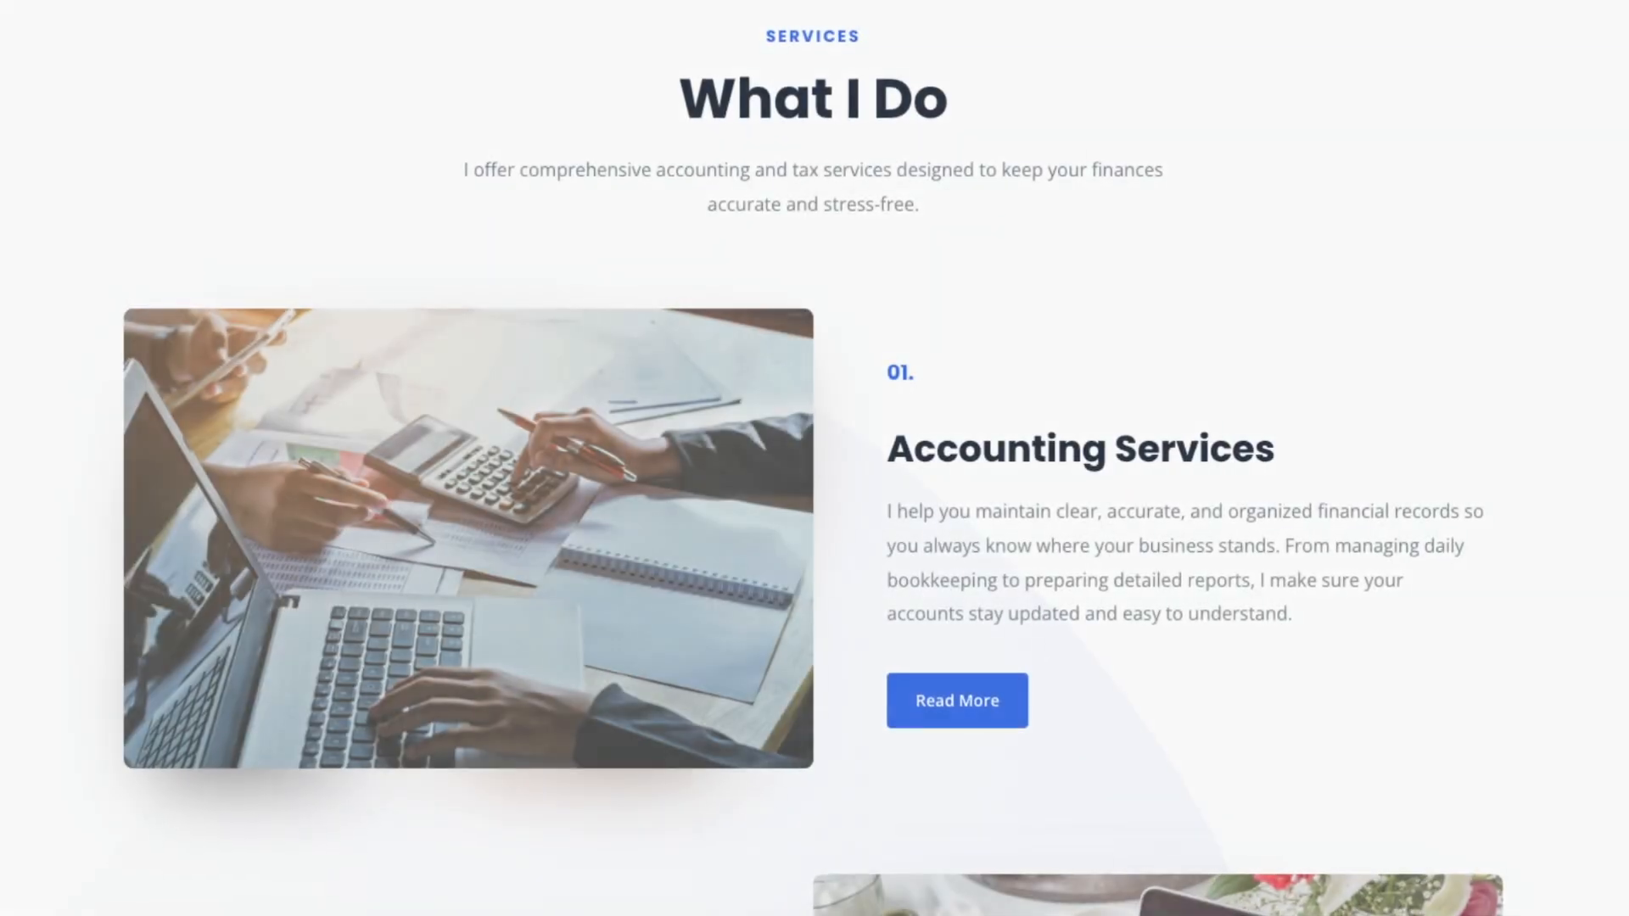
left_click_drag(69, 476, 941, 363)
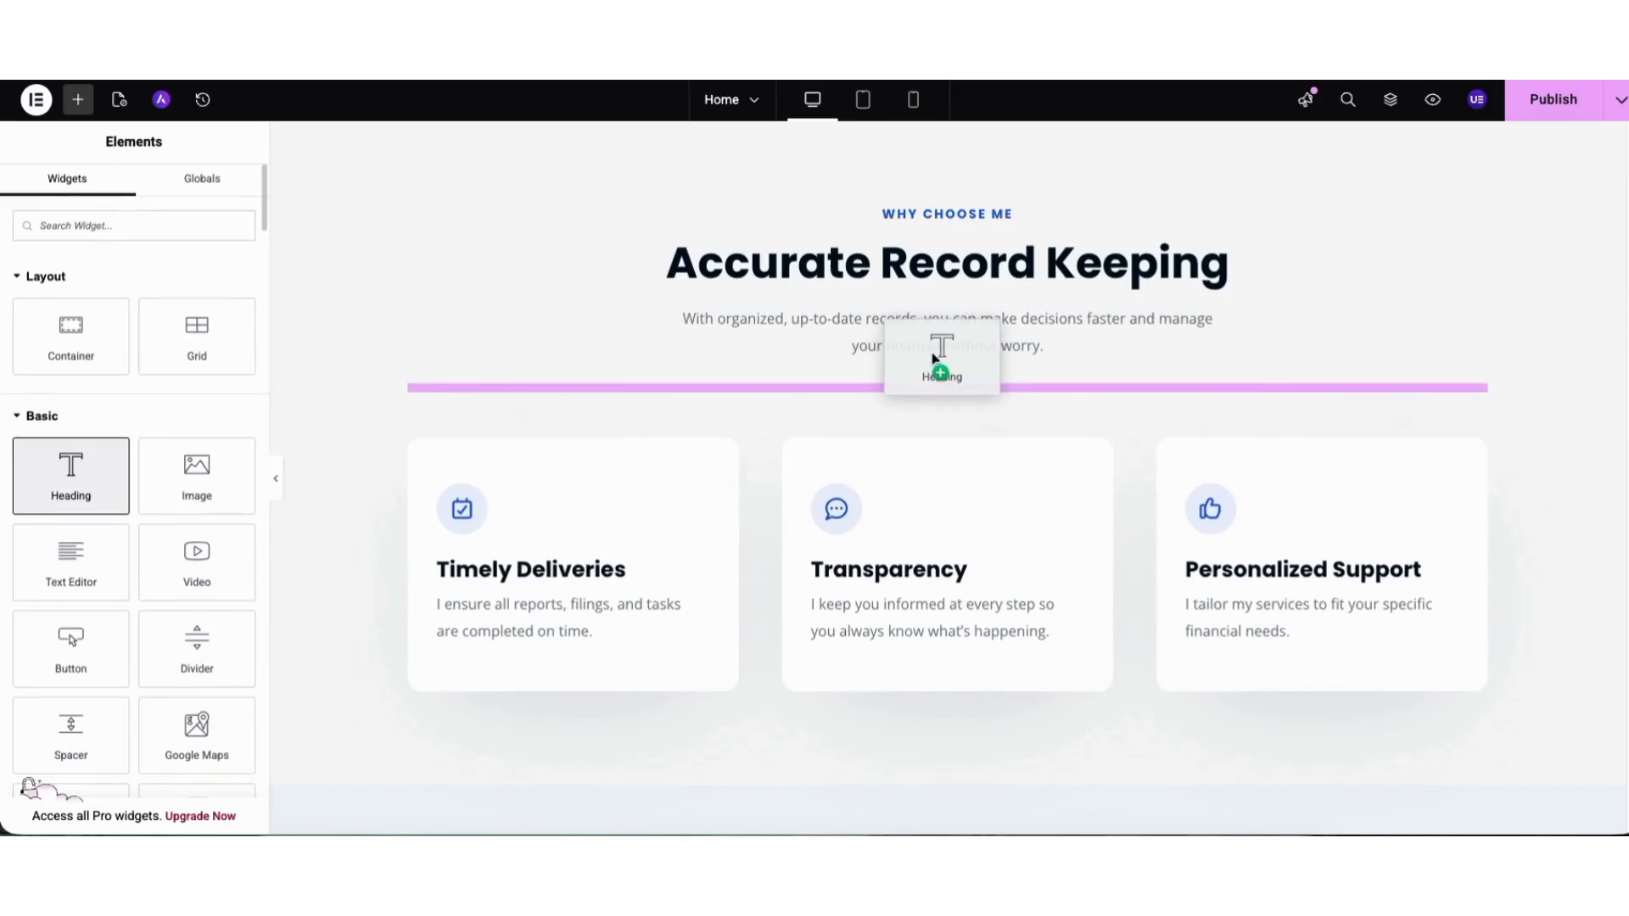
left_click_drag(941, 363, 941, 398)
Look through the finished accounting website's services and Why Choose Me sections and Bluehost's home page features.
scroll(815, 458, "down", 15)
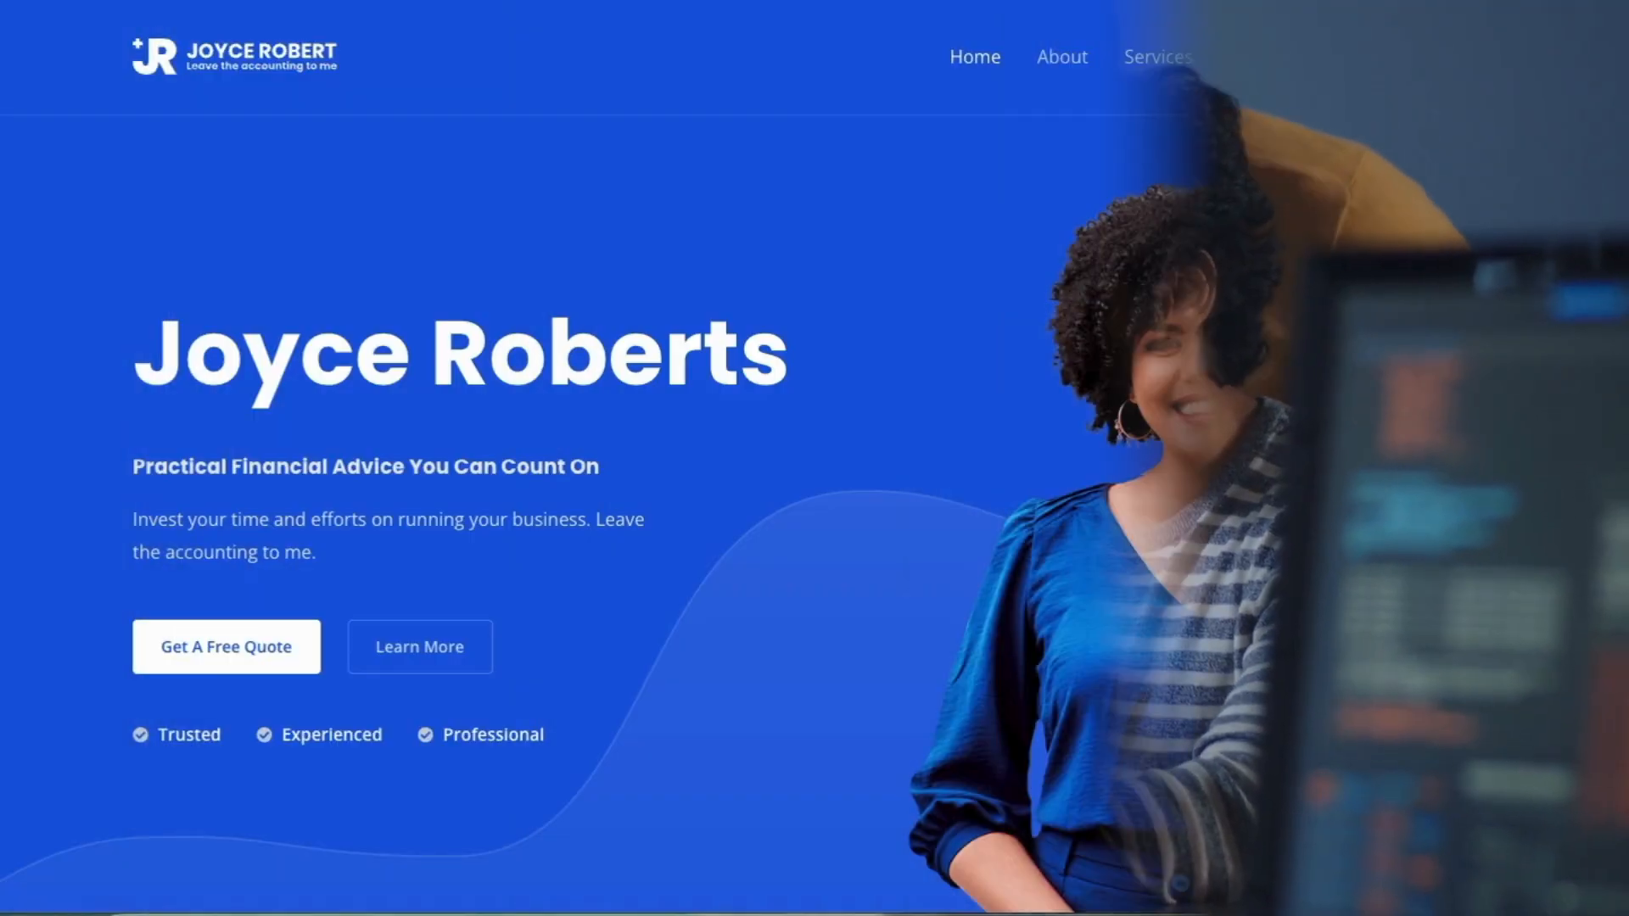
scroll(814, 458, "down", 5)
scroll(814, 458, "down", 15)
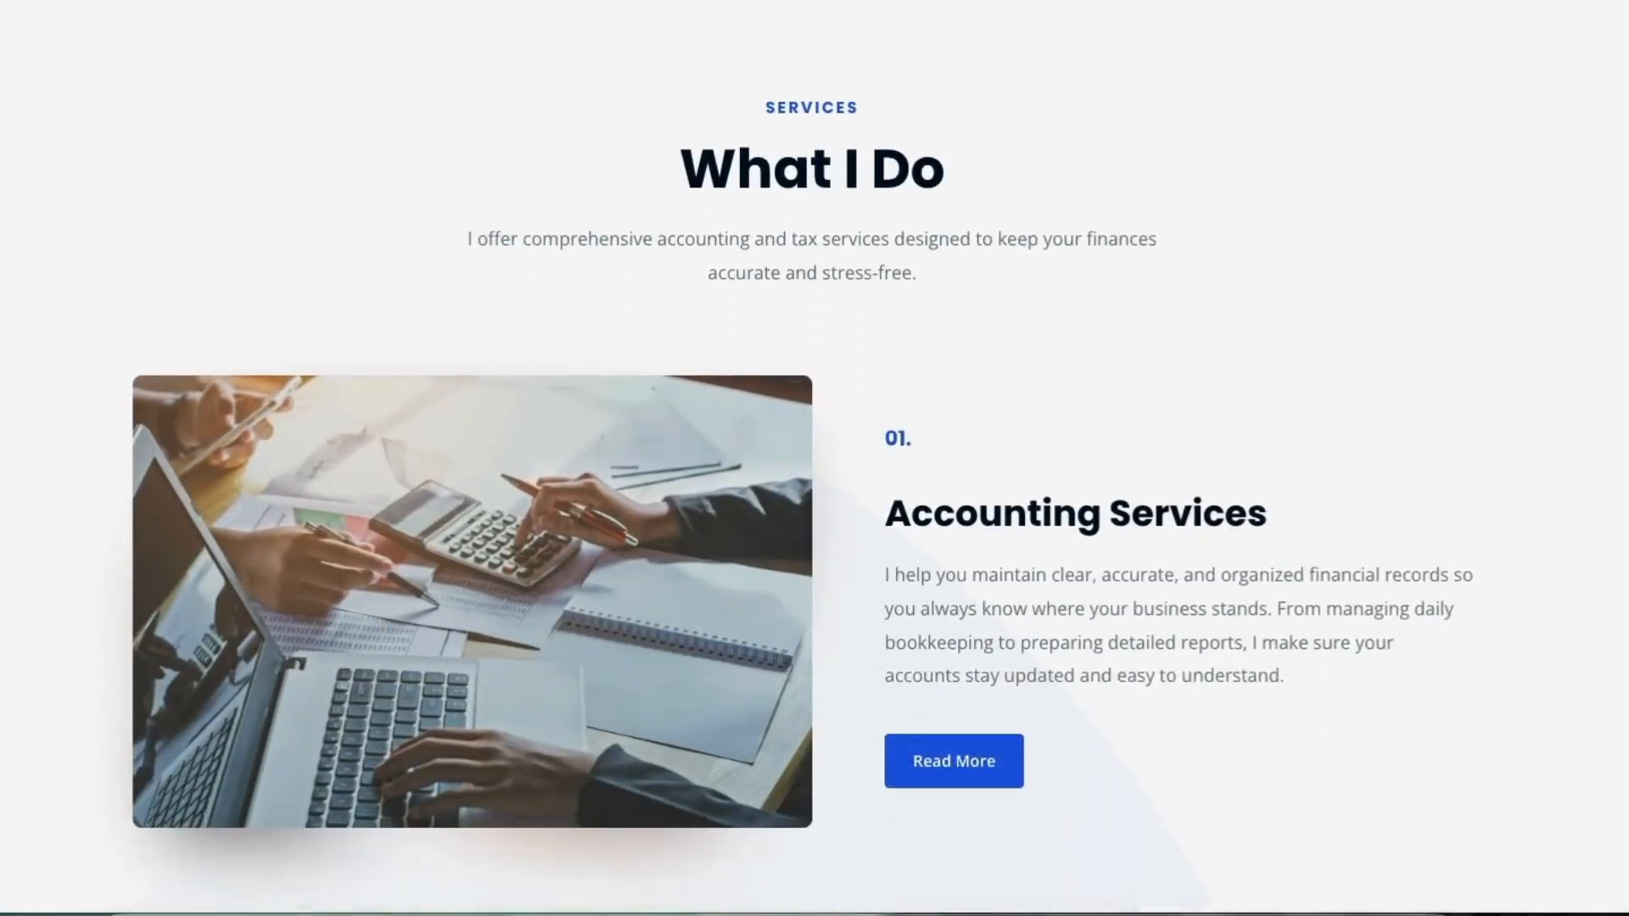
scroll(814, 459, "down", 3)
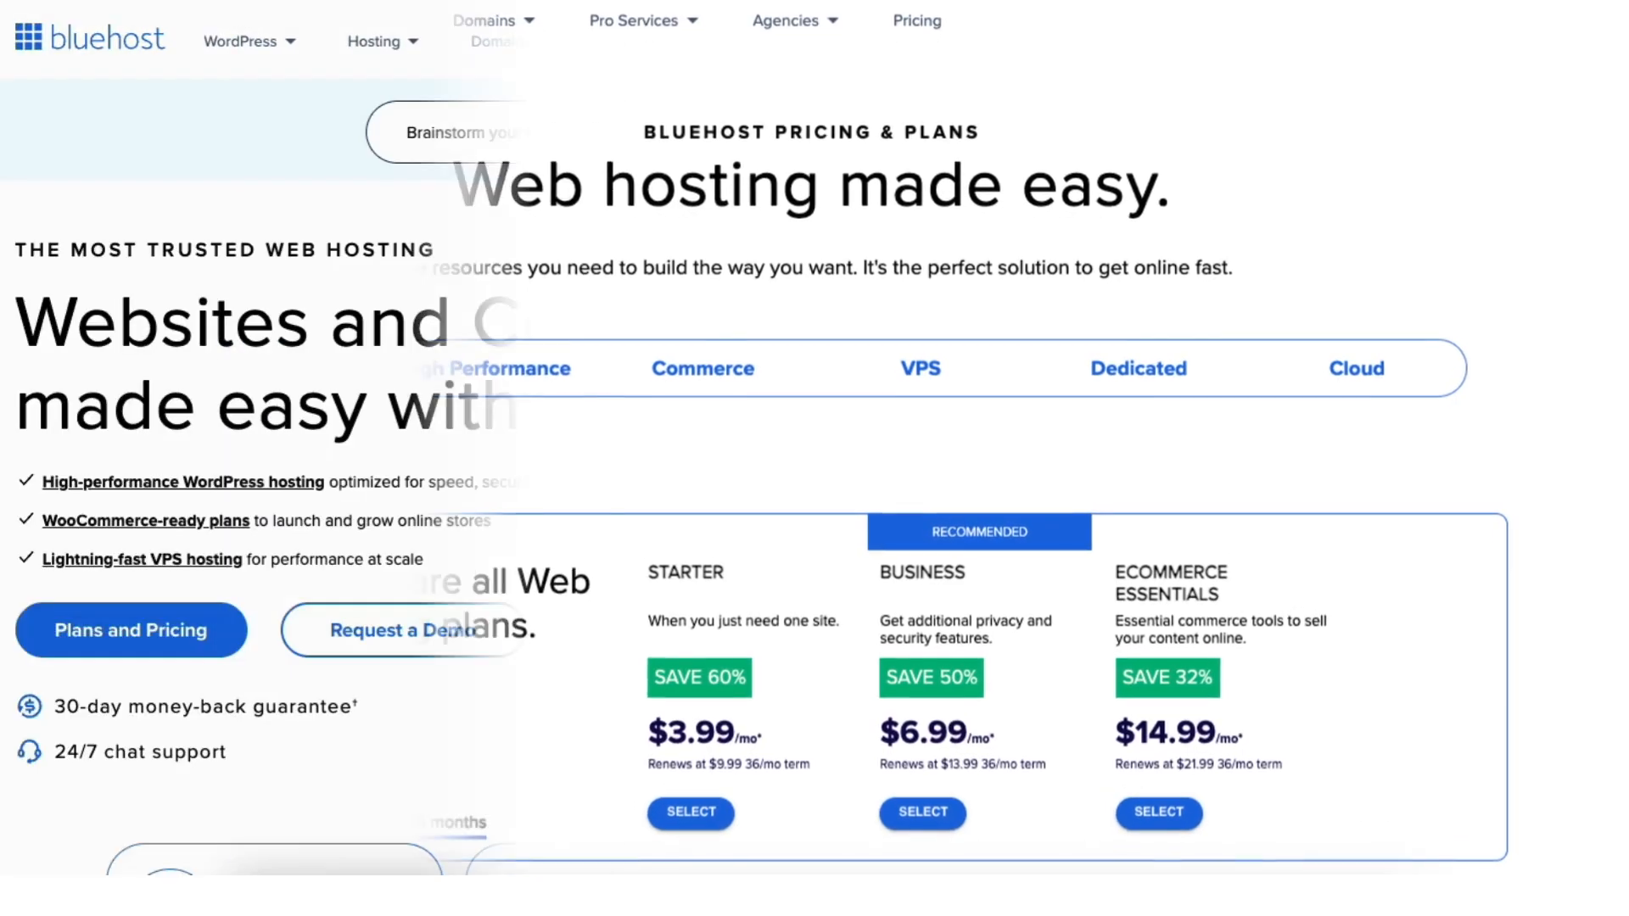
scroll(815, 475, "down", 10)
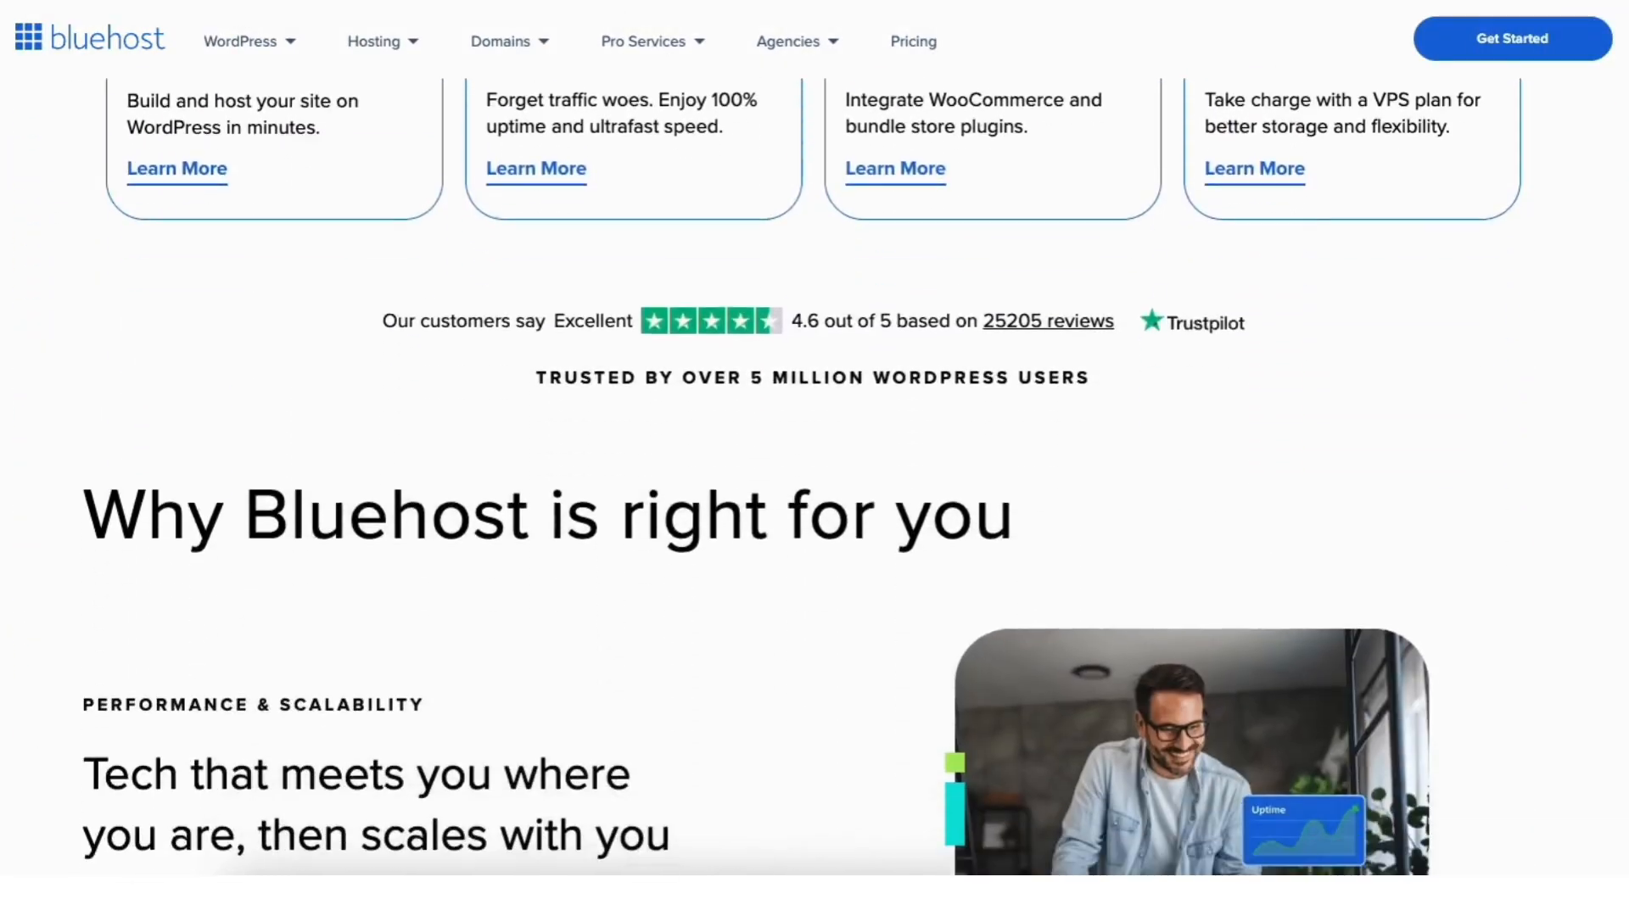
scroll(814, 475, "down", 15)
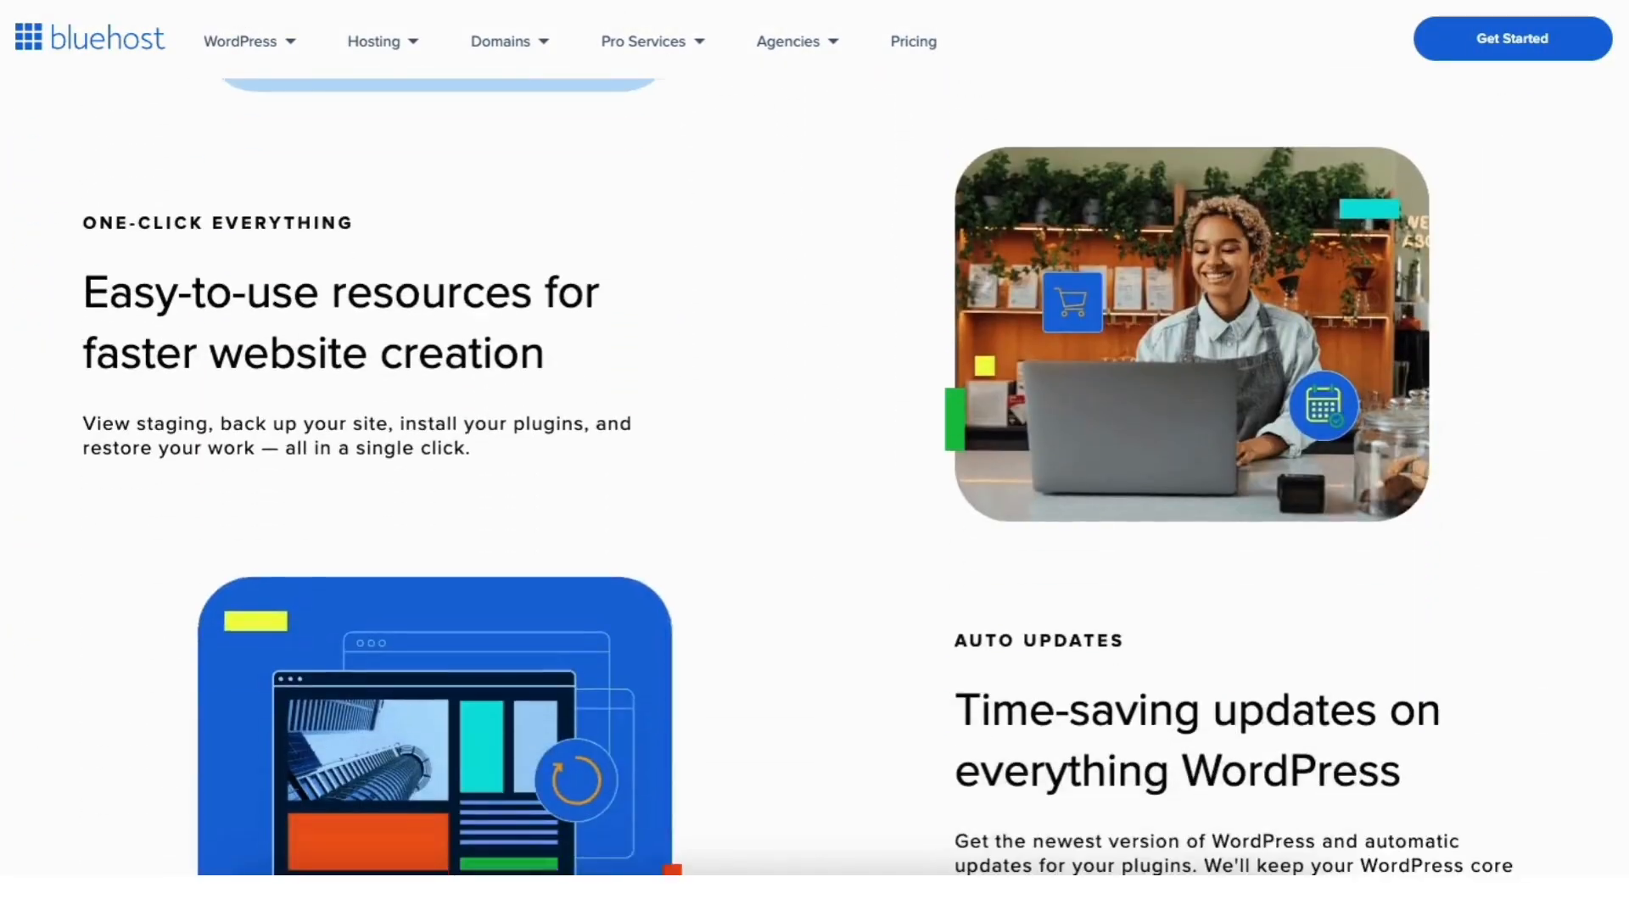
scroll(815, 475, "down", 4)
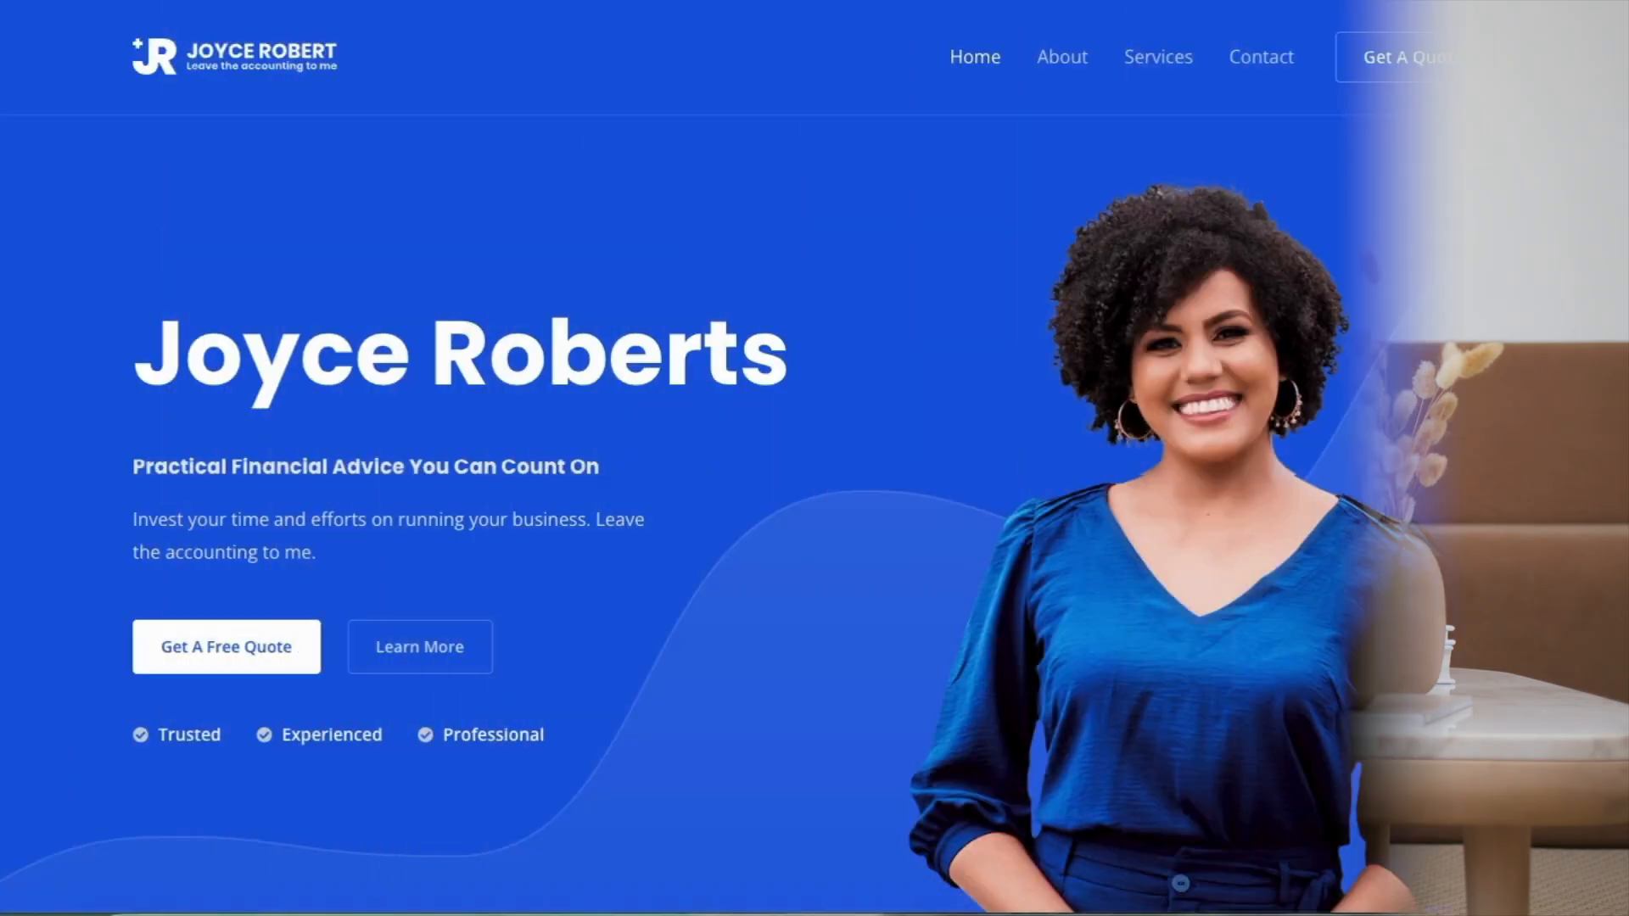
scroll(814, 458, "down", 5)
scroll(815, 458, "down", 15)
scroll(815, 458, "down", 11)
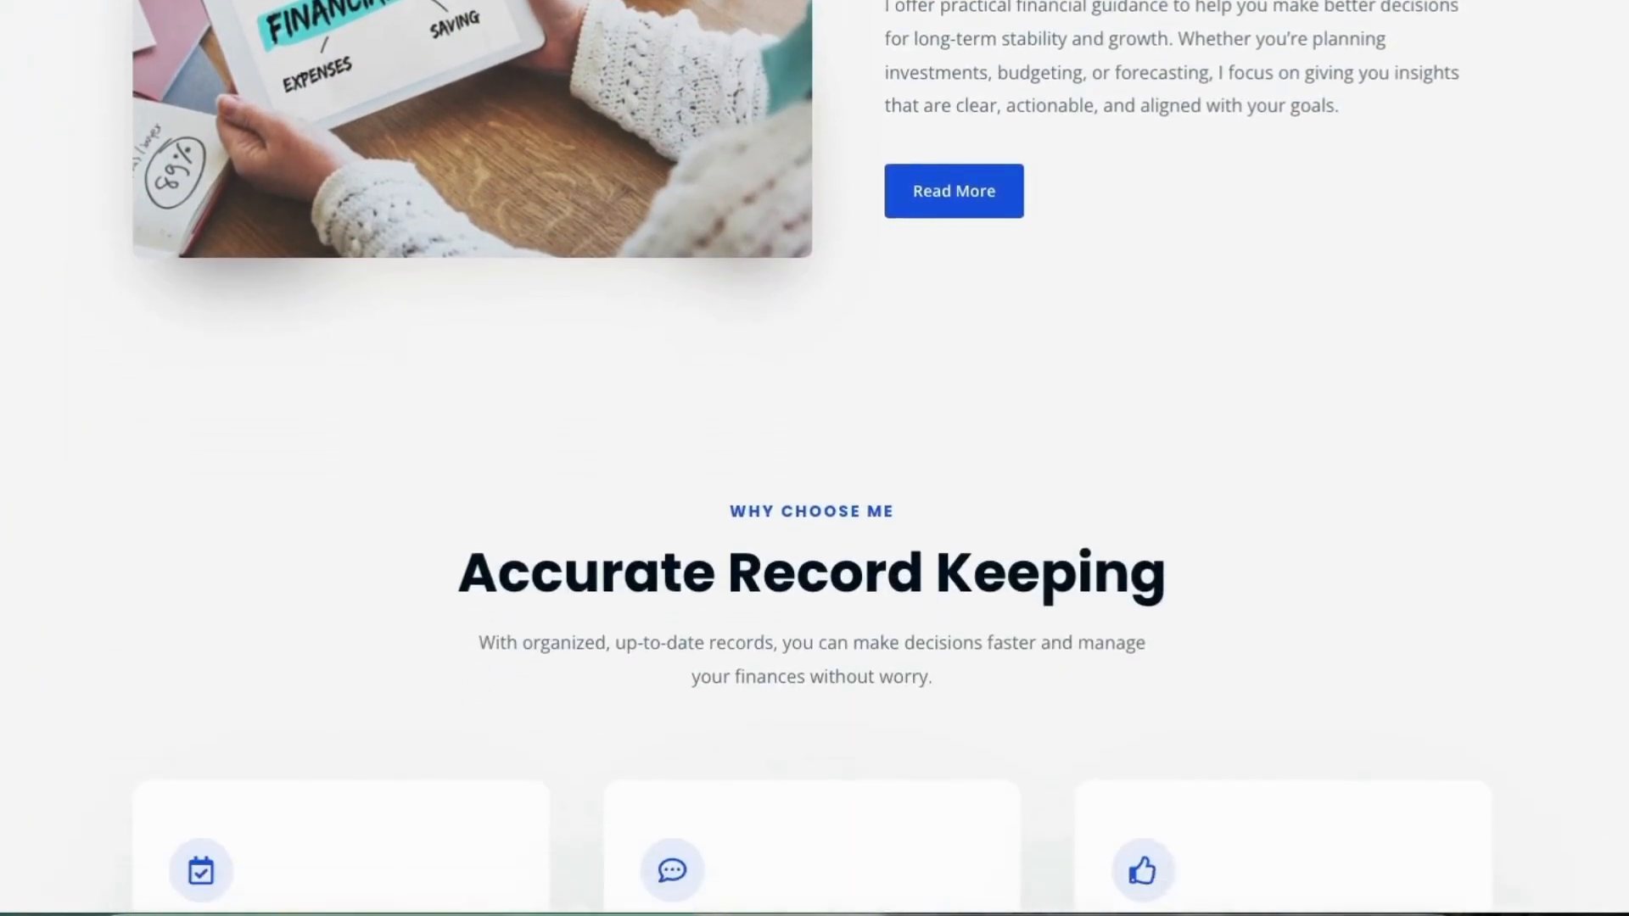
scroll(815, 459, "down", 3)
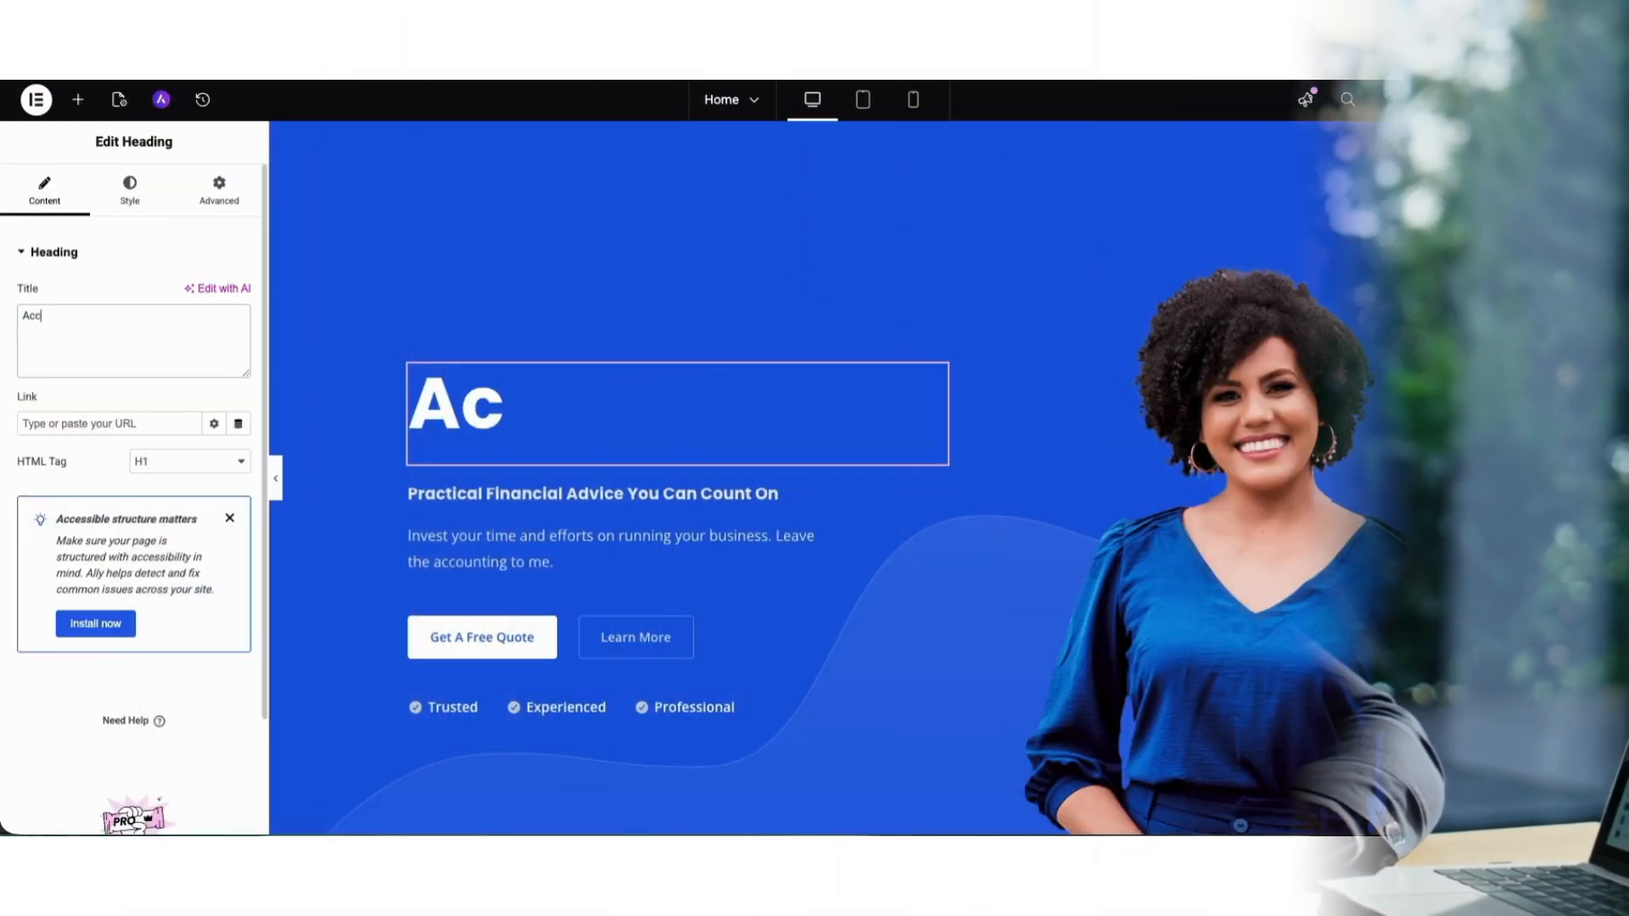
Enter a new title starting with "Acco" in the hero heading and place another Heading widget on the page.
type("o")
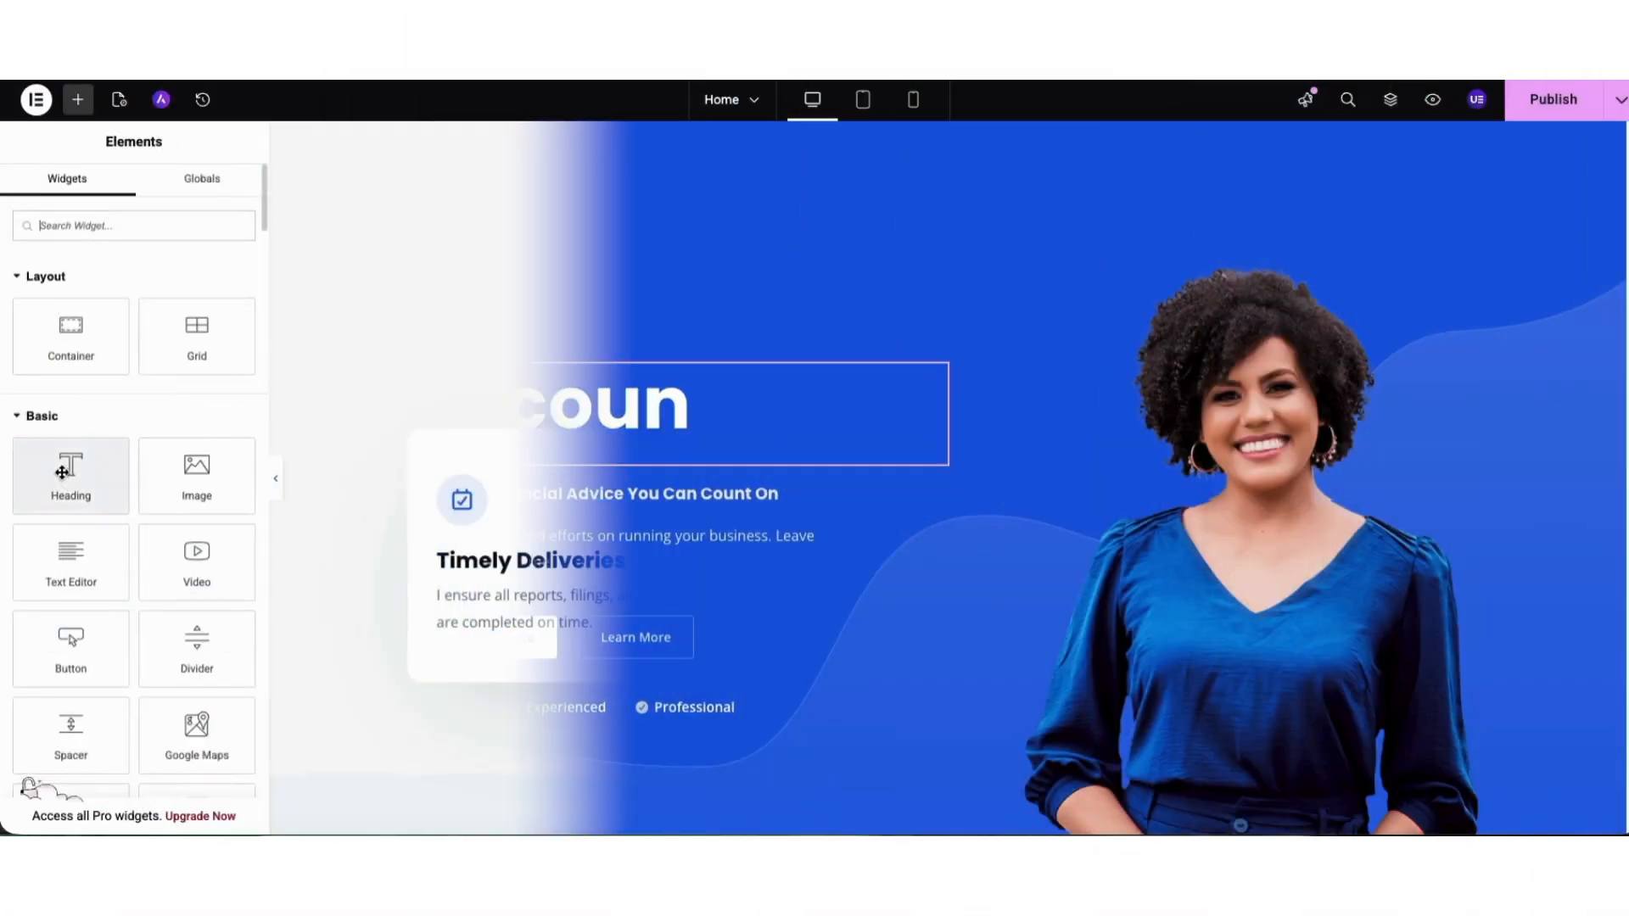
left_click_drag(66, 472, 920, 357)
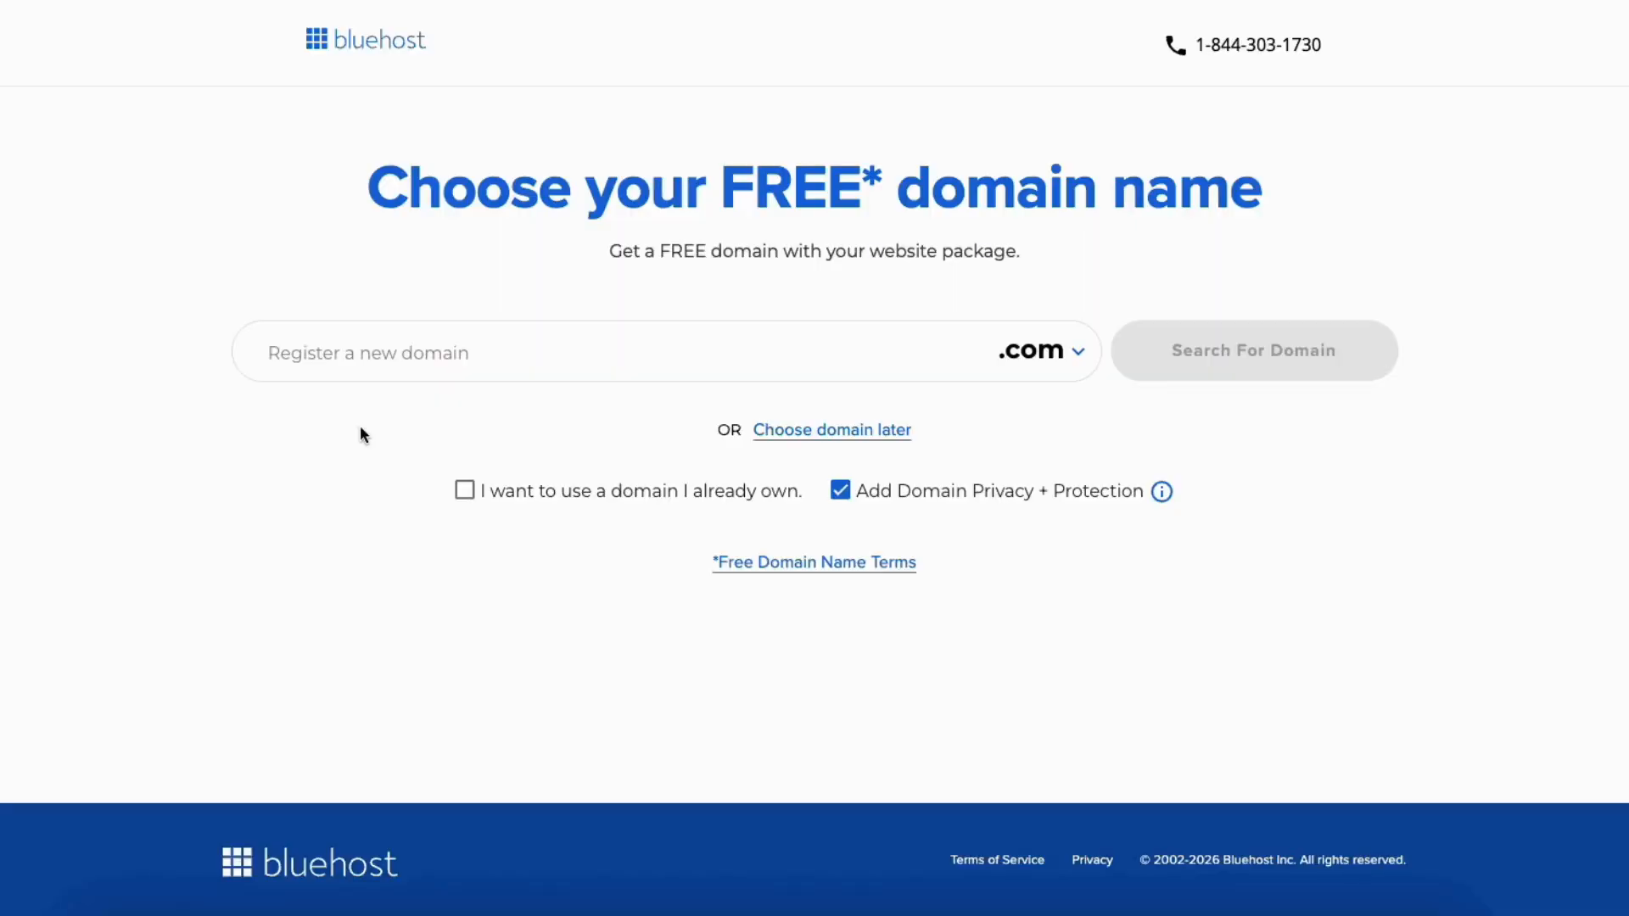
left_click(360, 354)
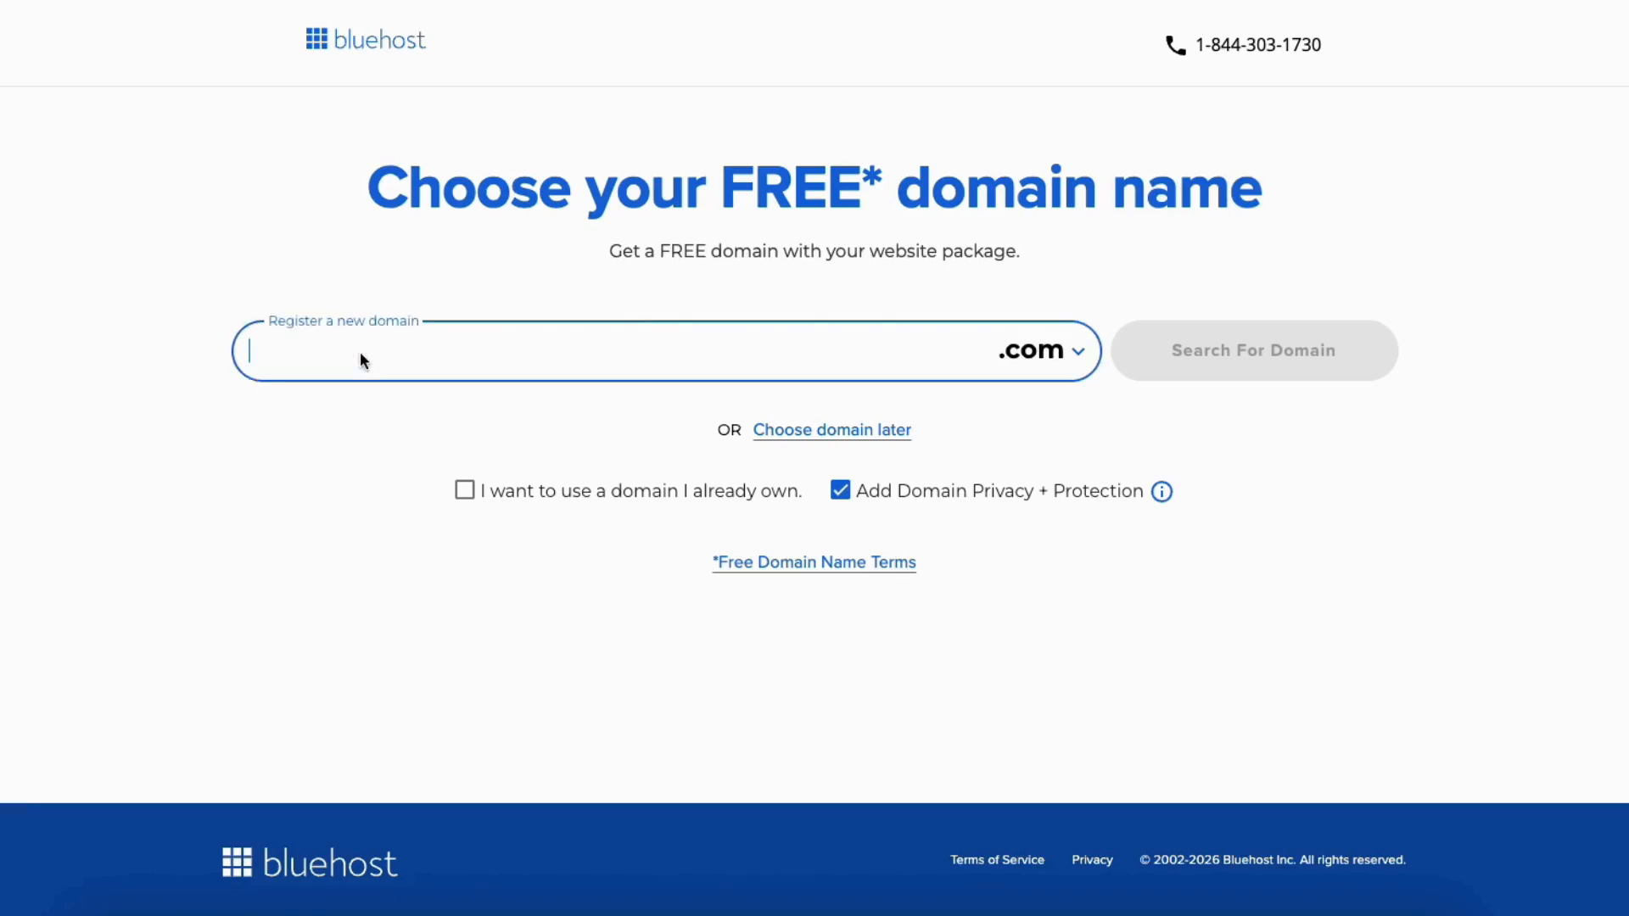
type("your")
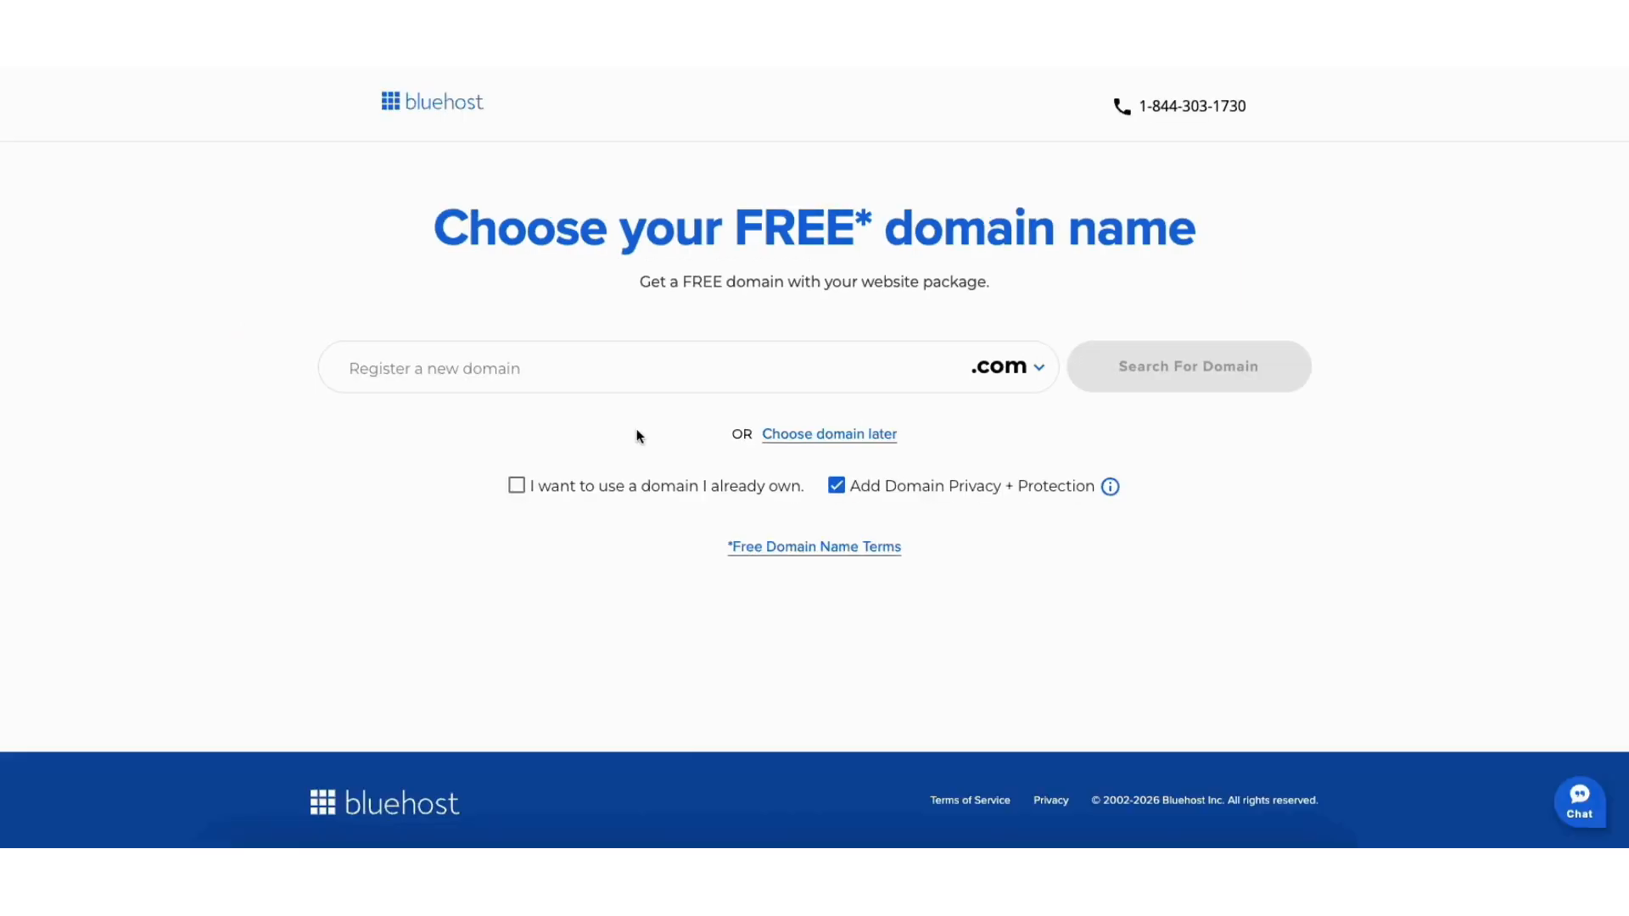
left_click(516, 485)
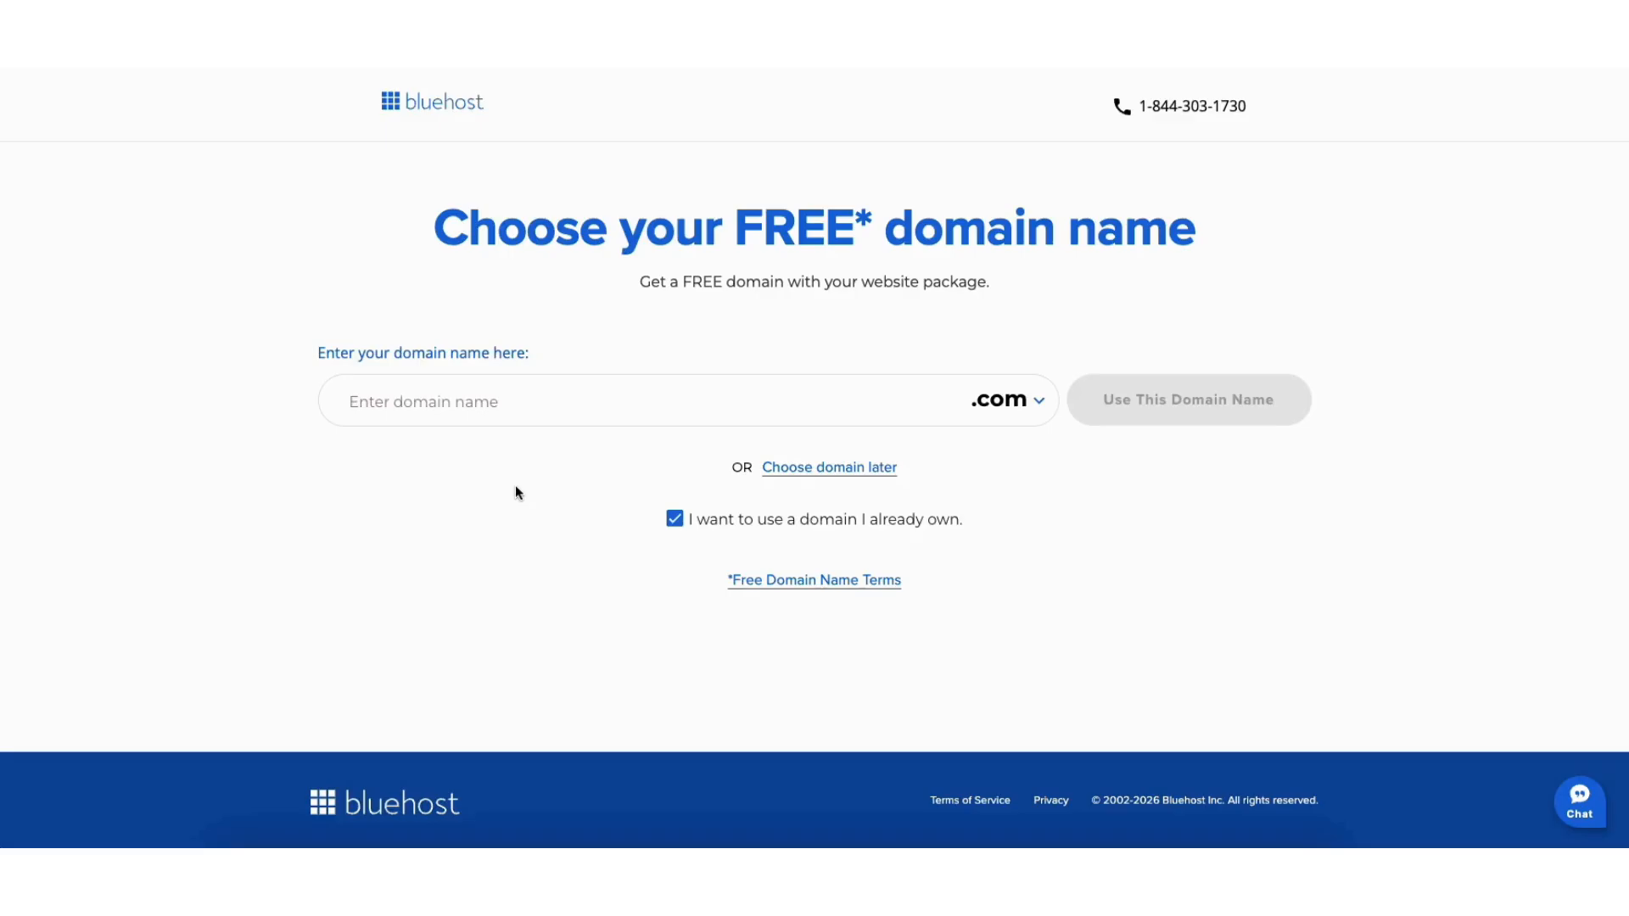
left_click(674, 517)
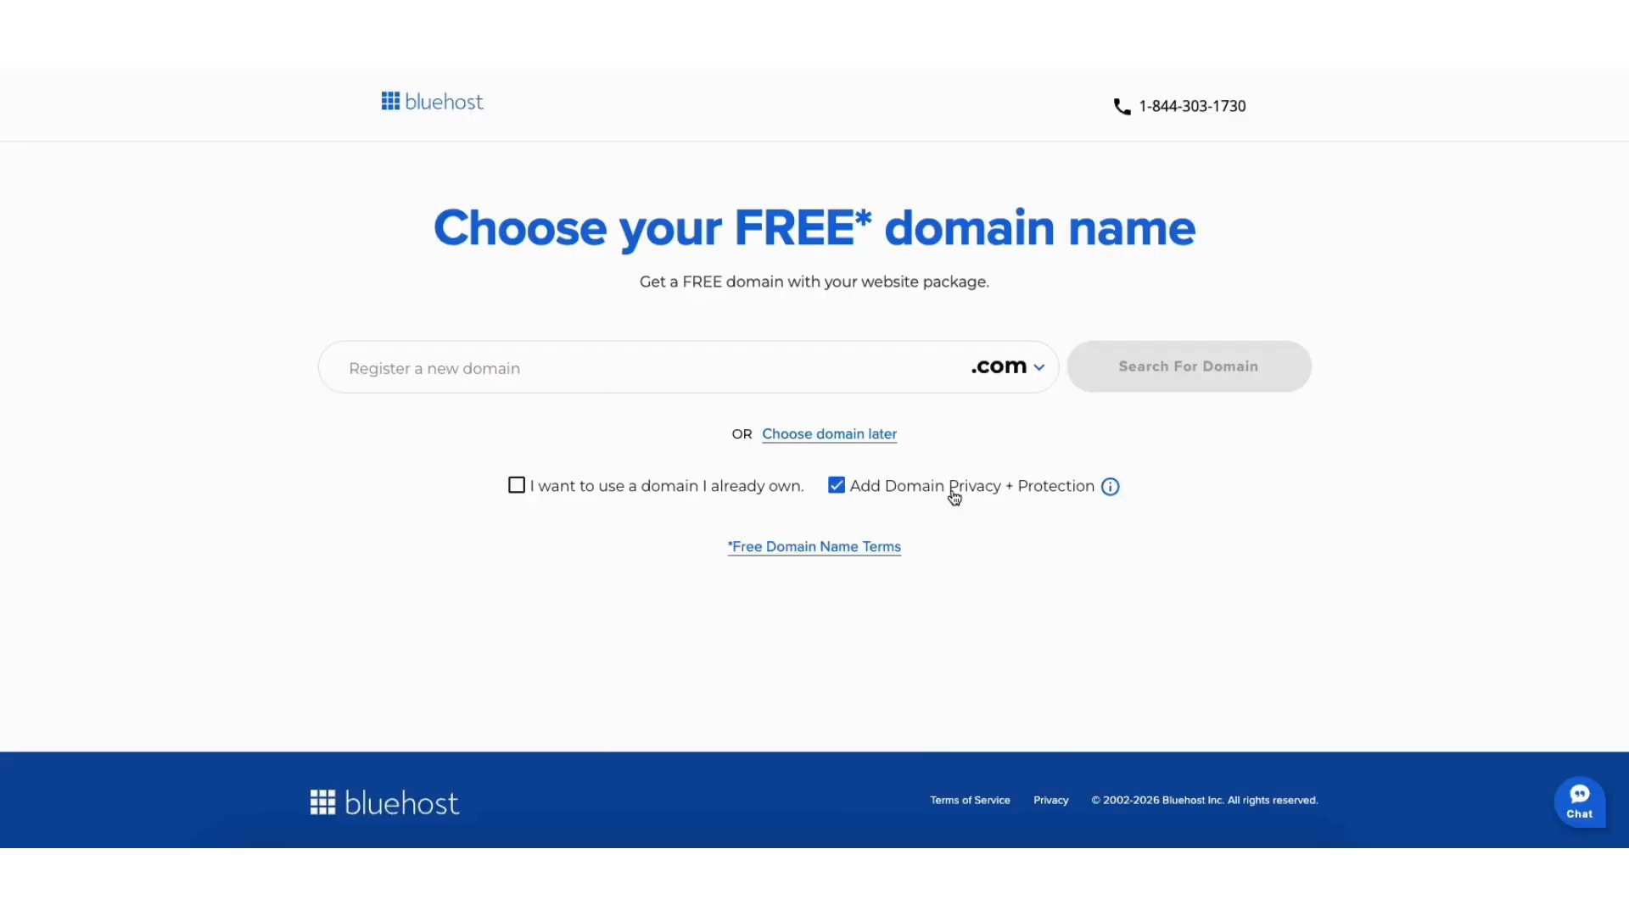
Opt out of Domain Privacy + Protection and set the Personal Plan's term to 1 year at $2.79/mo in the shopping cart.
left_click(954, 498)
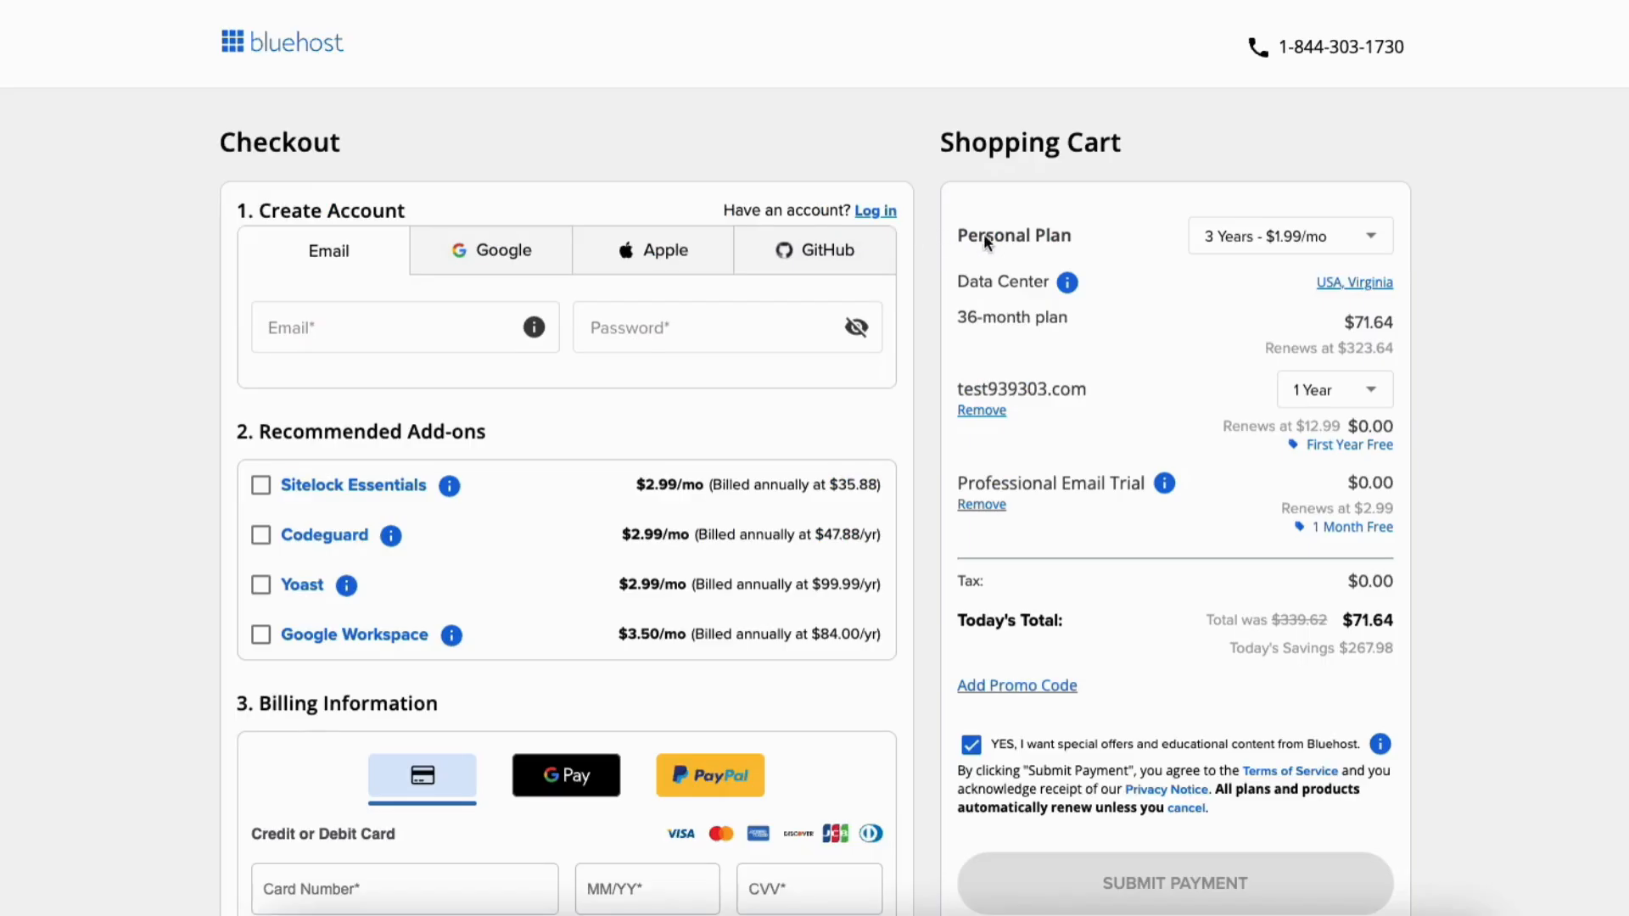
left_click(1376, 239)
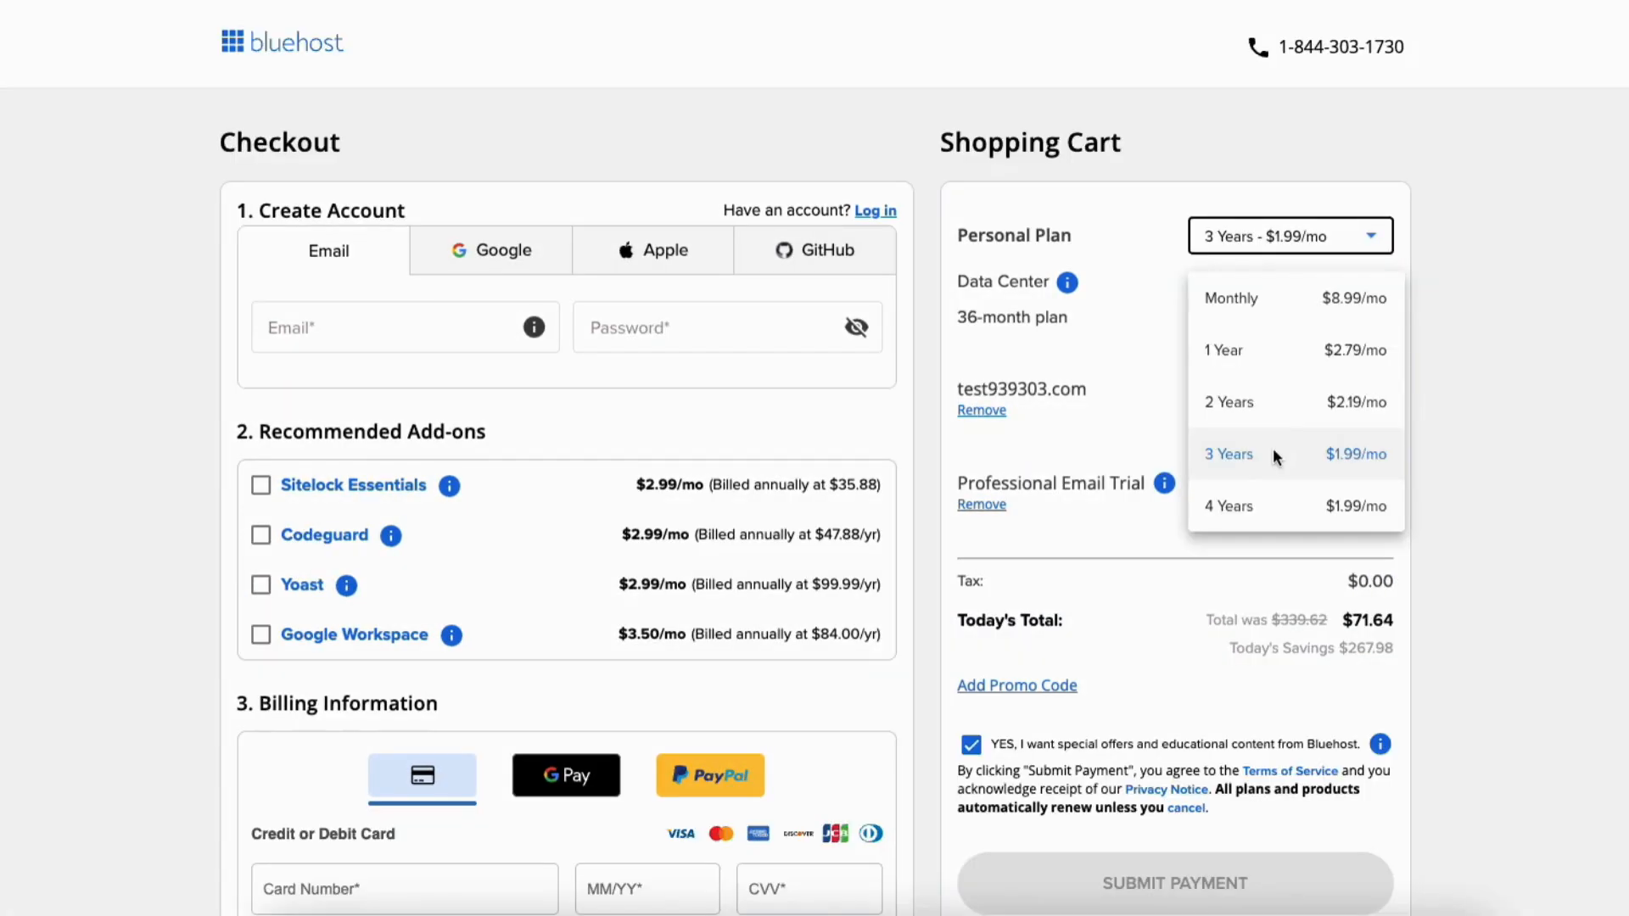
left_click(1273, 339)
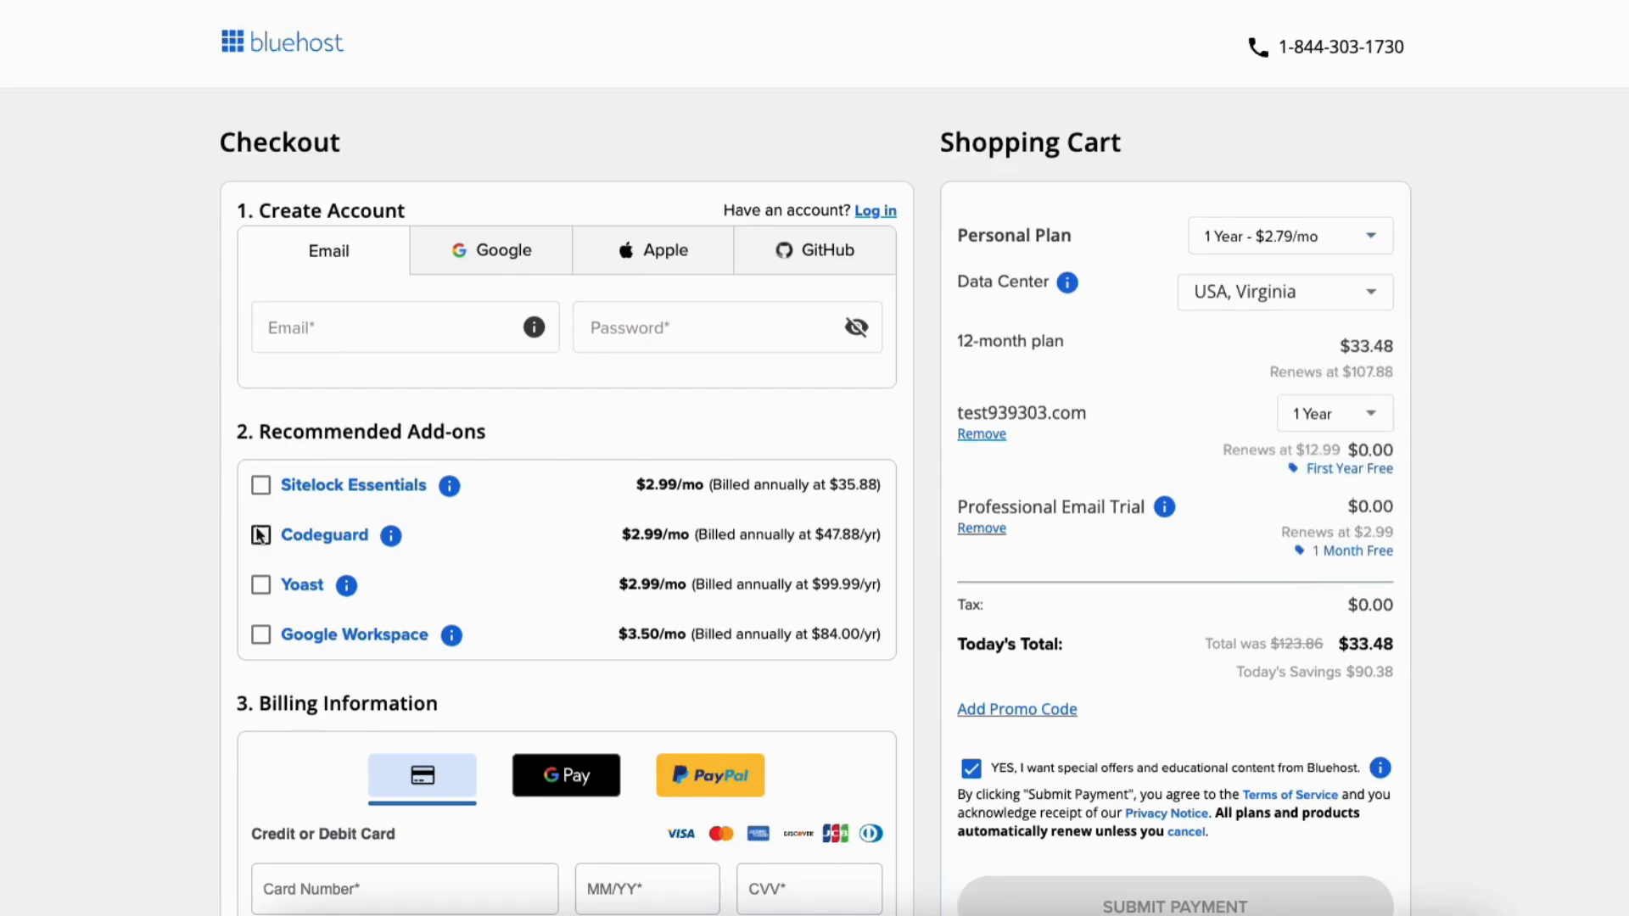
scroll(258, 535, "down", 4)
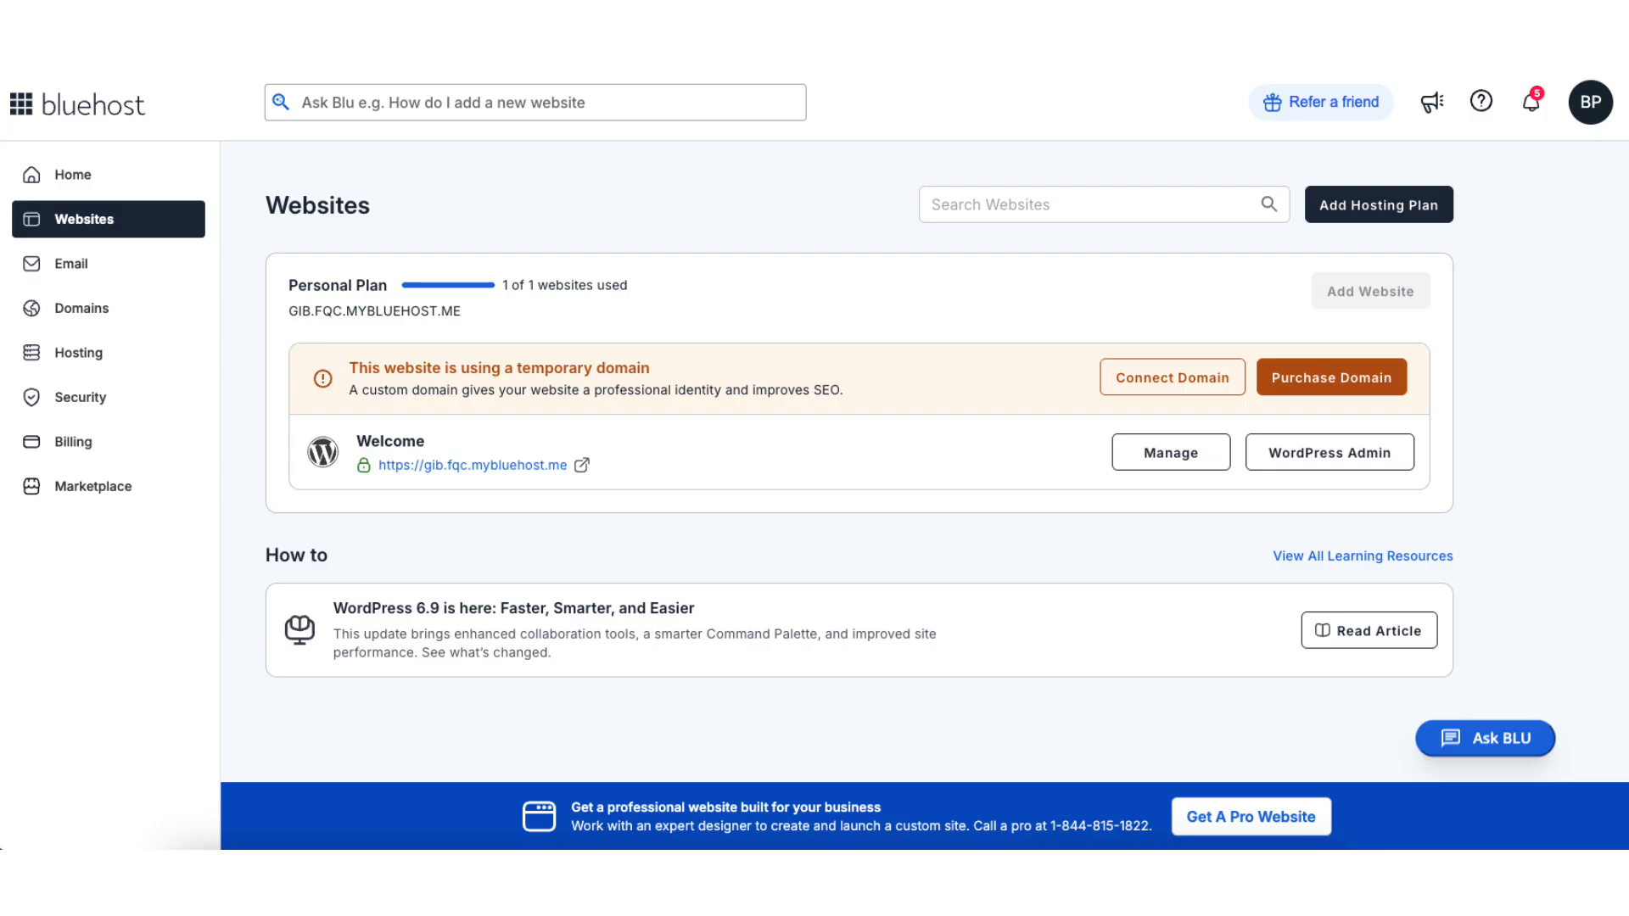
Open the Welcome website's management page and enter its WordPress admin dashboard.
left_click(1163, 458)
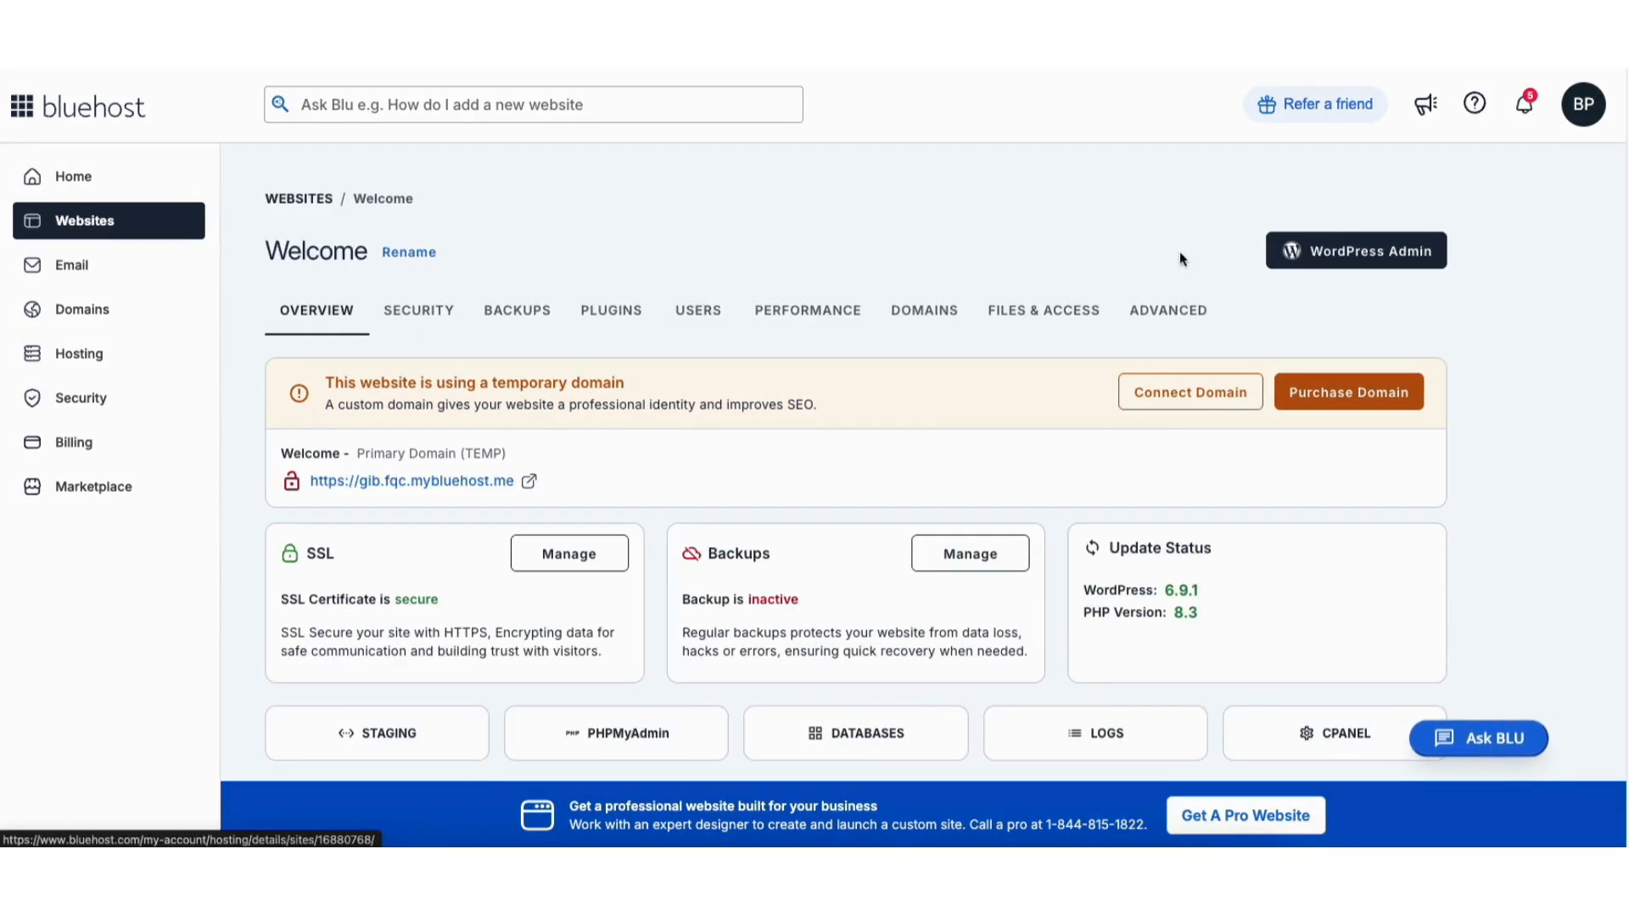
left_click(1302, 256)
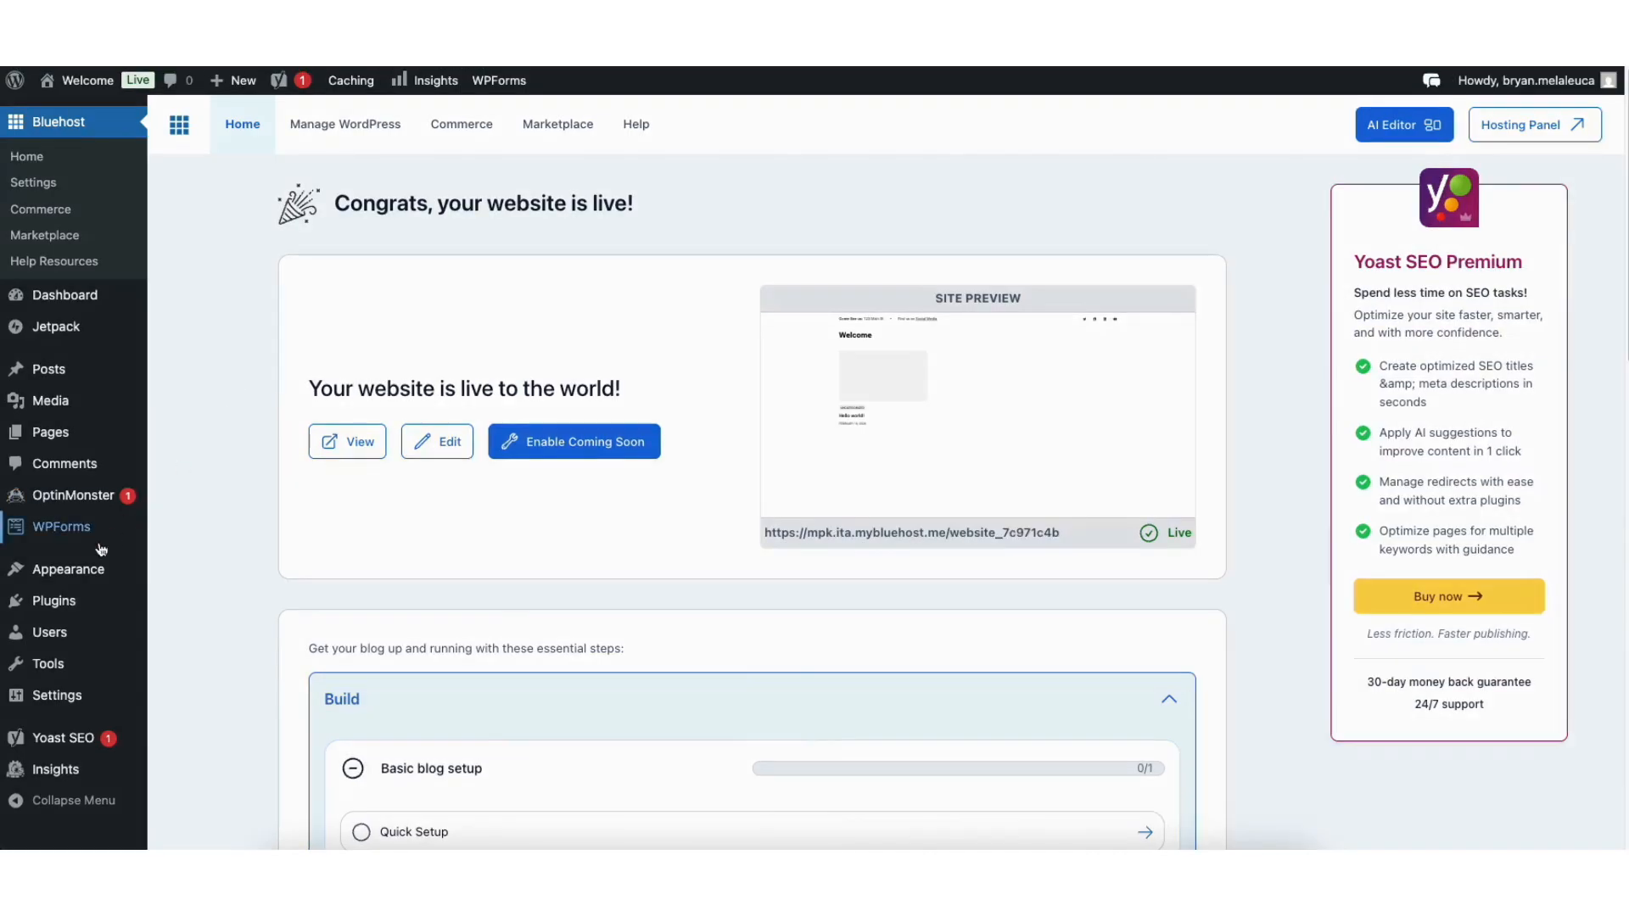
Find the Astra theme in the WordPress theme library, then install and activate it.
mouse_move(72, 572)
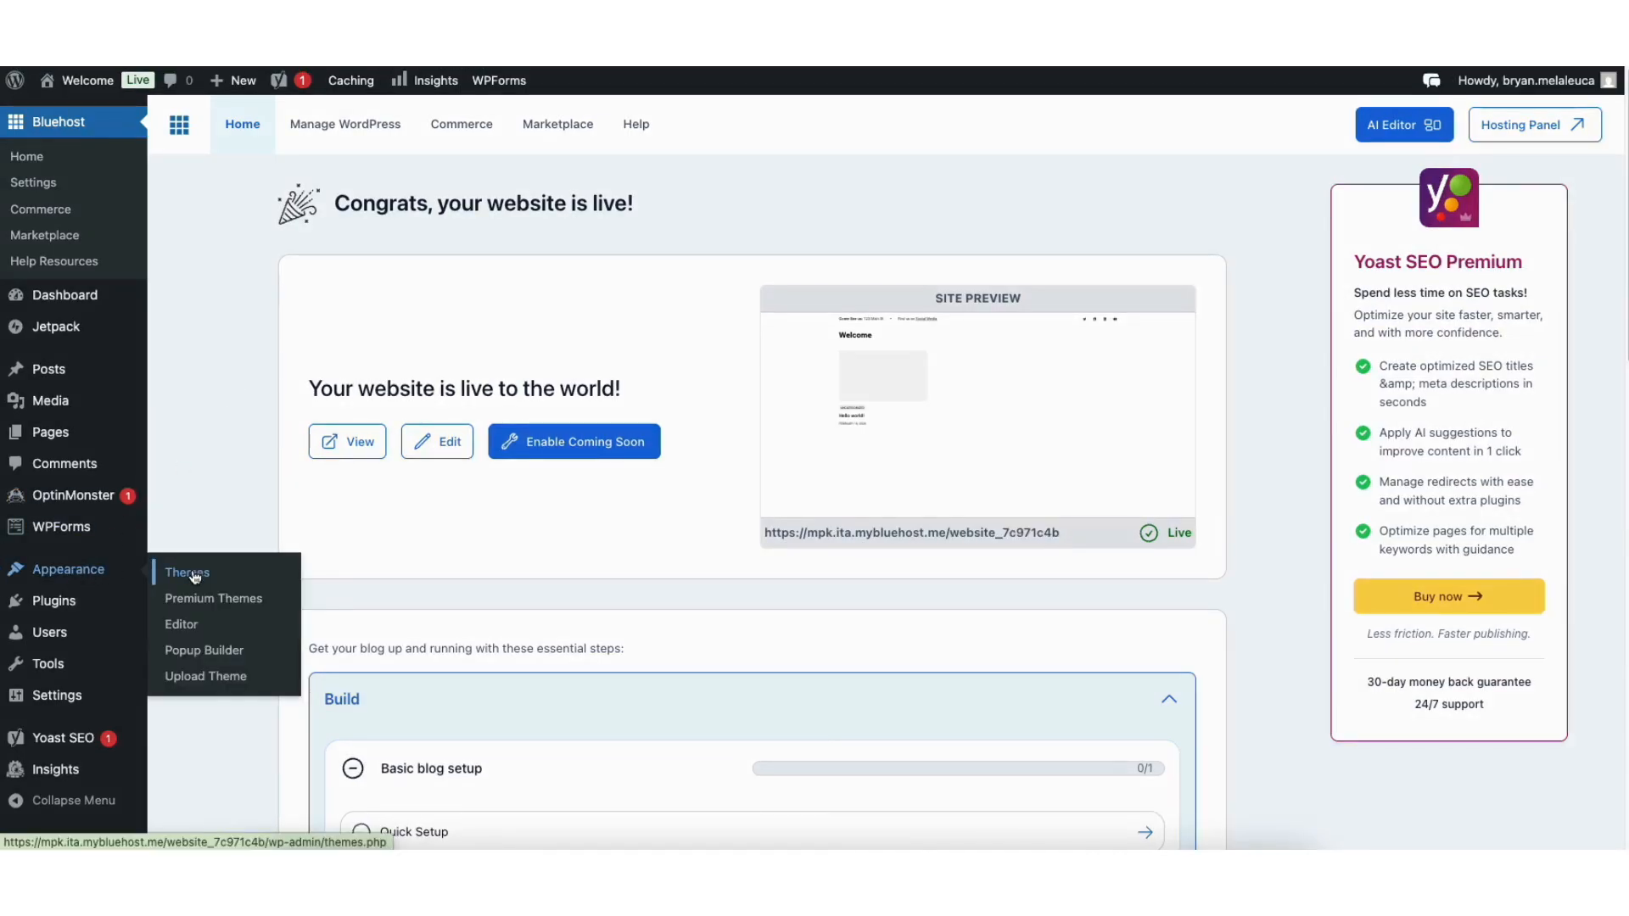
left_click(194, 577)
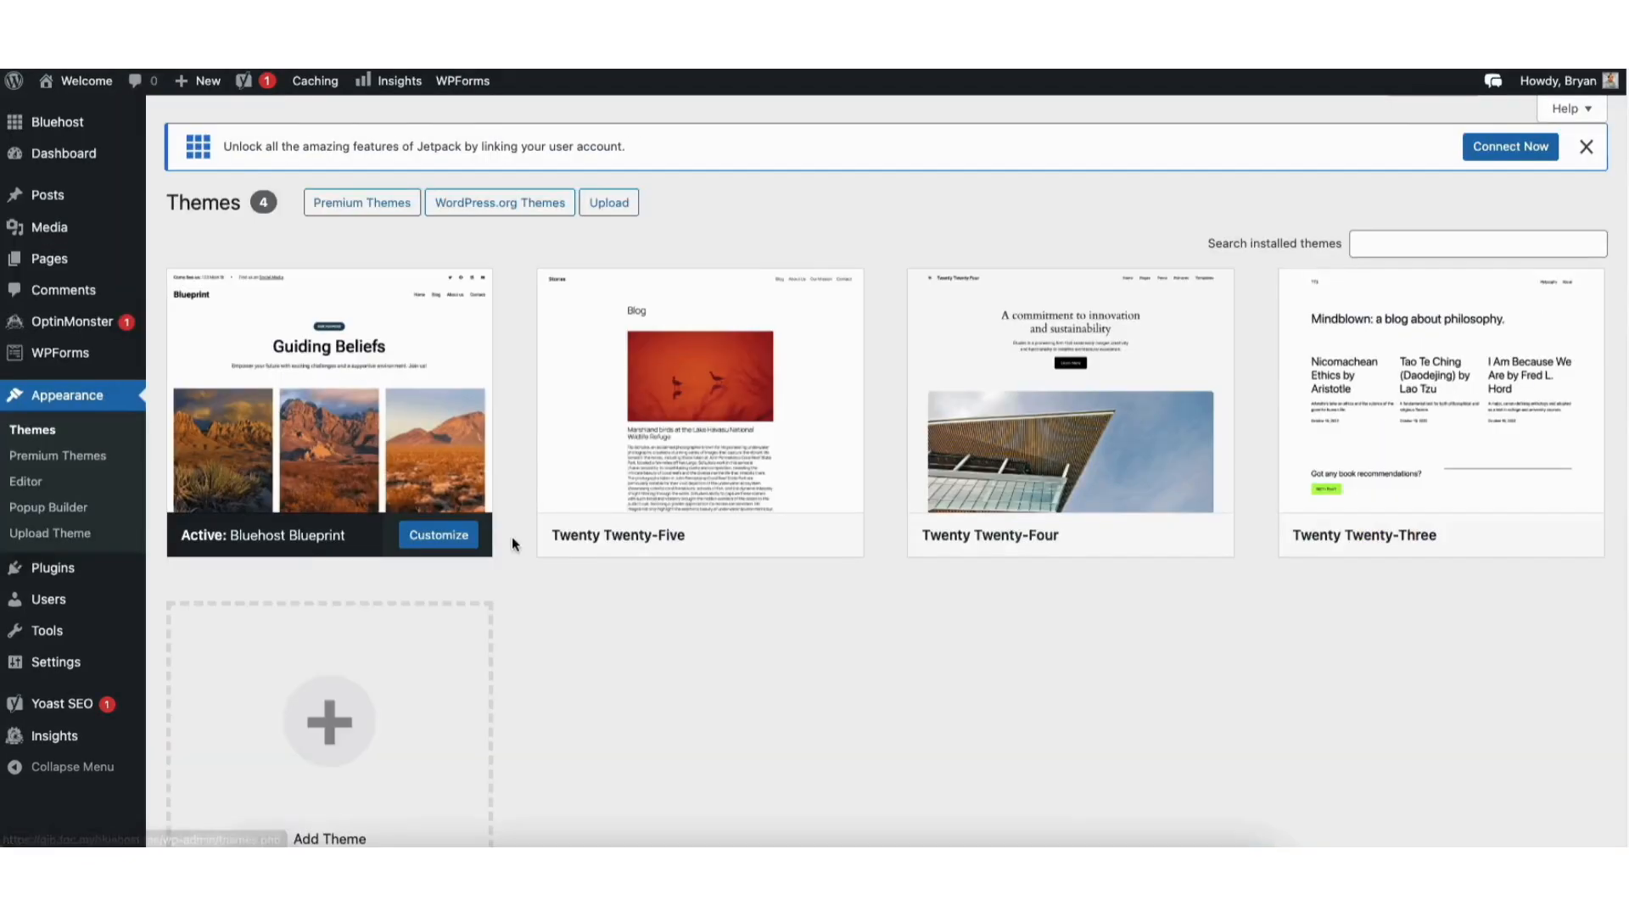
left_click(352, 723)
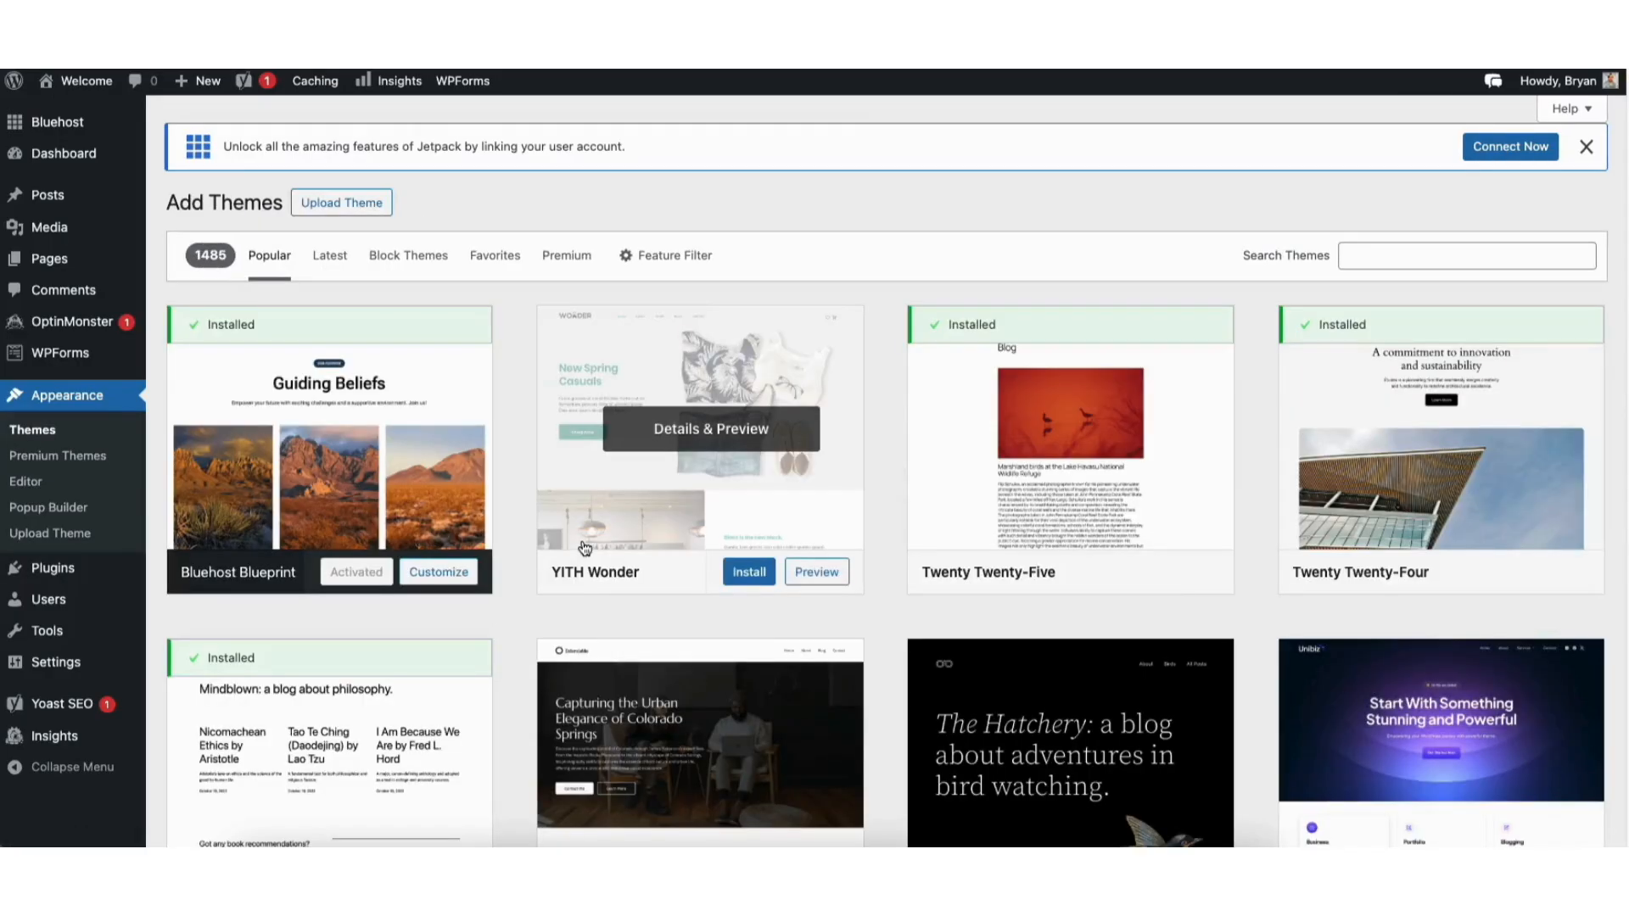
left_click(1366, 248)
type("astra")
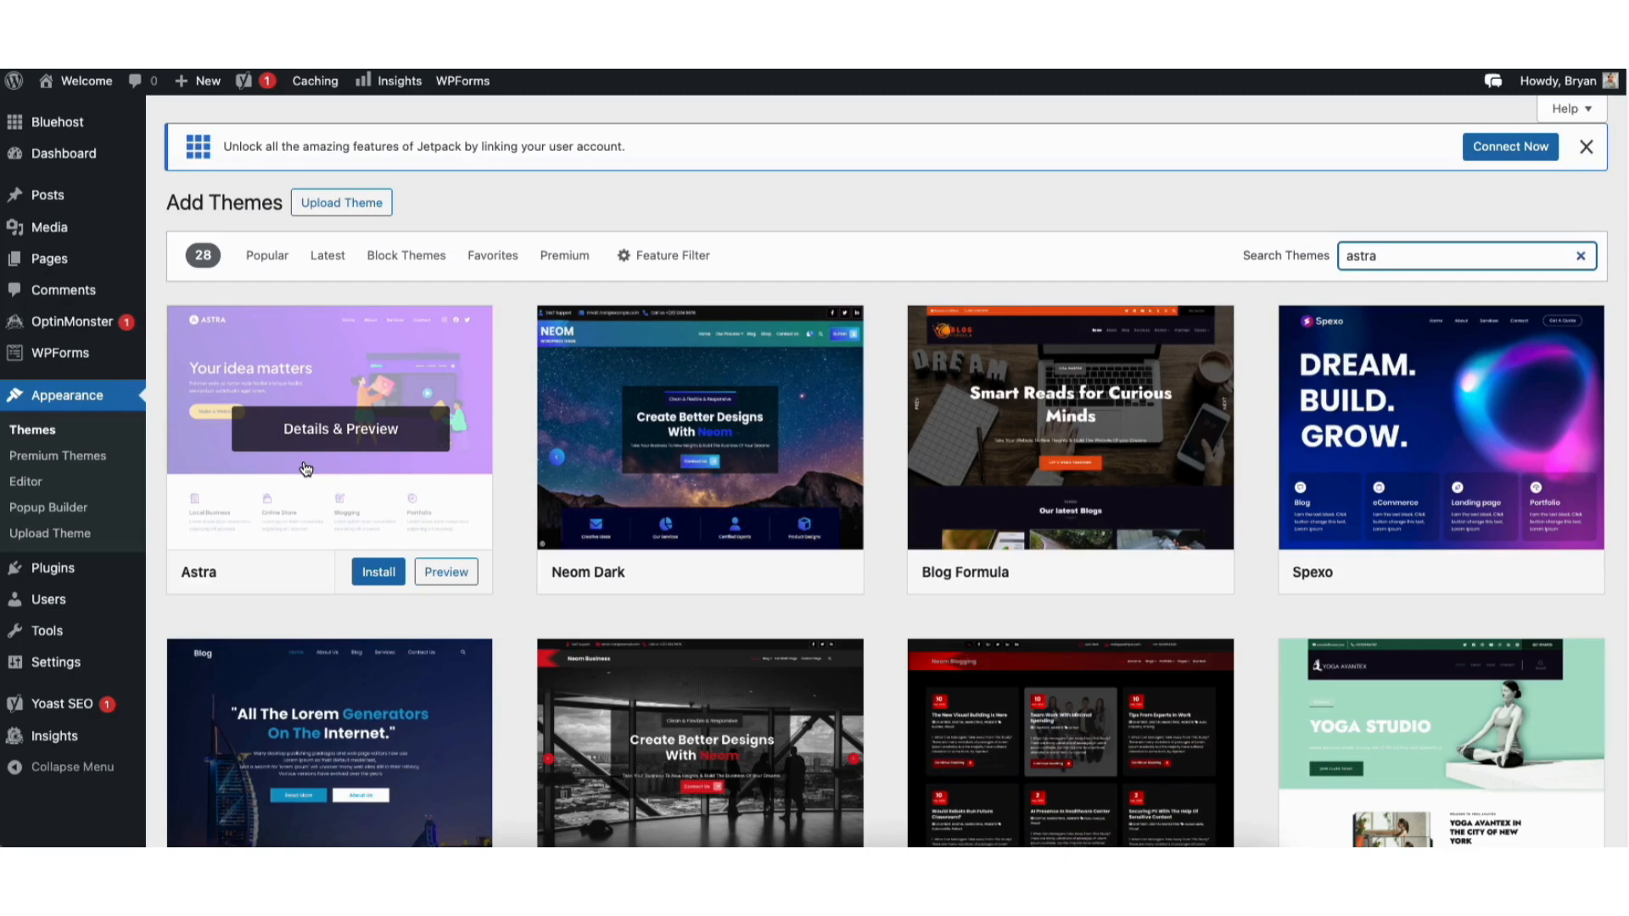
left_click(378, 579)
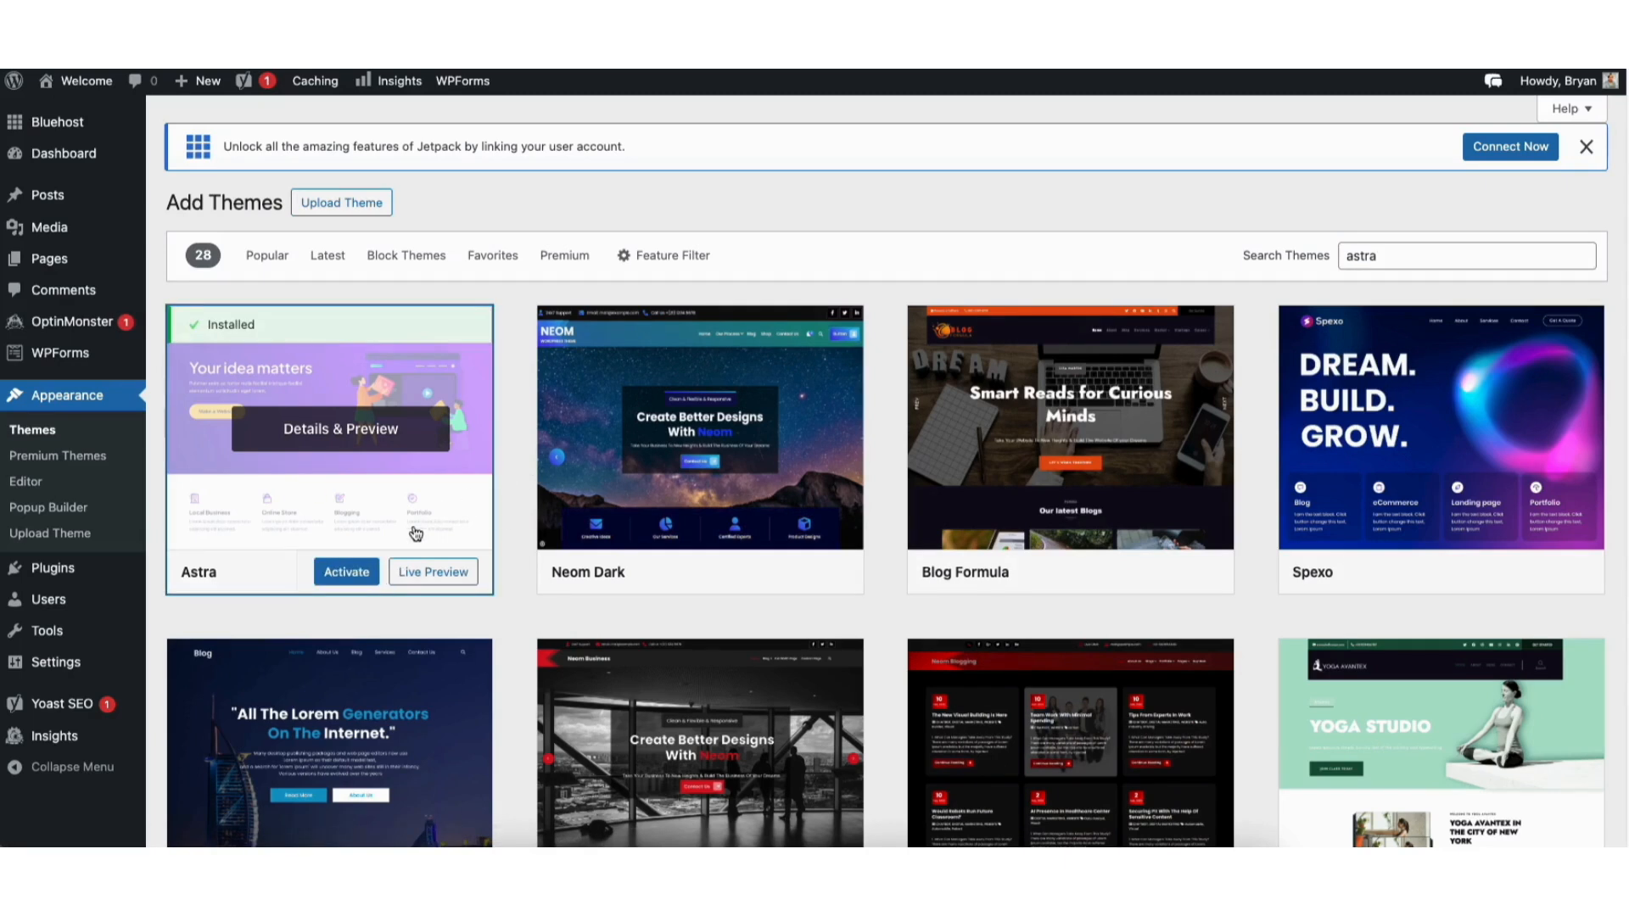
left_click(346, 575)
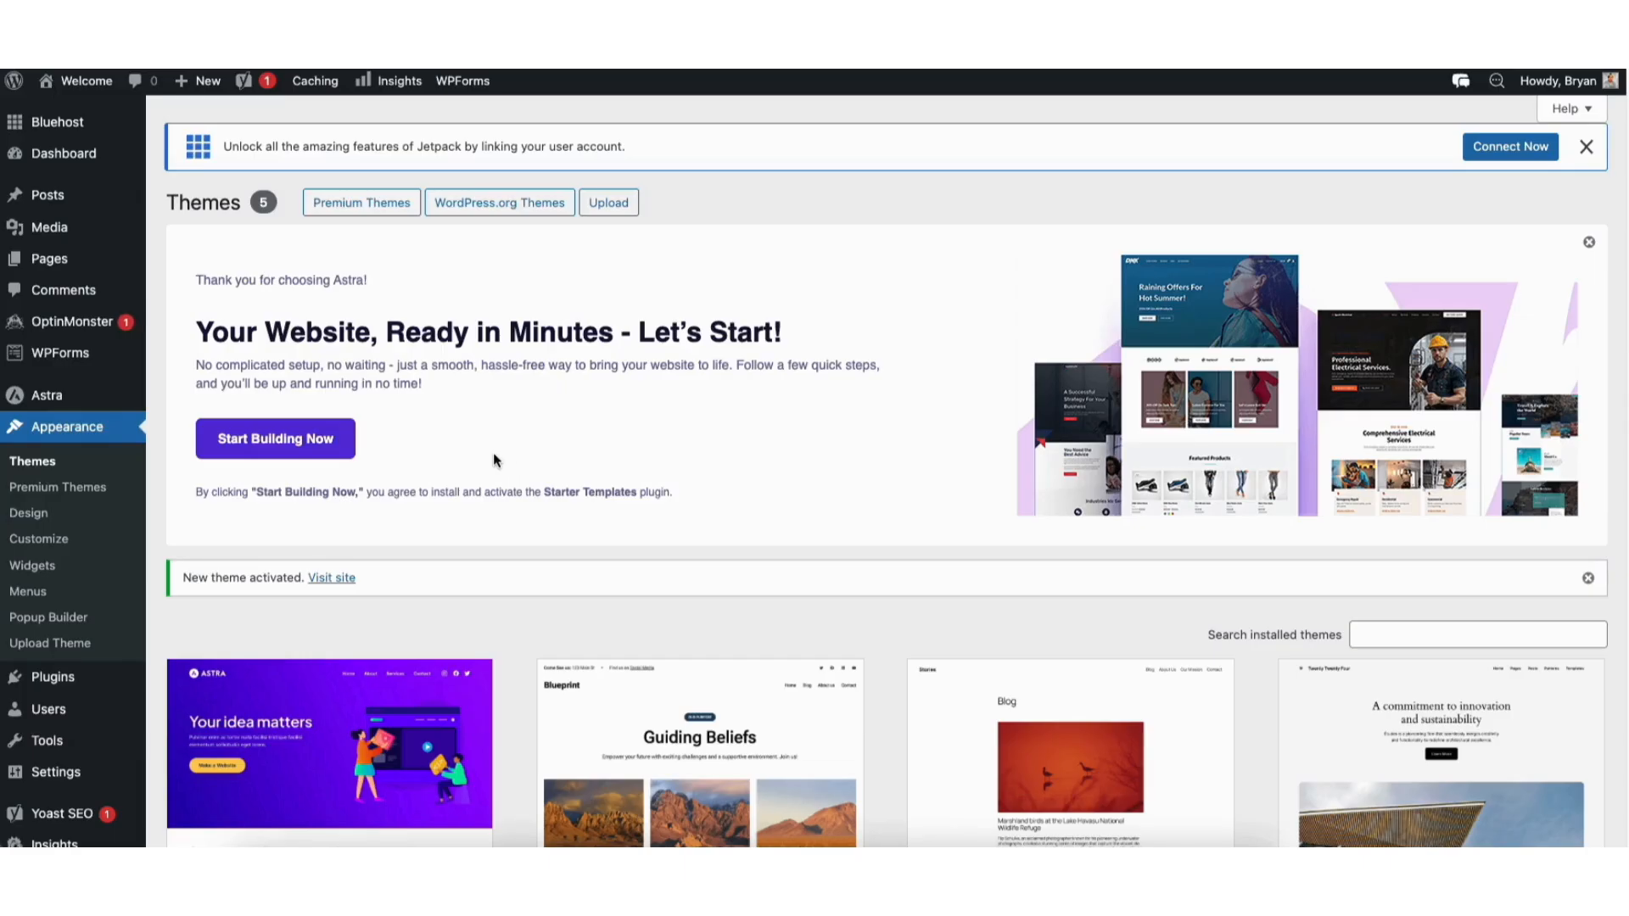
Find, install and activate the Starter Templates plugin by Brainstorm Force, and exit the Astra guided setup.
mouse_move(61, 678)
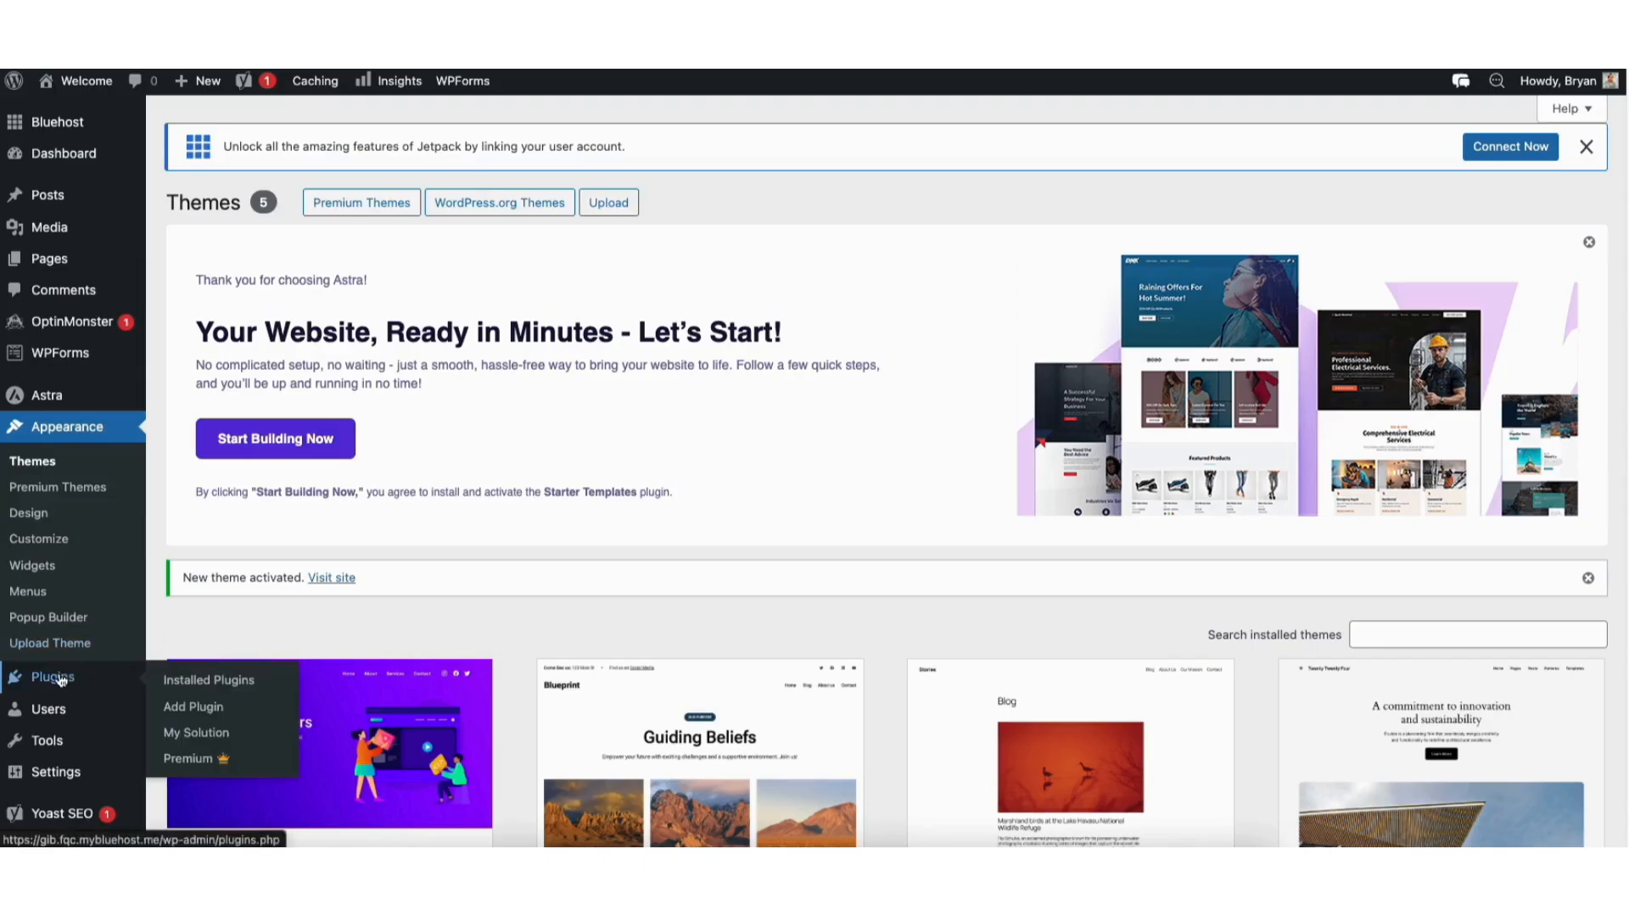
left_click(179, 708)
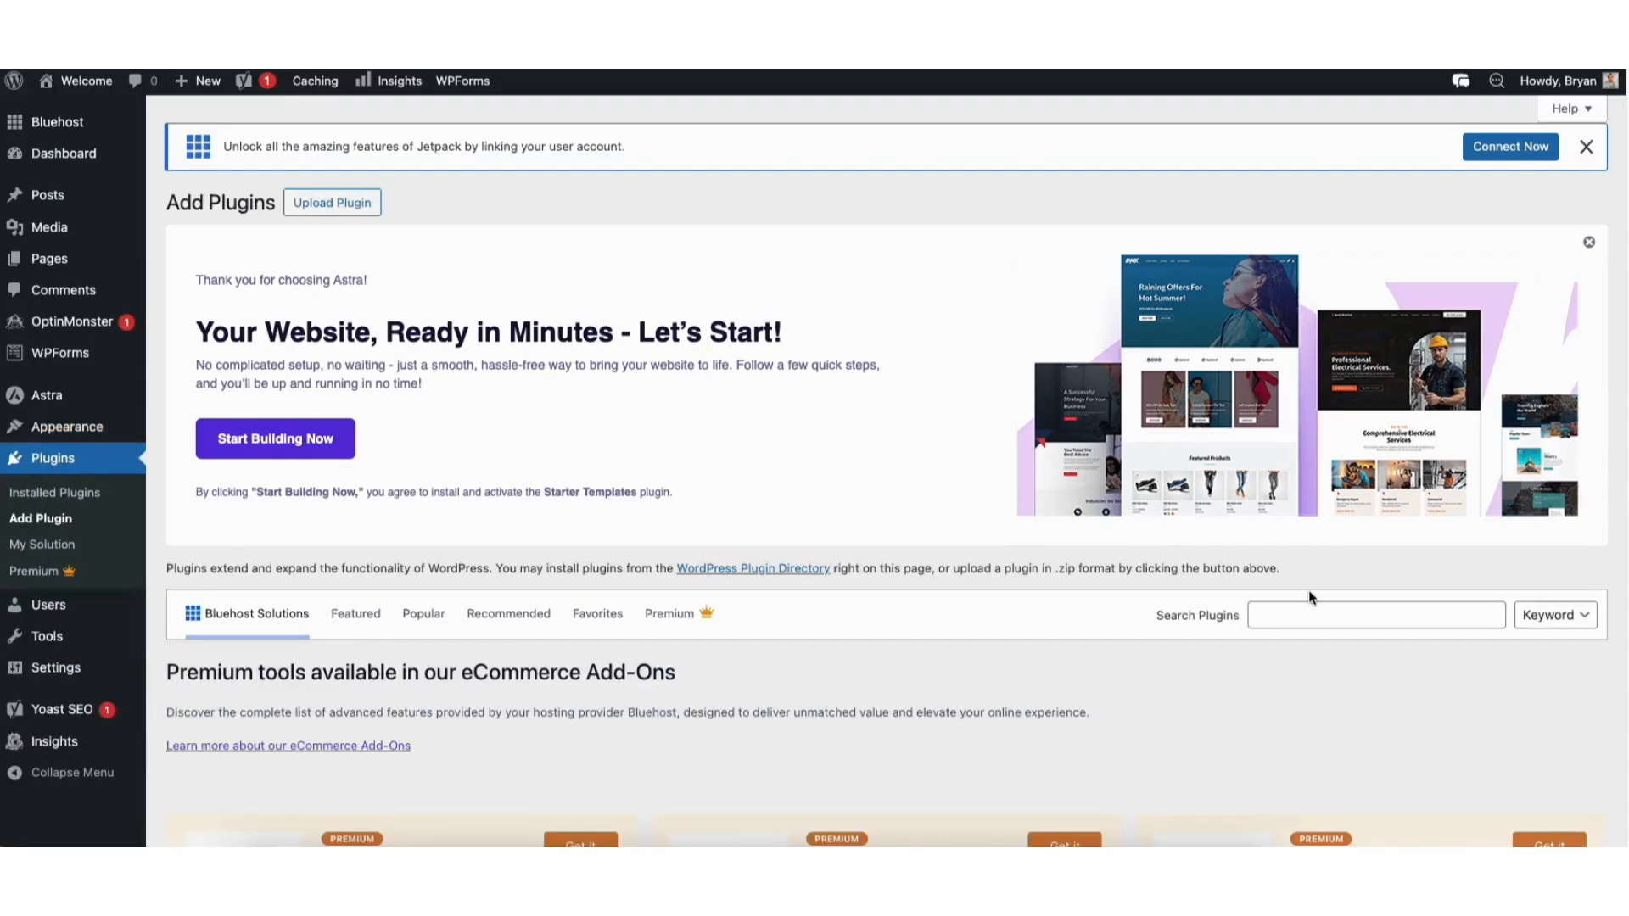
left_click(1297, 604)
type("starter templates")
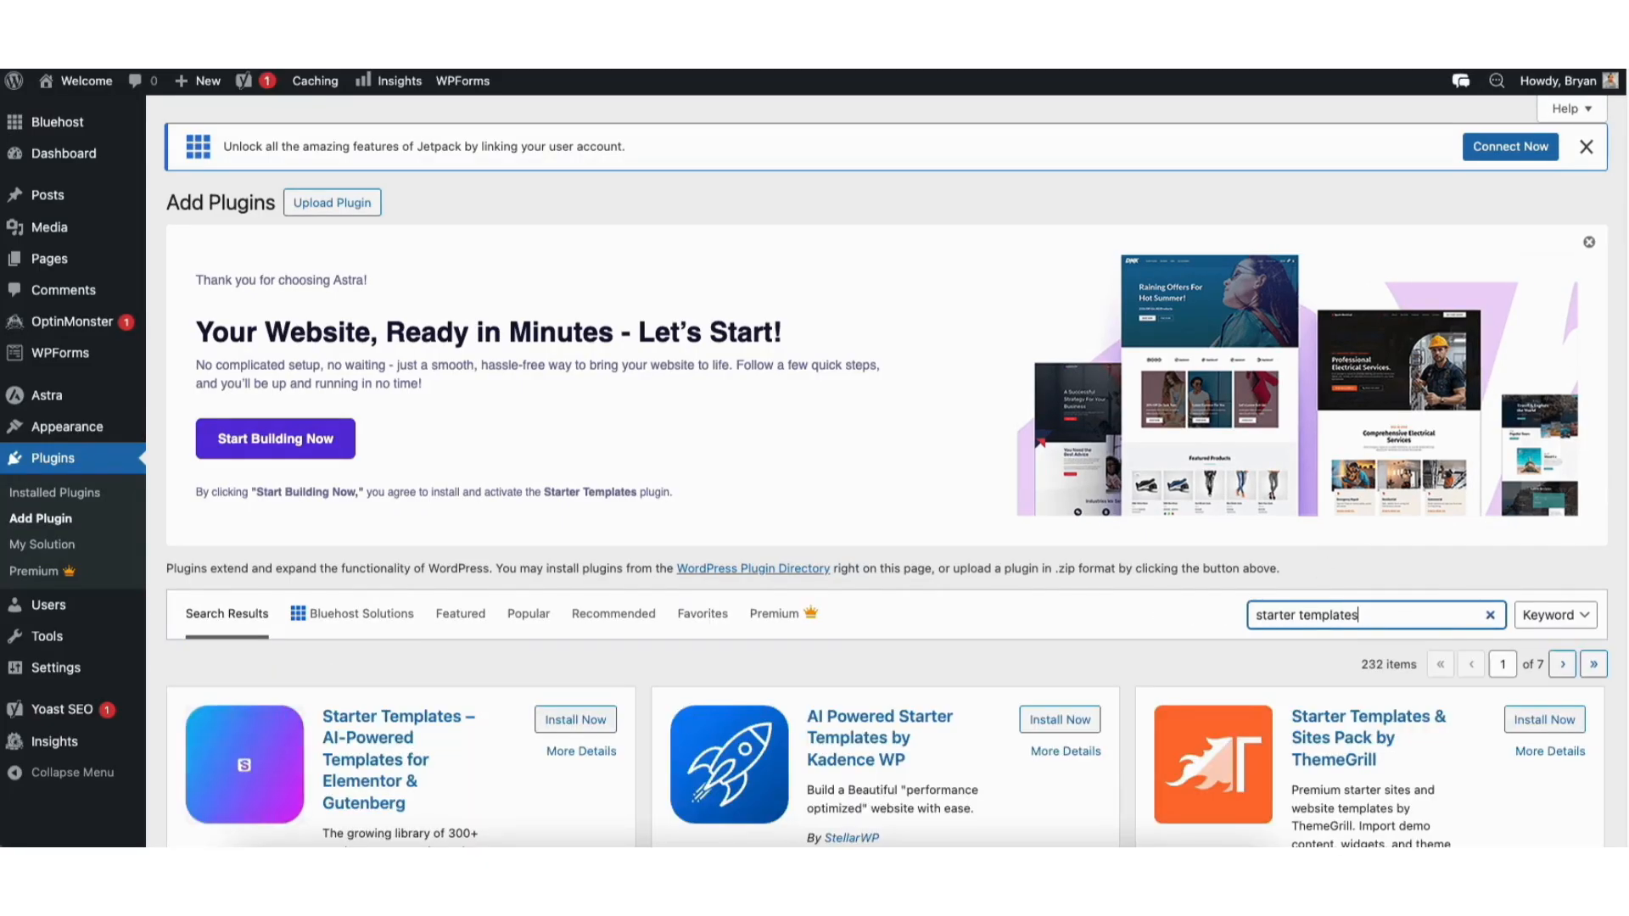
scroll(565, 329, "down", 5)
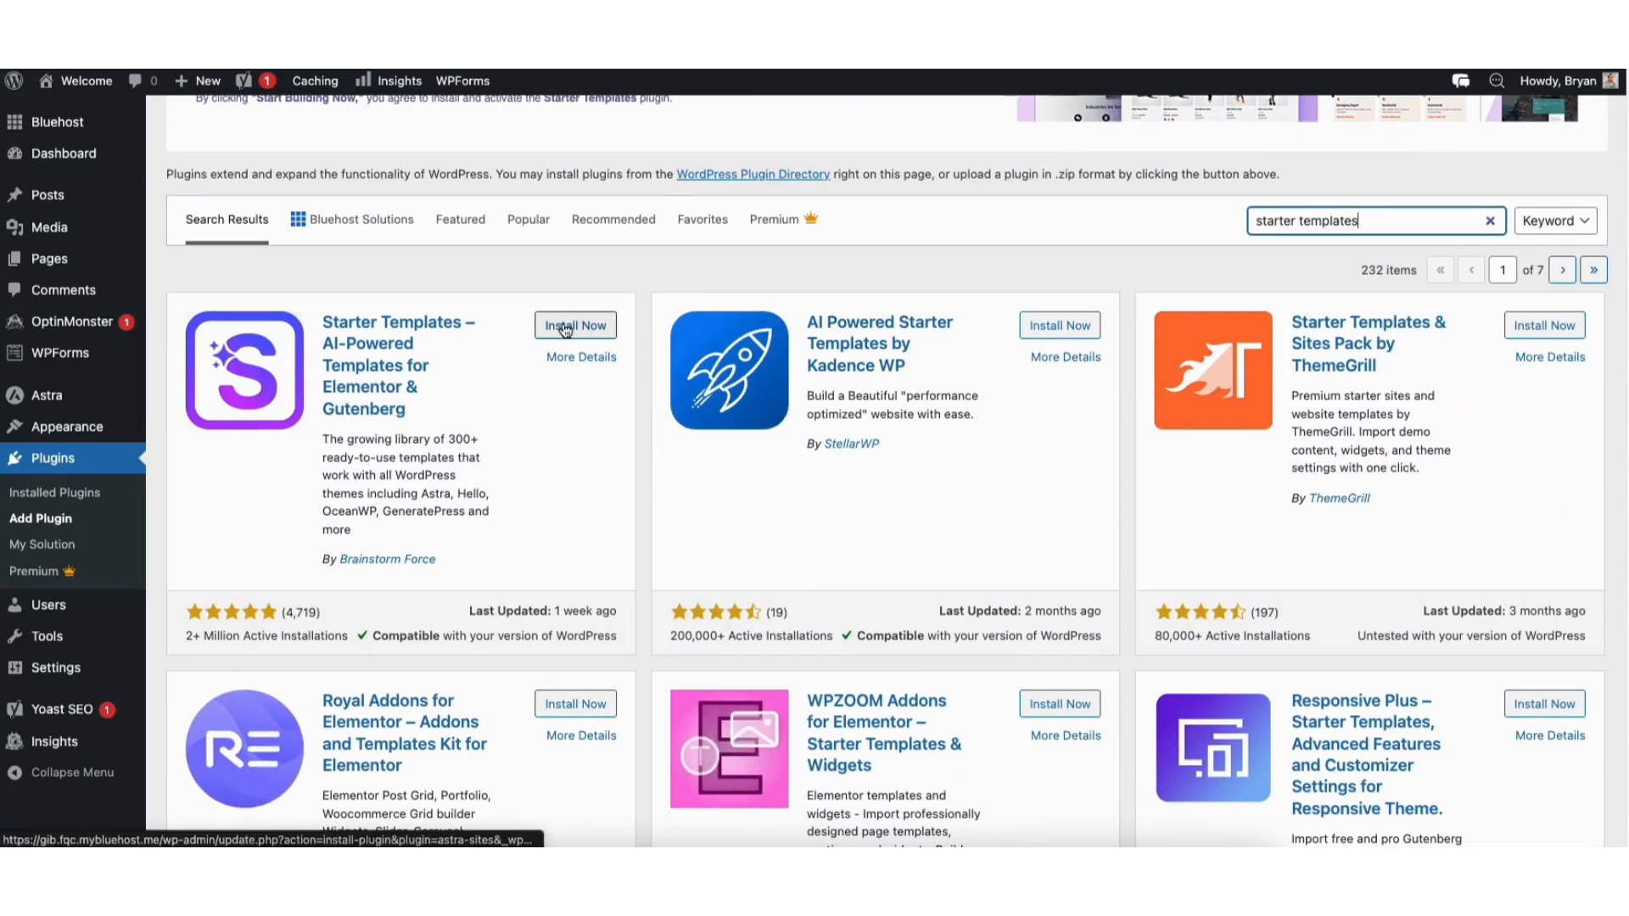
left_click(565, 328)
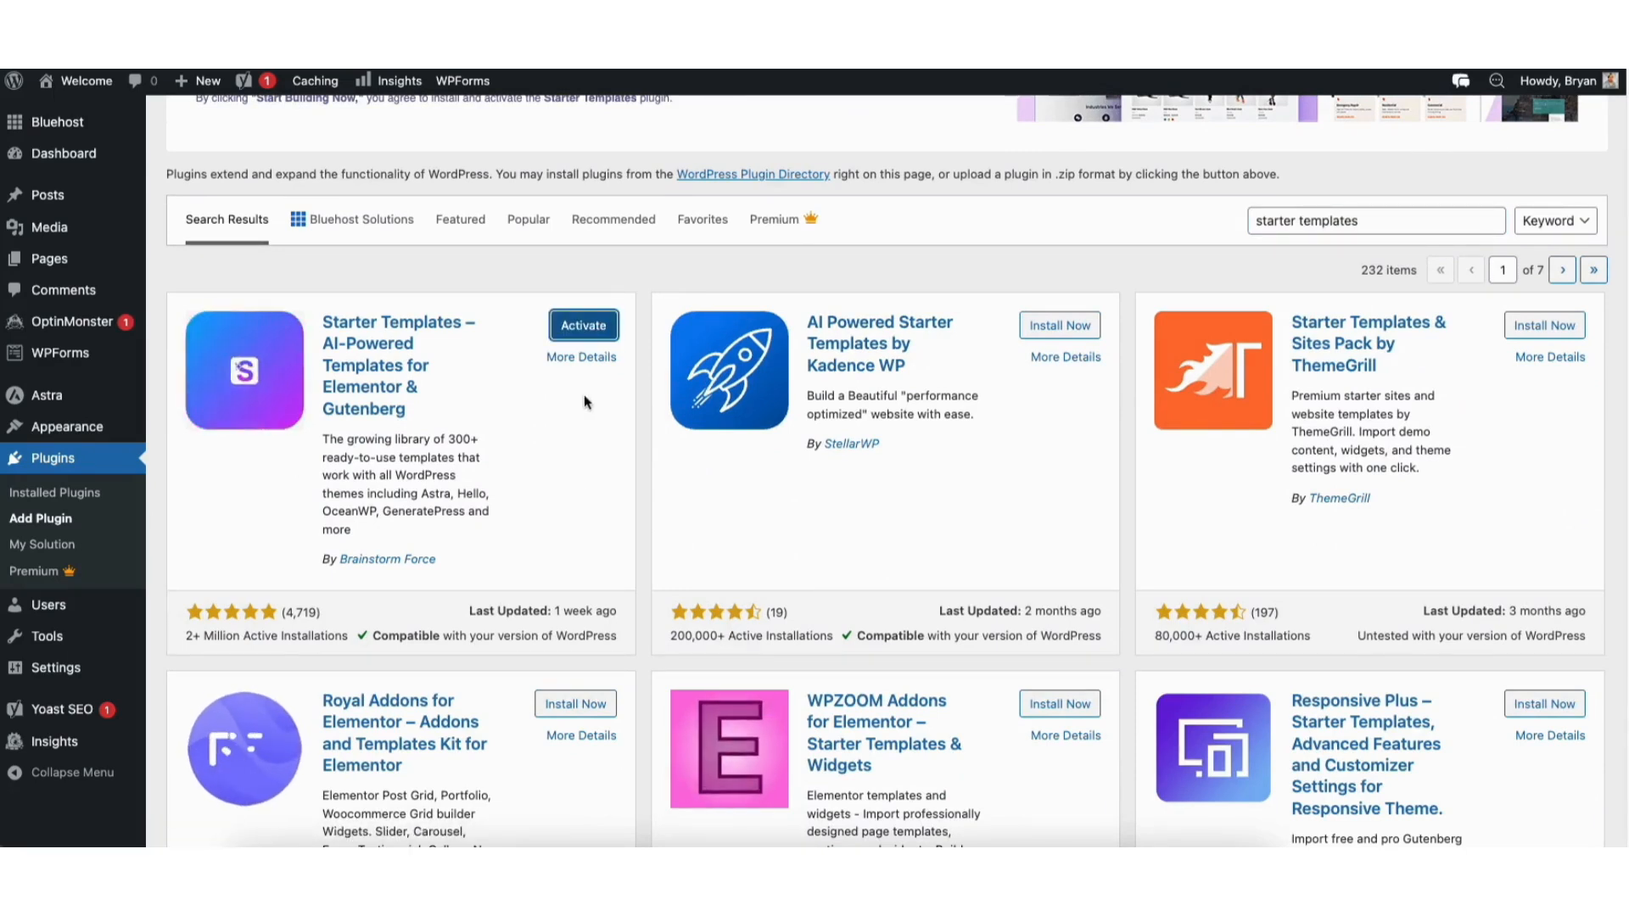
left_click(584, 325)
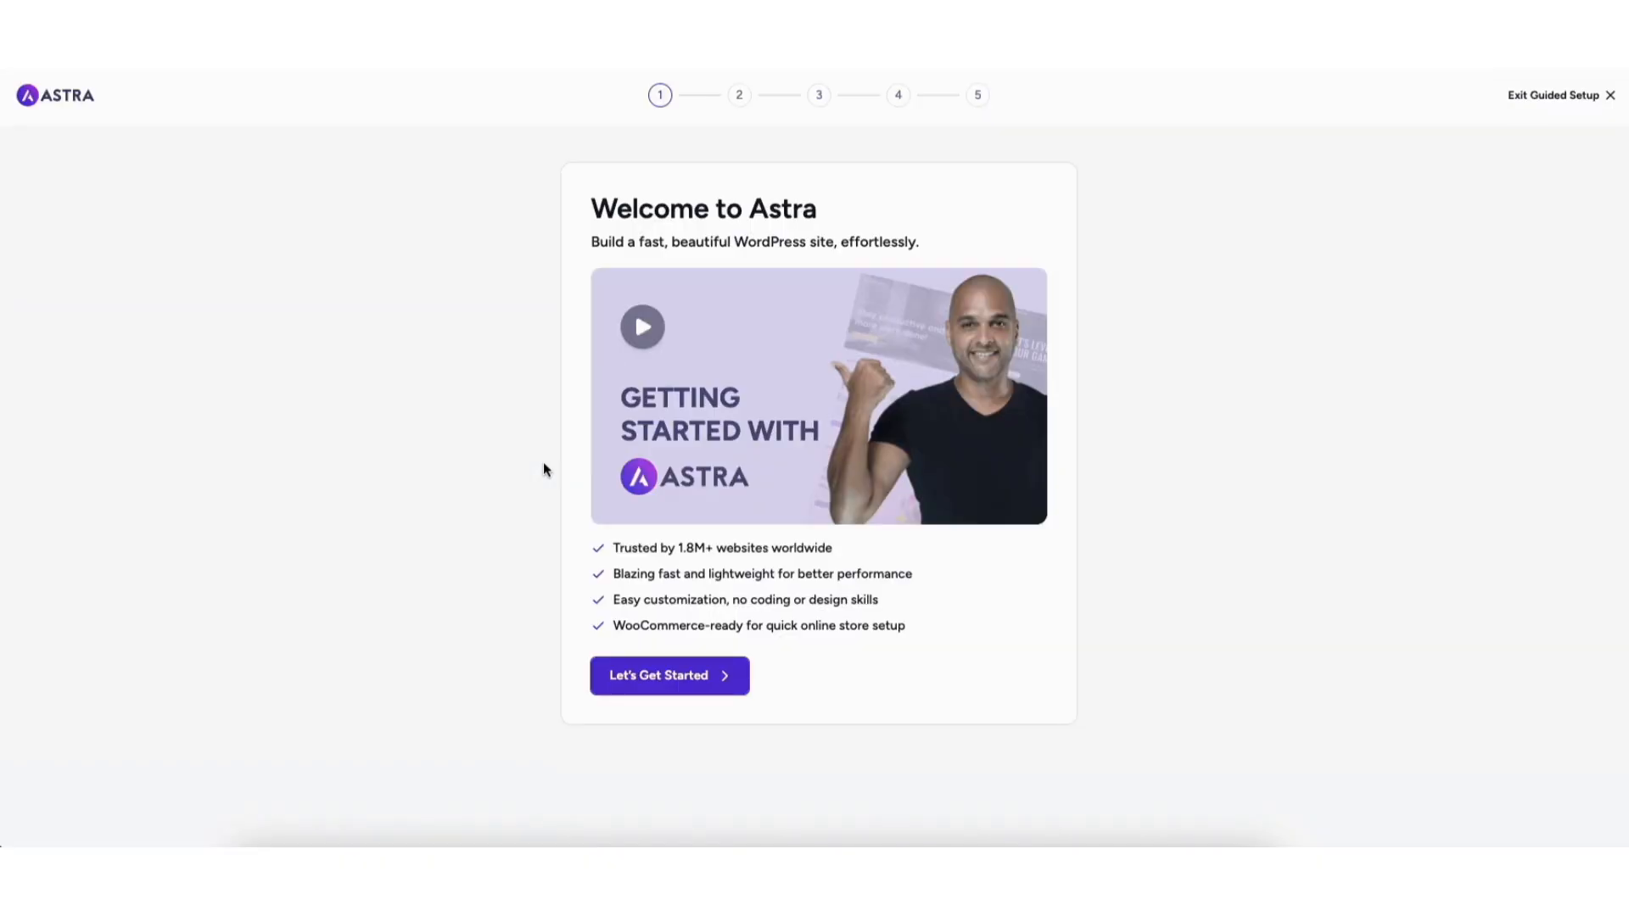
left_click(1546, 96)
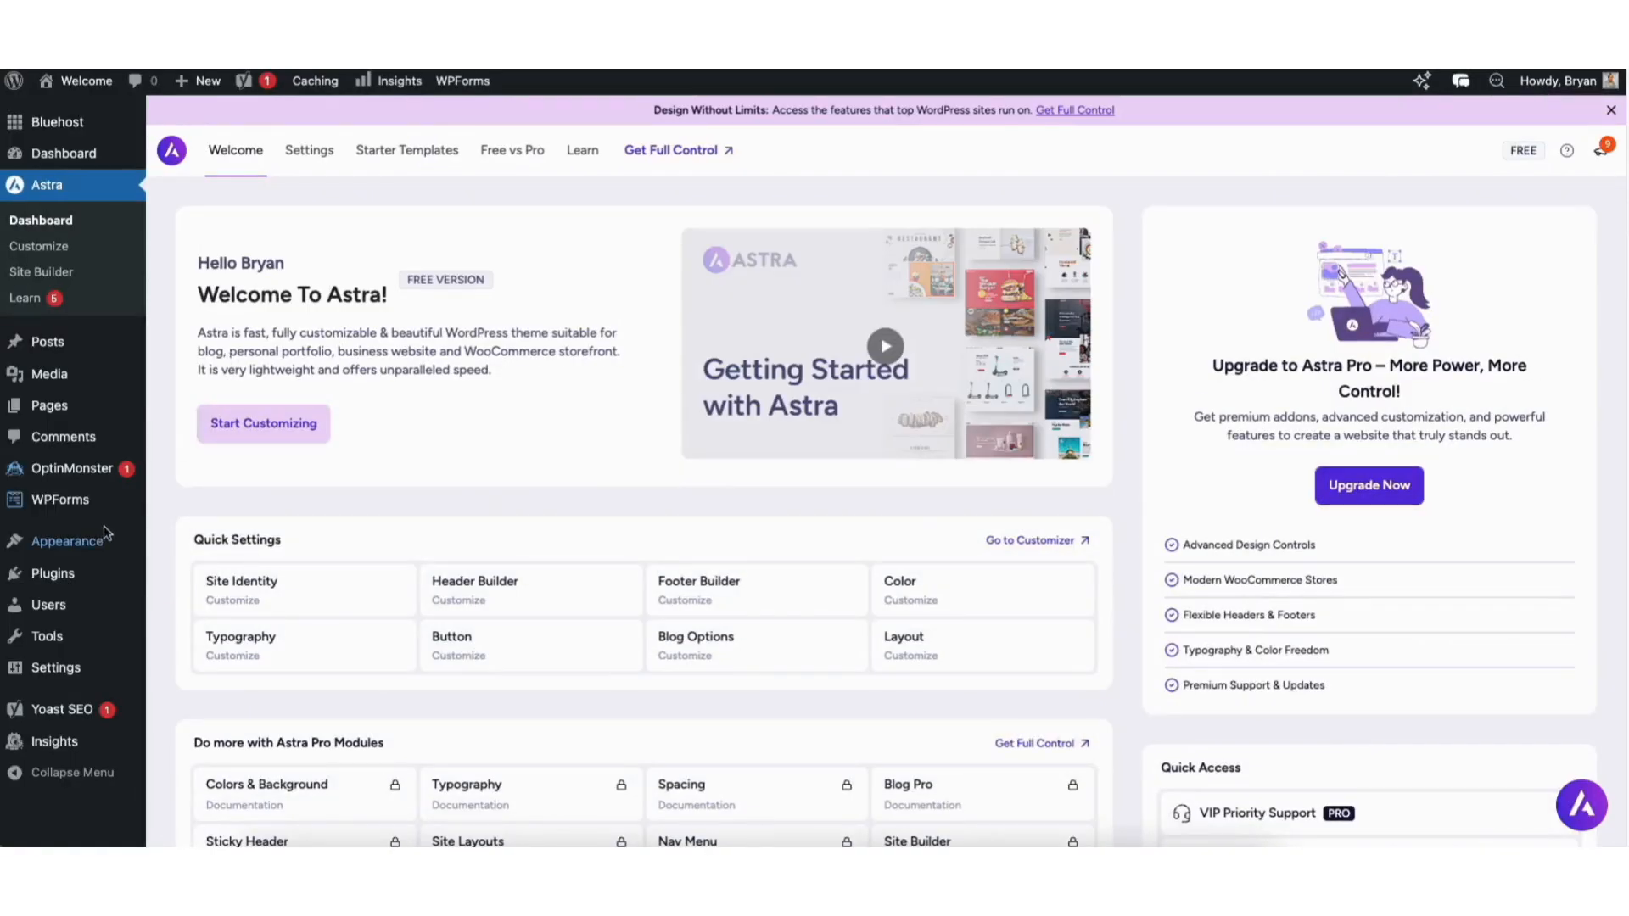
Open Starter Templates, choose to build with the classic templates and select Elementor as the page builder.
mouse_move(61, 547)
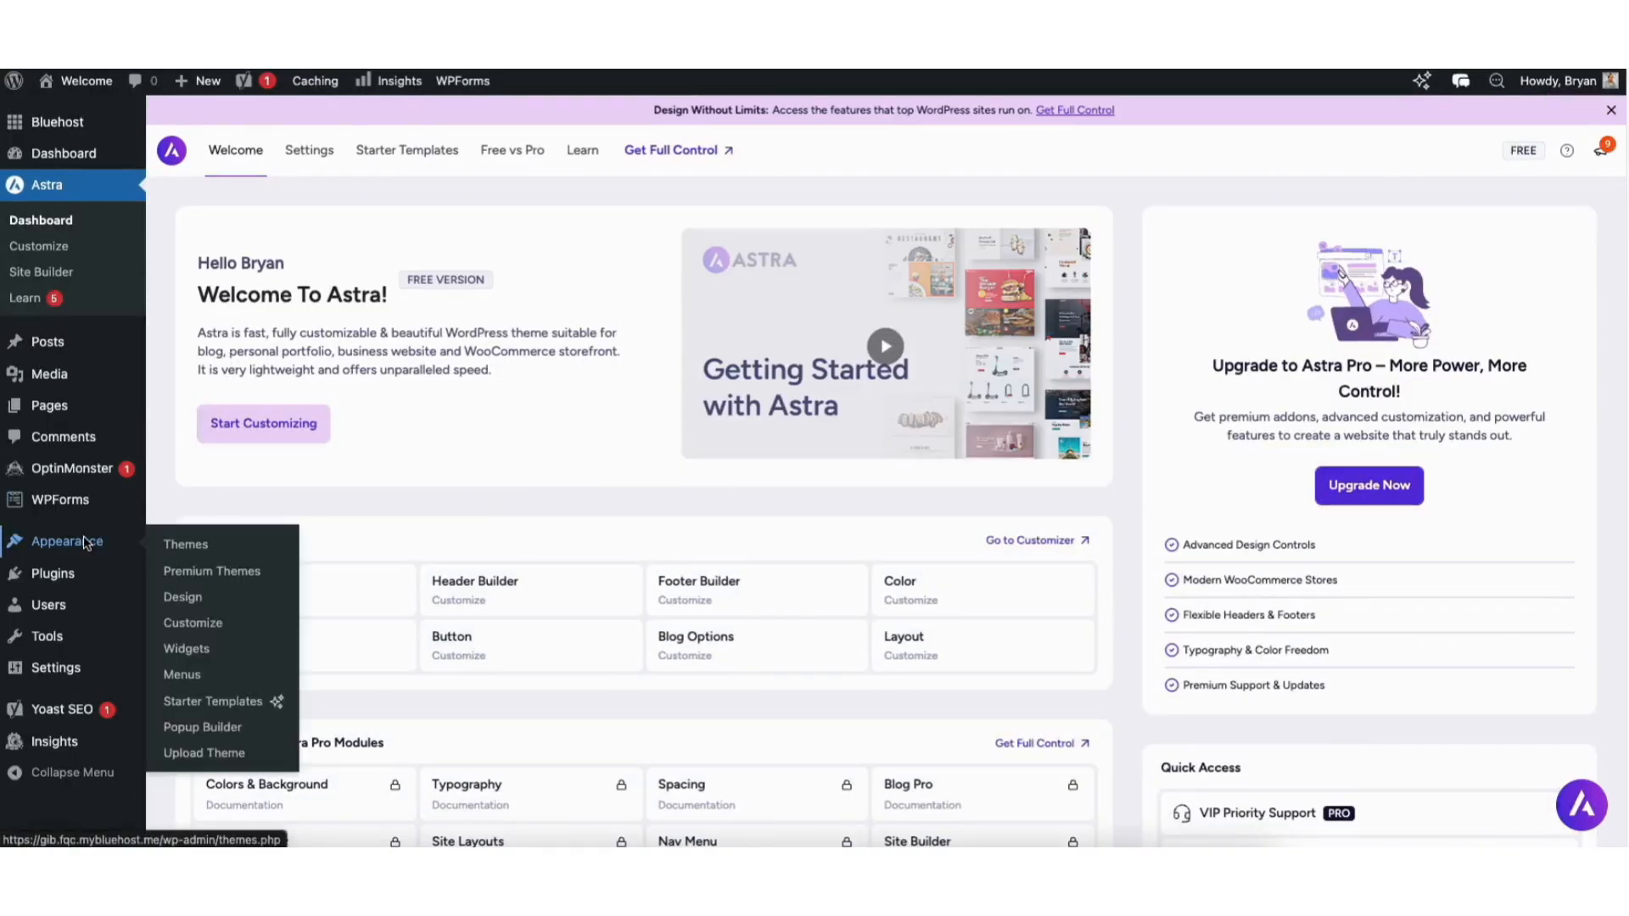
left_click(211, 705)
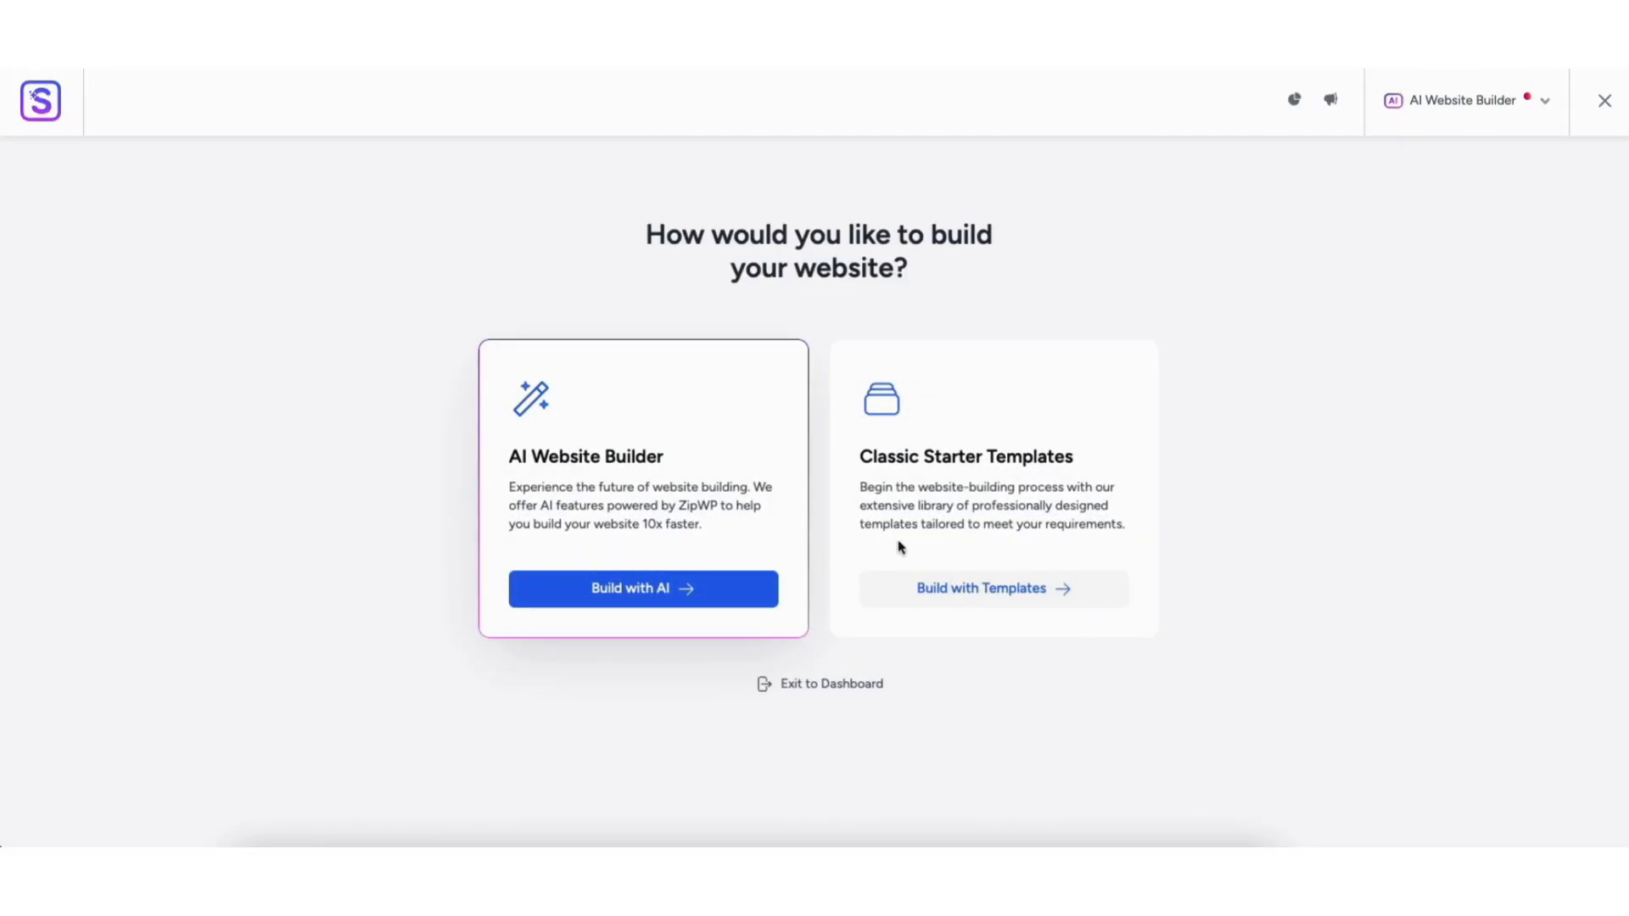
left_click(951, 596)
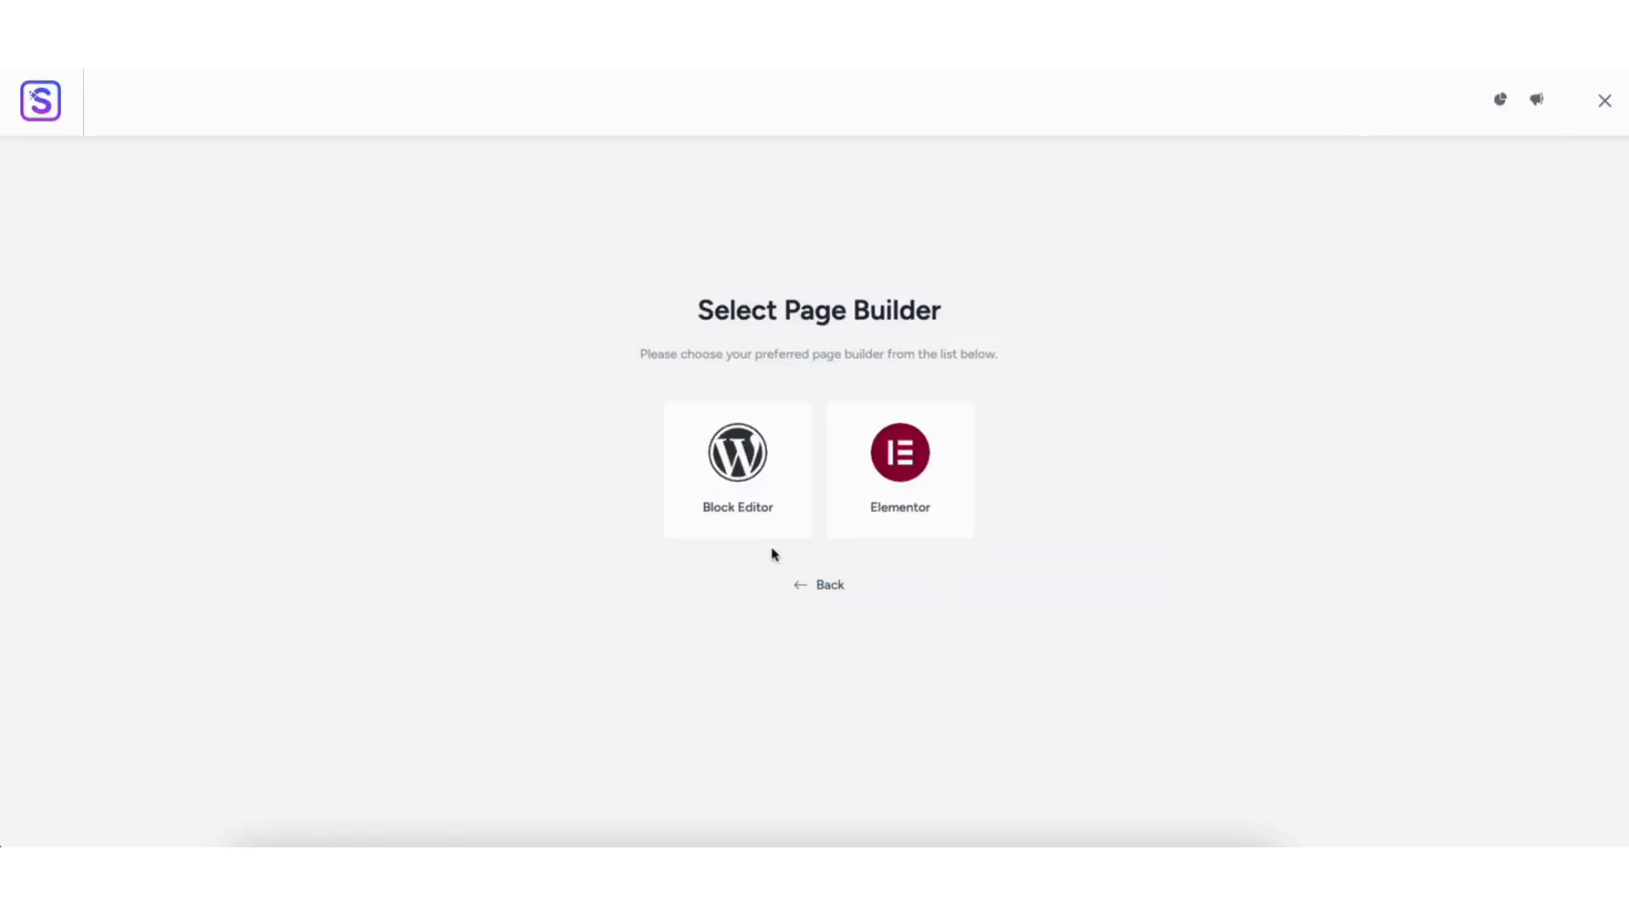
left_click(897, 478)
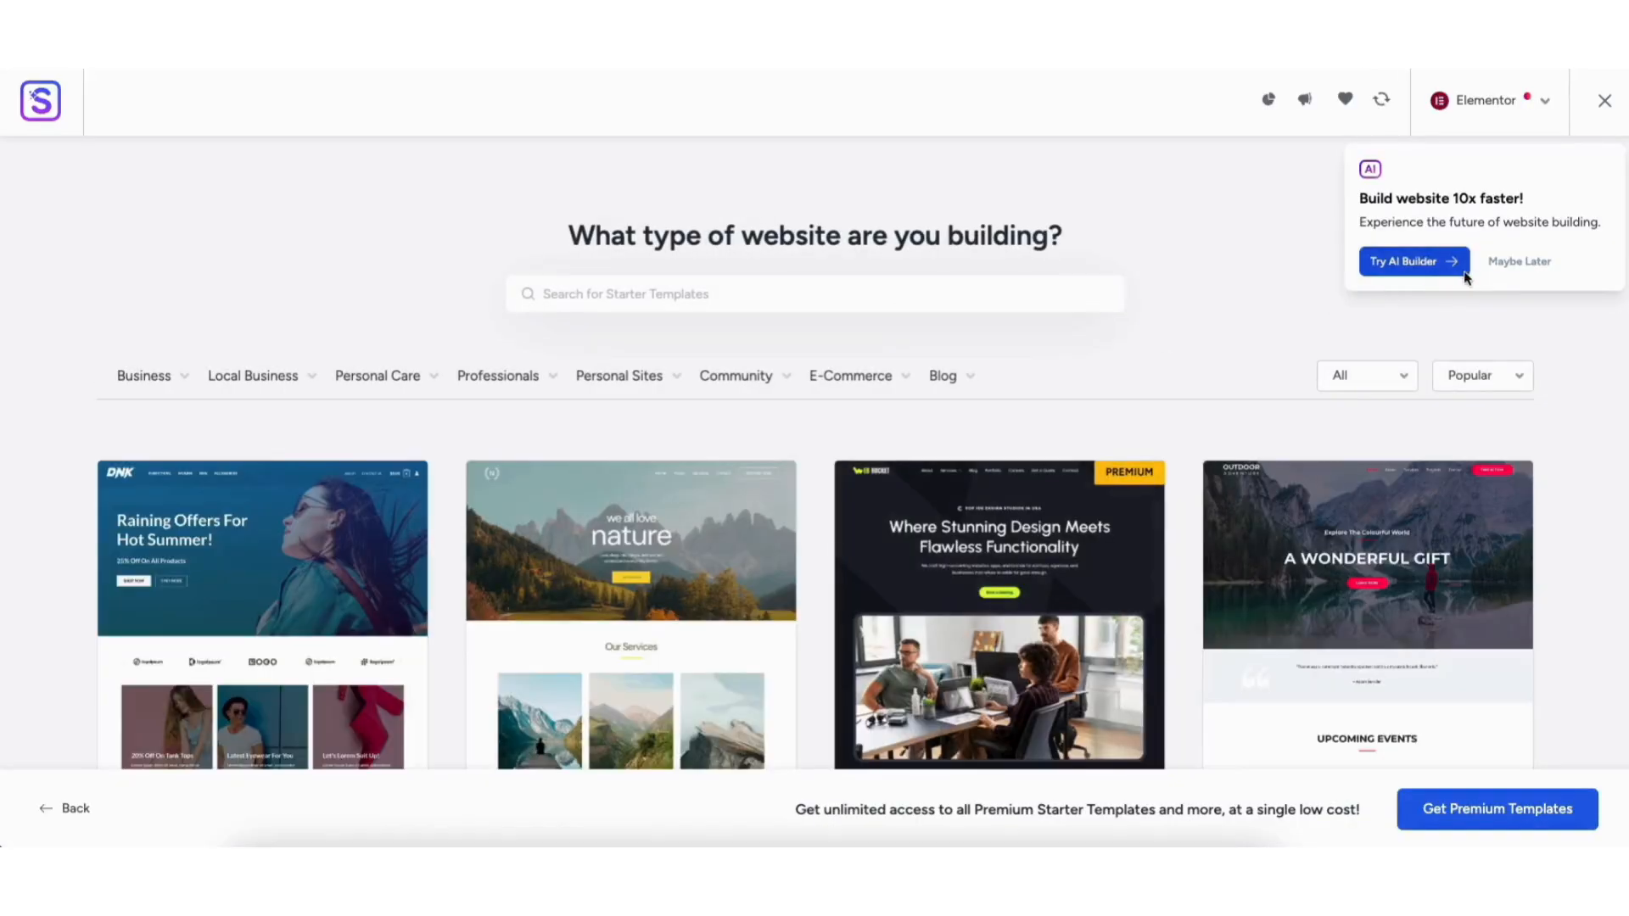
left_click(1486, 102)
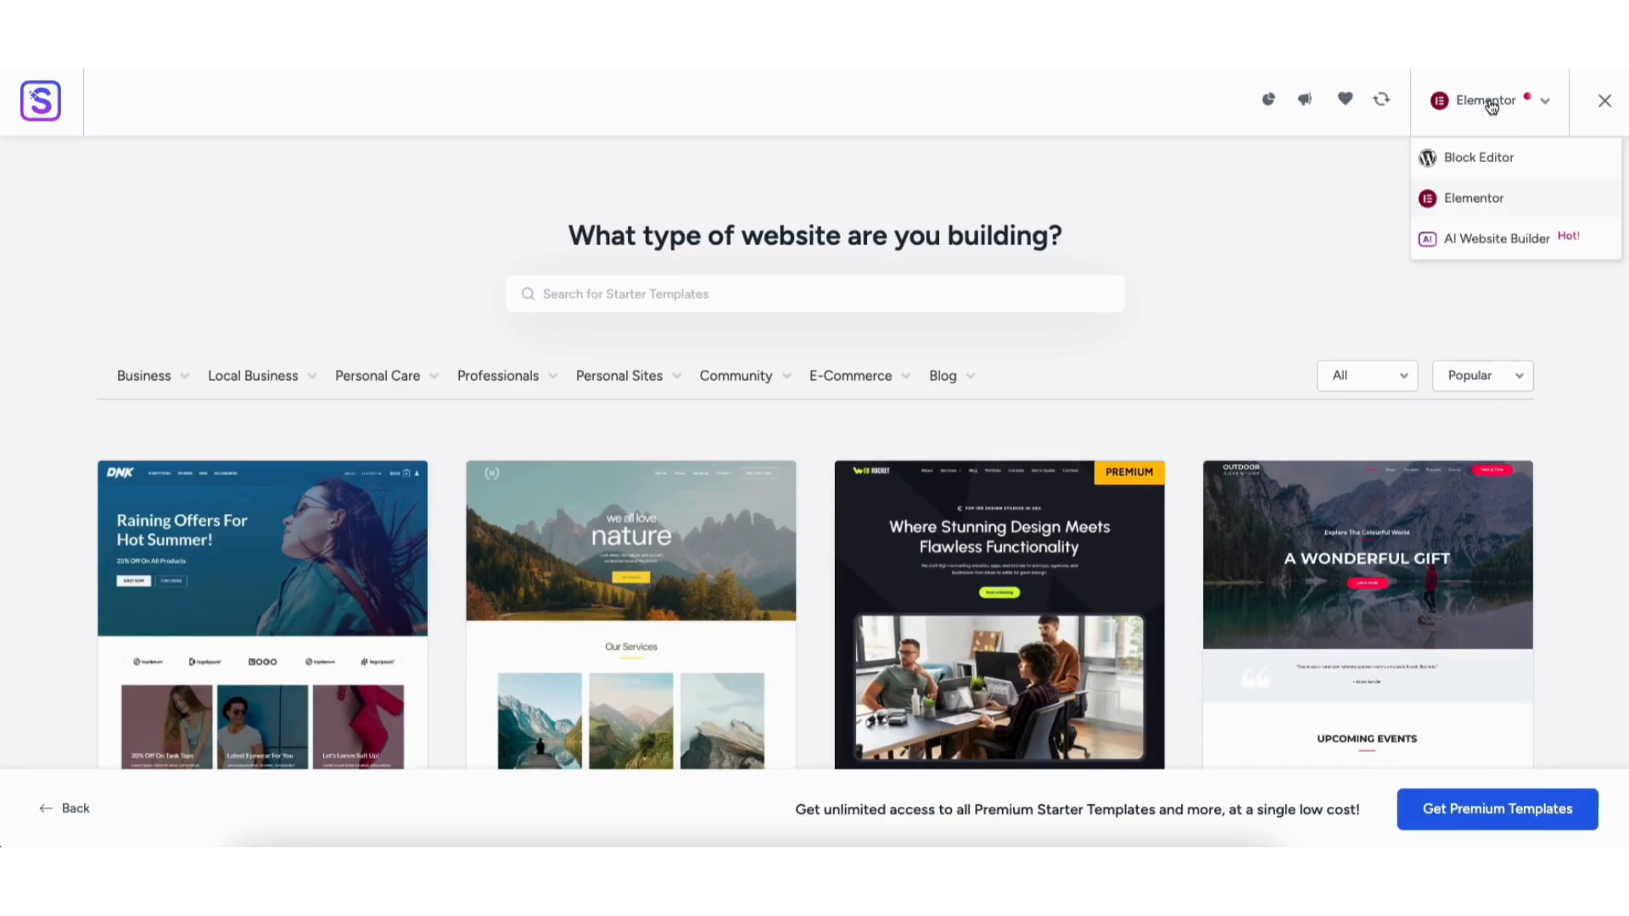
left_click(1479, 201)
Filter the starter templates by the Accountant category under Professionals and select the Chartered Accountant template.
scroll(815, 458, "down", 9)
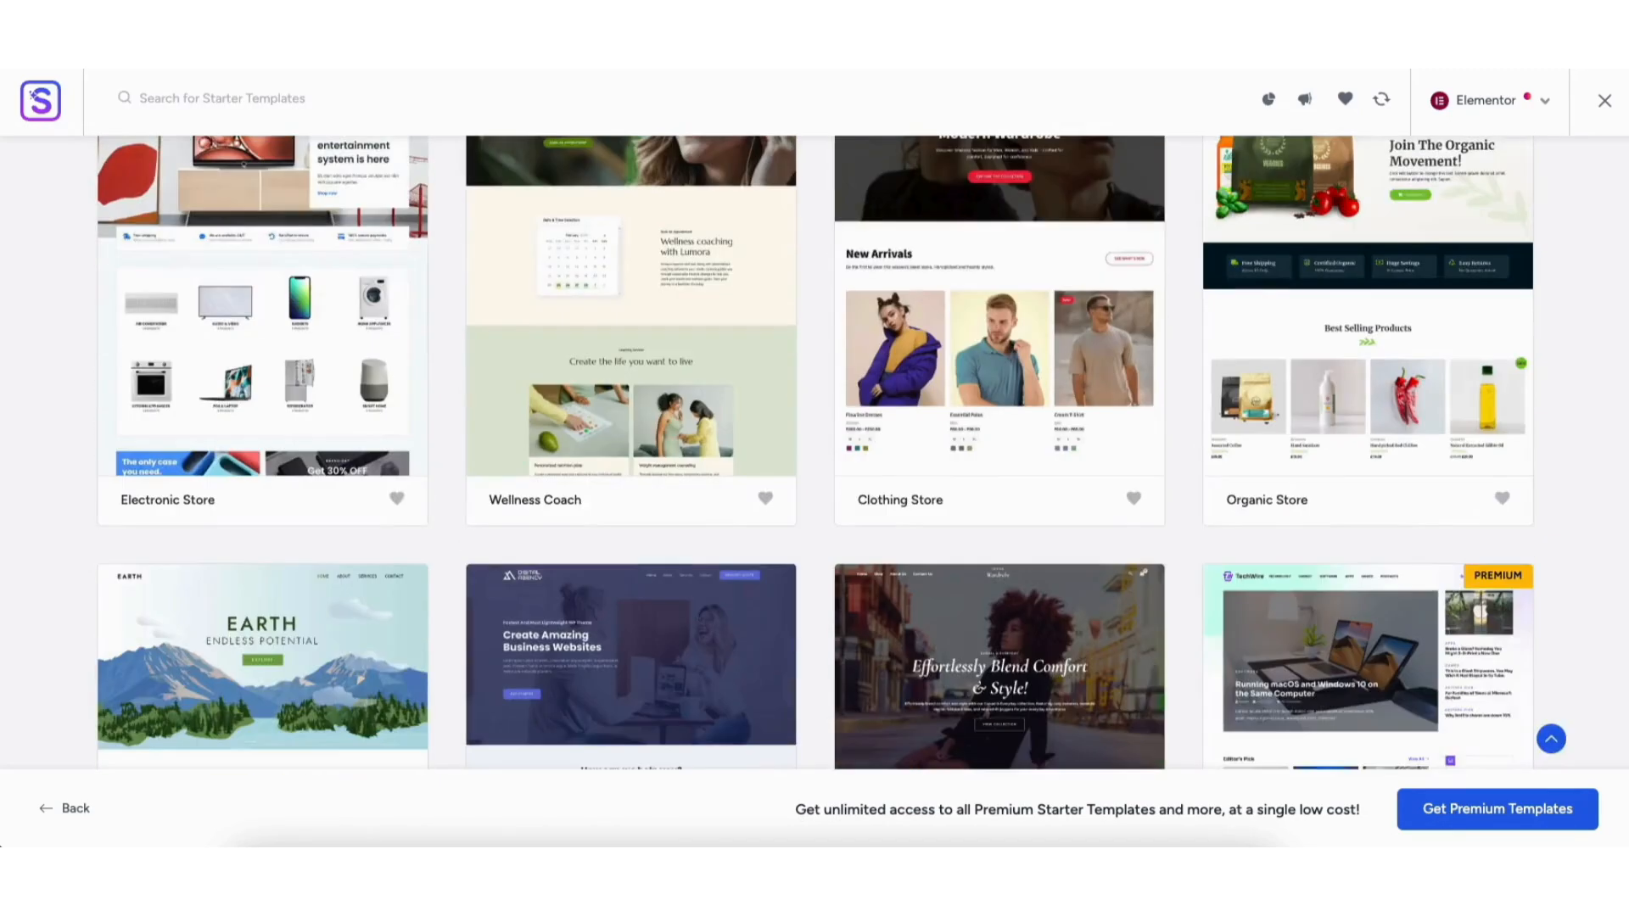
scroll(814, 453, "down", 10)
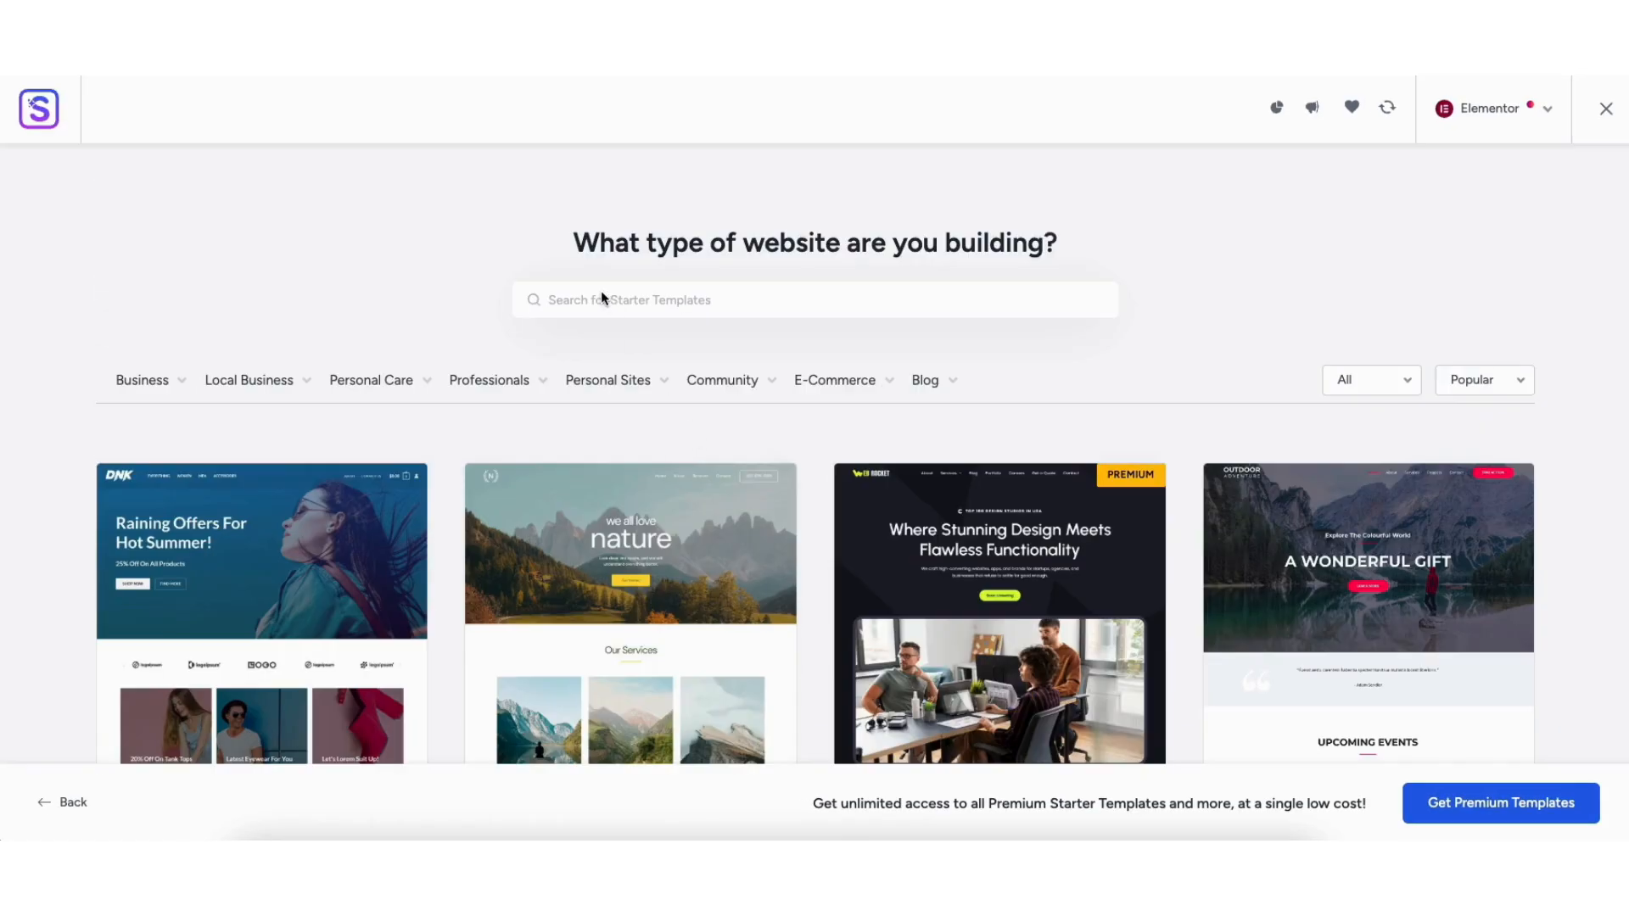
left_click(603, 296)
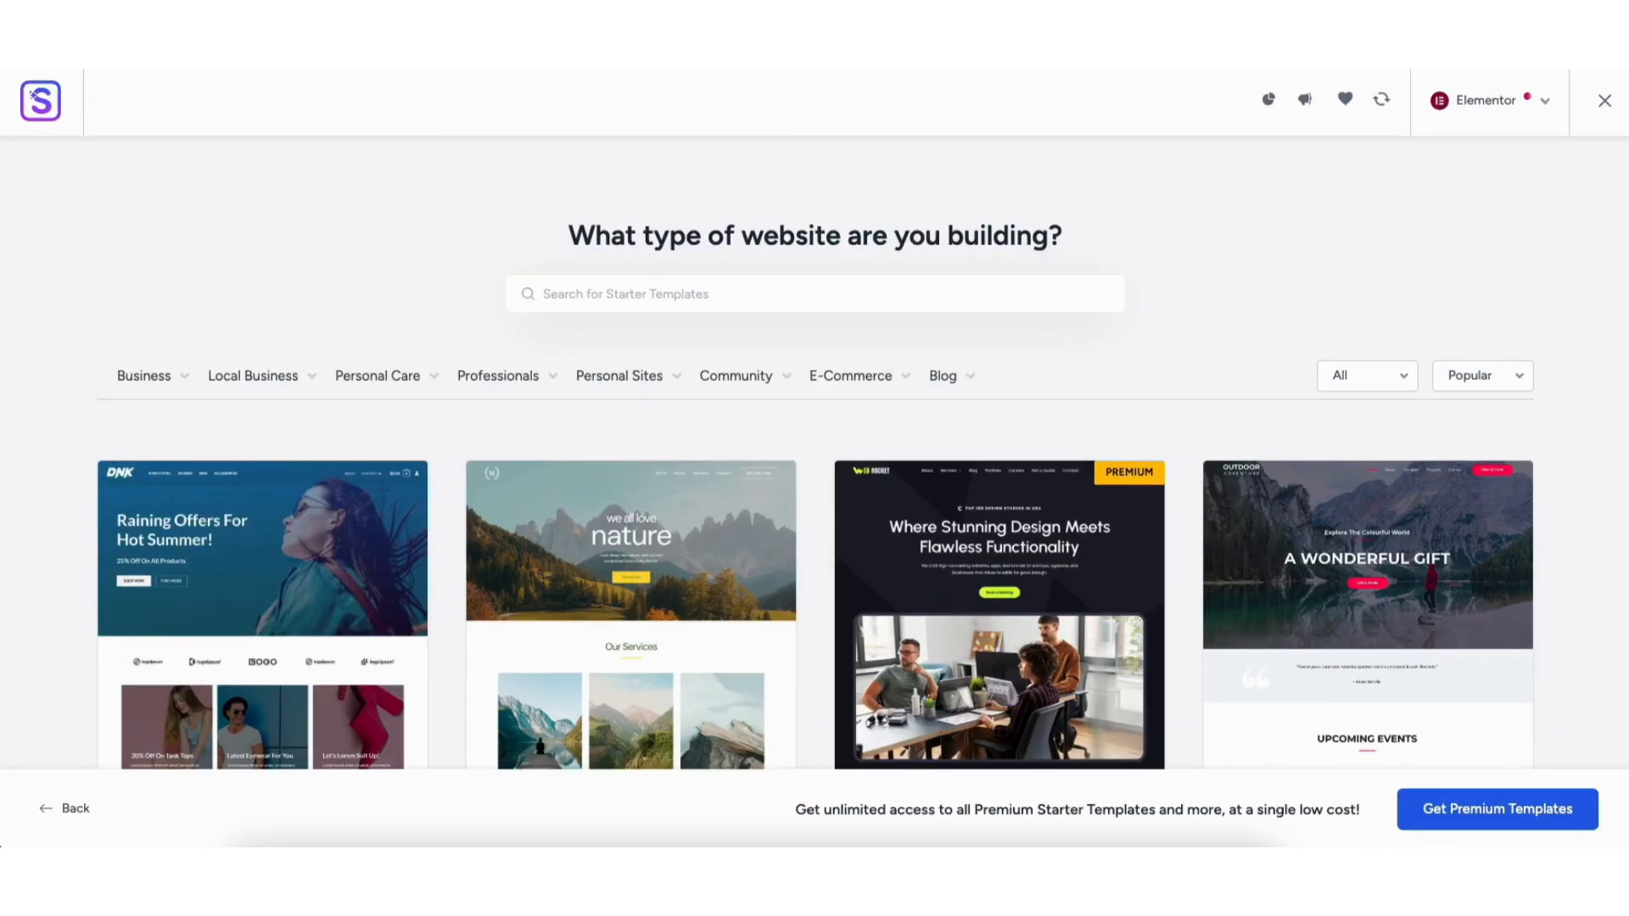
scroll(814, 459, "down", 2)
scroll(814, 459, "down", 10)
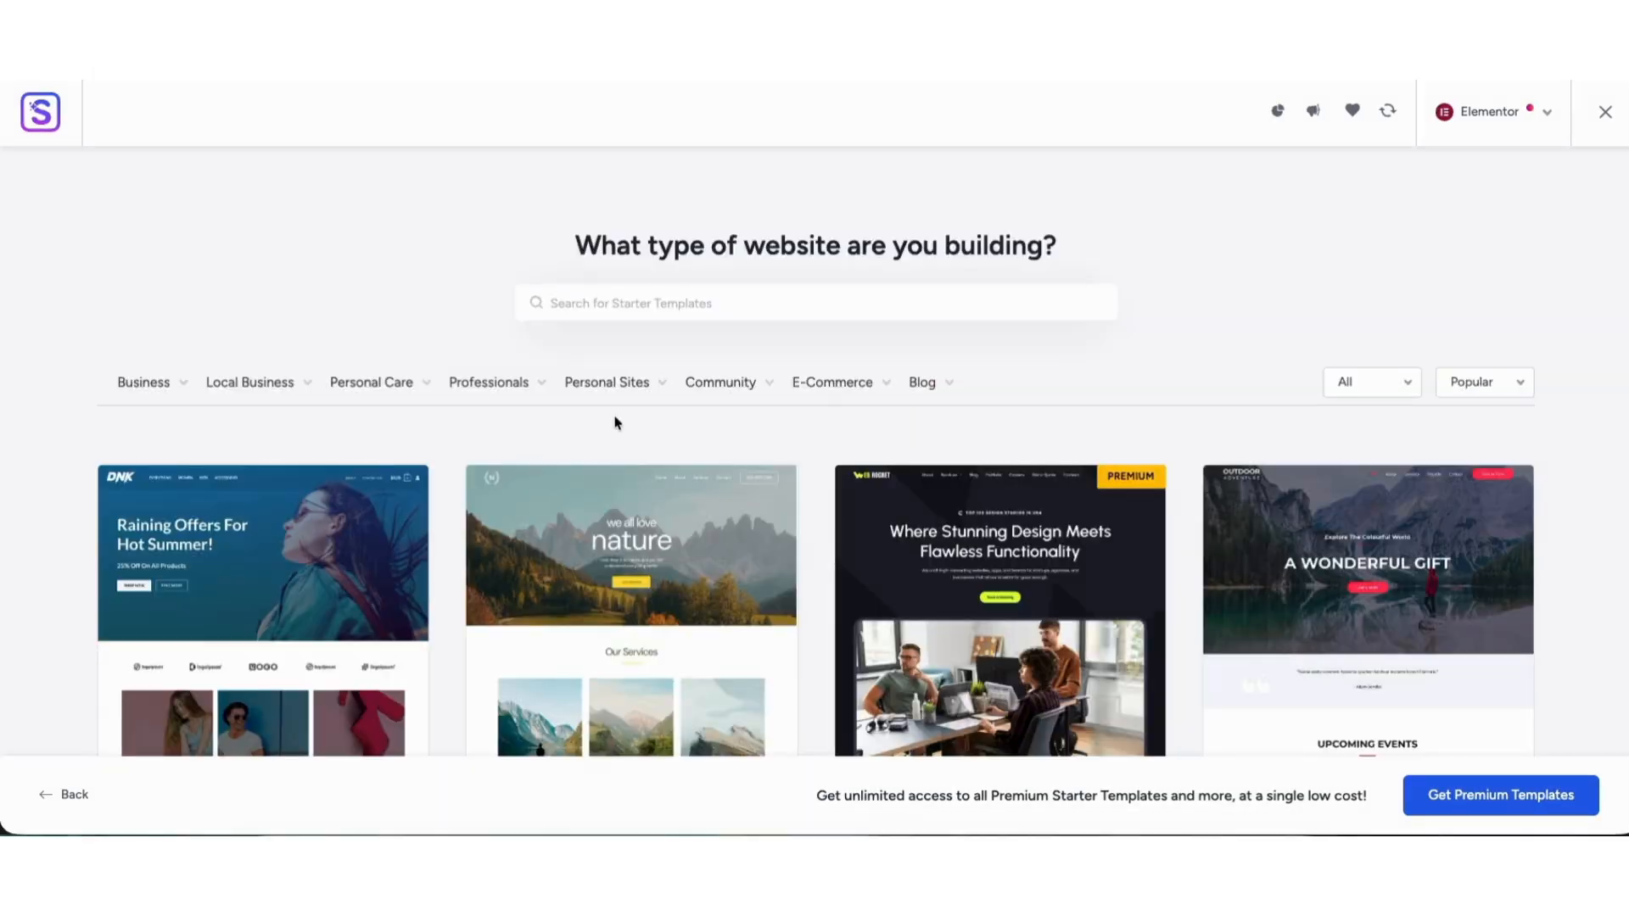
mouse_move(474, 390)
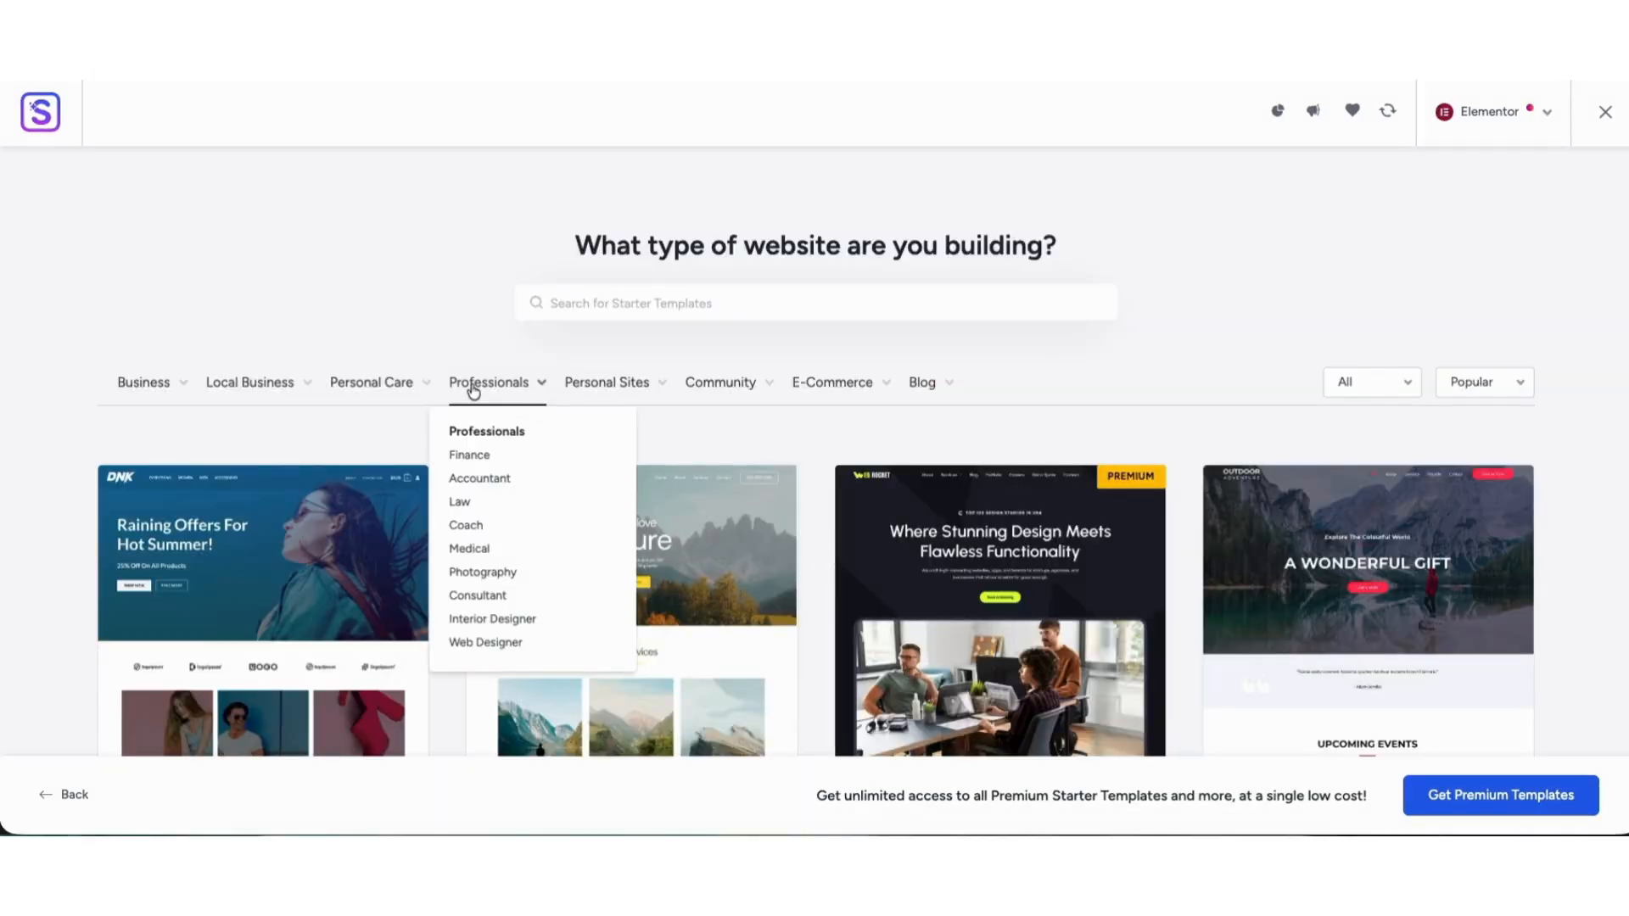
left_click(480, 478)
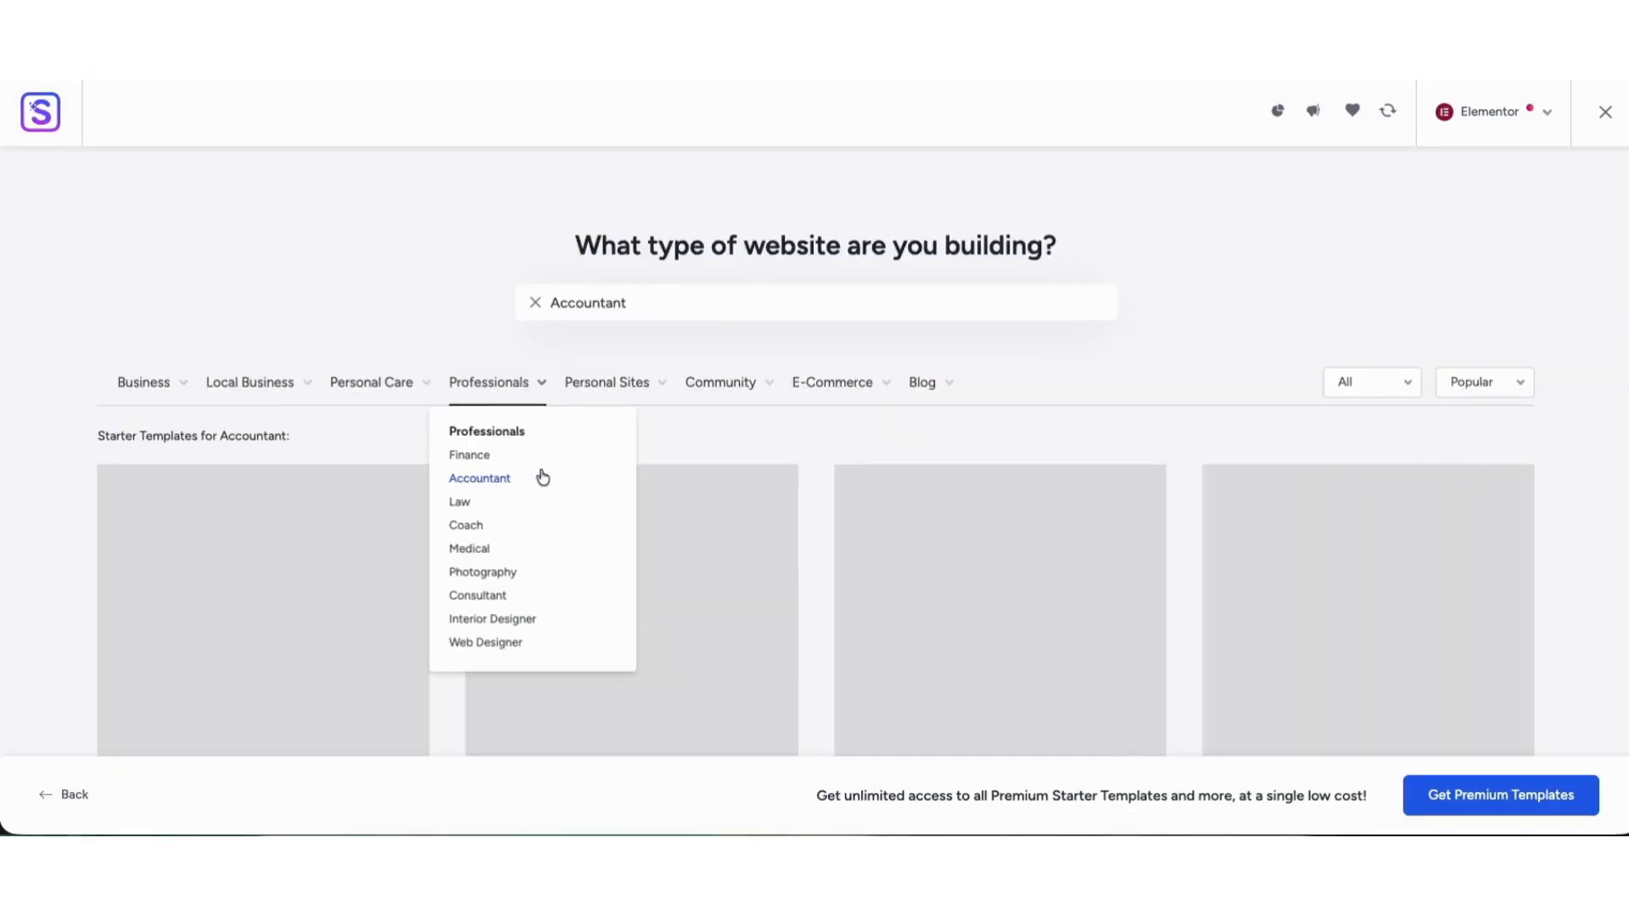
scroll(1624, 300, "down", 8)
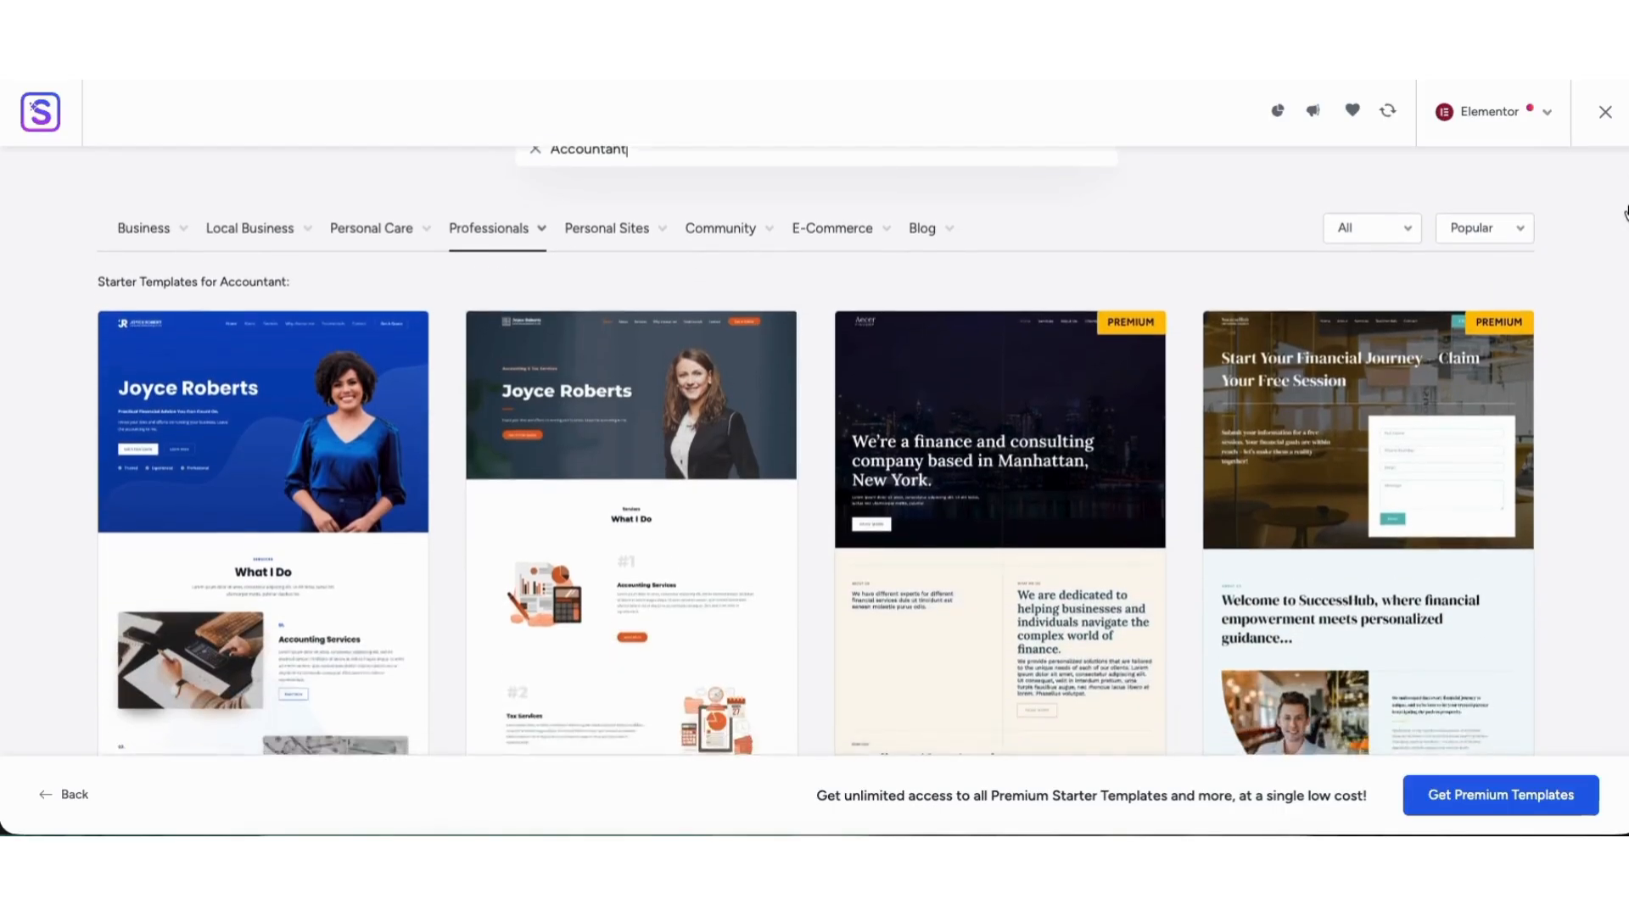
scroll(1624, 300, "down", 3)
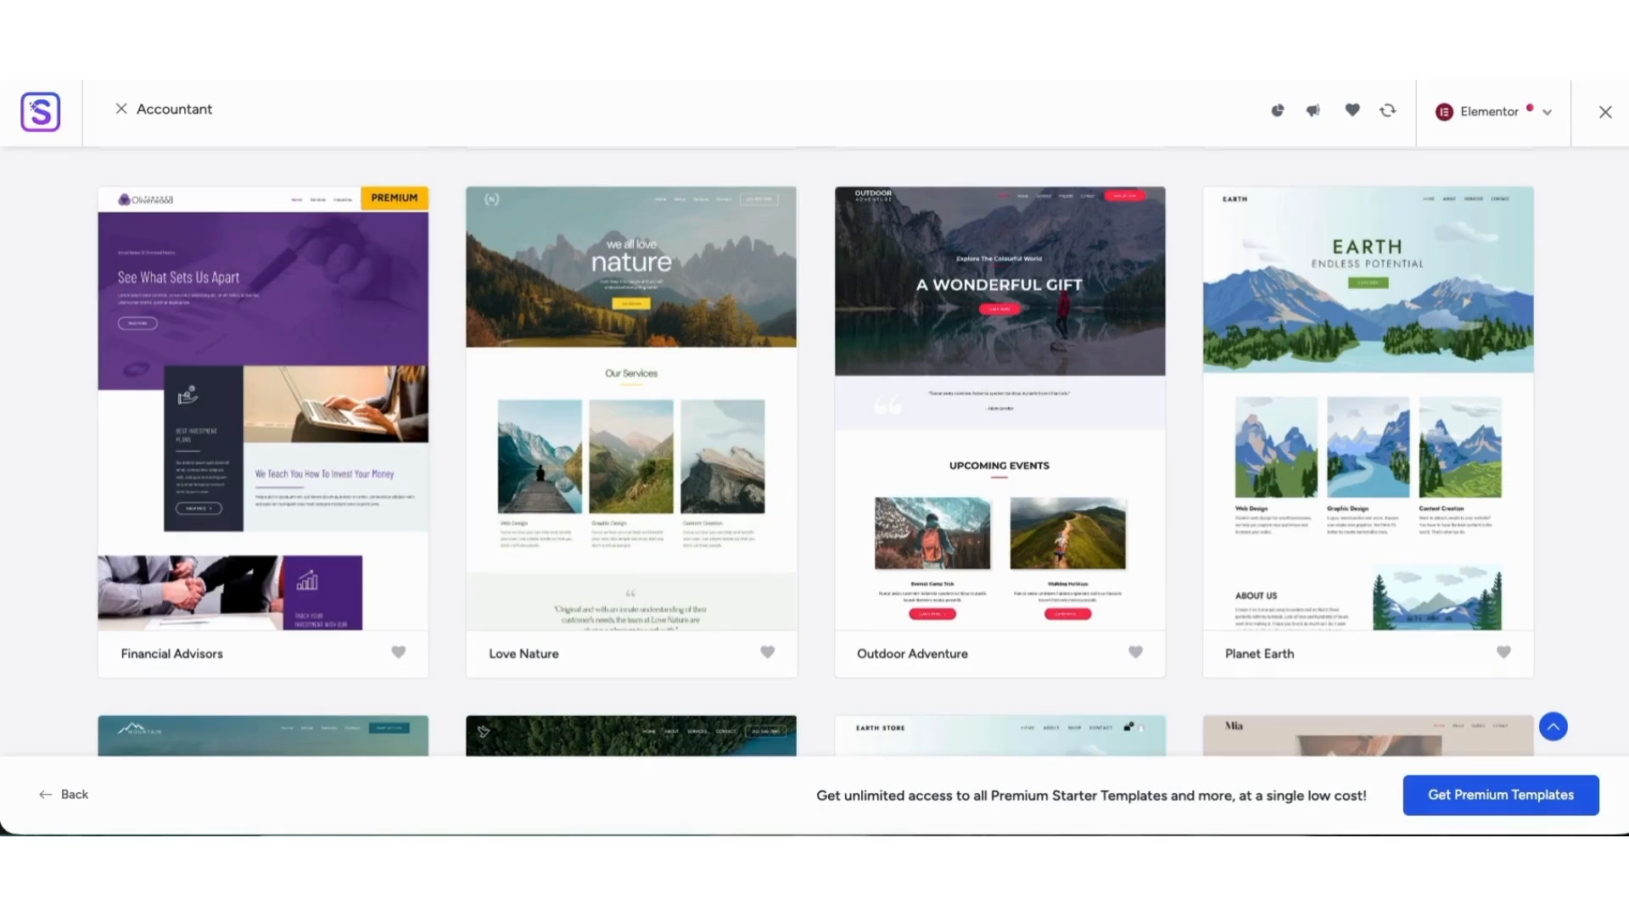
scroll(642, 347, "up", 6)
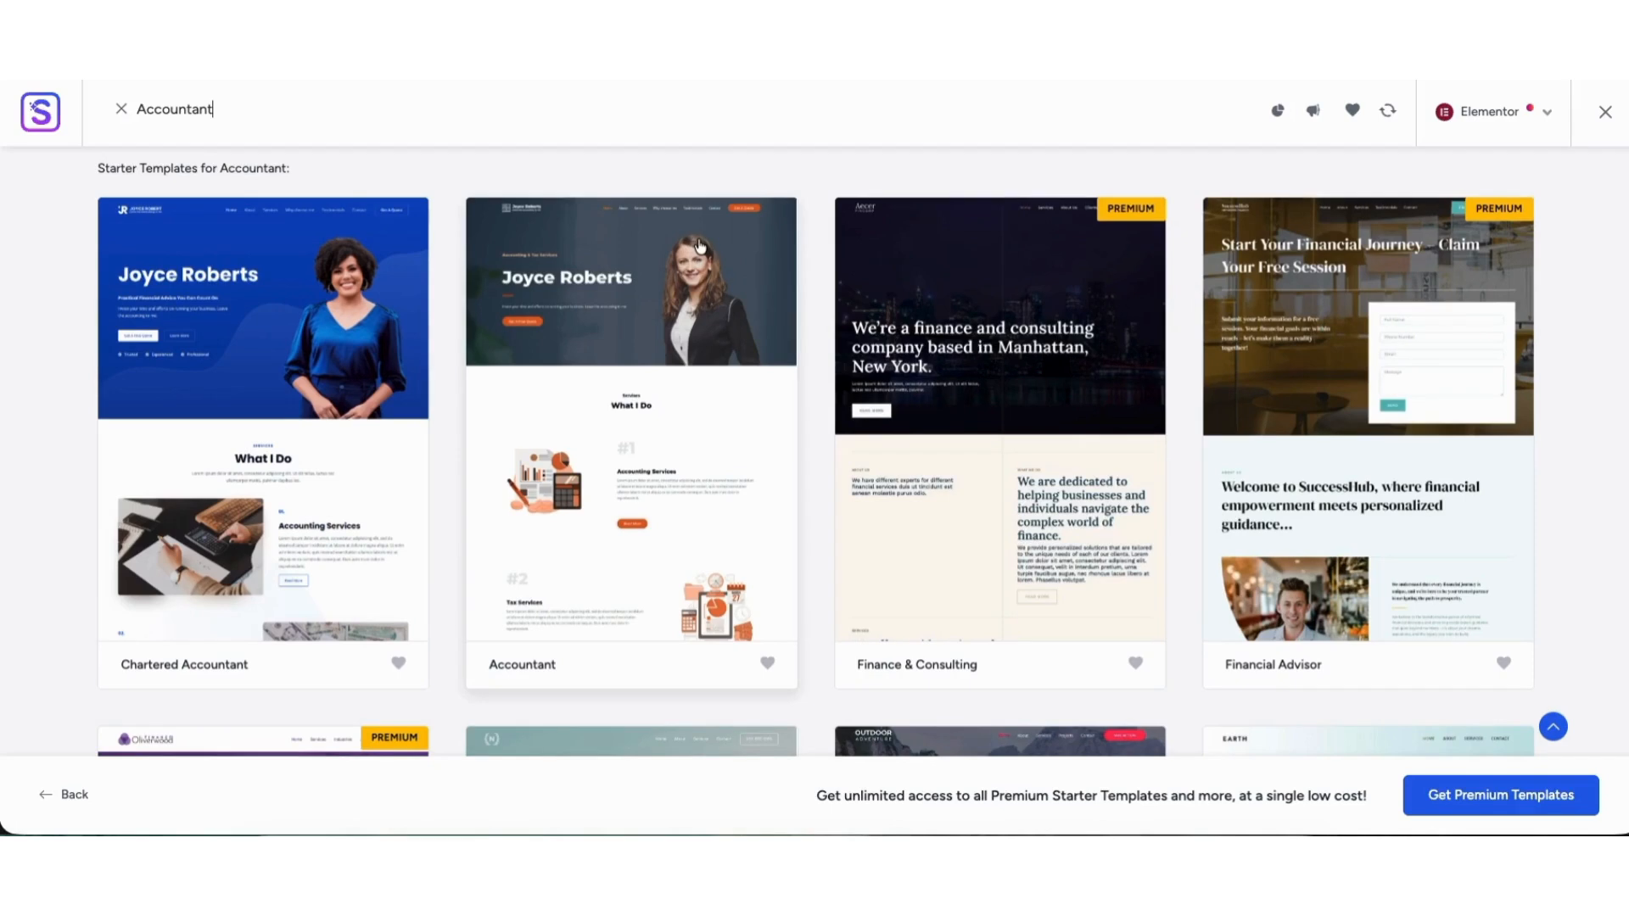
left_click(238, 446)
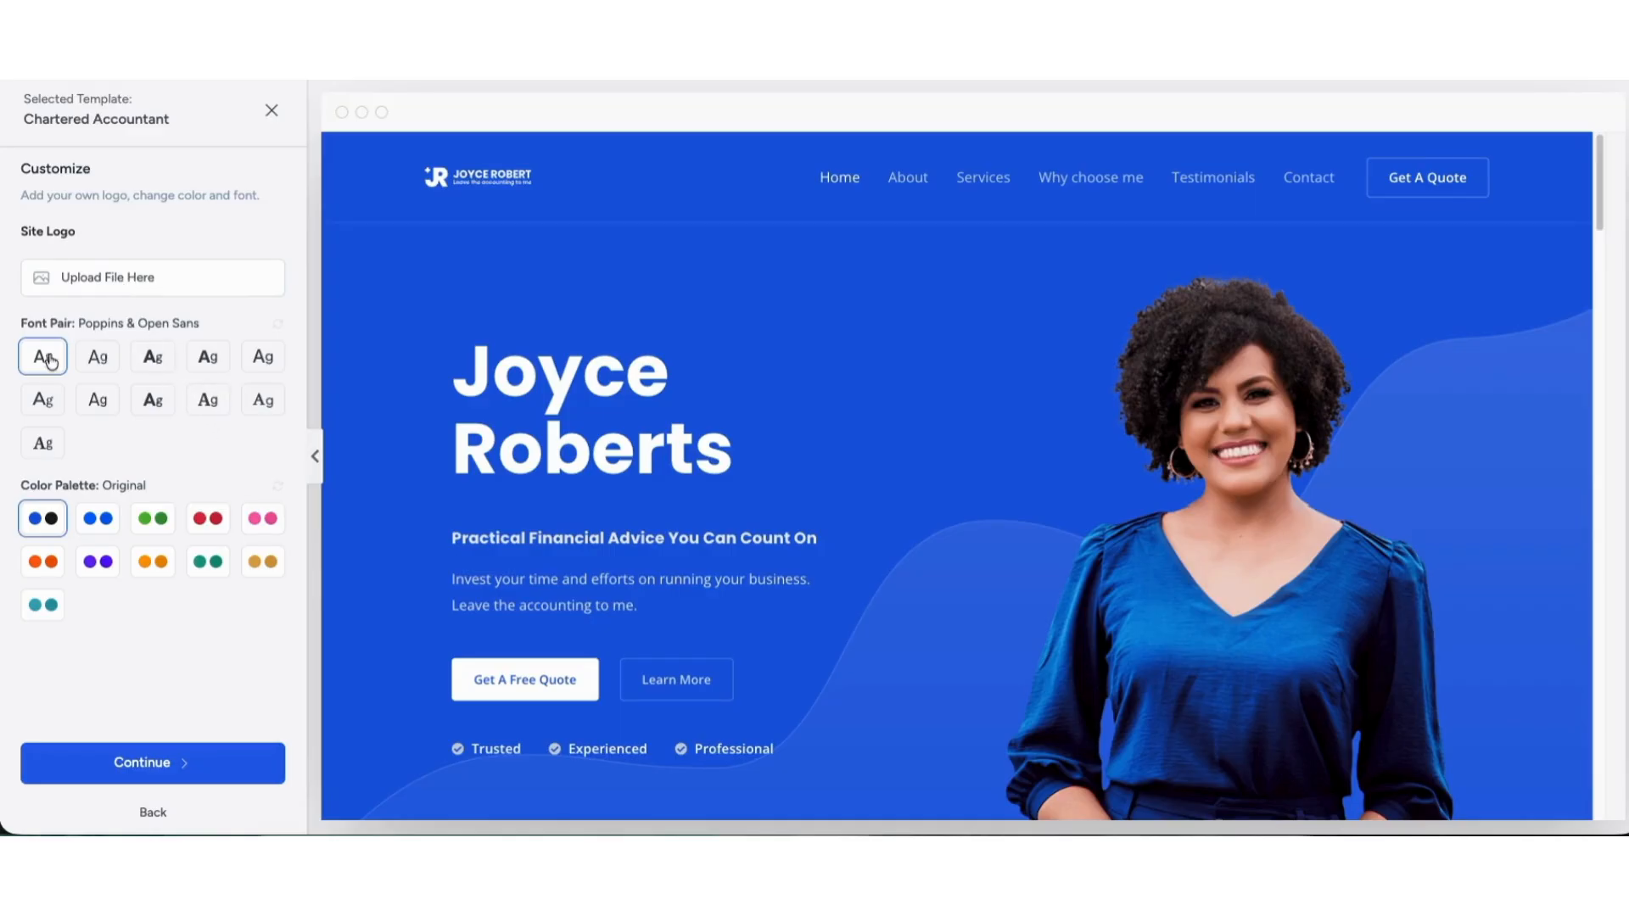
Preview the Chartered Accountant template in the alternative color palettes and restore the Original palette.
left_click(96, 518)
left_click(157, 518)
left_click(208, 518)
left_click(263, 519)
left_click(263, 561)
left_click(210, 561)
left_click(153, 562)
left_click(98, 562)
left_click(42, 561)
left_click(42, 604)
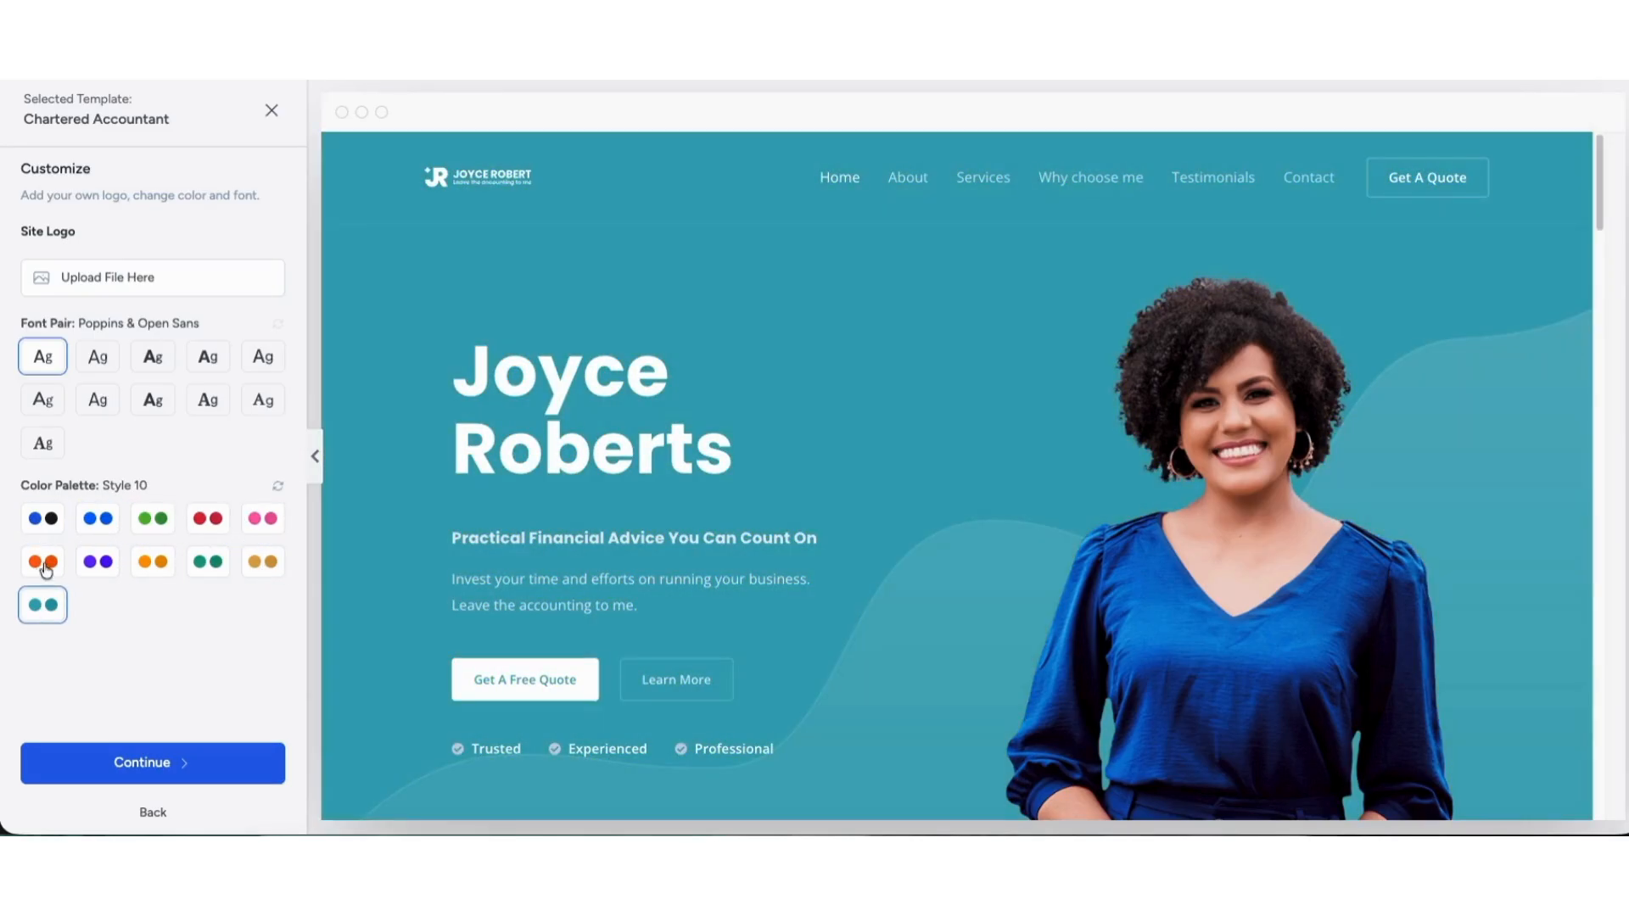
left_click(41, 518)
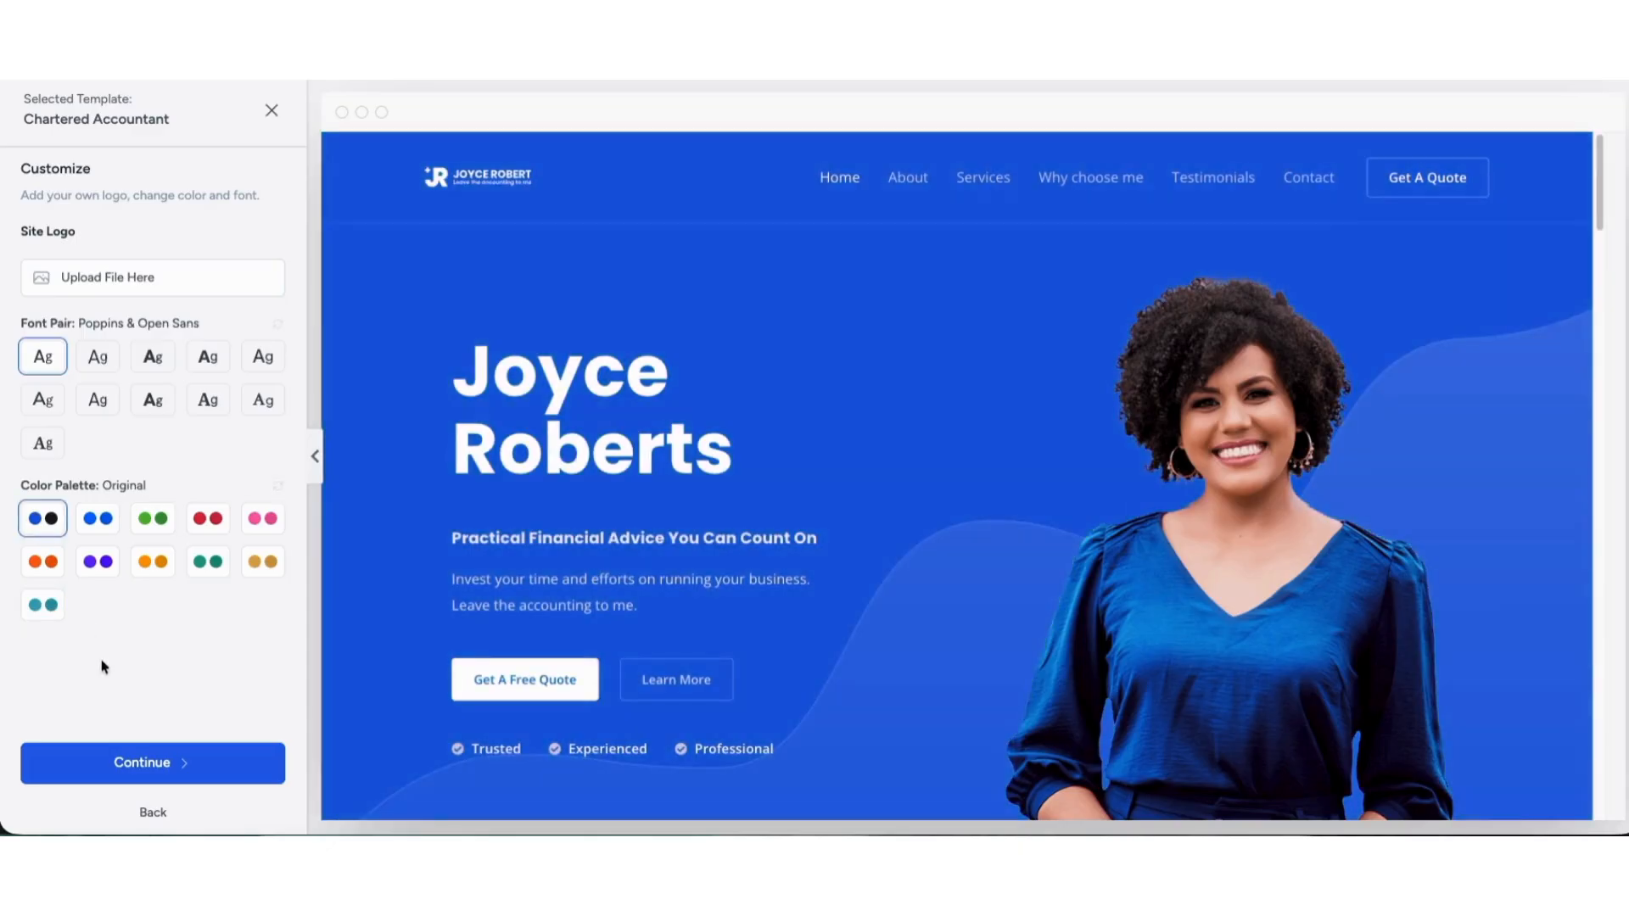
Continue with the Original design, skip the feature selection and submit the final form to build the website.
left_click(135, 764)
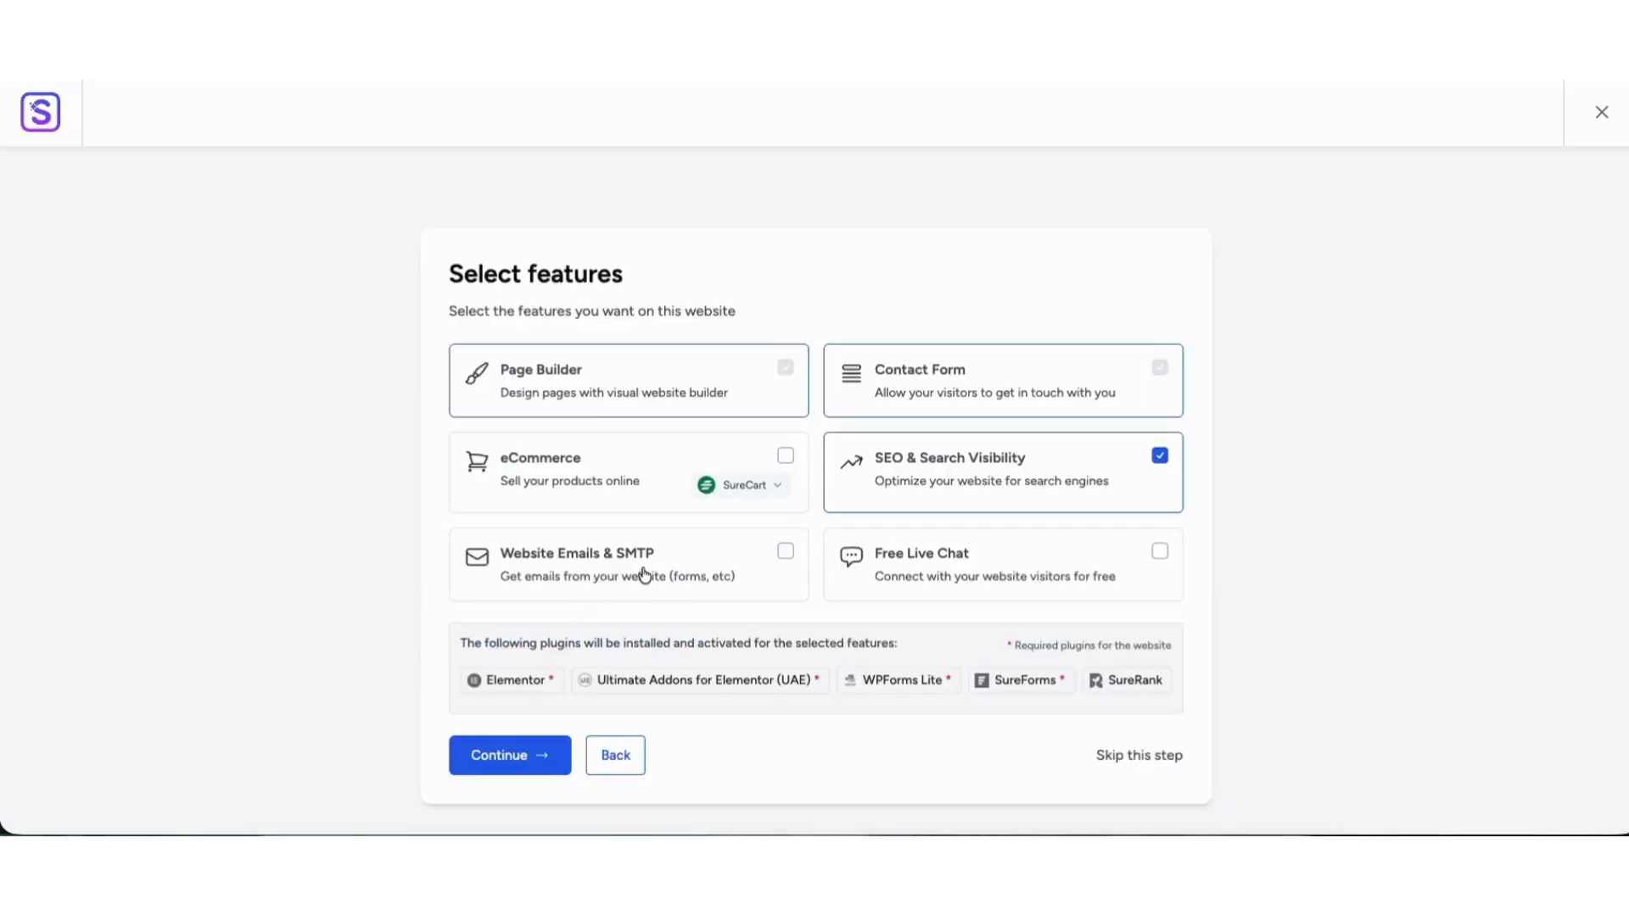
left_click(1160, 553)
left_click(1159, 553)
left_click(1127, 758)
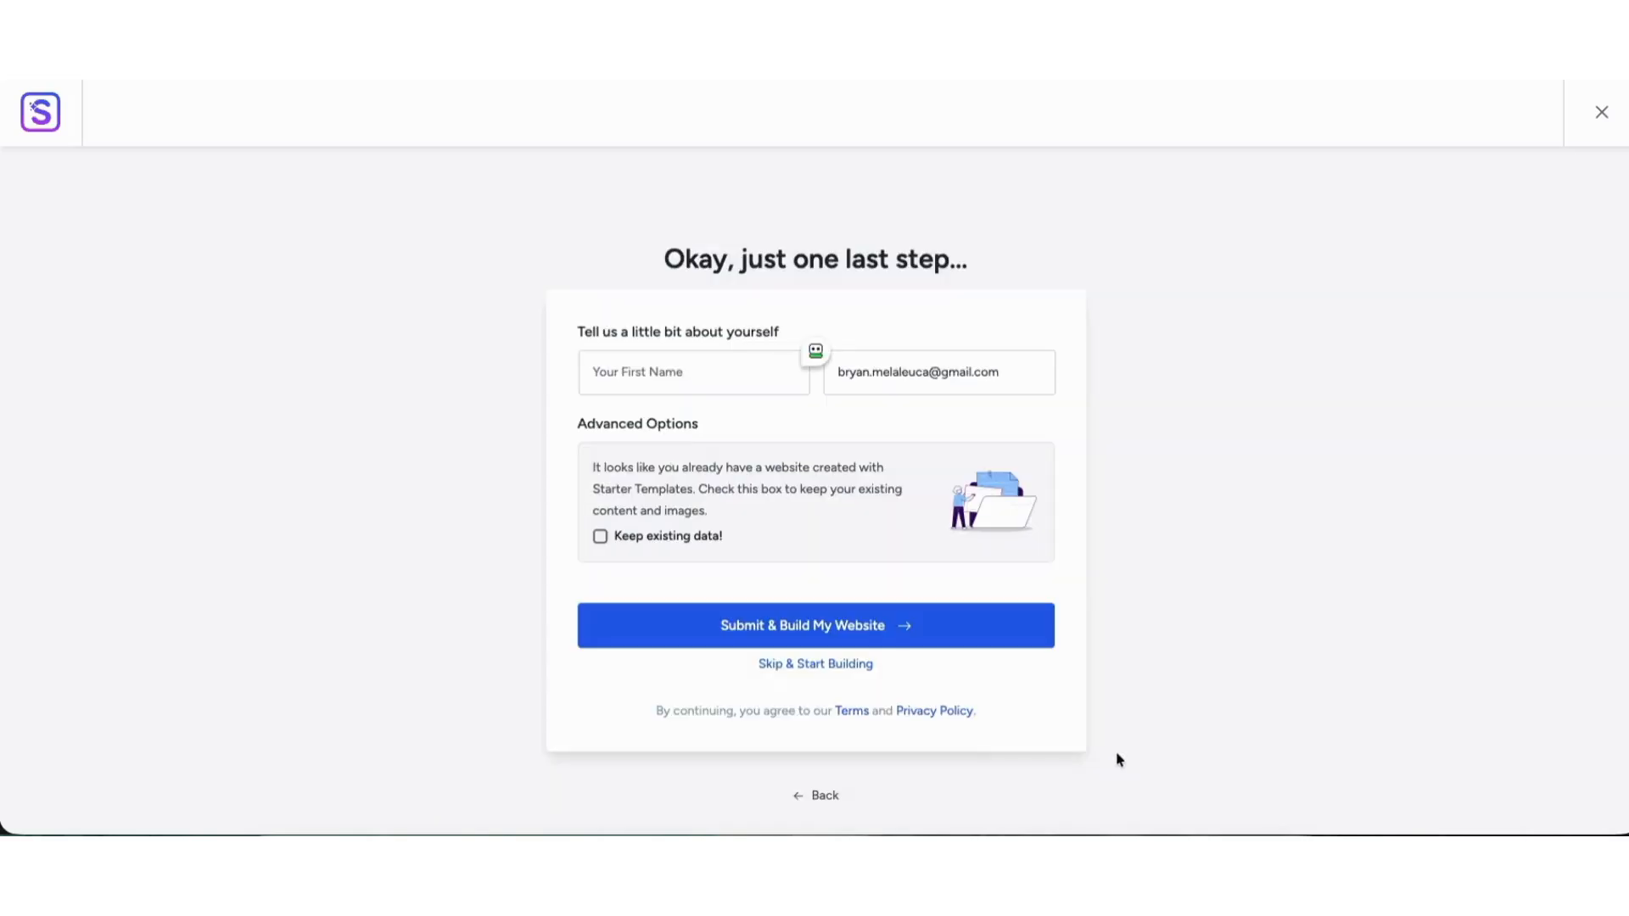
left_click(672, 633)
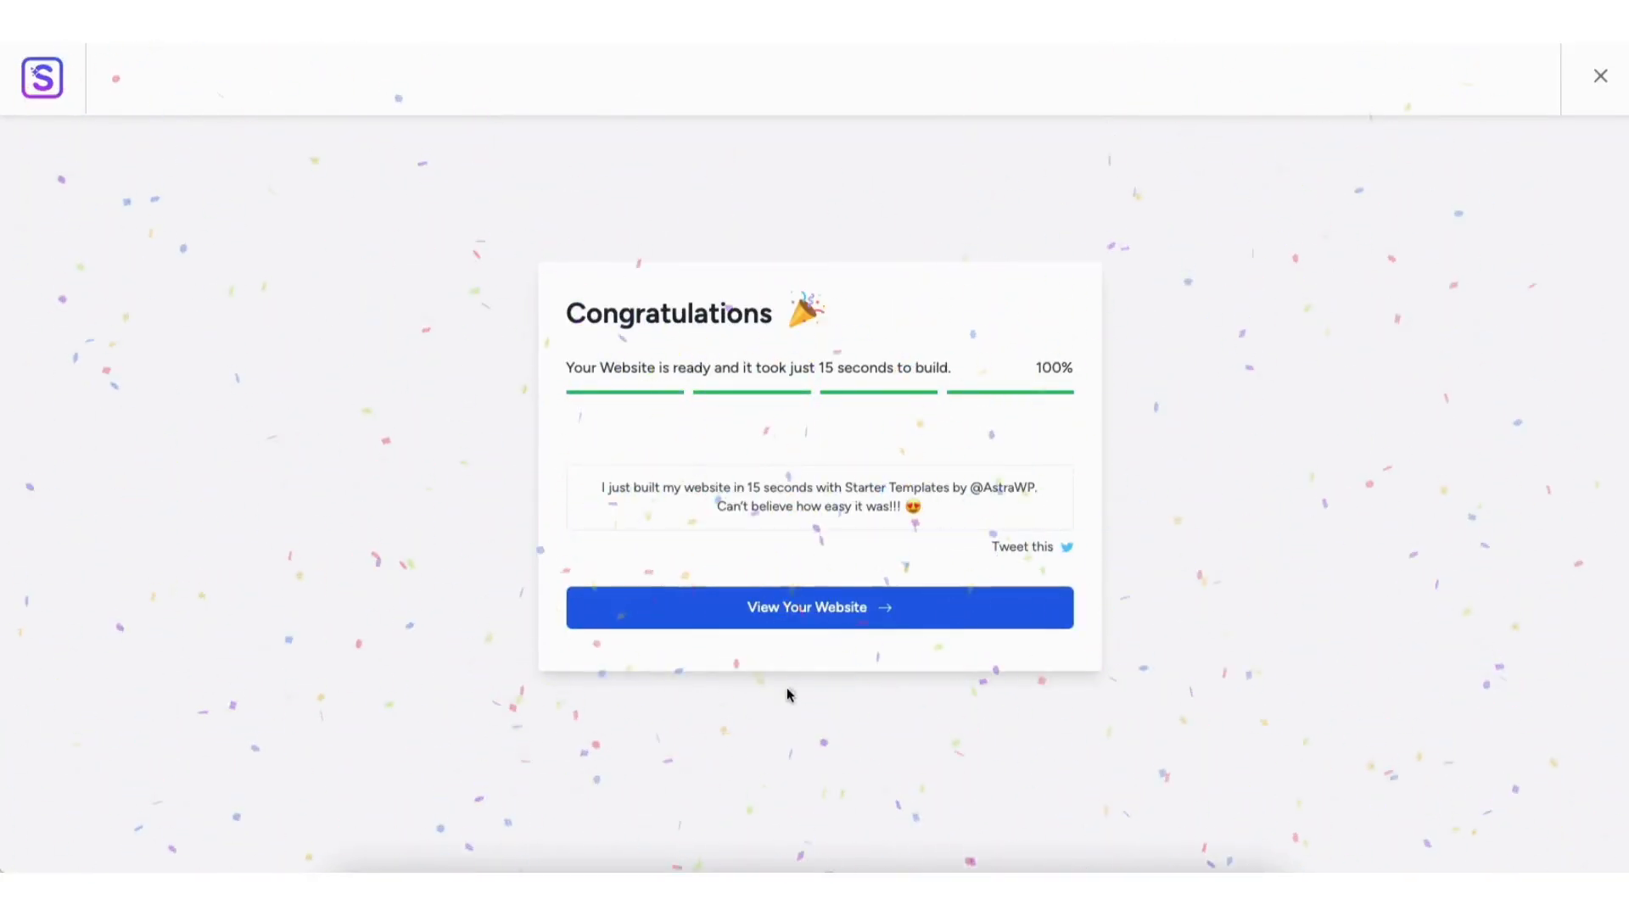
View the finished website, review its home page sections and open the page for editing with Elementor.
left_click(786, 609)
scroll(785, 611, "down", 1)
scroll(814, 471, "down", 10)
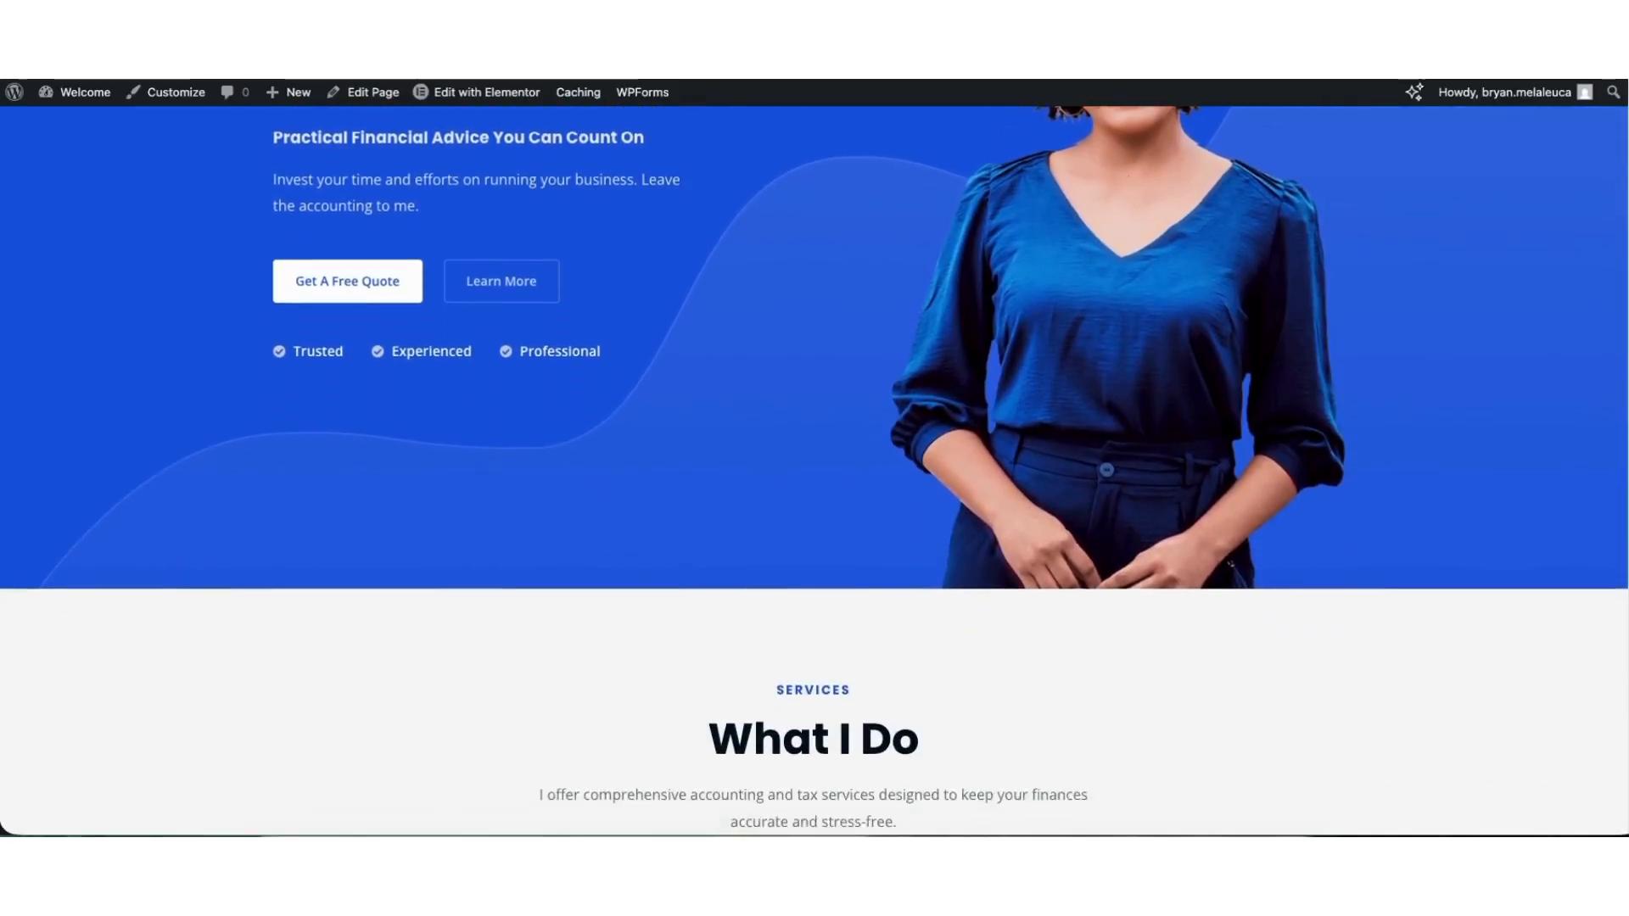
scroll(814, 471, "down", 10)
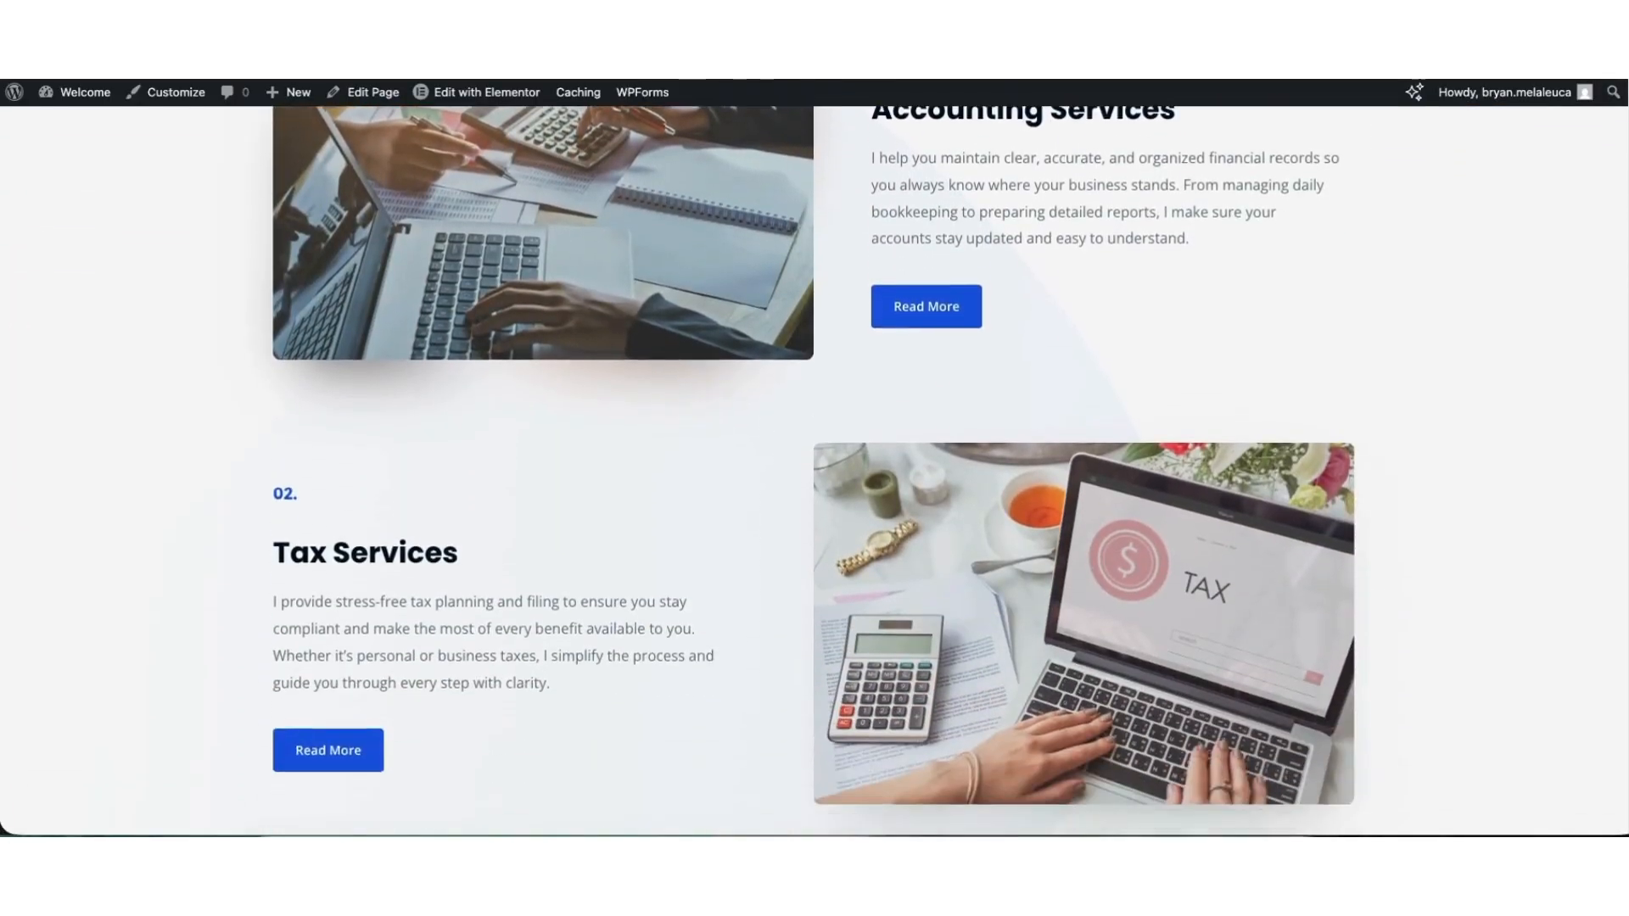
scroll(673, 218, "down", 1)
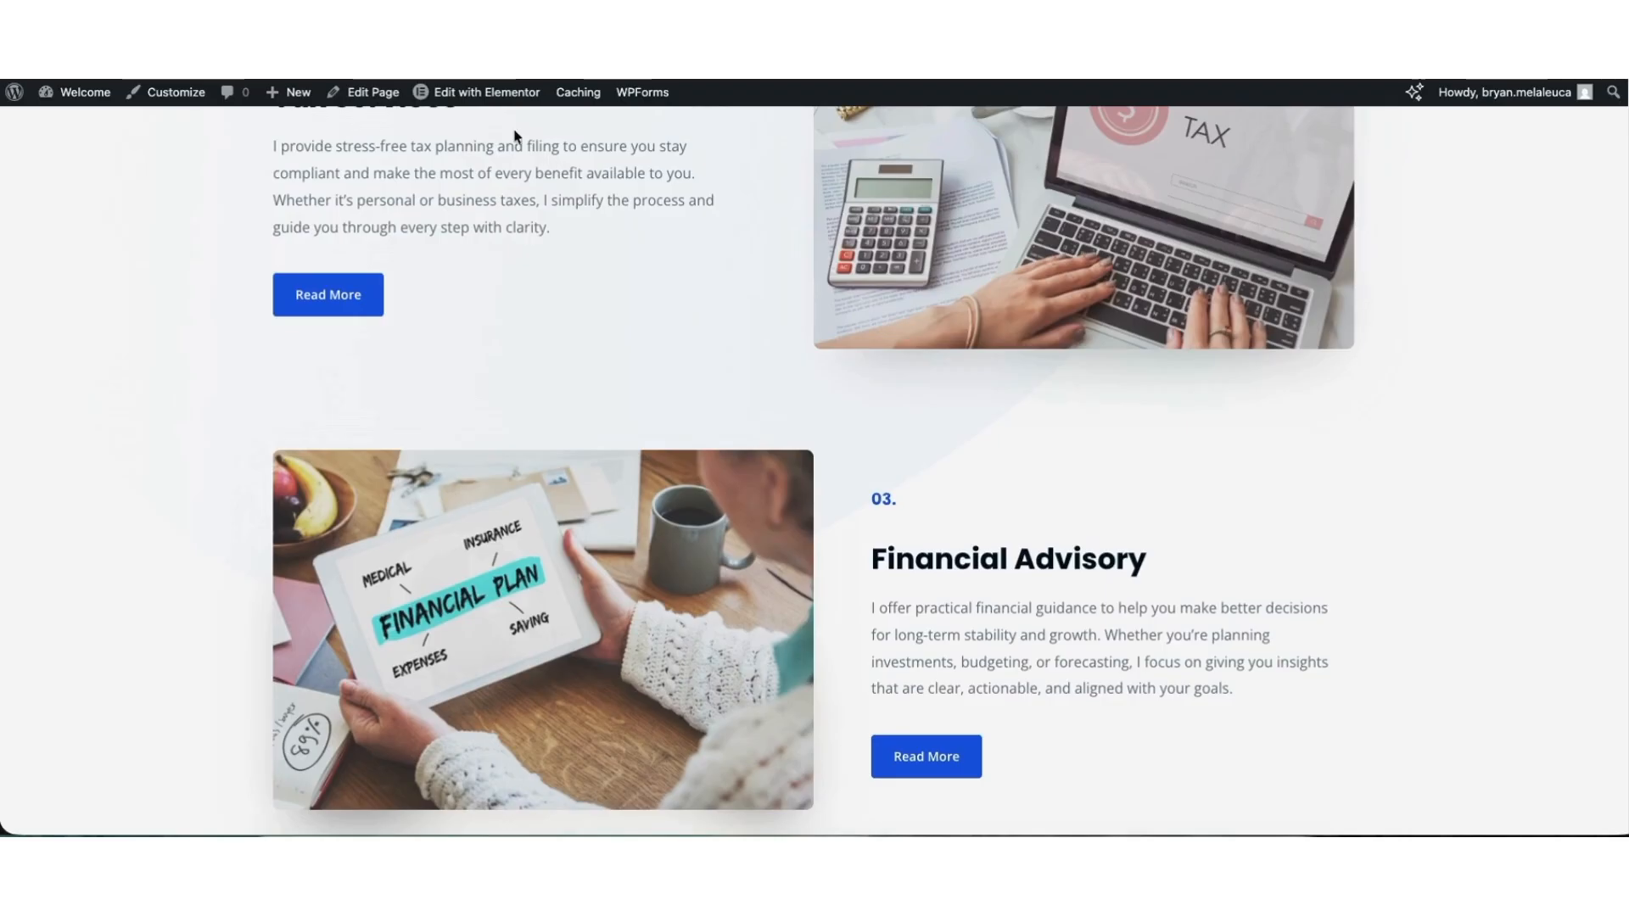
left_click(468, 92)
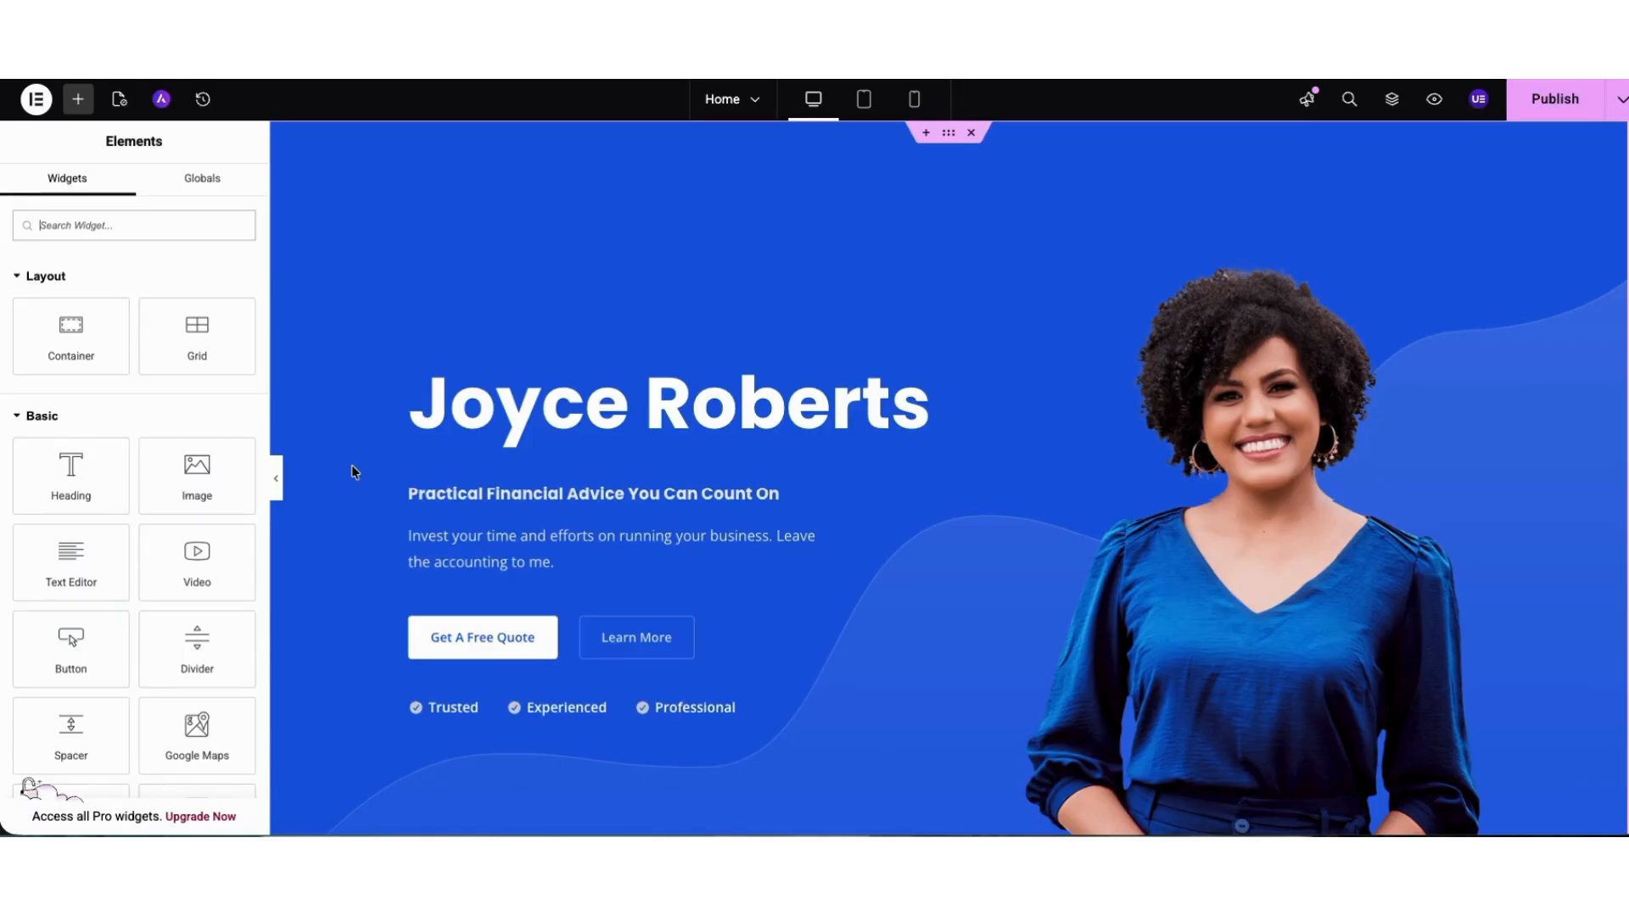
Open the home page's hero container for editing and show its style settings.
right_click(371, 248)
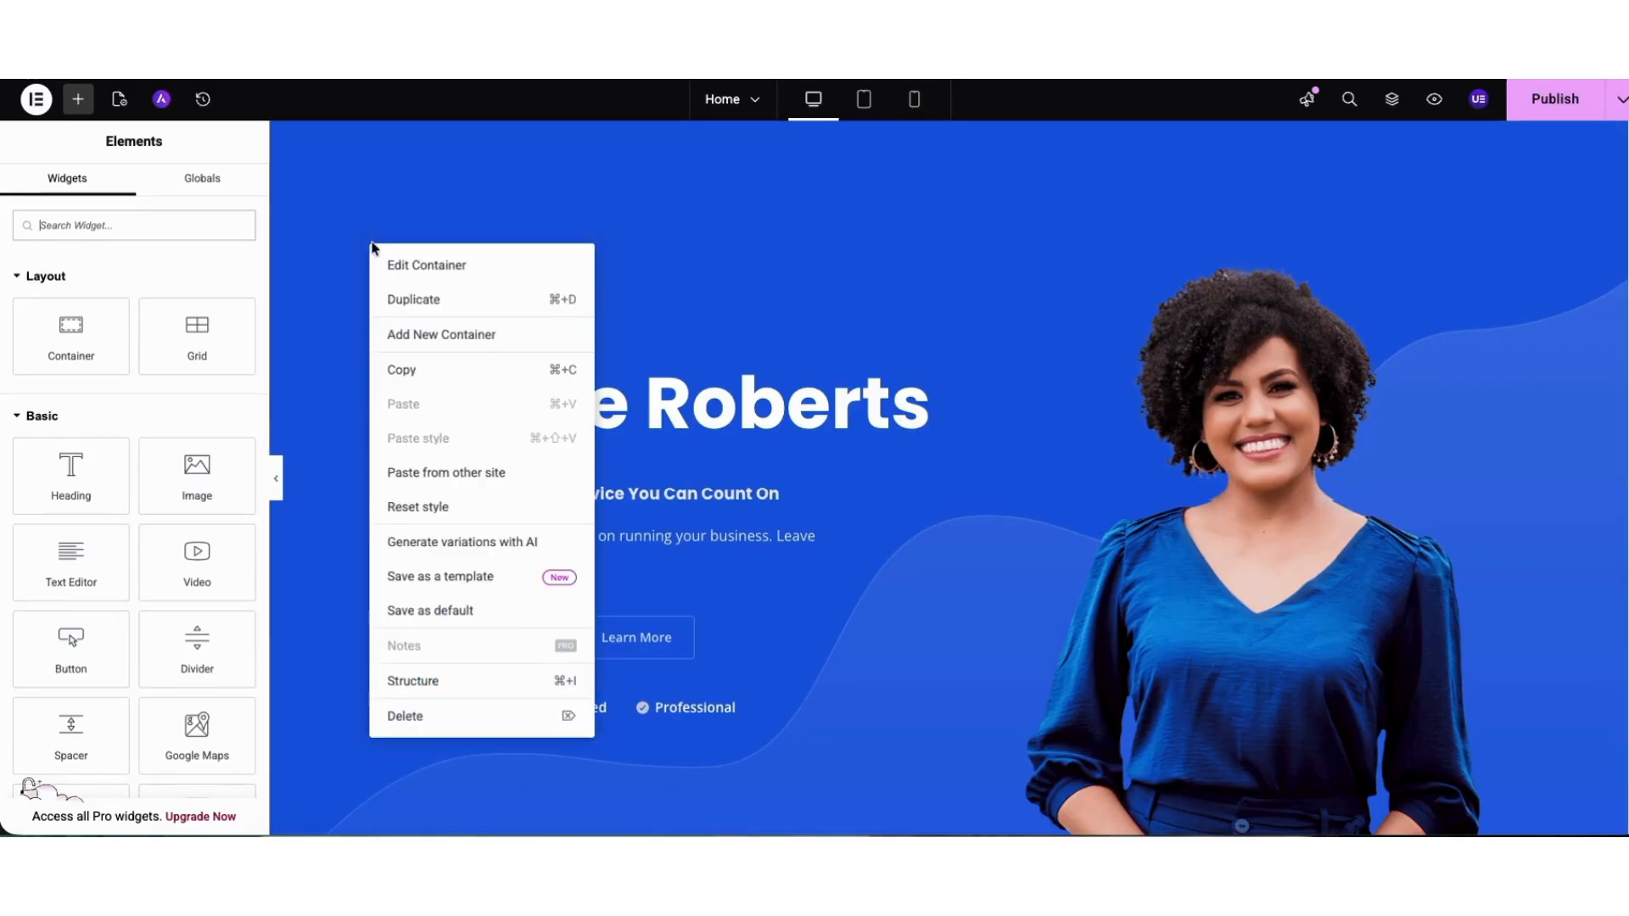
left_click(417, 265)
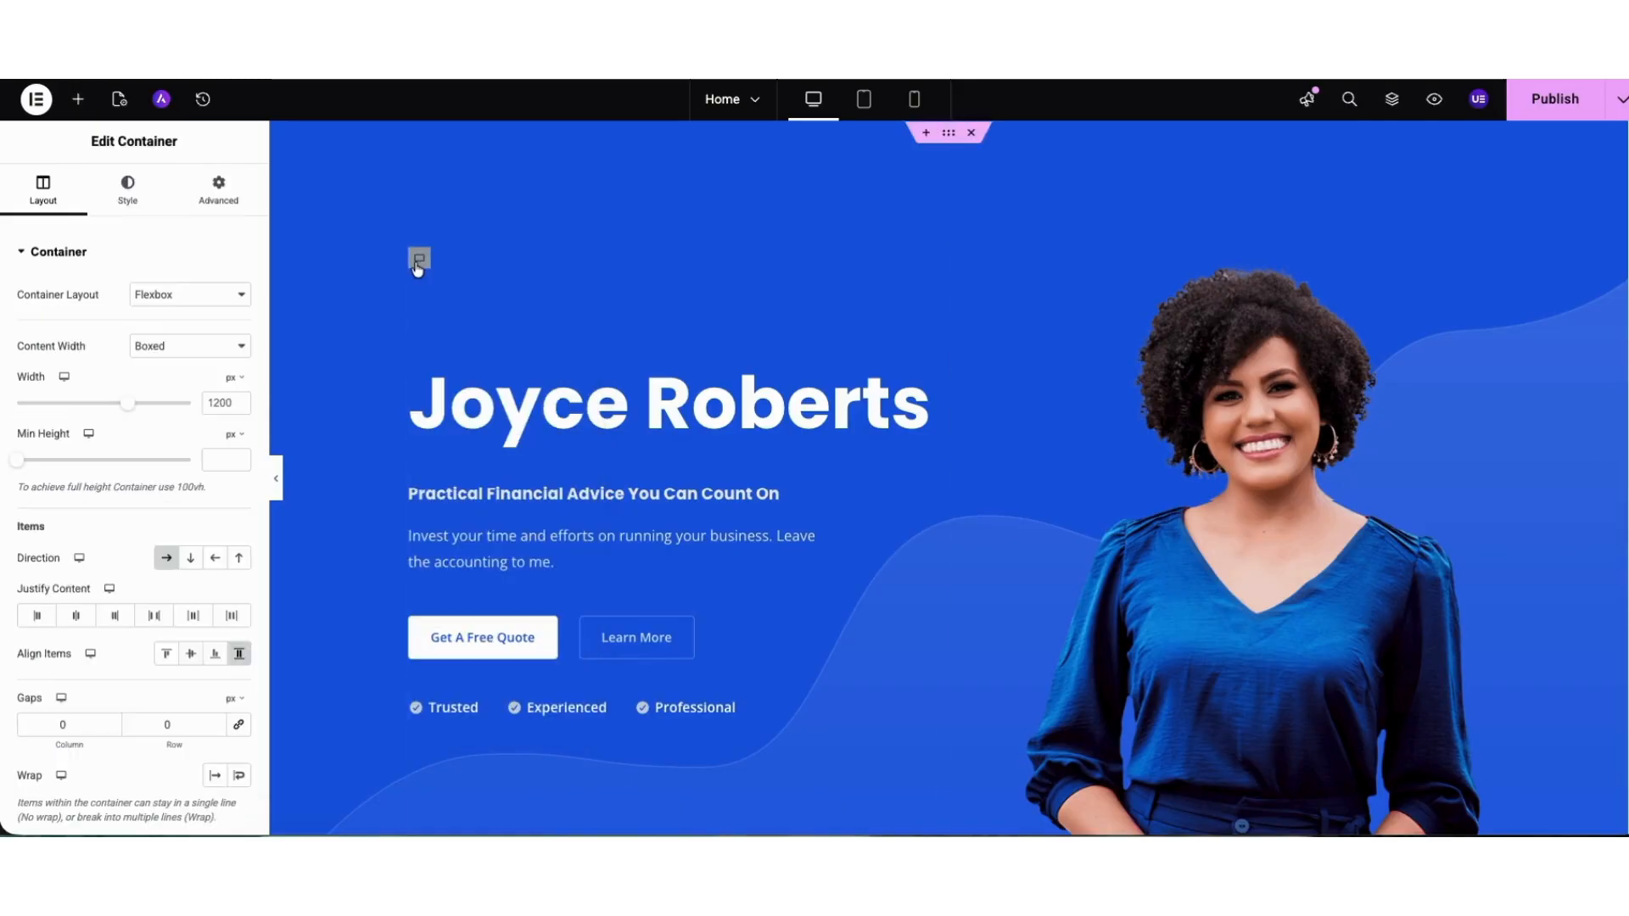
left_click(134, 192)
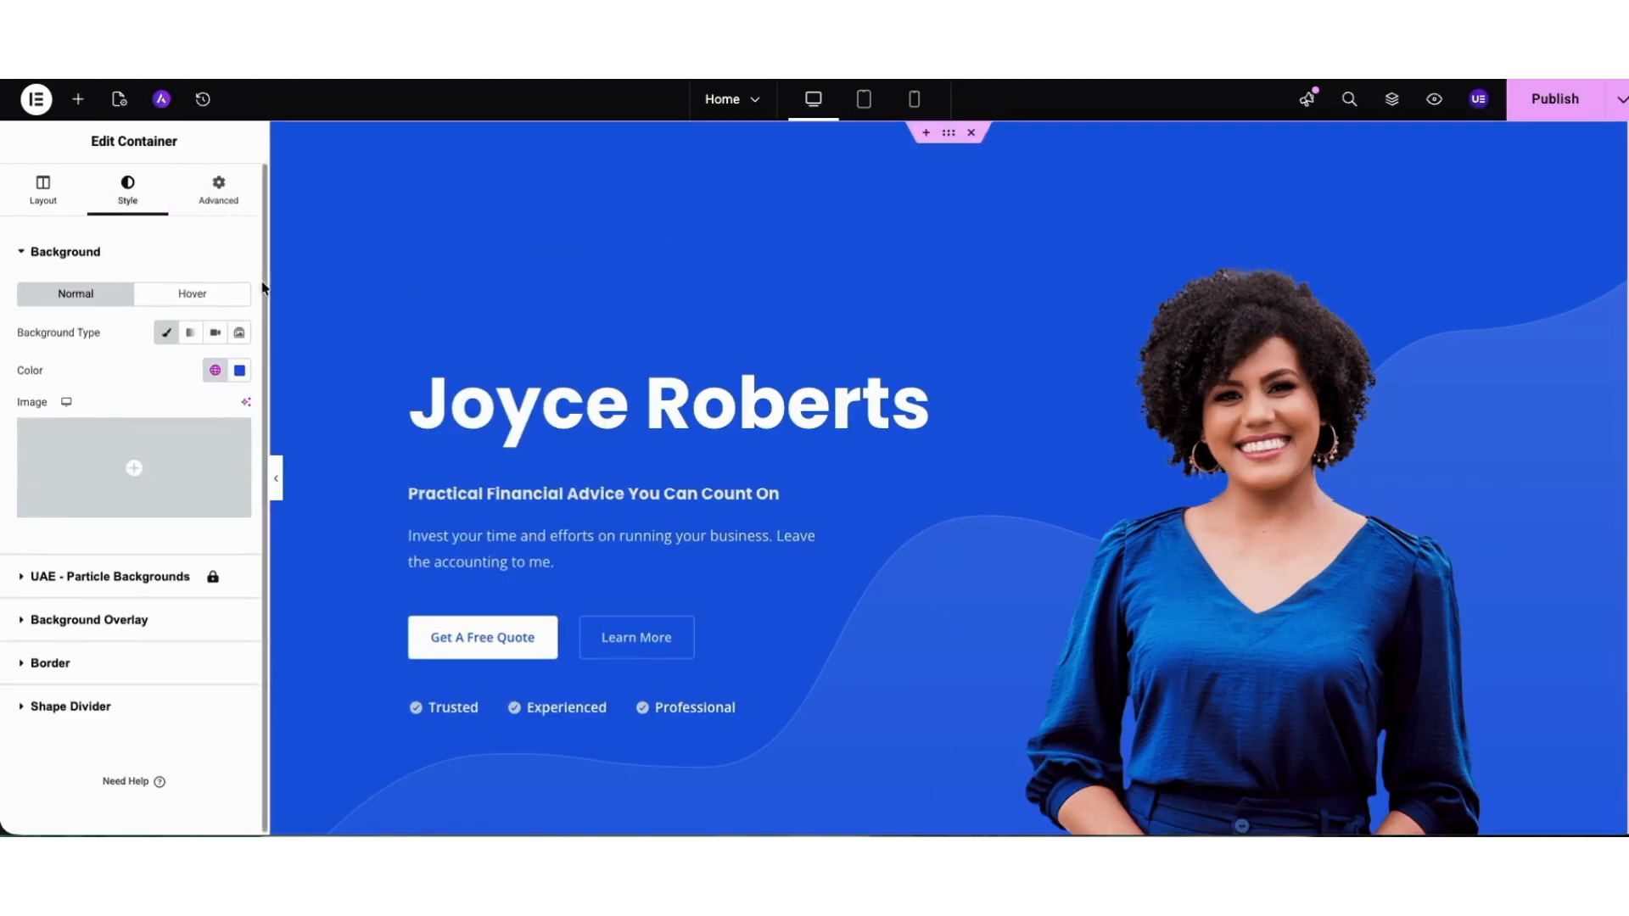
Examine the upload and media library options for the hero container's Background Overlay image, leaving the image unchanged.
left_click(126, 618)
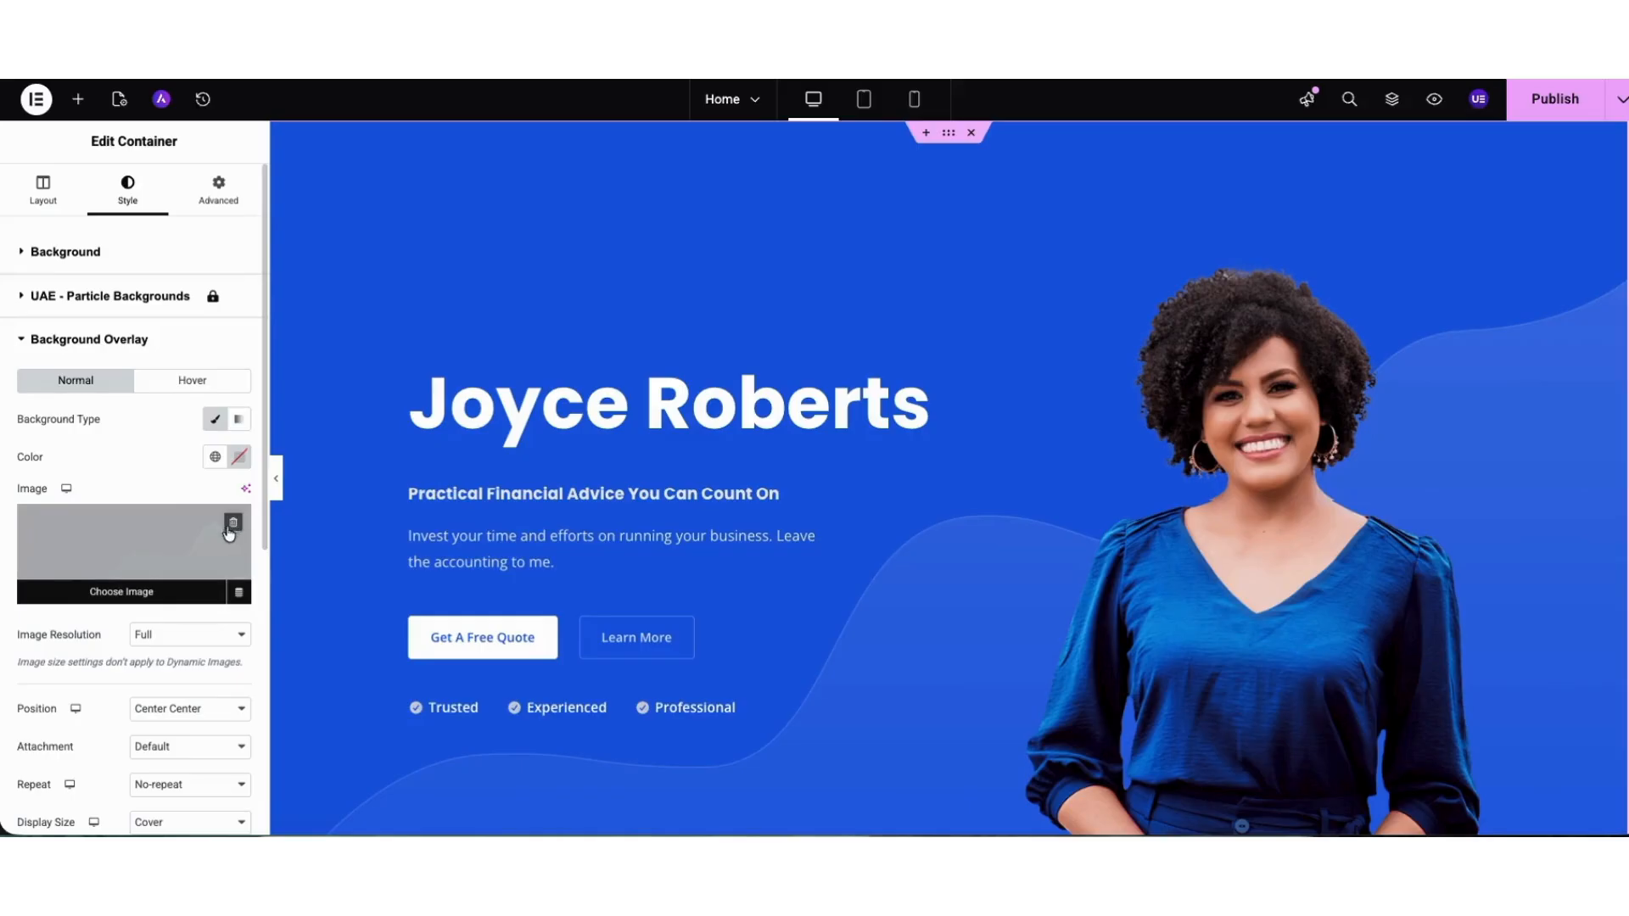
left_click(123, 593)
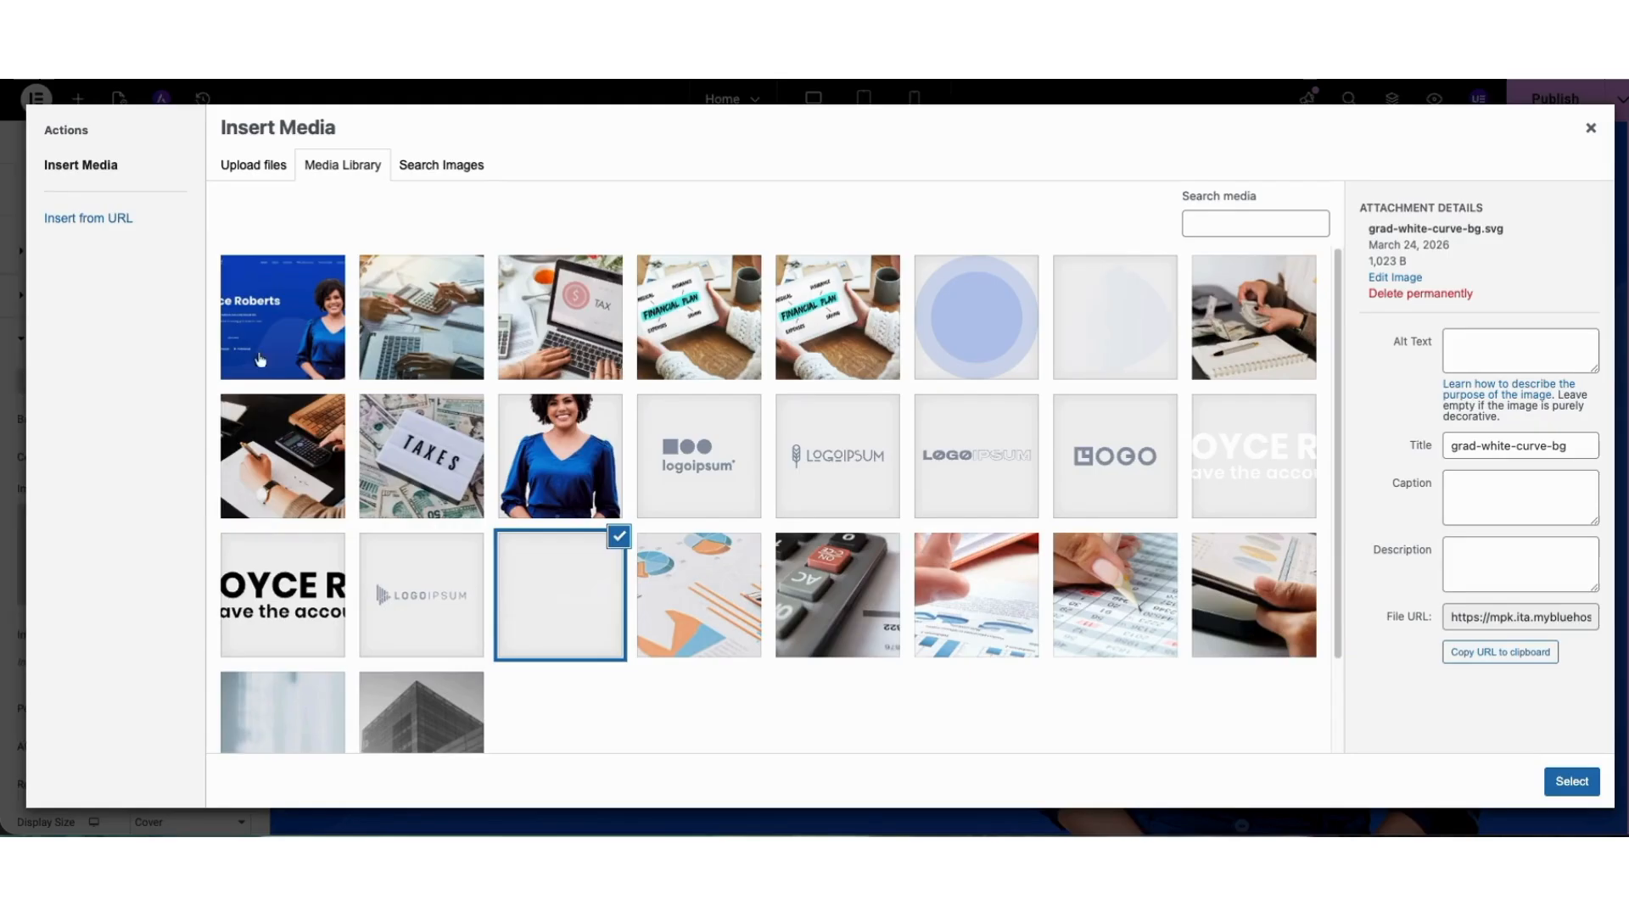
left_click(246, 167)
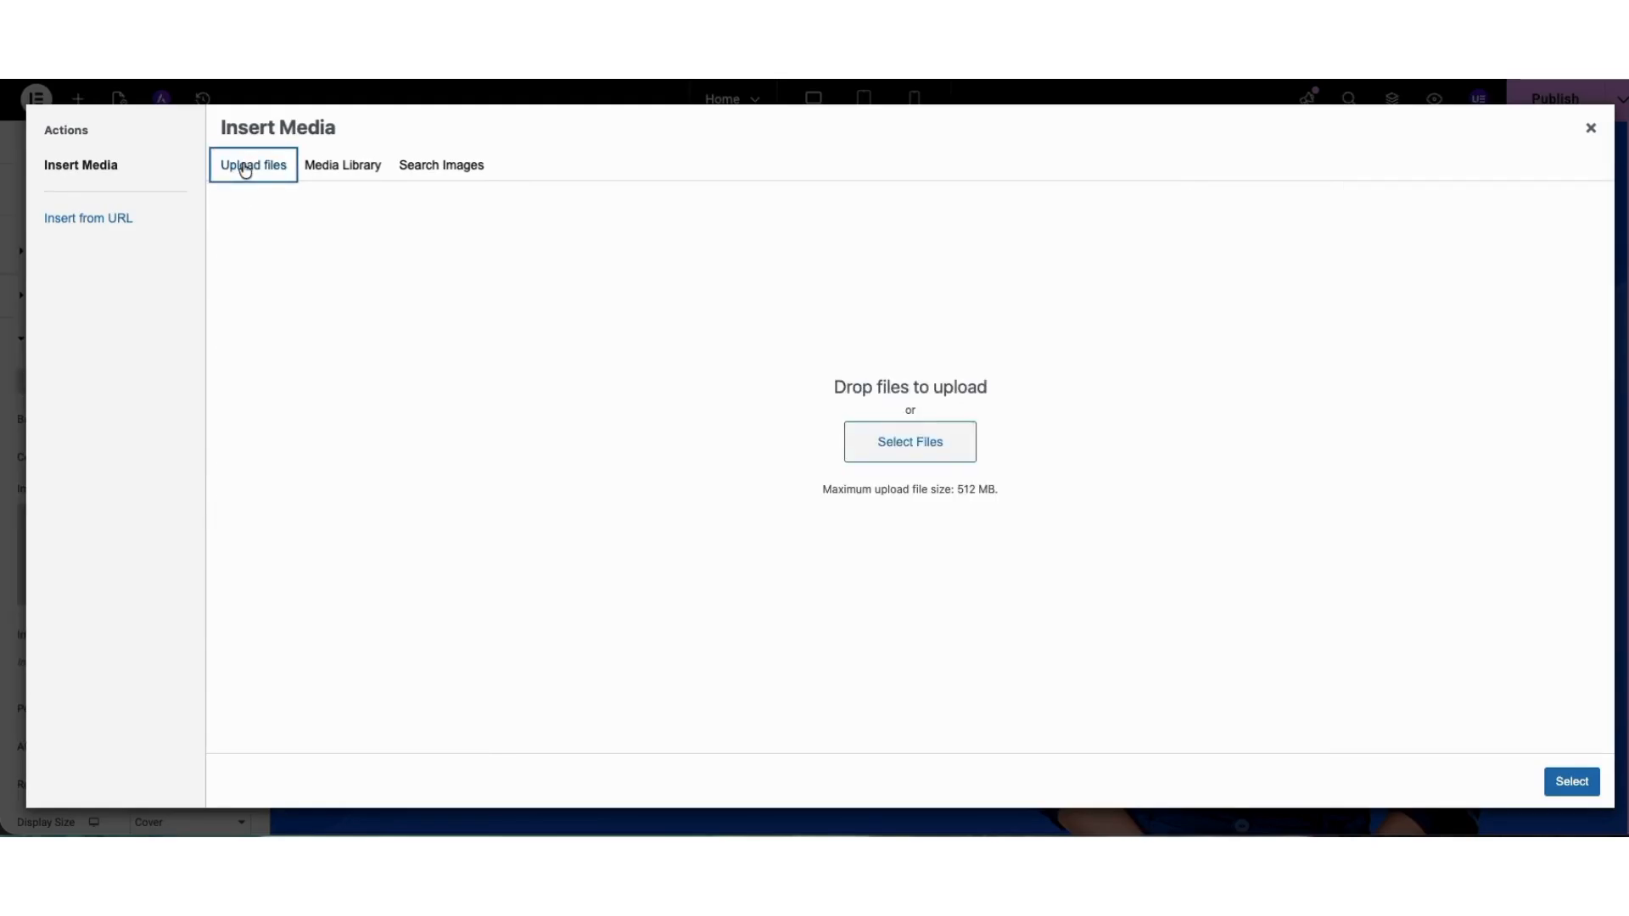
left_click(345, 170)
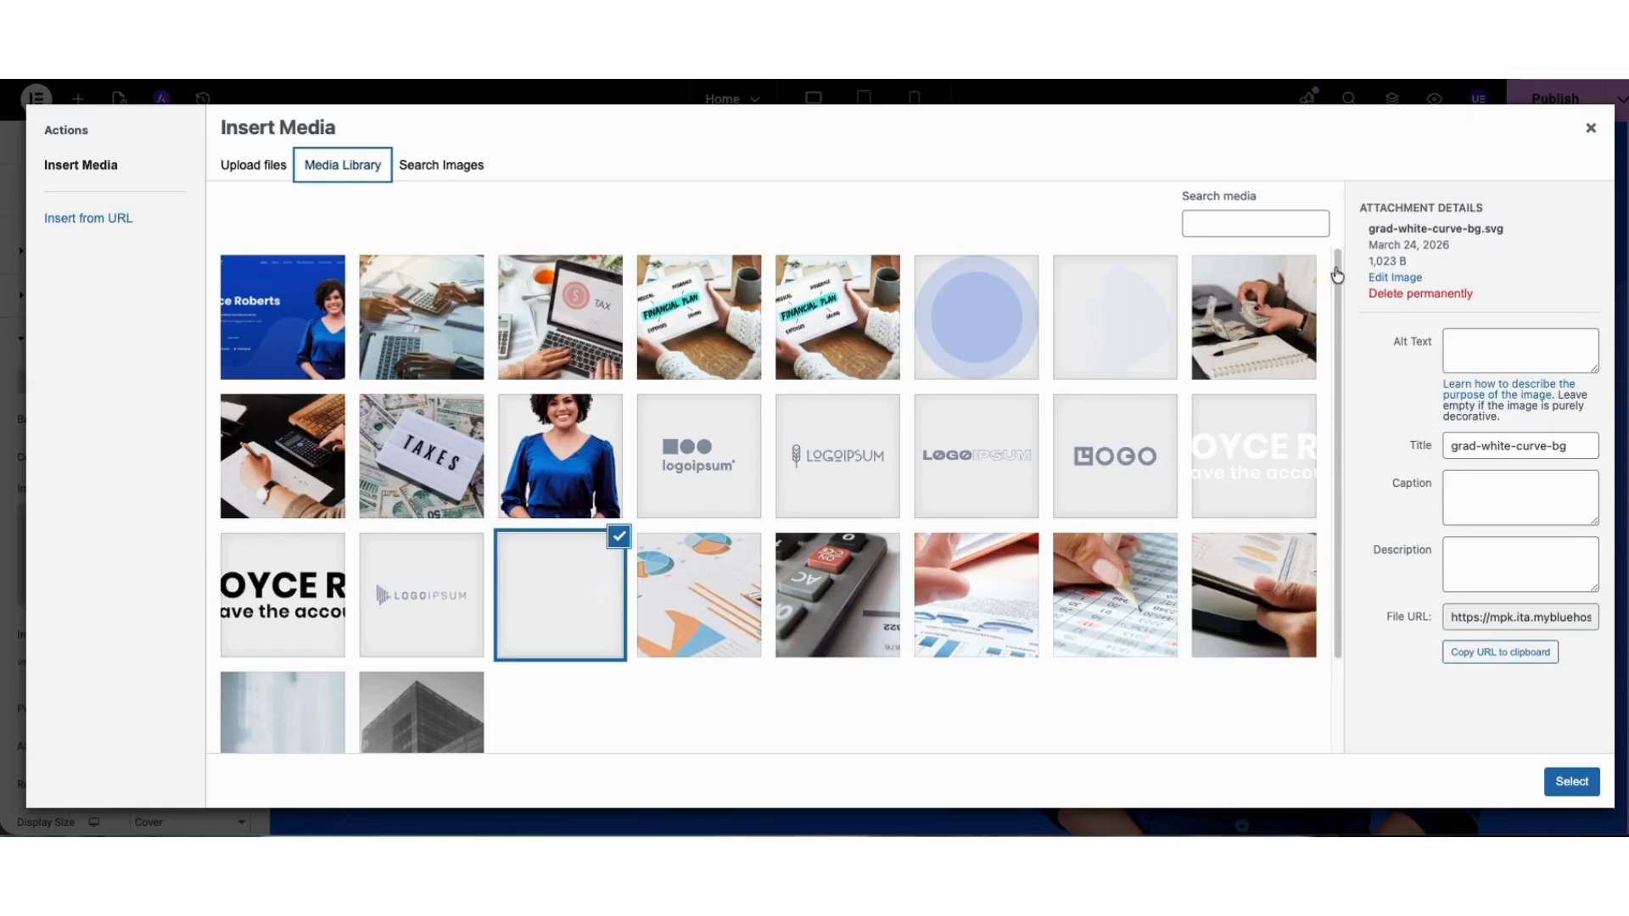
left_click(1592, 130)
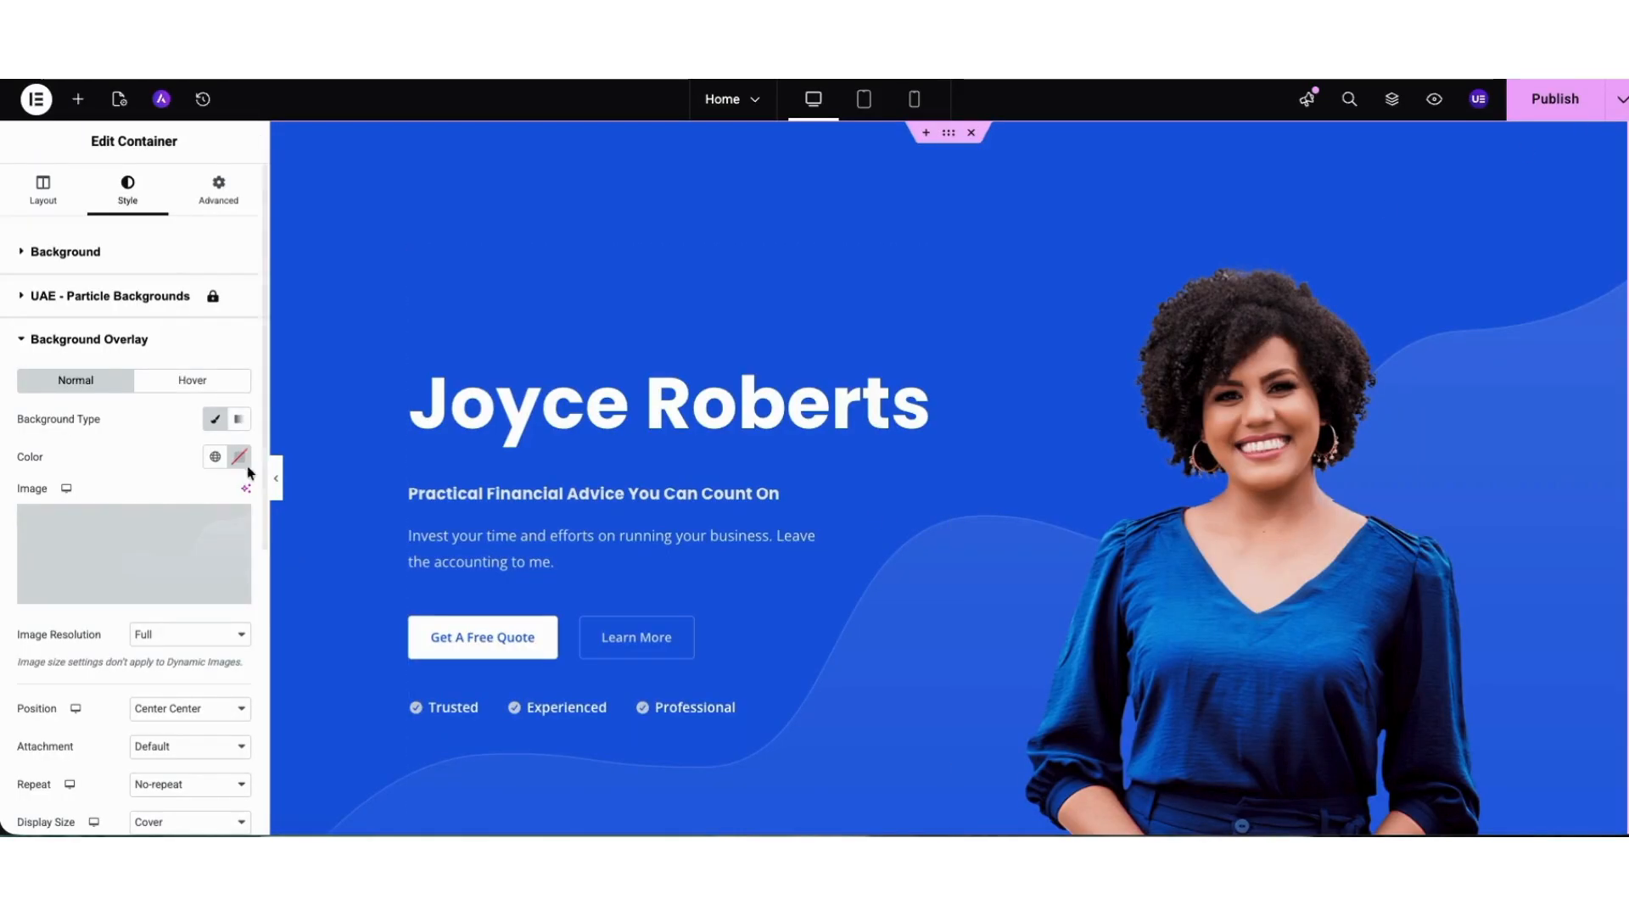
Set the hero container's background color to the blue #2161DF.
left_click(102, 253)
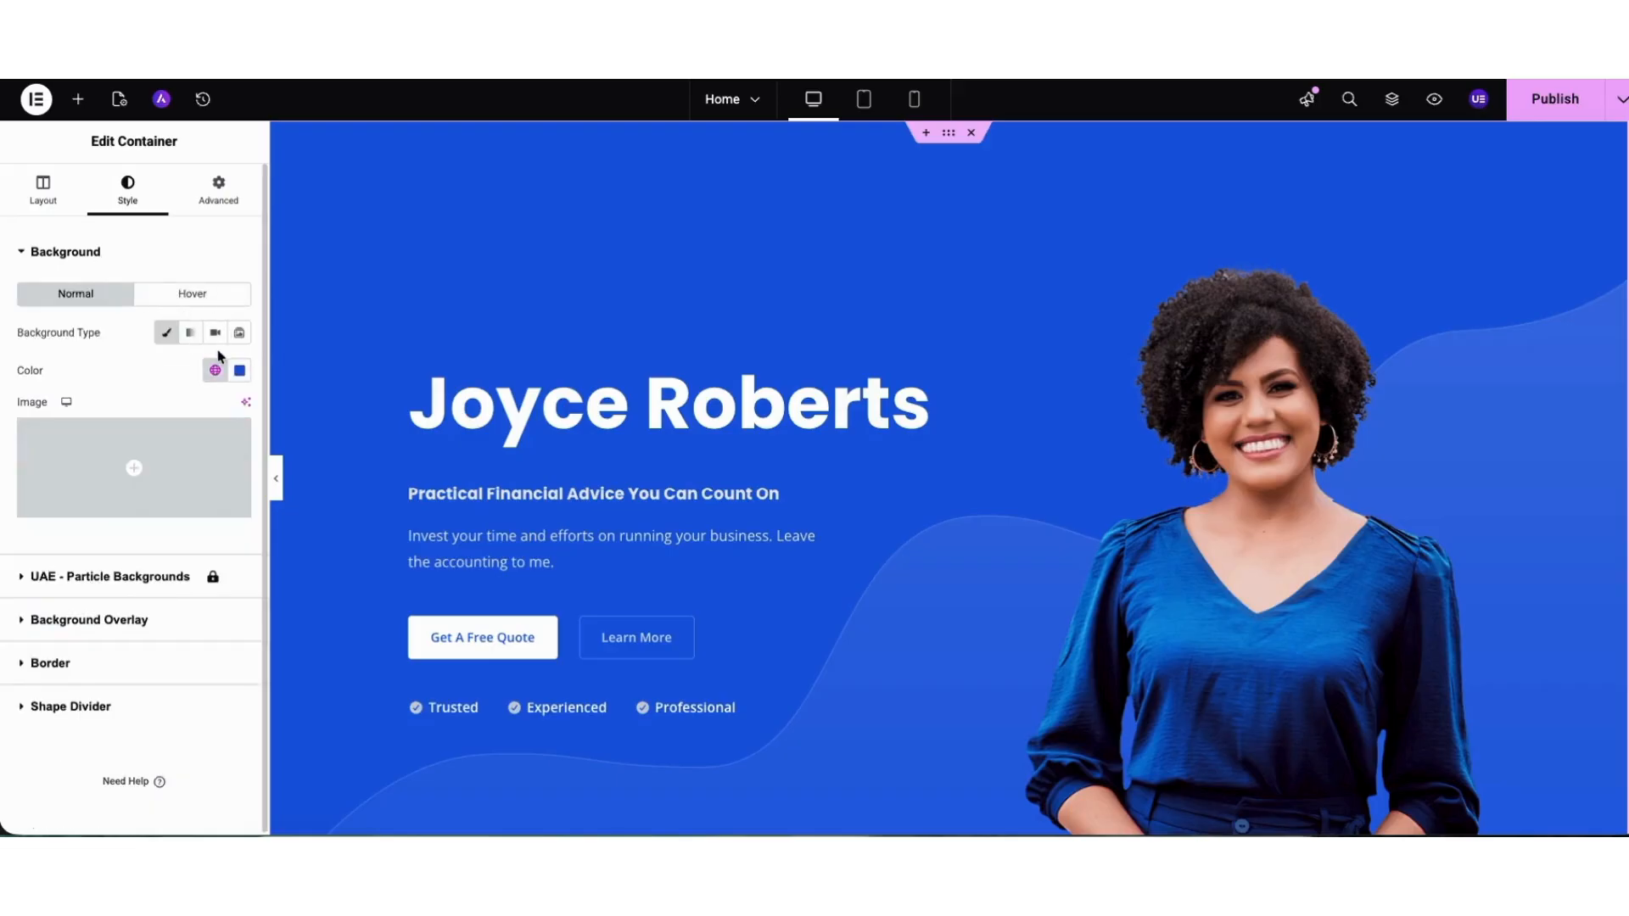
left_click(241, 371)
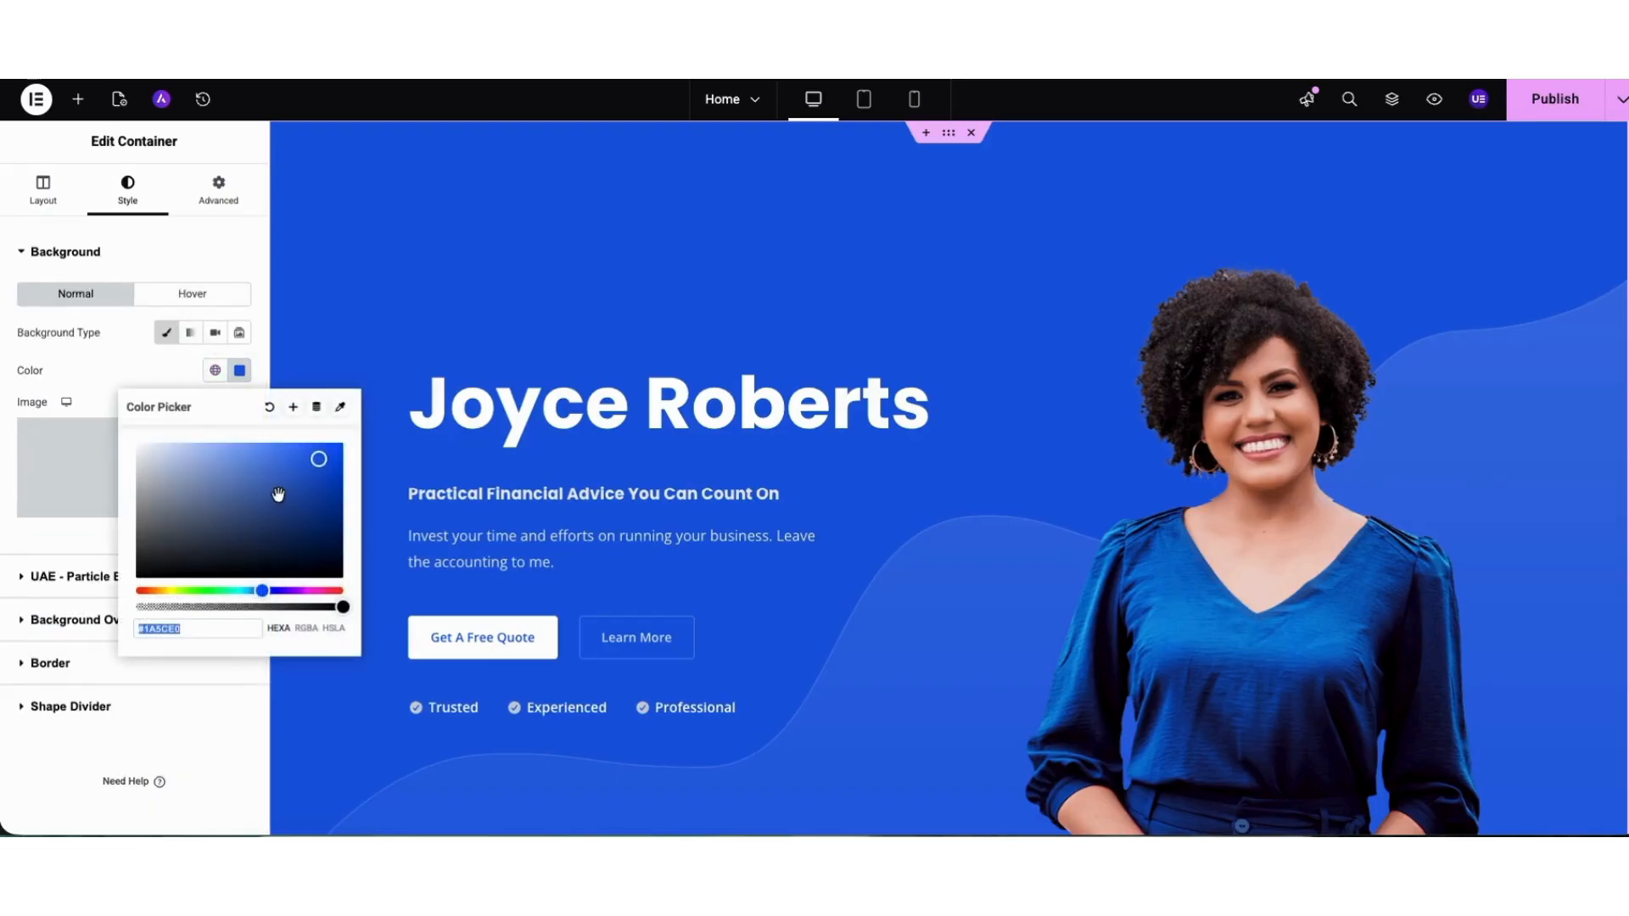
left_click(168, 543)
left_click_drag(168, 543, 312, 459)
Change the hero section's main heading title to "Accounting Website.".
left_click(89, 546)
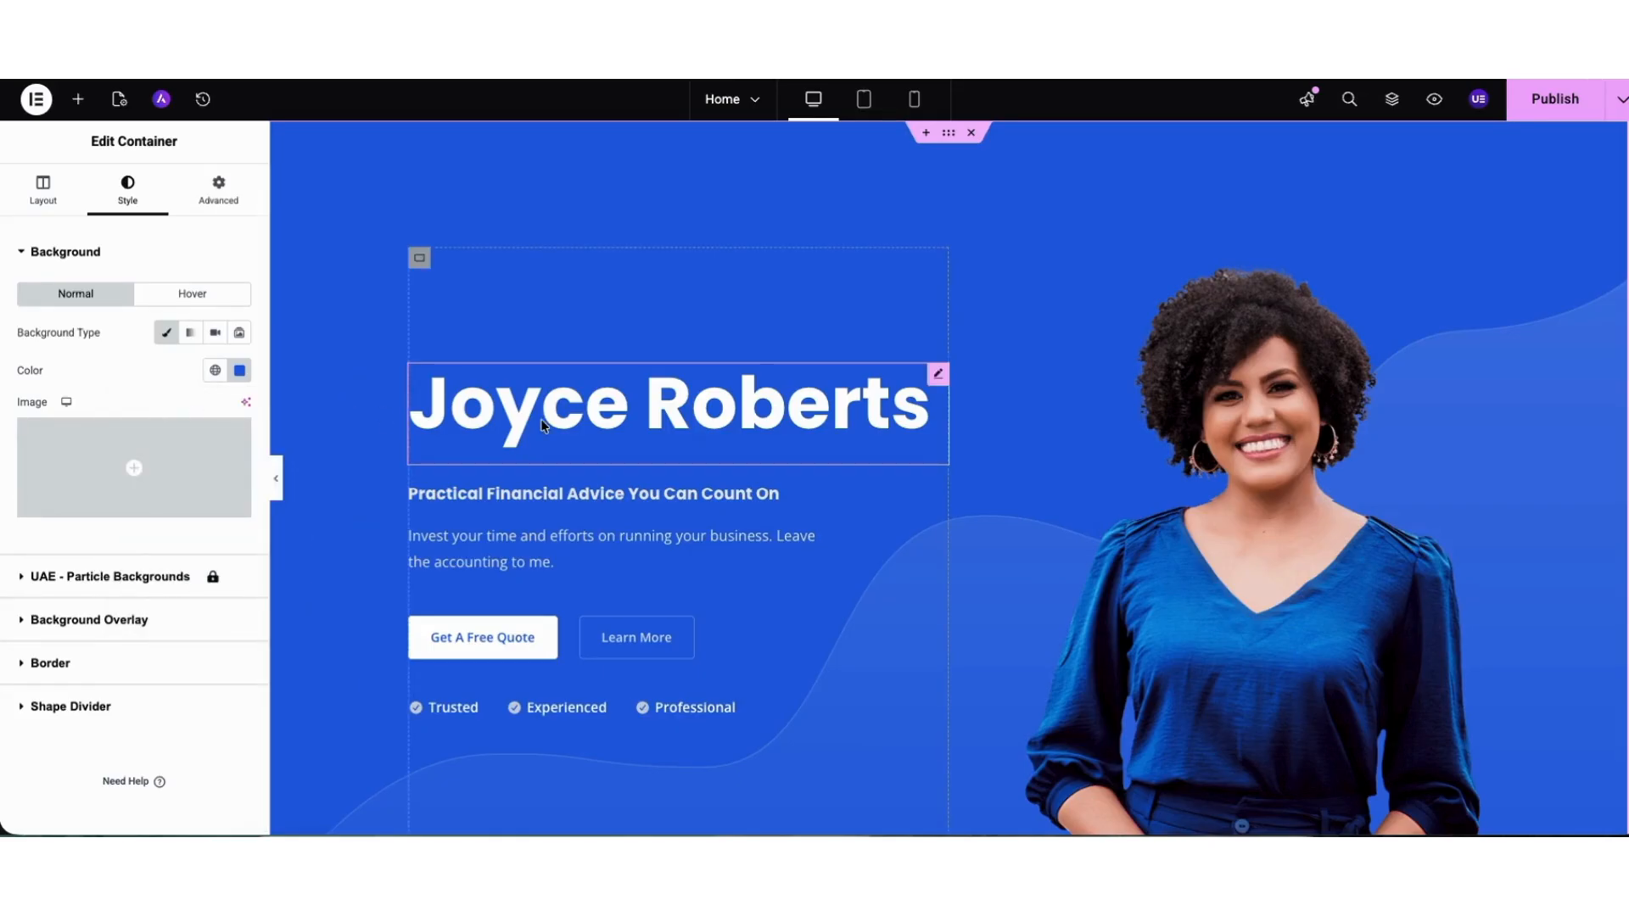
left_click(501, 413)
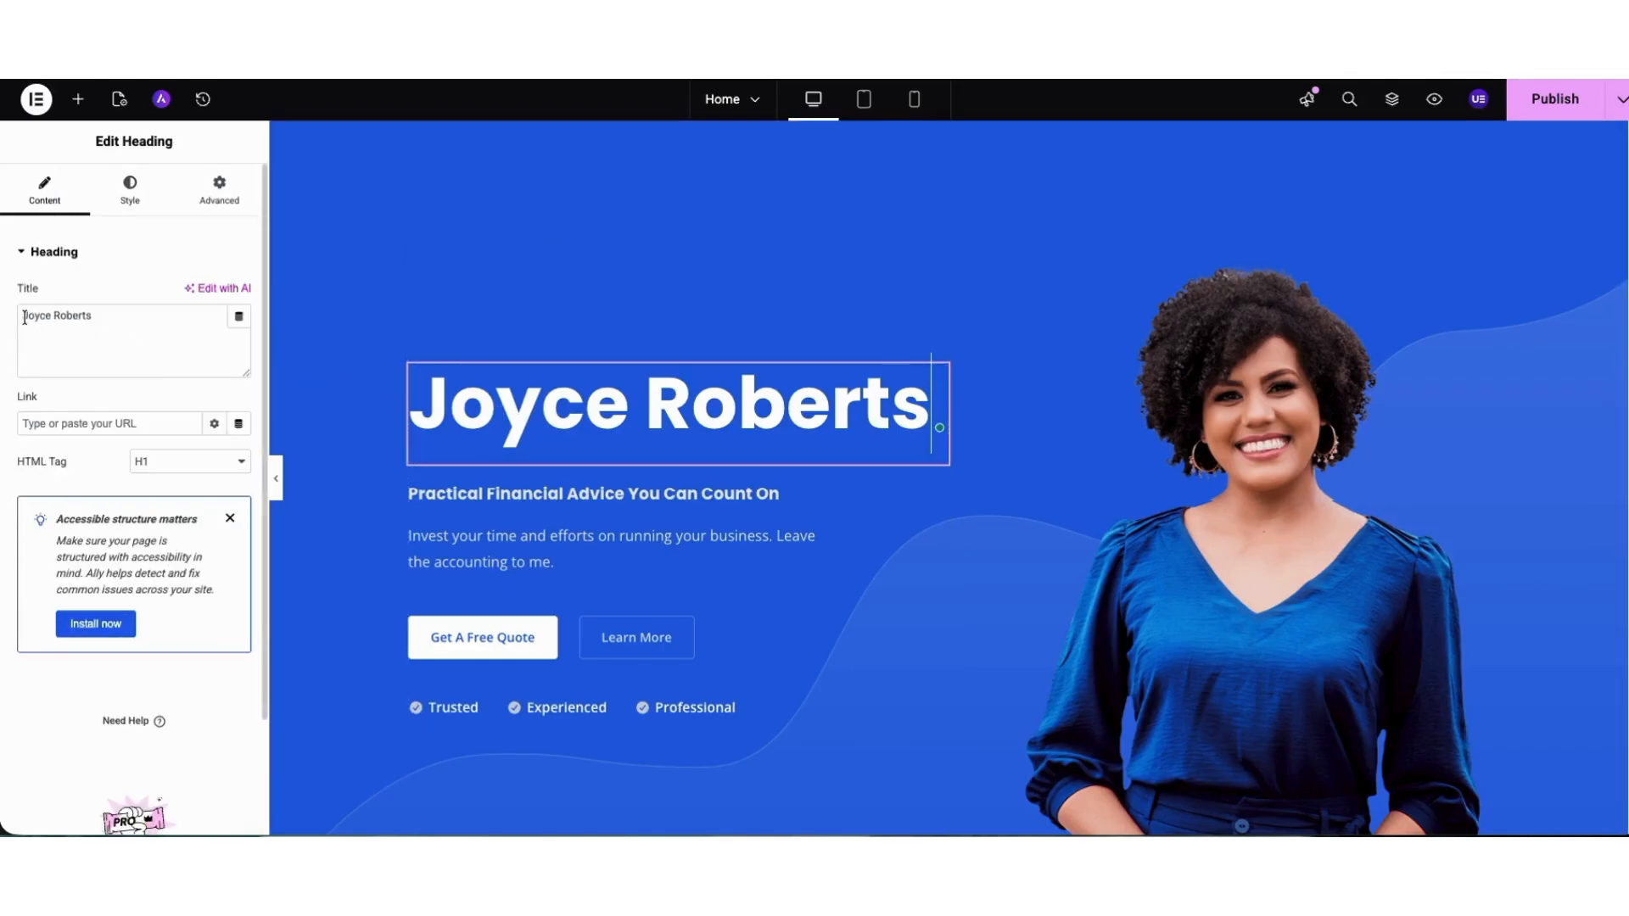
left_click_drag(23, 315, 117, 331)
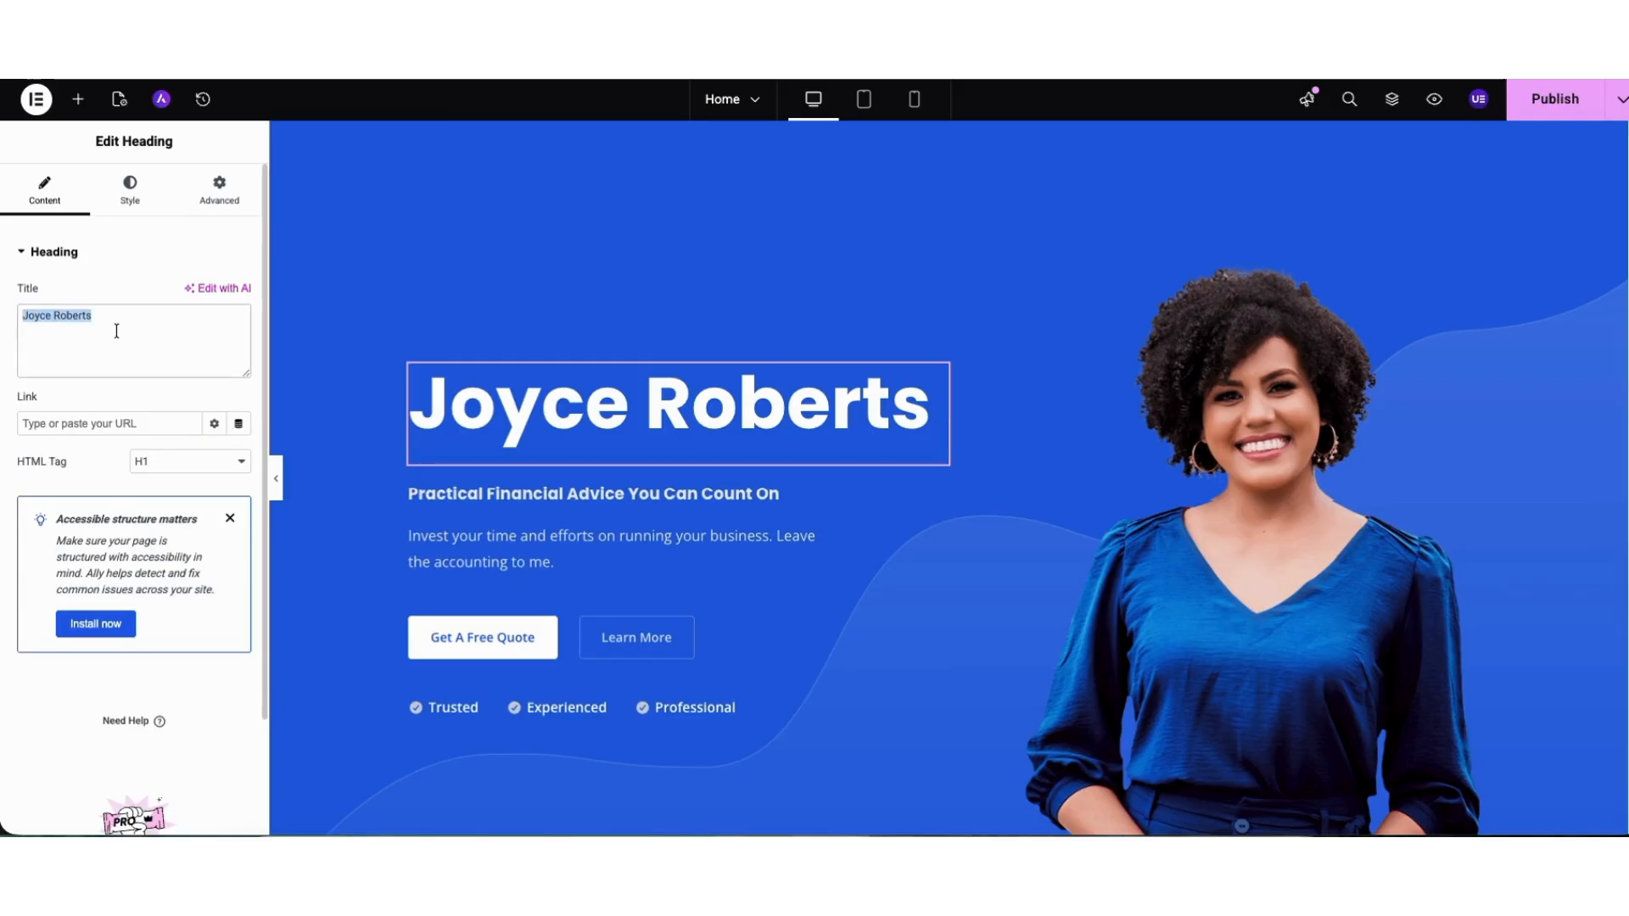
type("Acco")
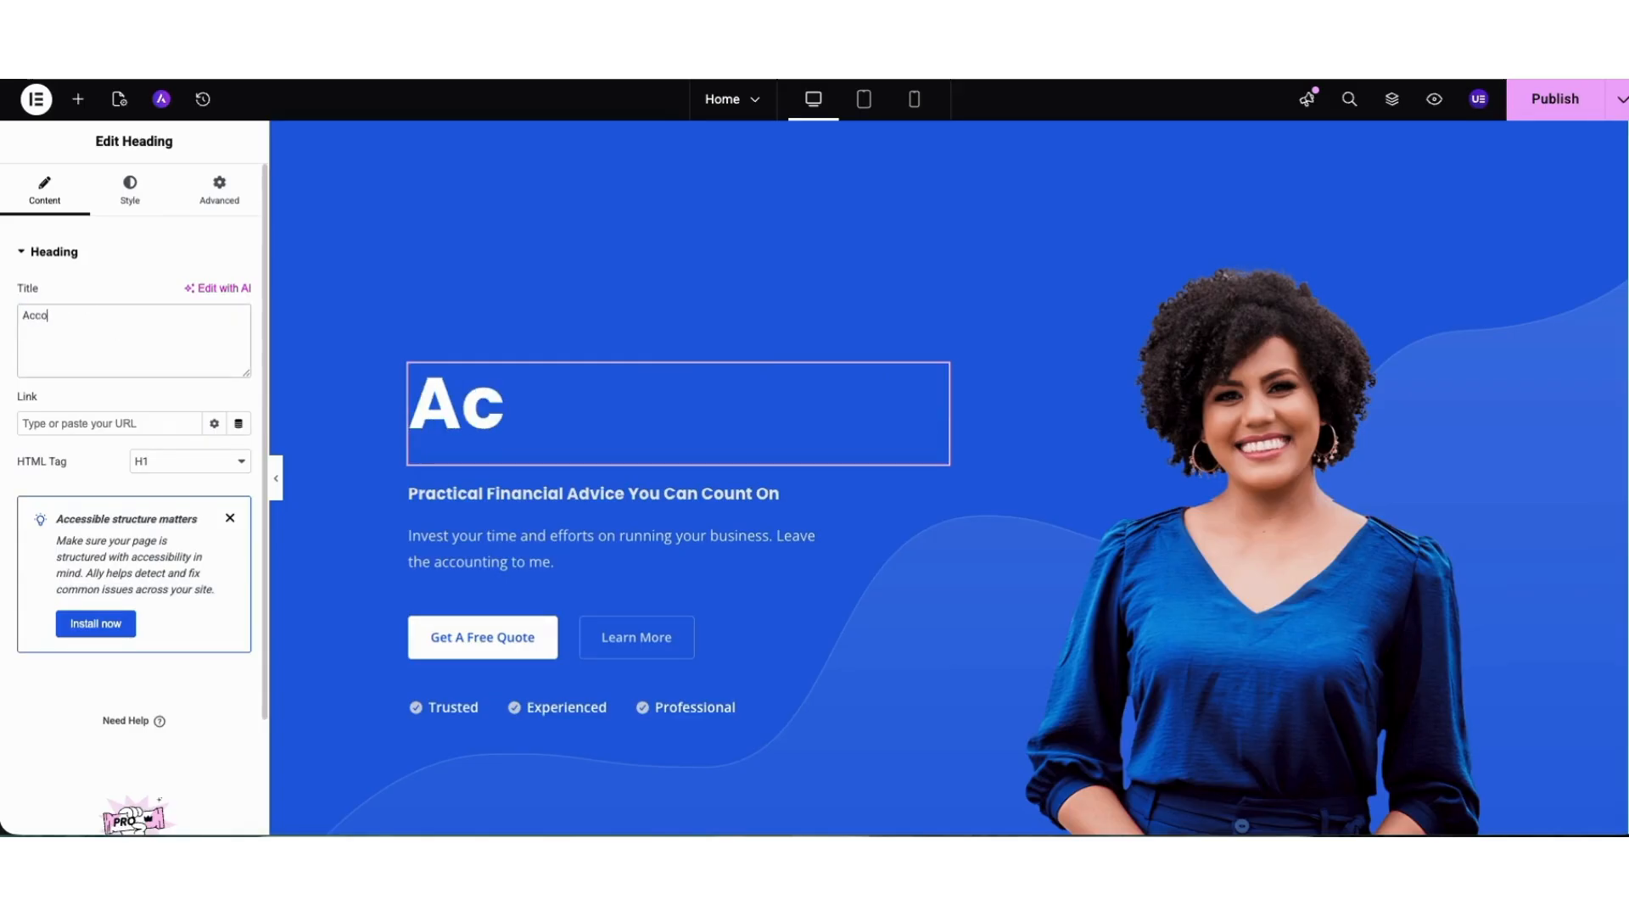
type("unting Website.")
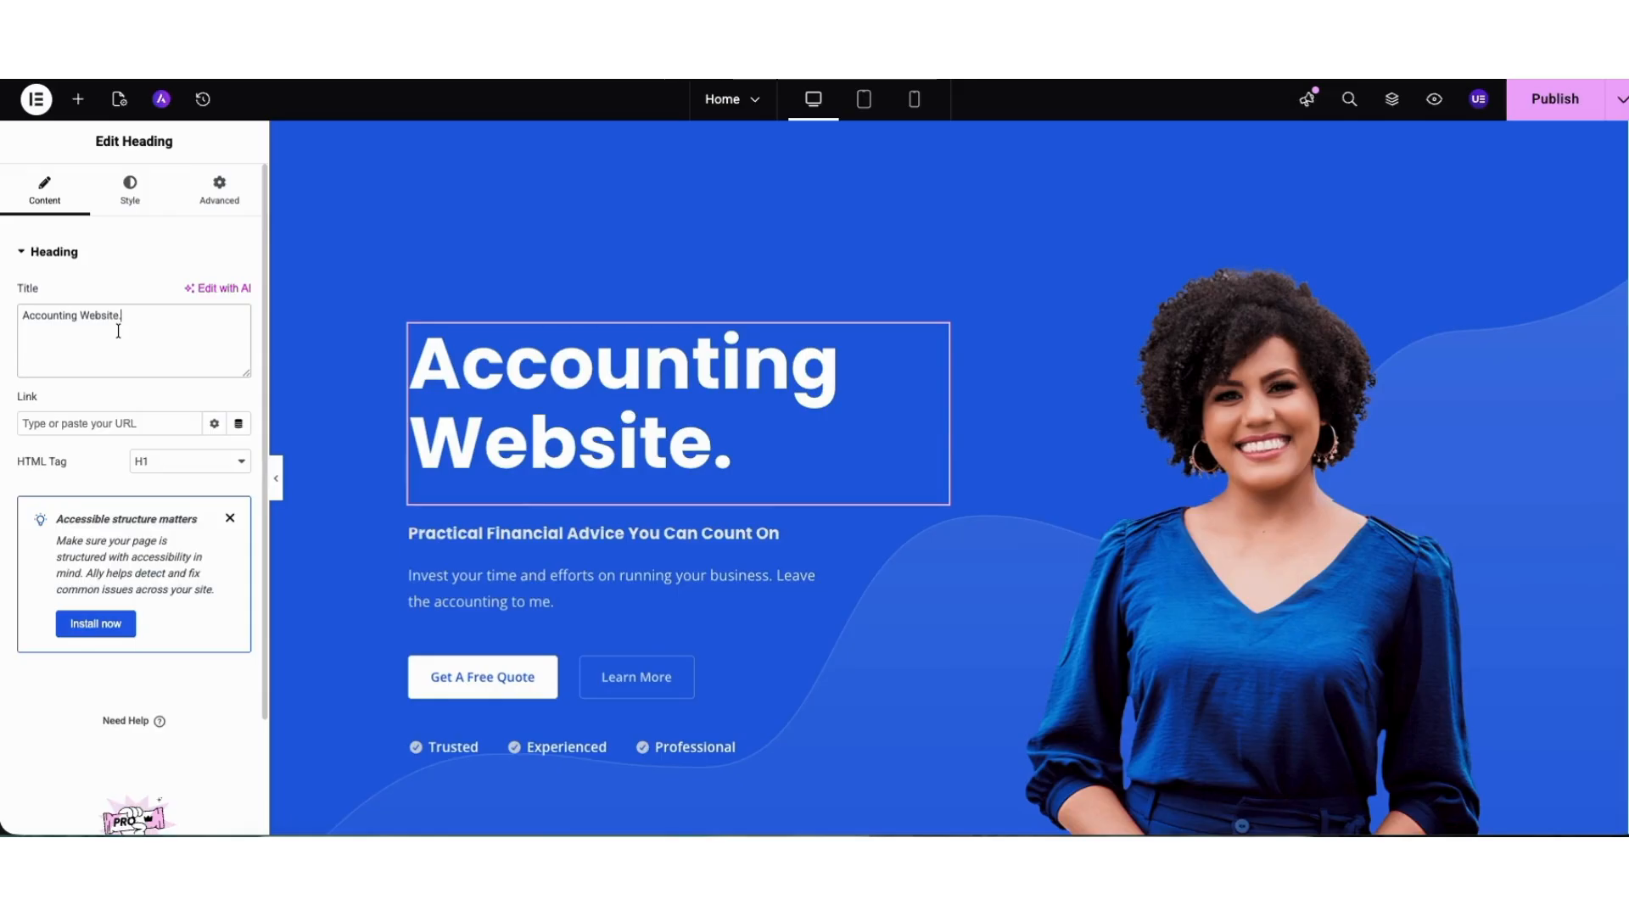
Save the home page as a draft and preview the changes.
left_click(1620, 99)
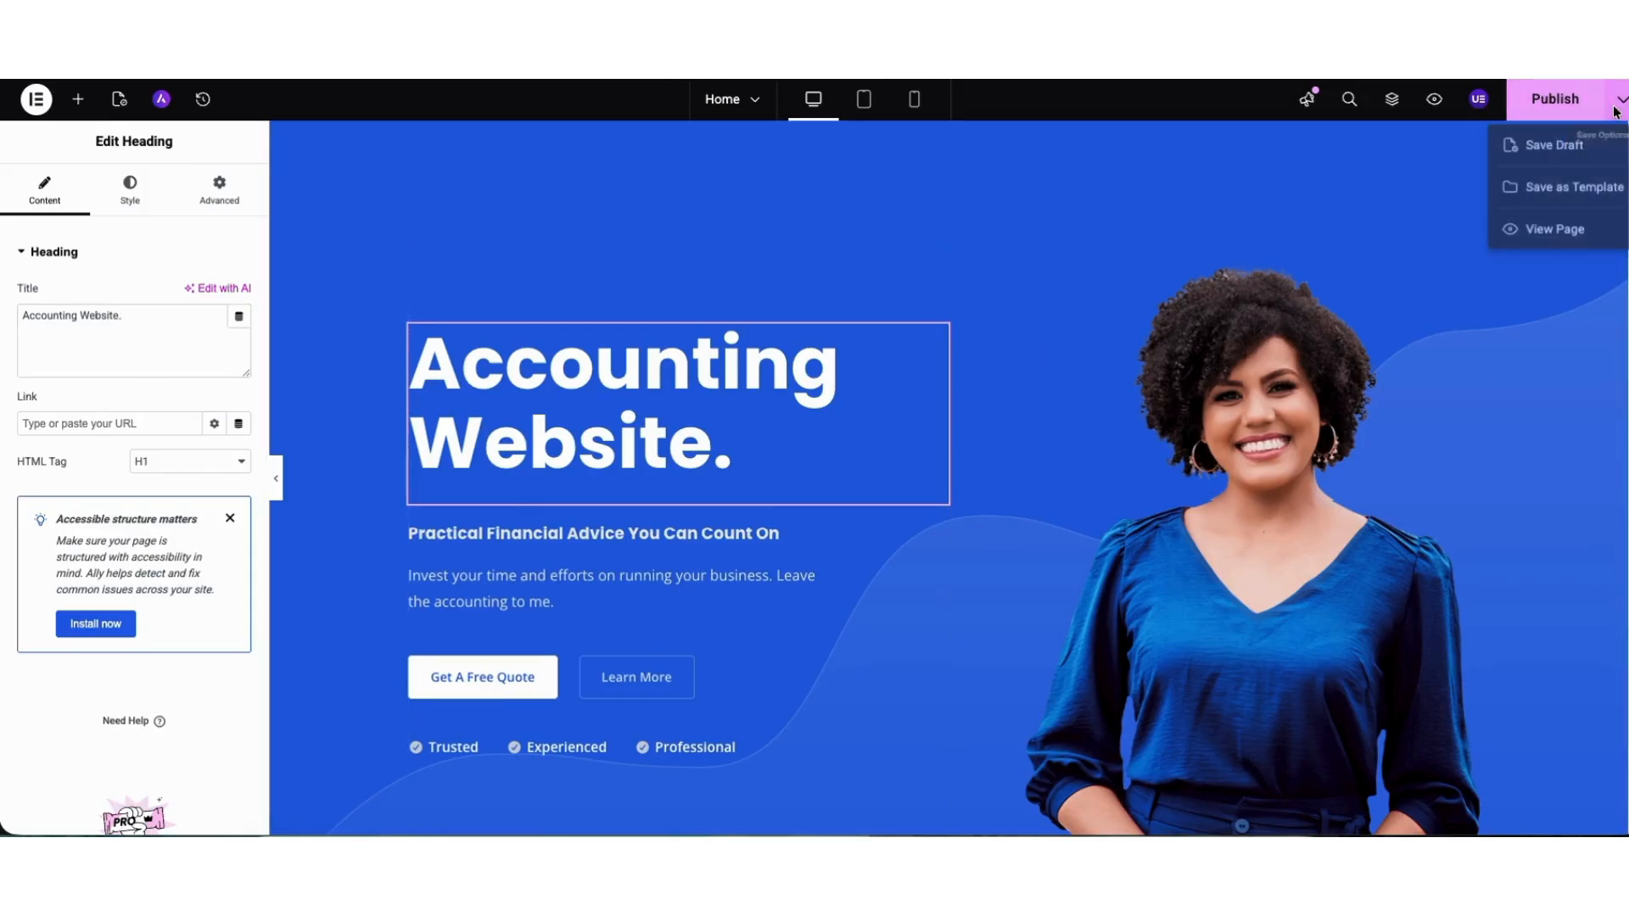
left_click(1558, 148)
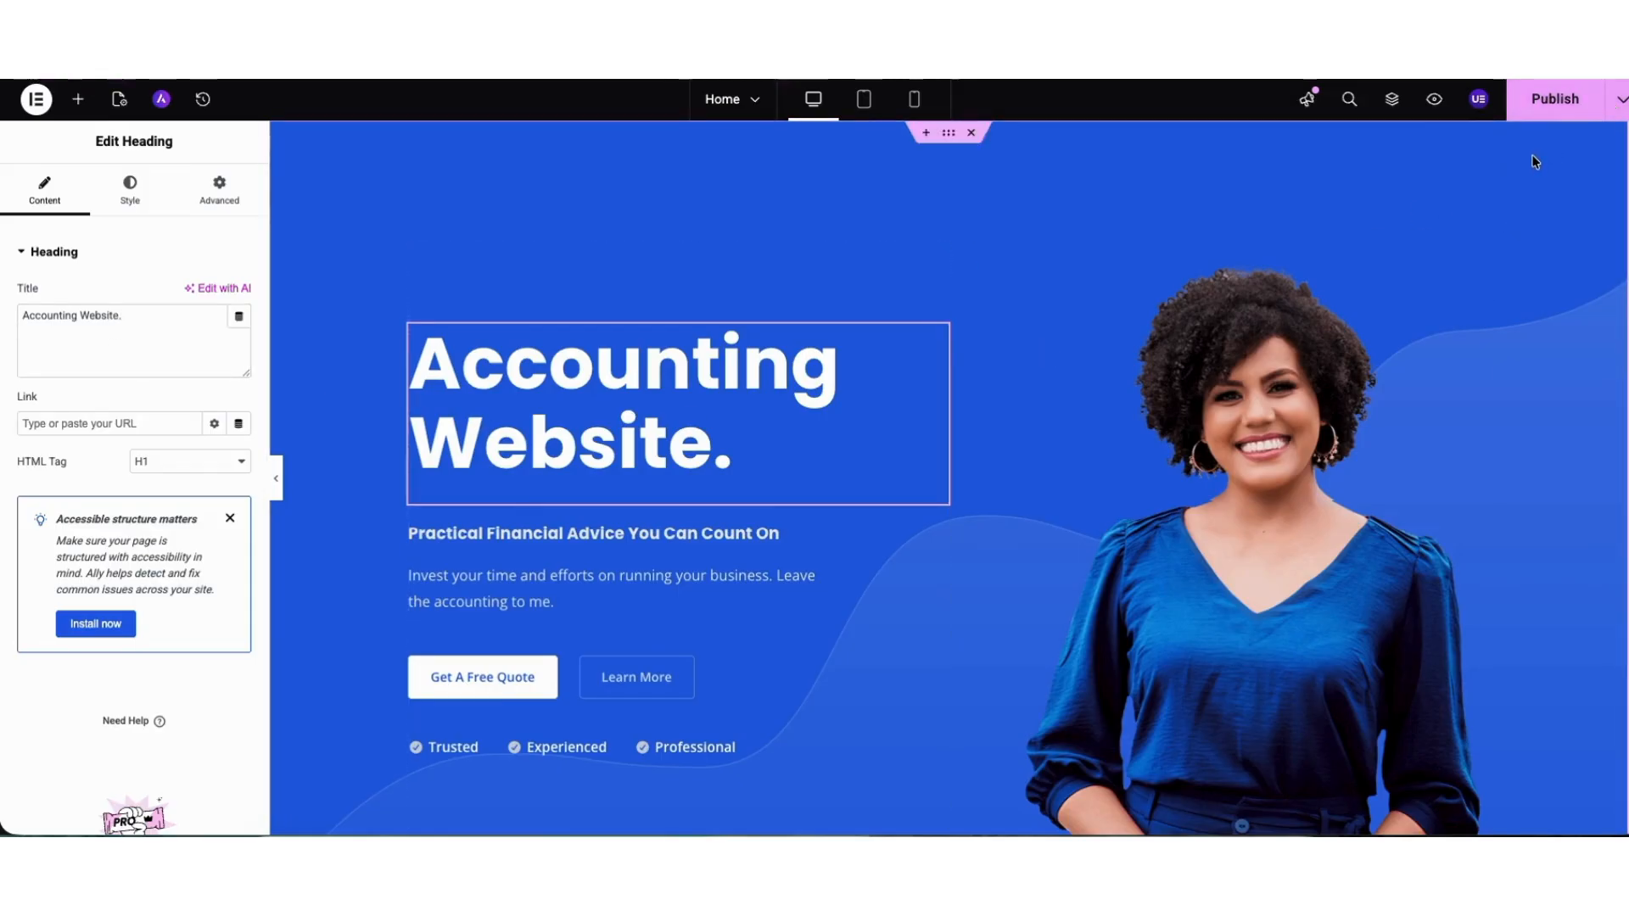
left_click(1435, 101)
Delete the Learn More button from the hero section.
right_click(650, 679)
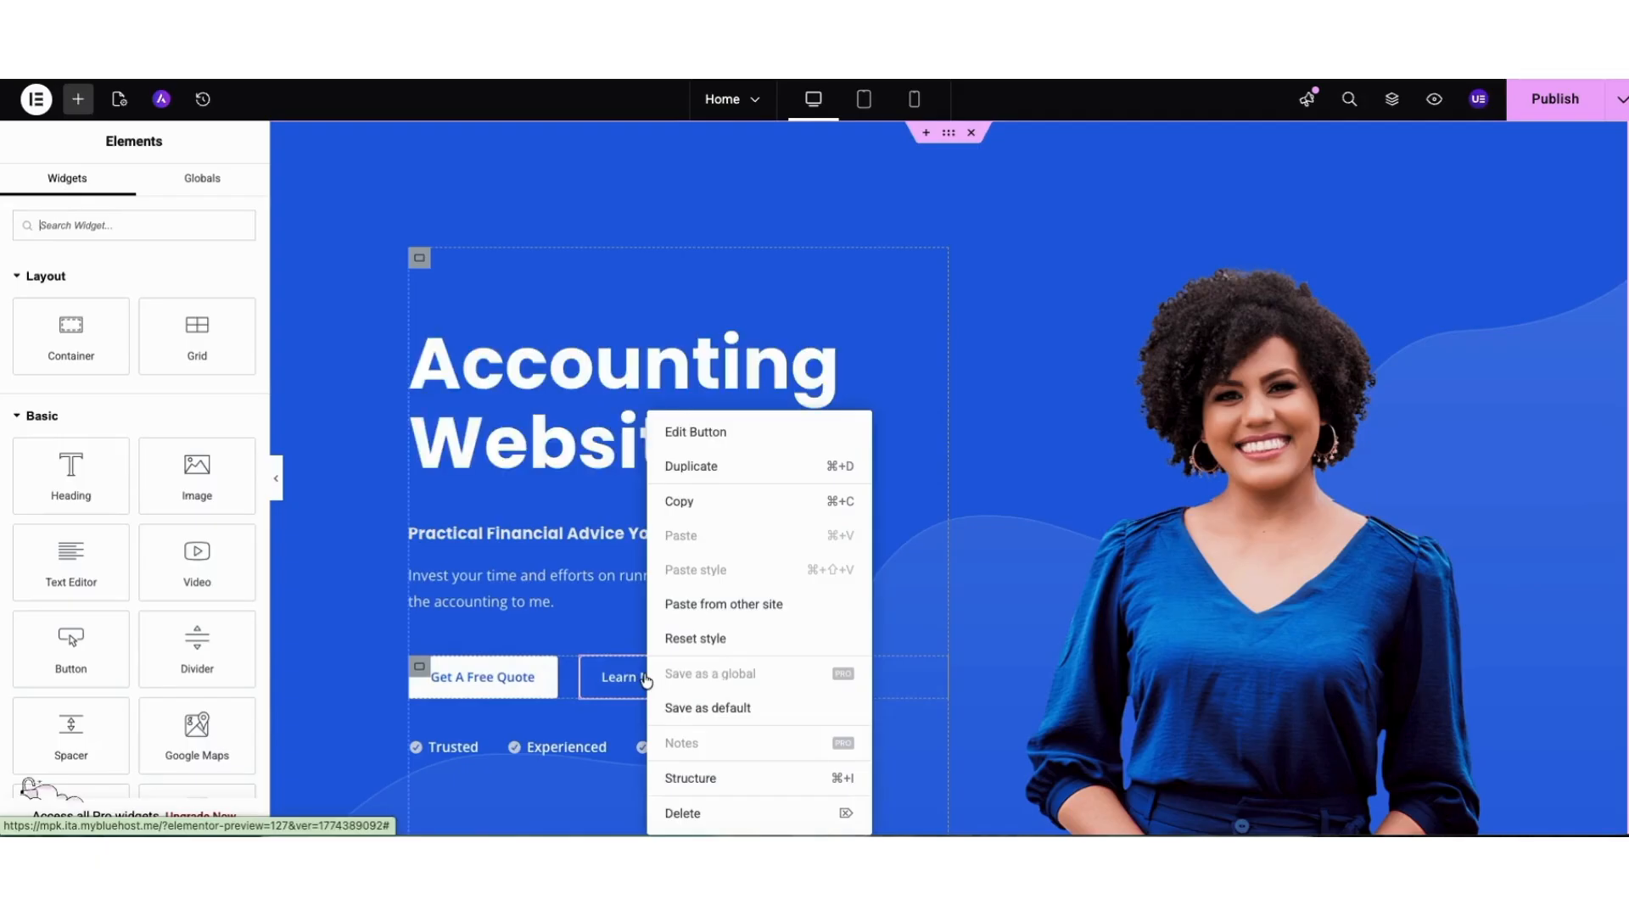
left_click(685, 813)
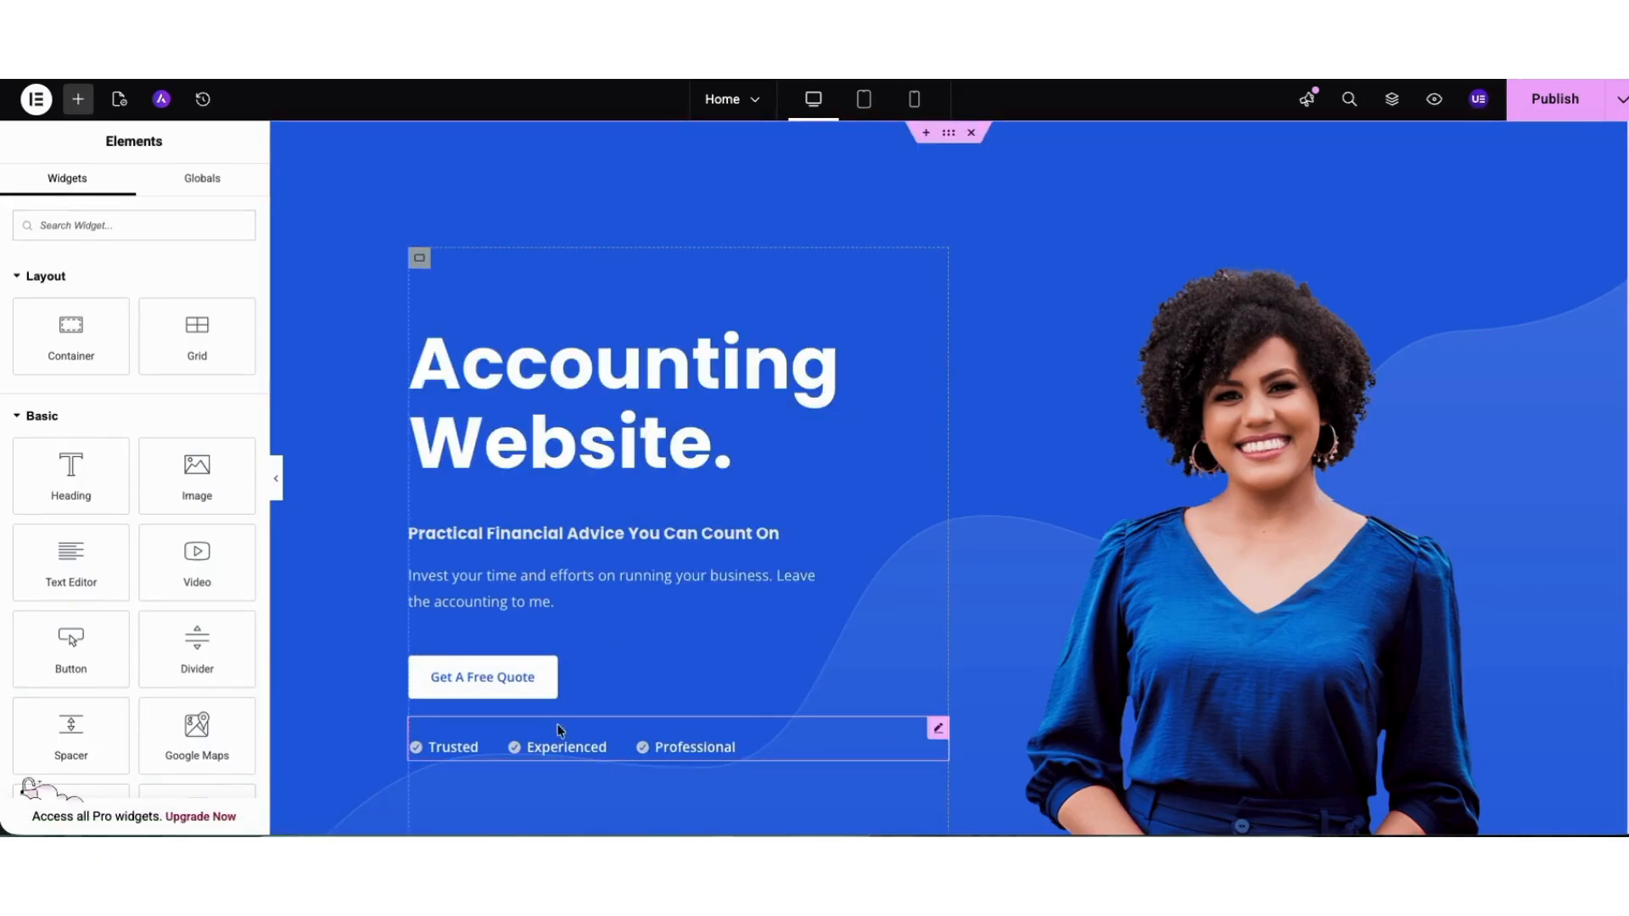
Examine the Get A Free Quote button's text, link options, icon library and its normal and hover style settings, leaving them as they are.
left_click(509, 678)
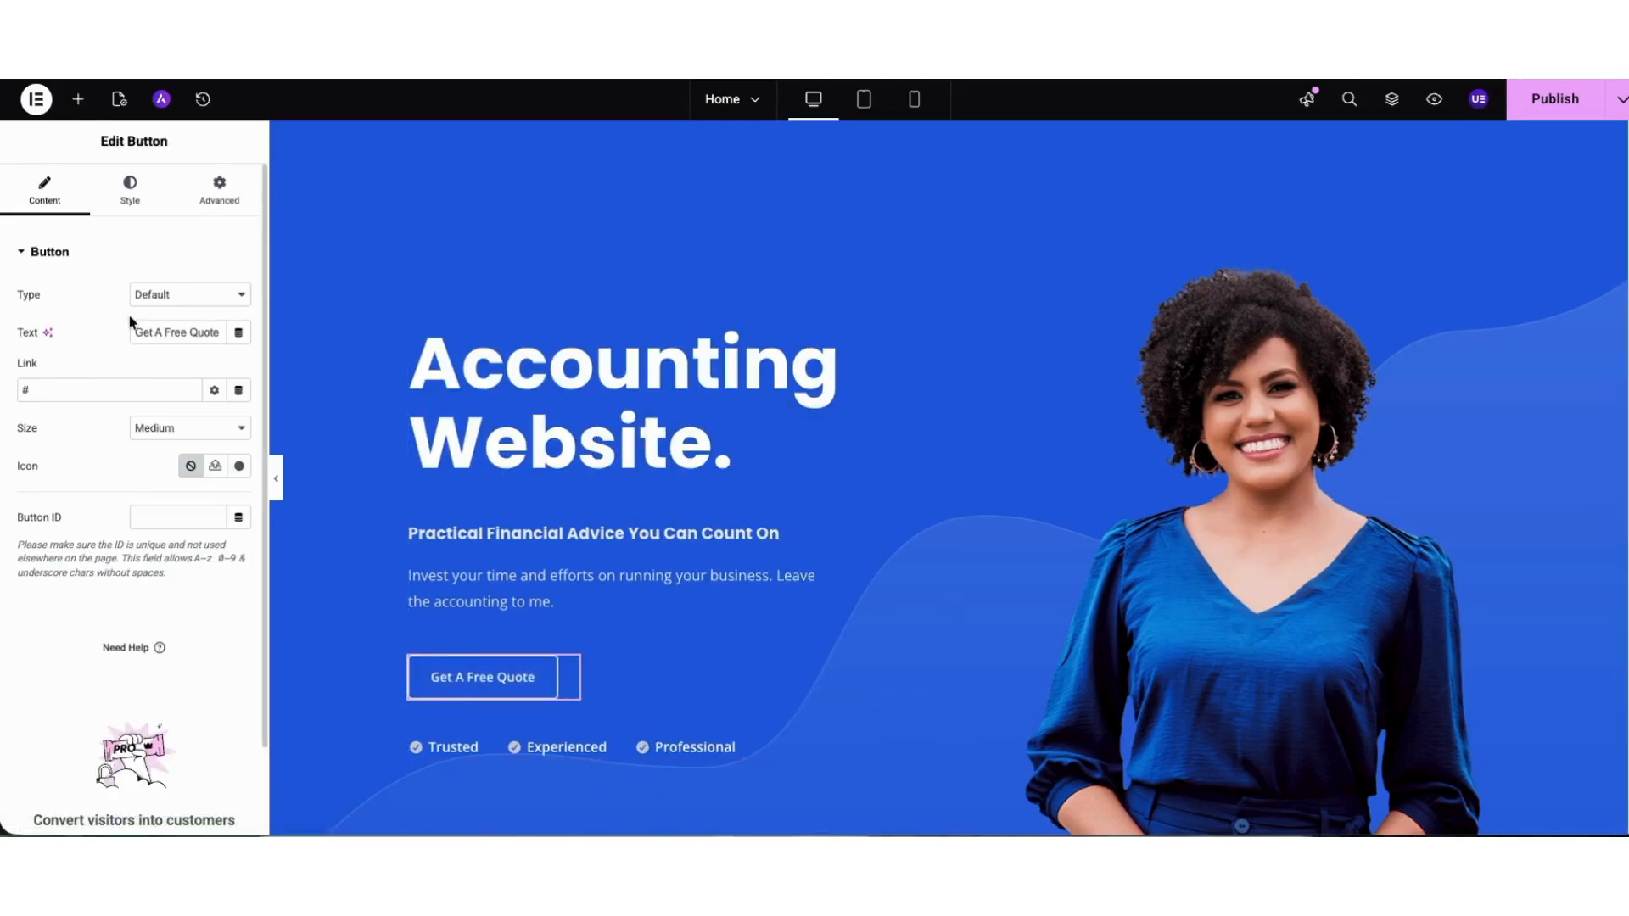
left_click_drag(133, 332, 241, 338)
left_click(109, 391)
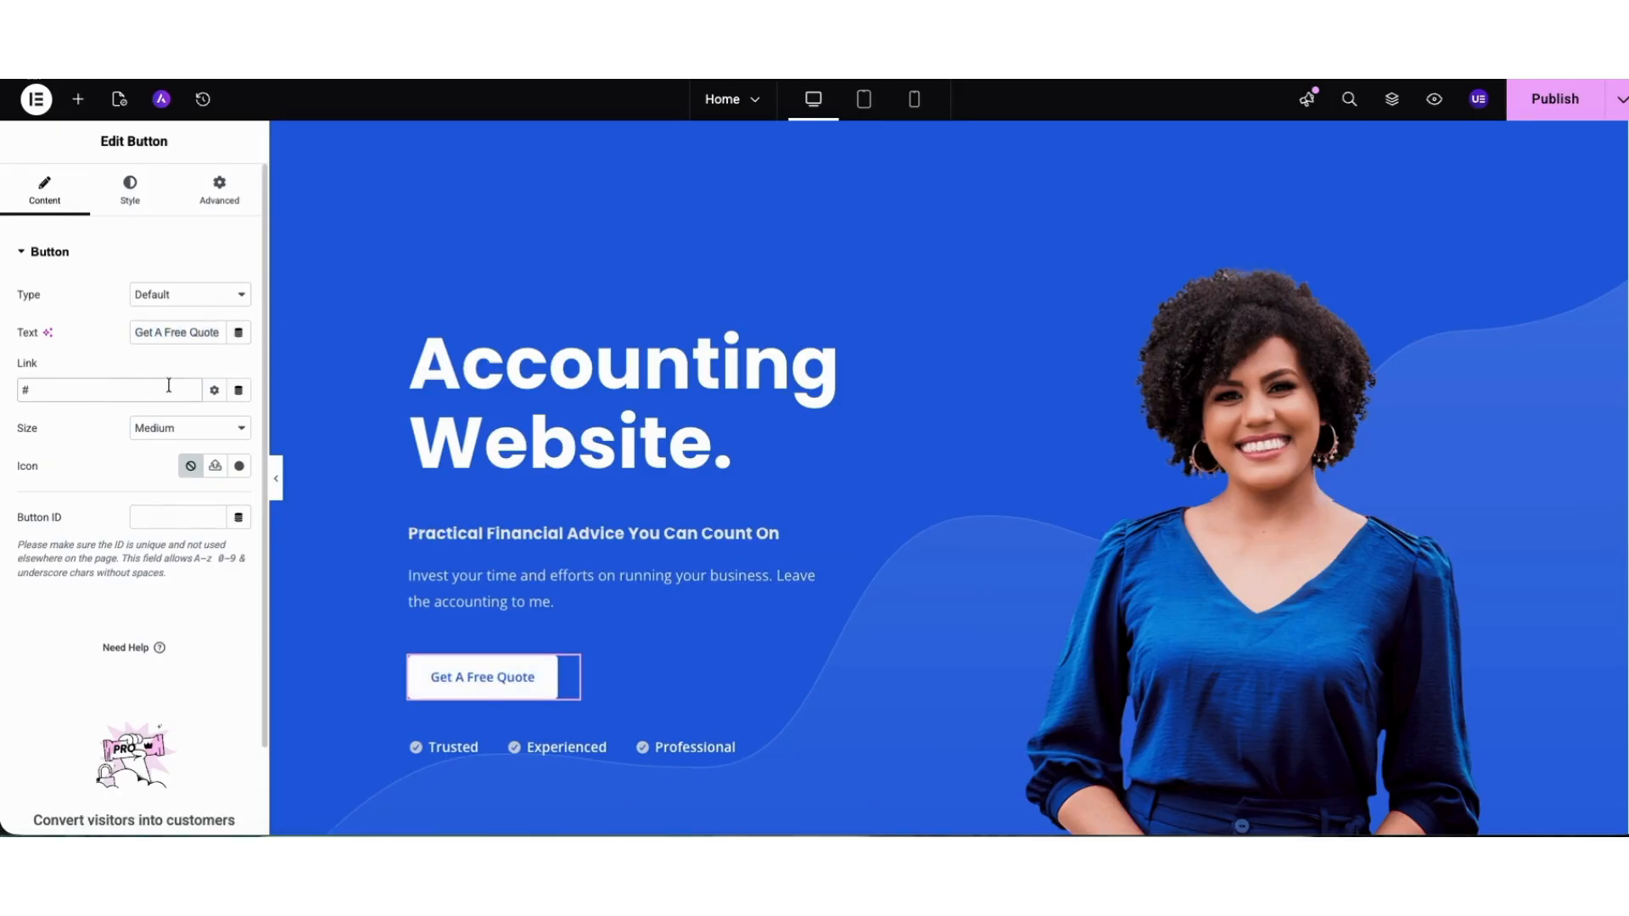
left_click(215, 392)
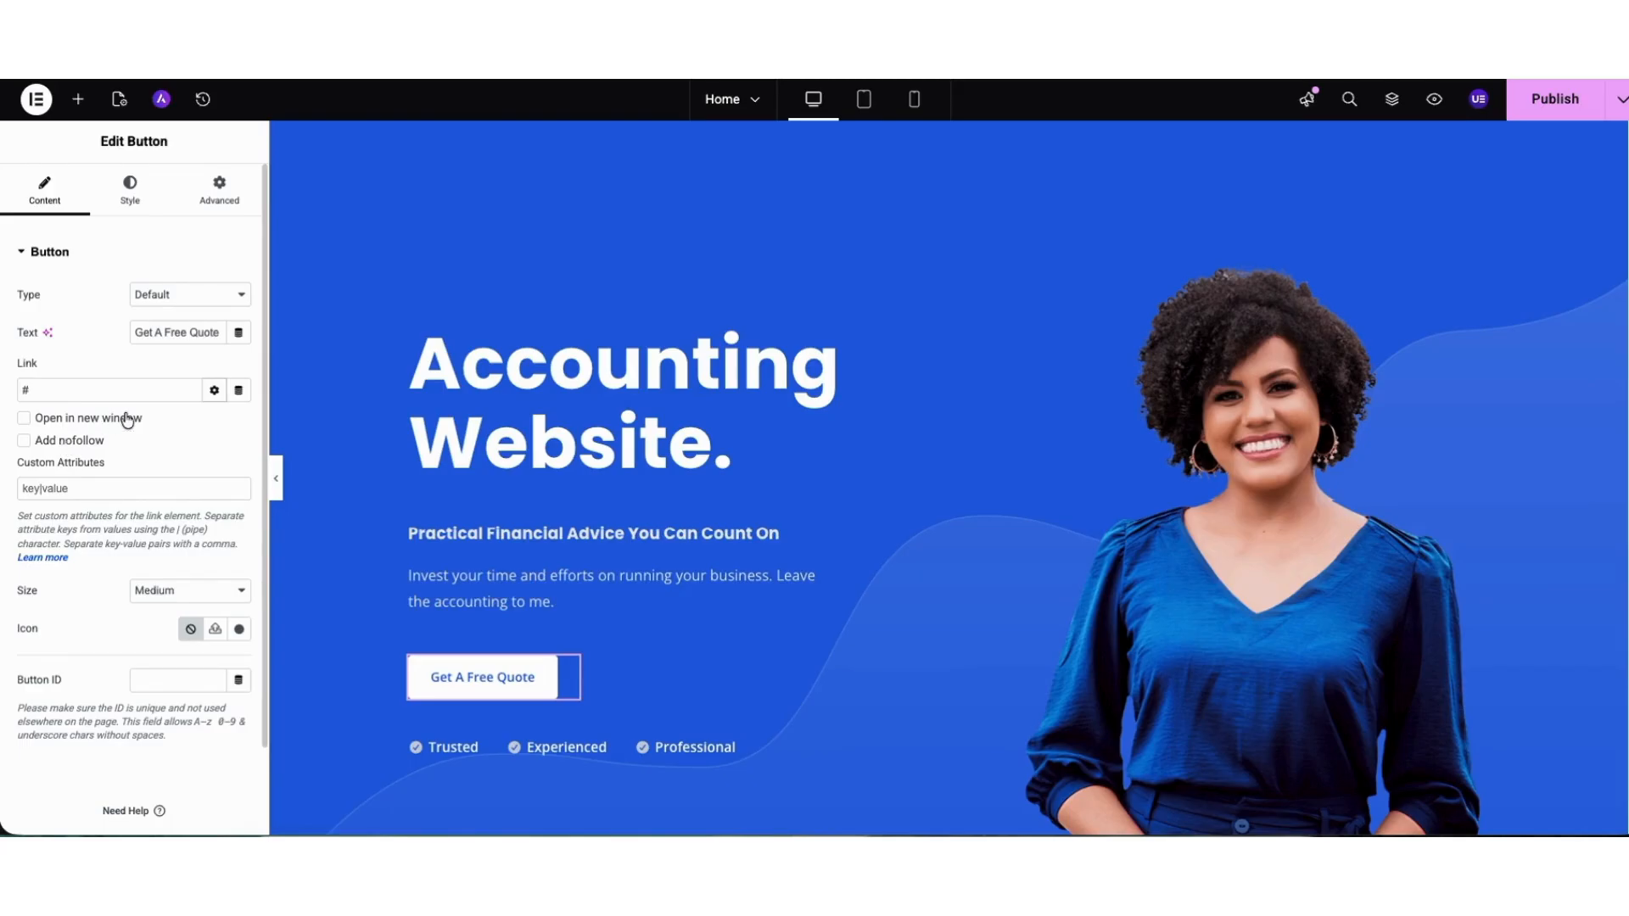
left_click(213, 391)
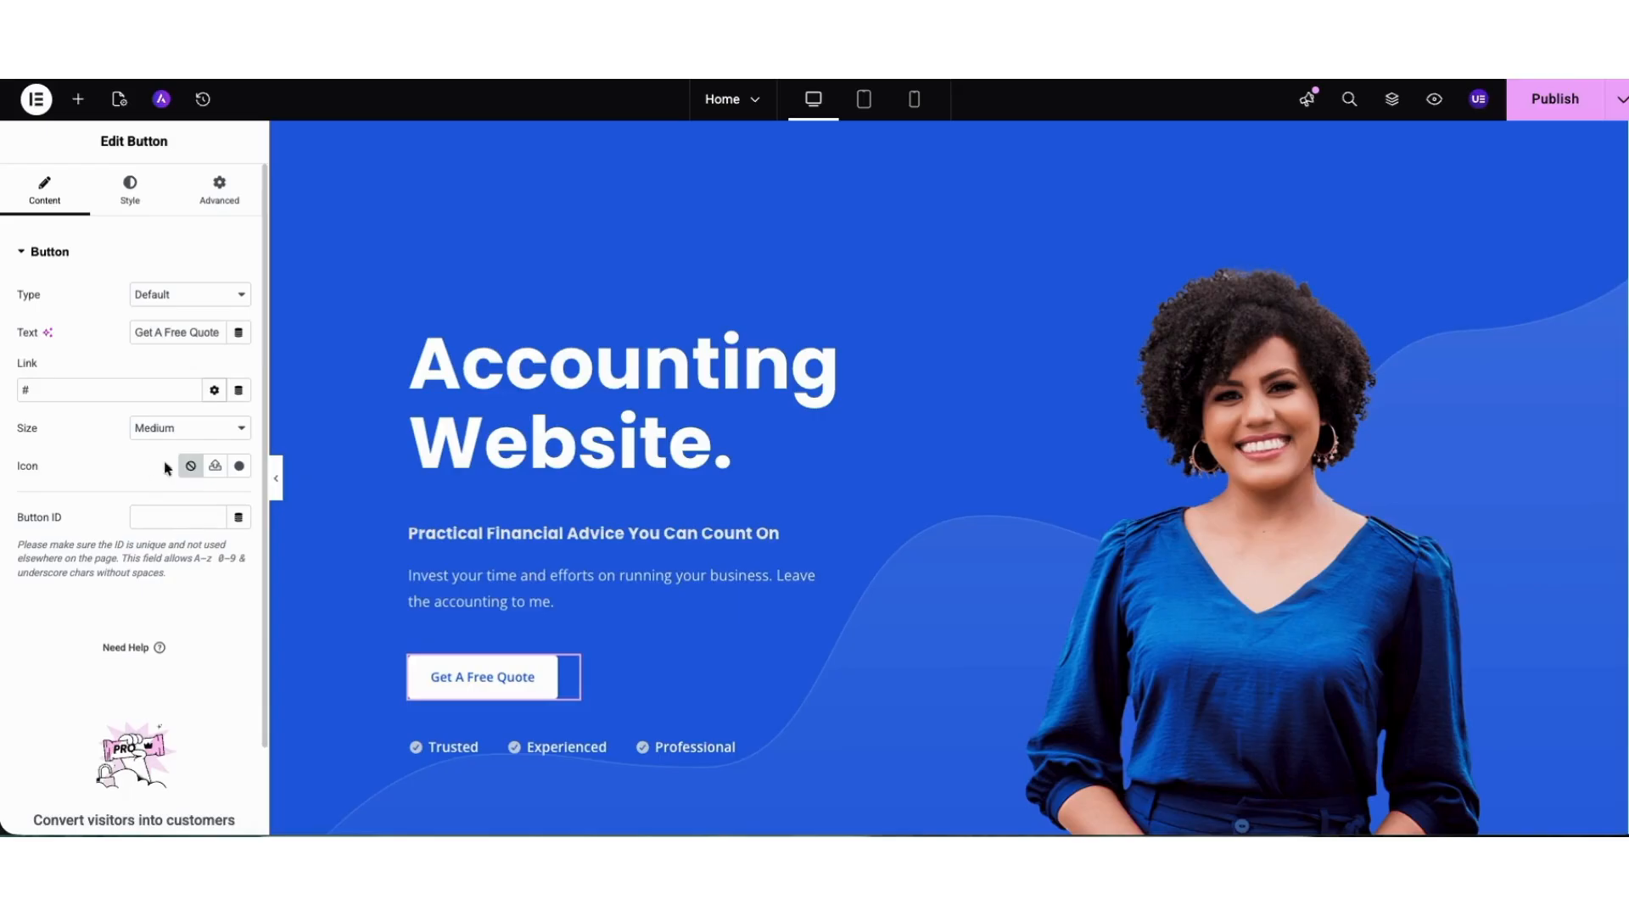
left_click(239, 466)
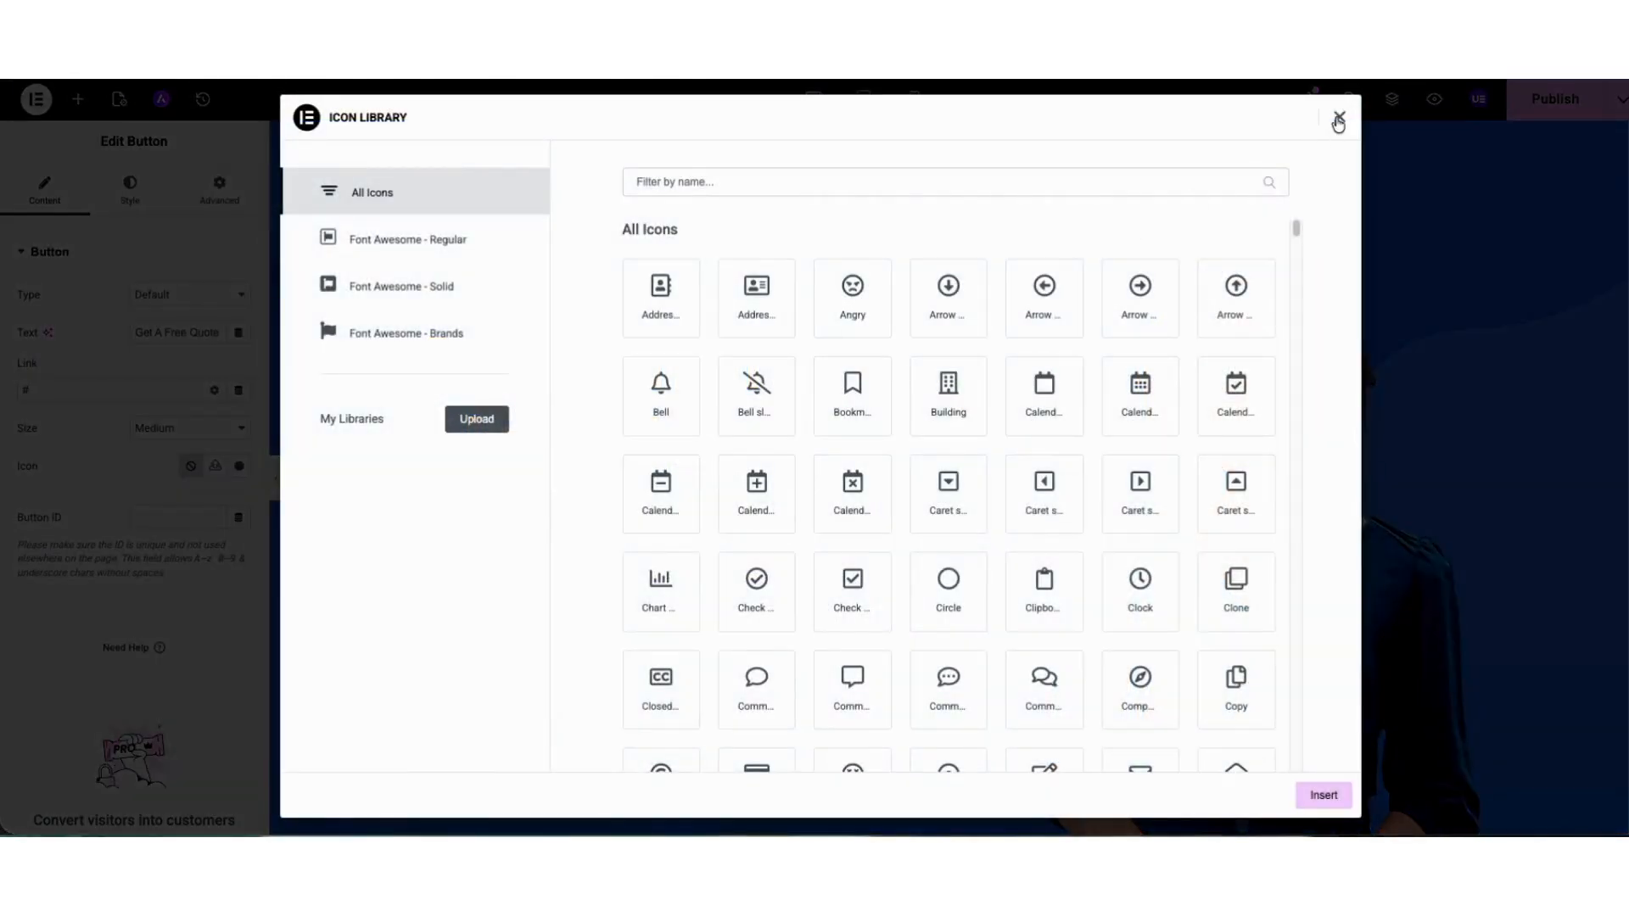
left_click(1339, 116)
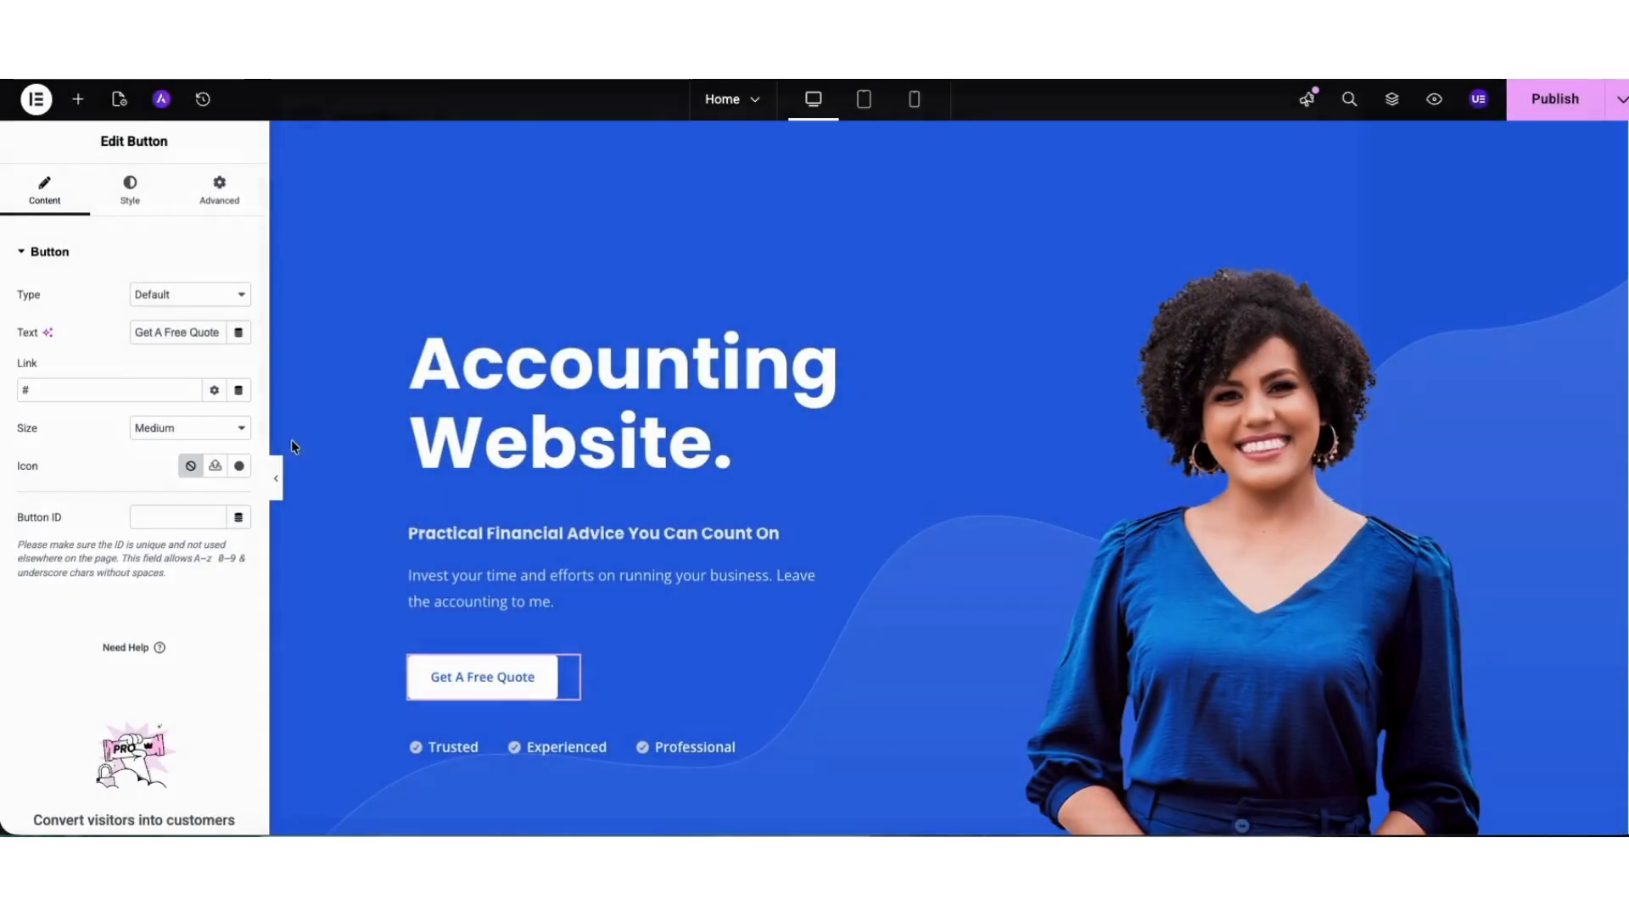
left_click(130, 188)
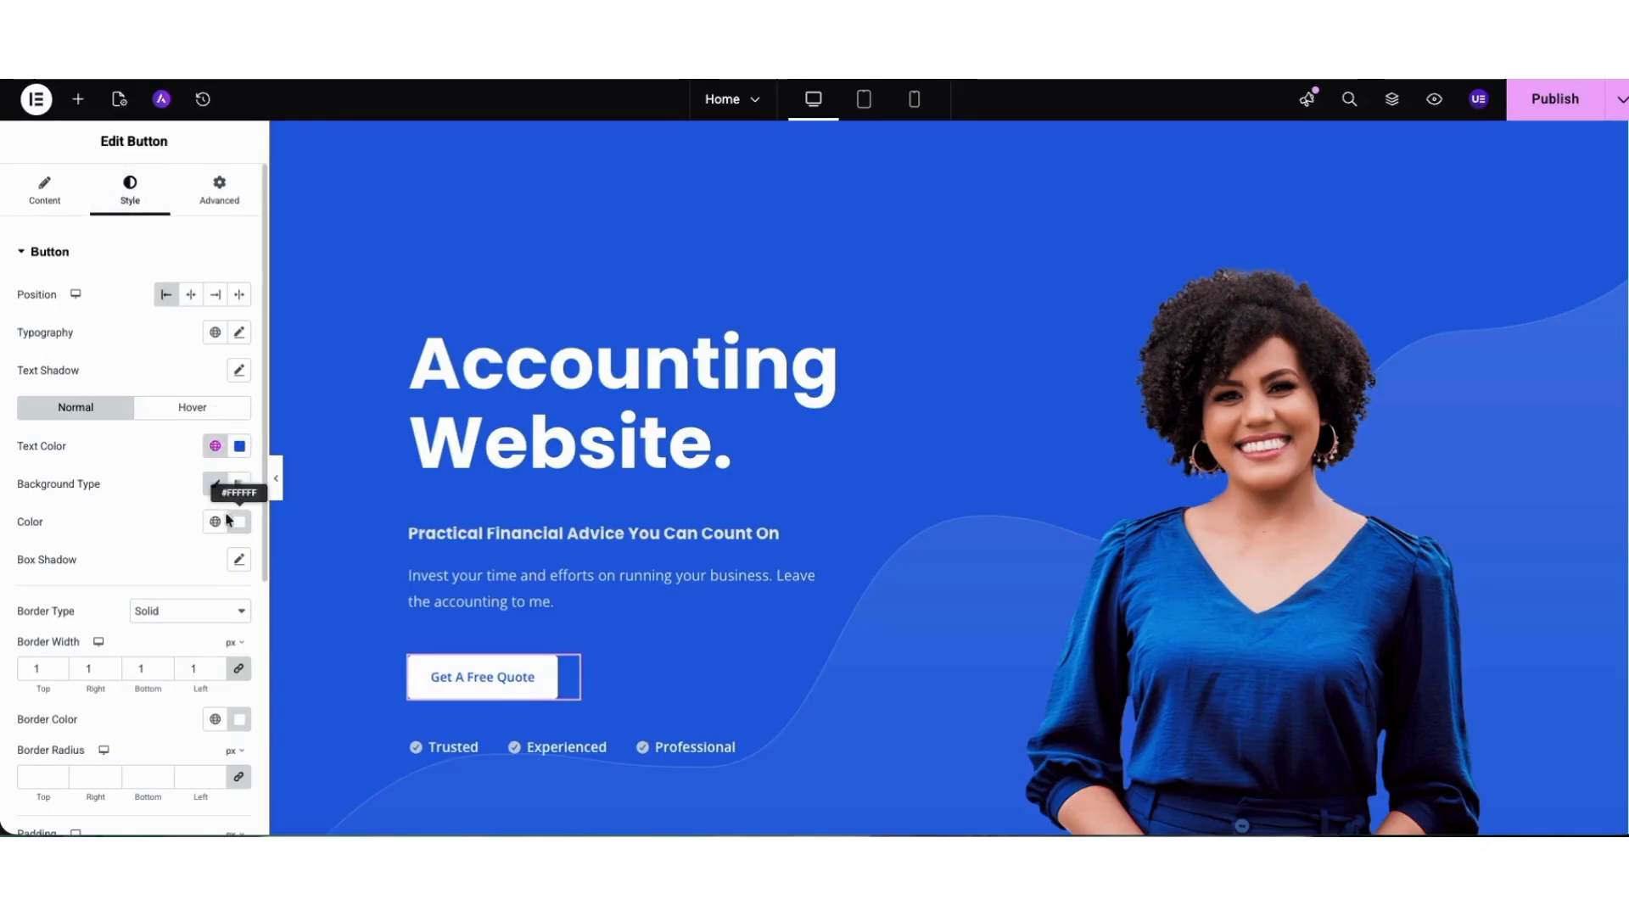
left_click(182, 410)
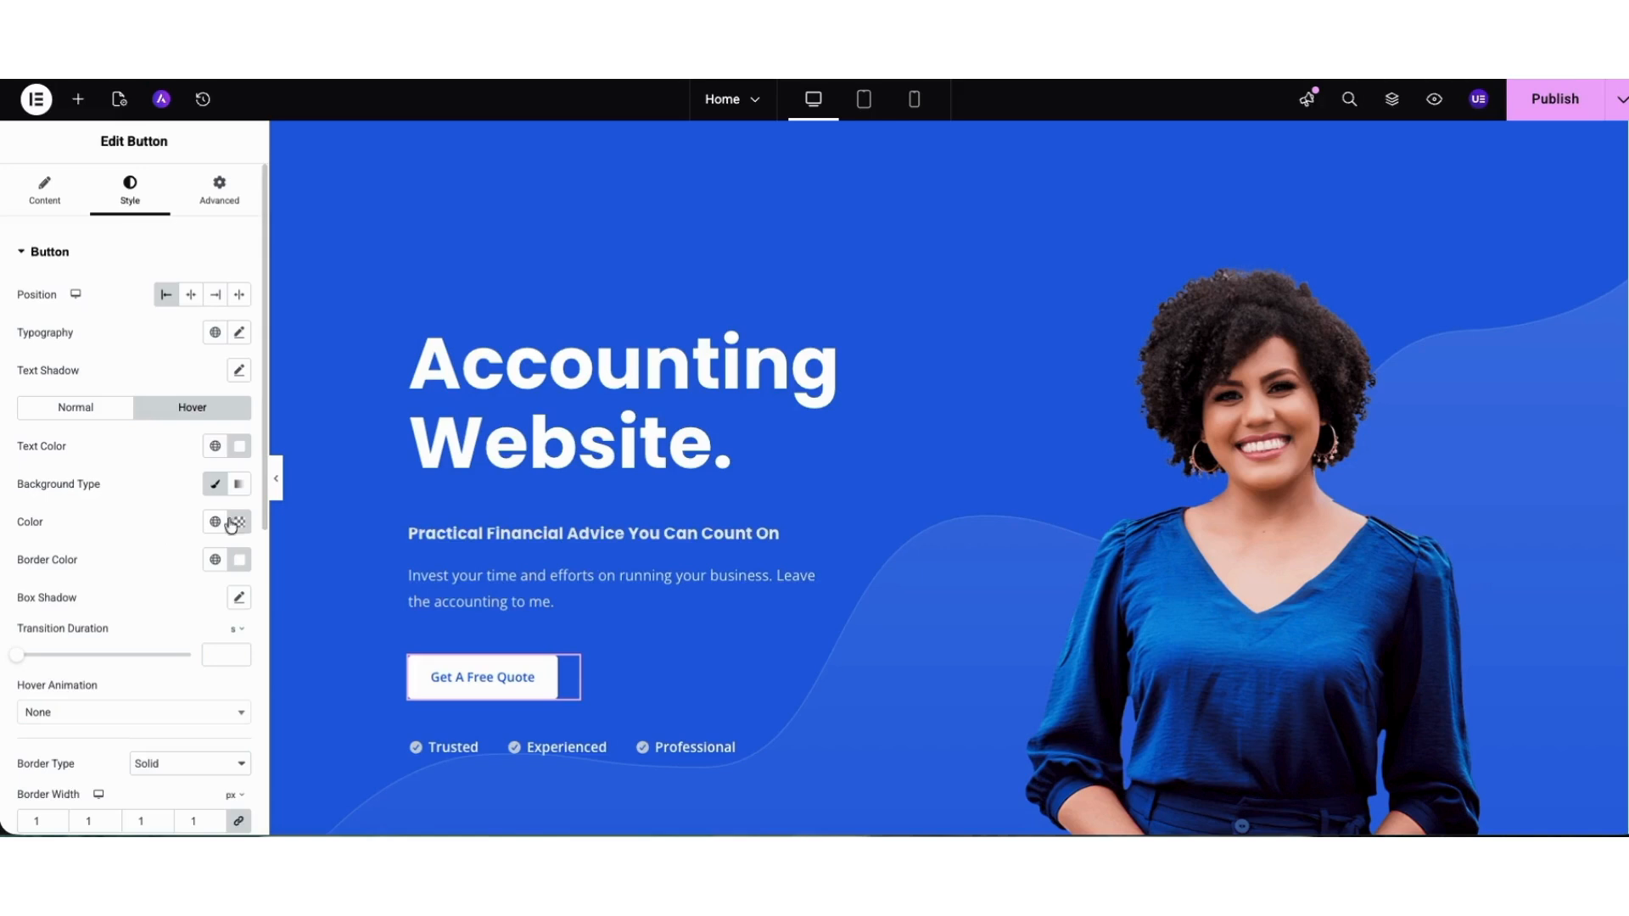
Review the image sources for the hero portrait, select accountant-1.png from the Media Library and show the image's style settings.
left_click(1227, 439)
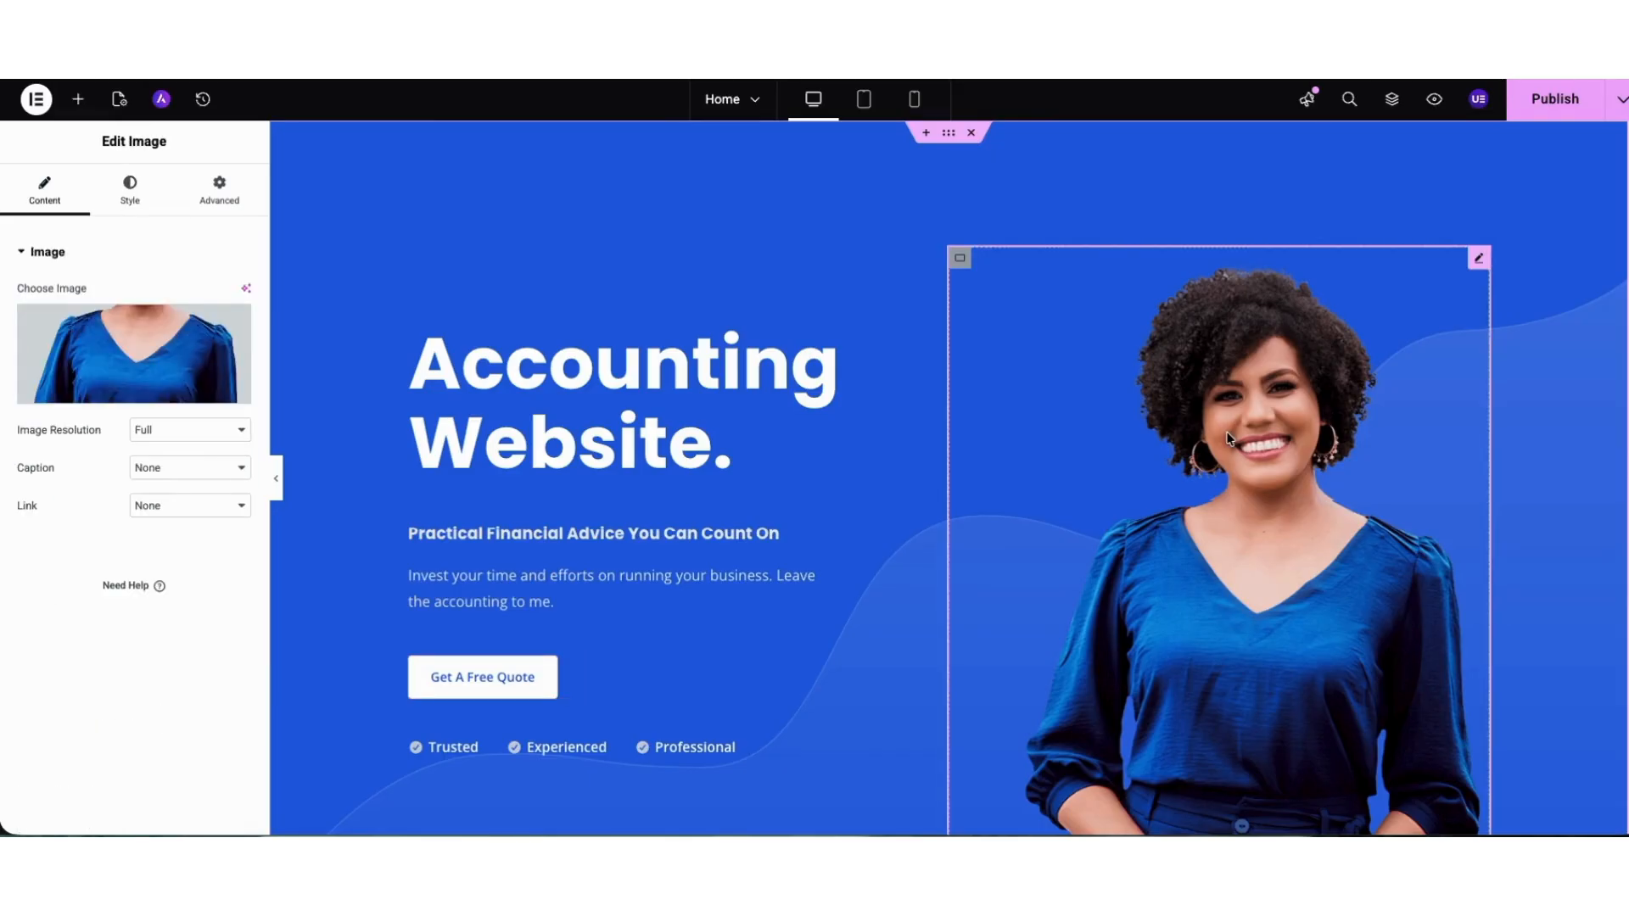
mouse_move(157, 356)
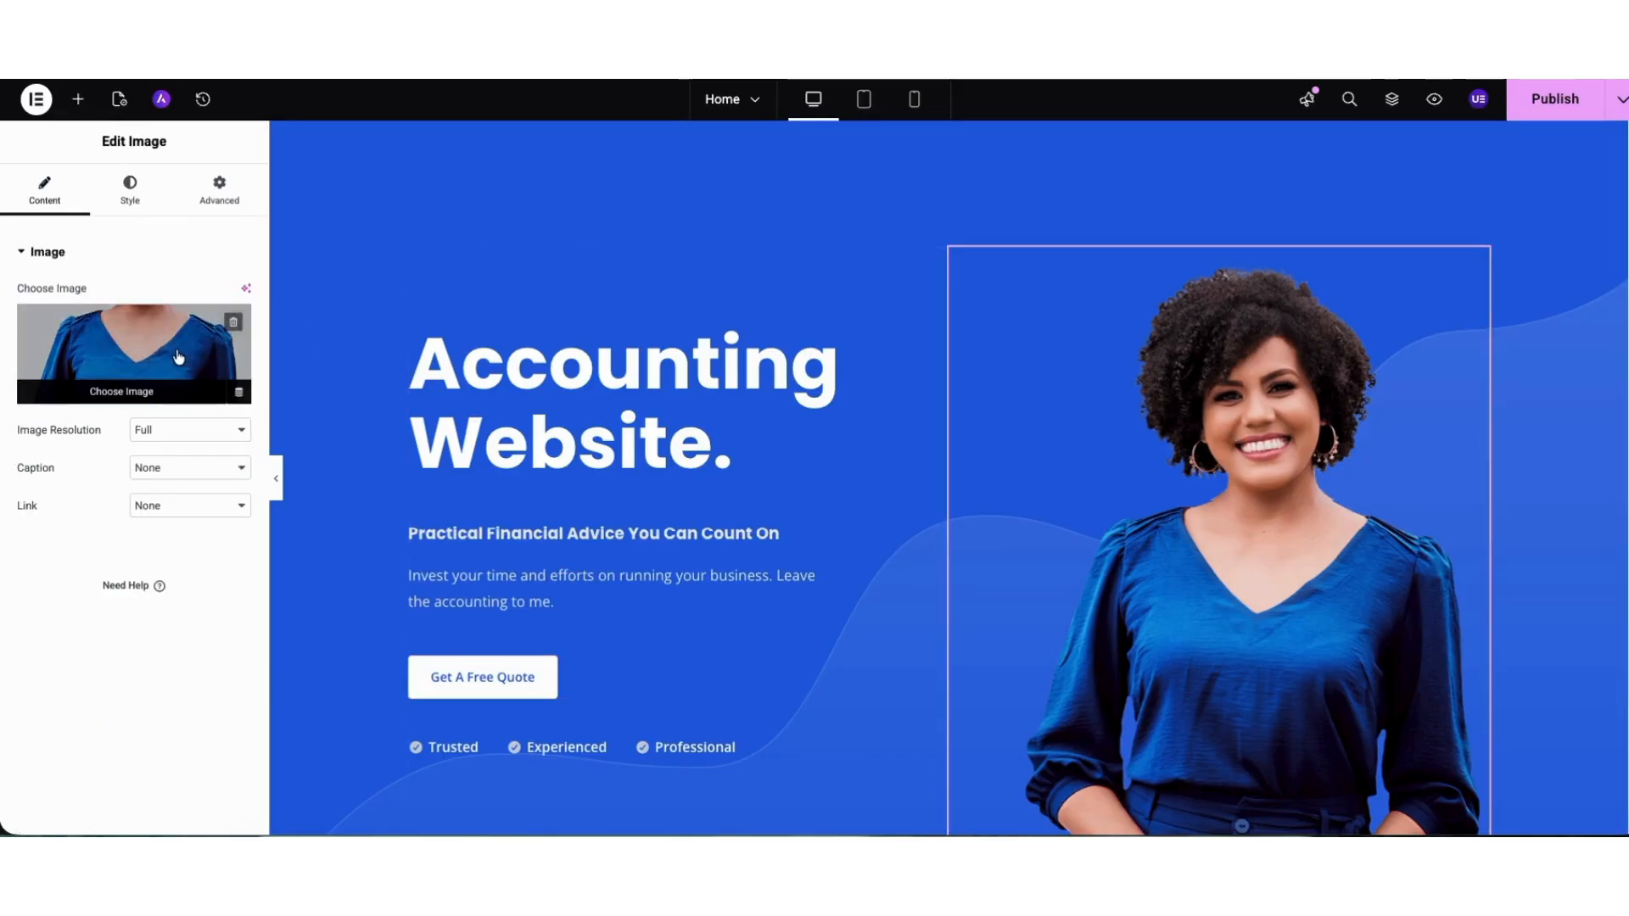
left_click(178, 356)
left_click(253, 165)
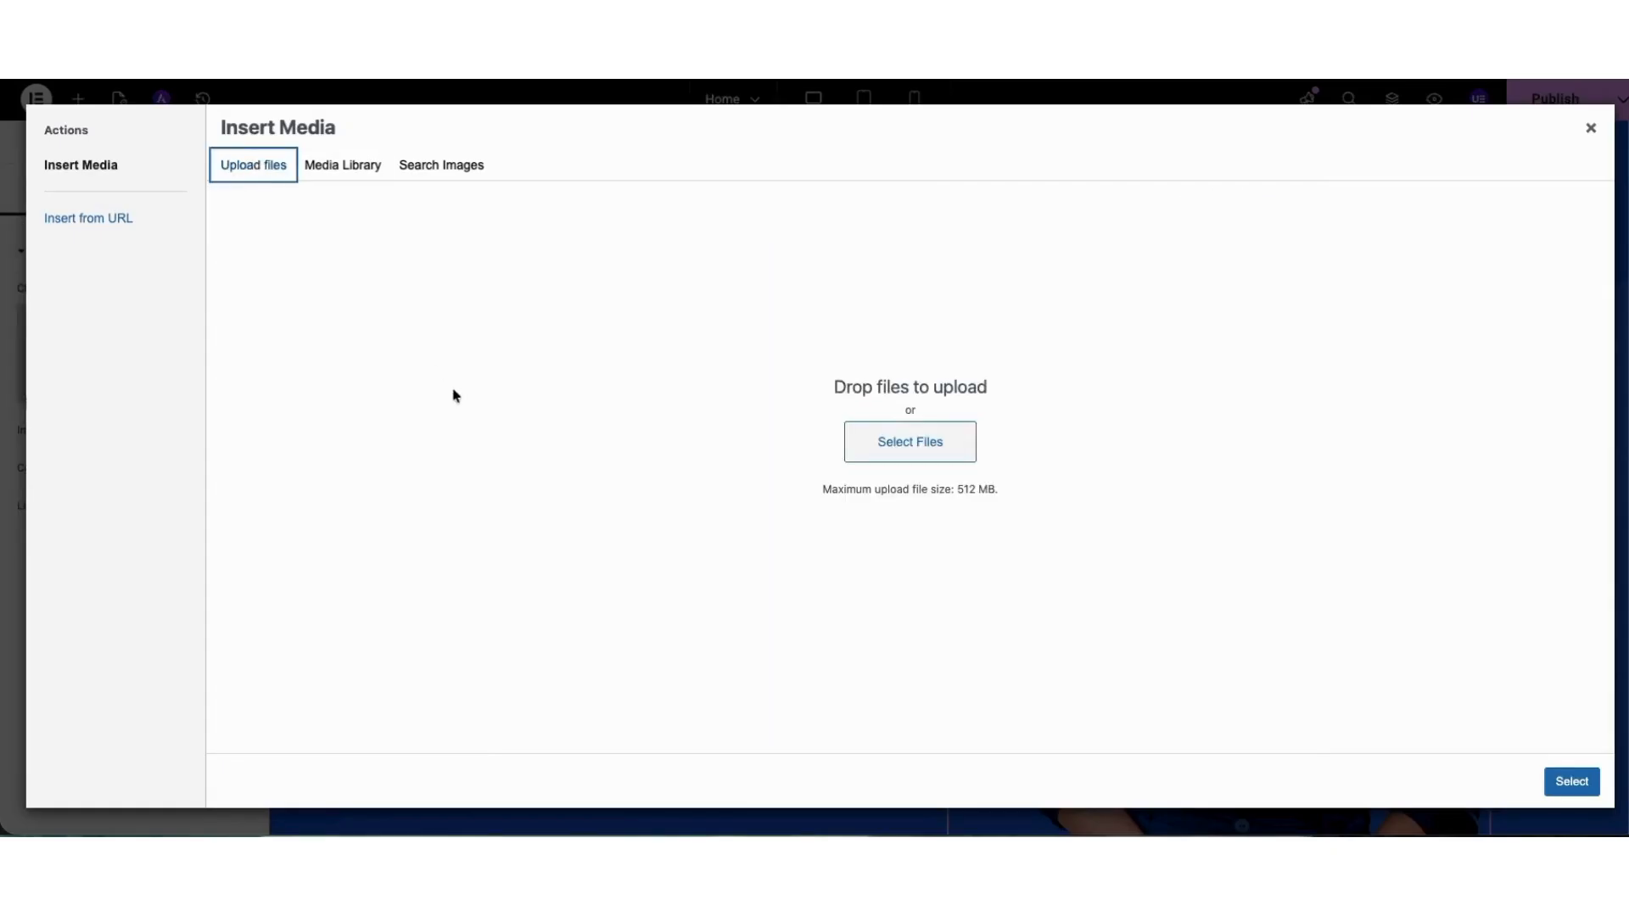
left_click(419, 166)
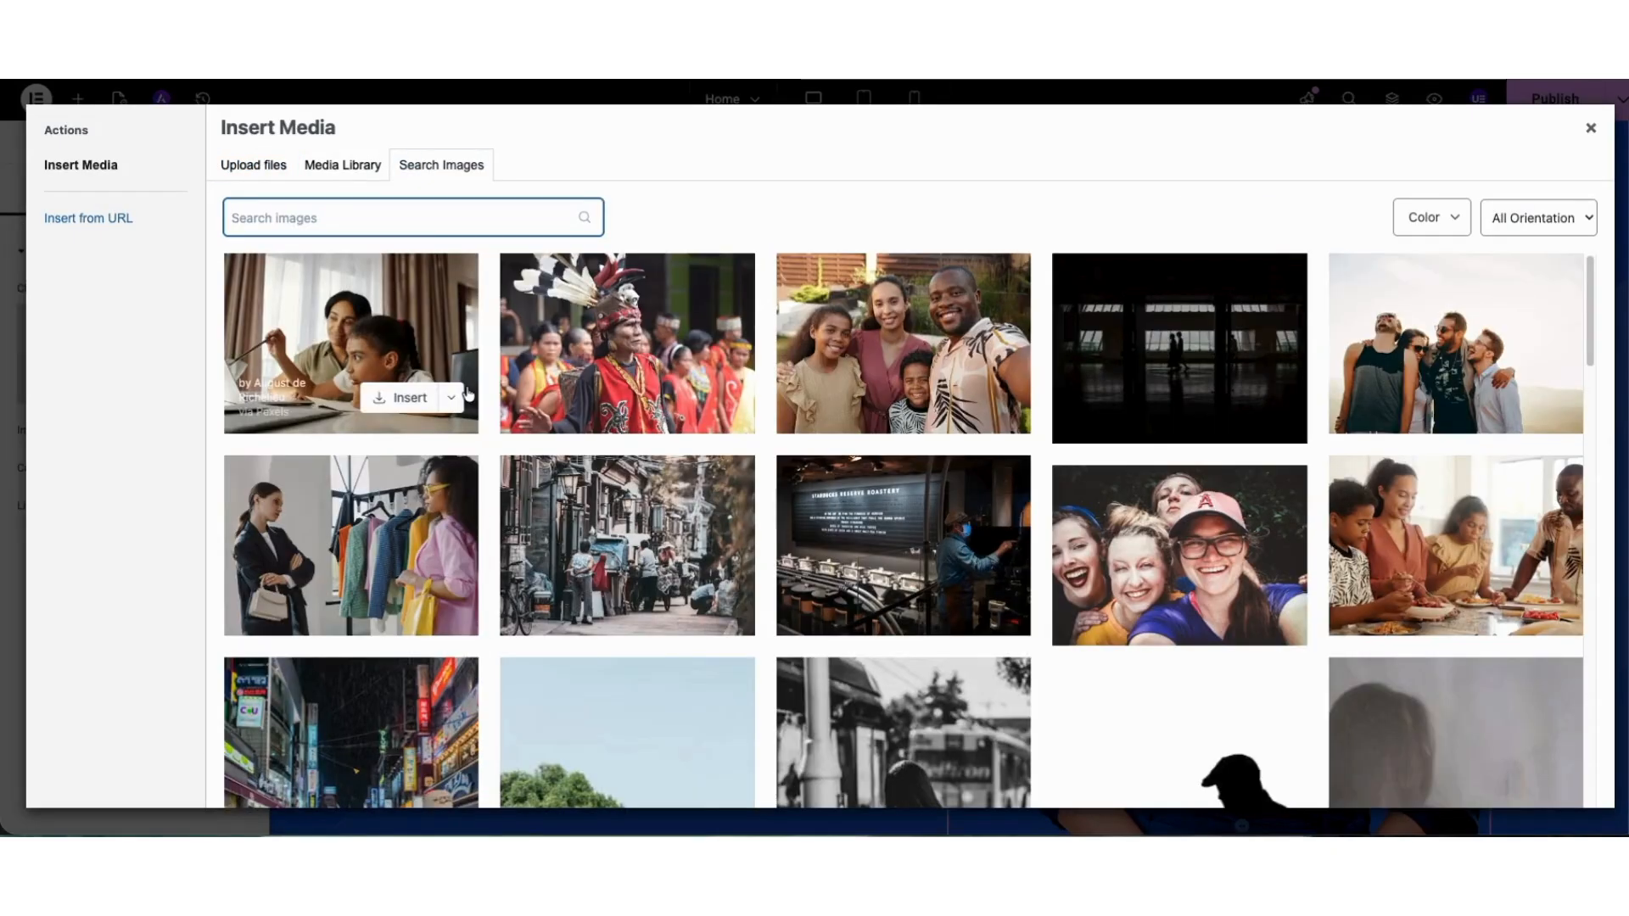
left_click(343, 165)
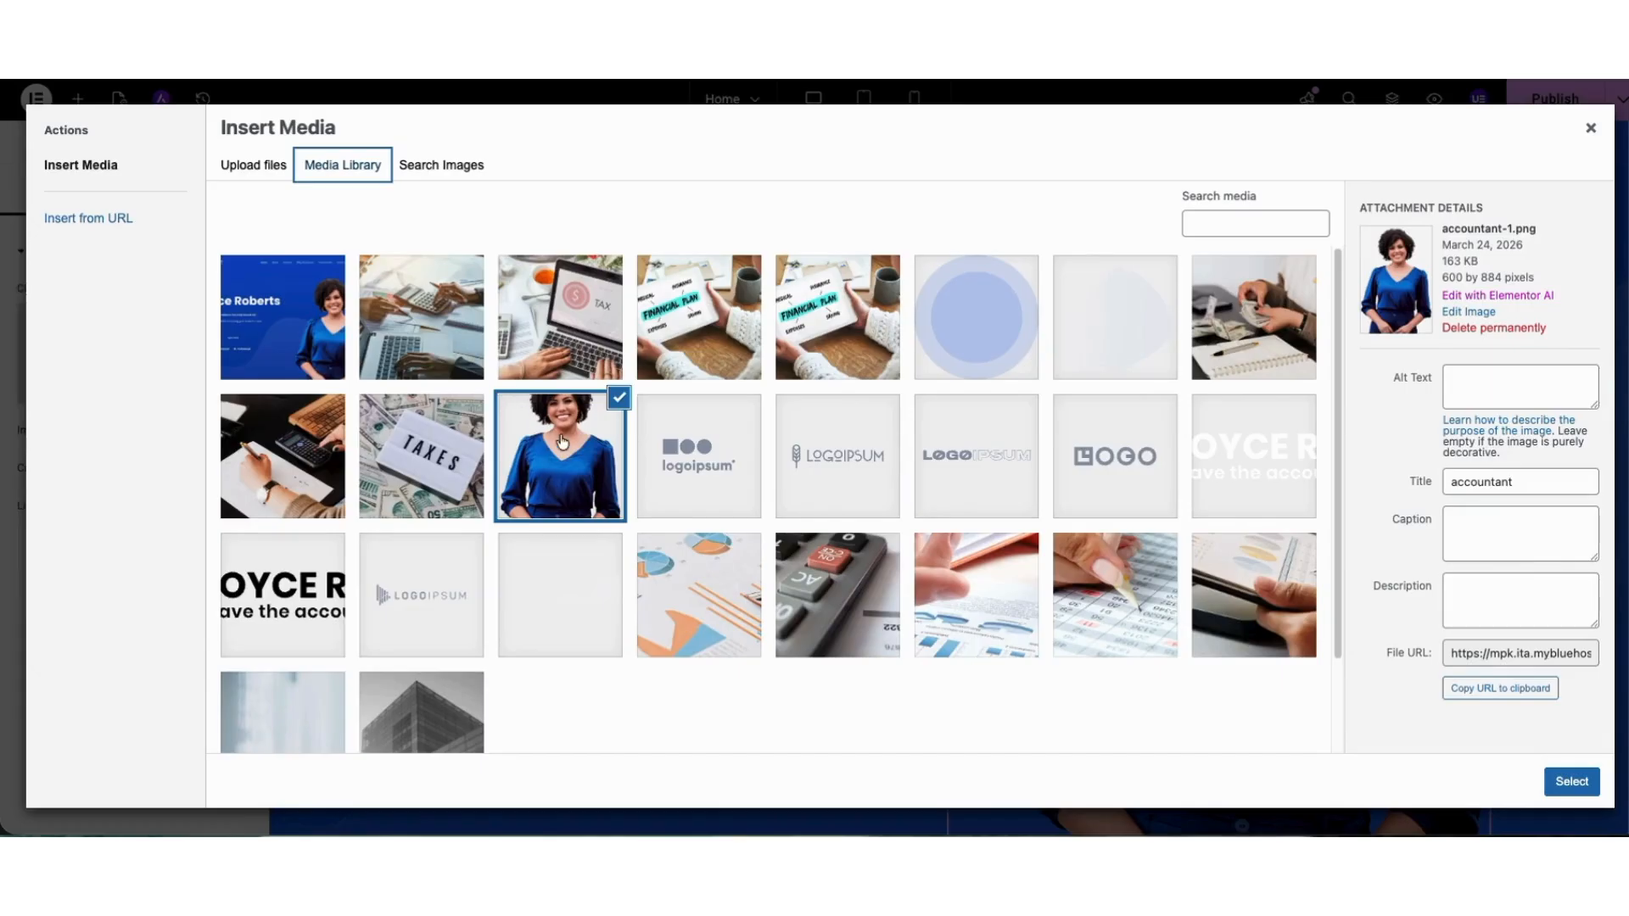
left_click(1555, 782)
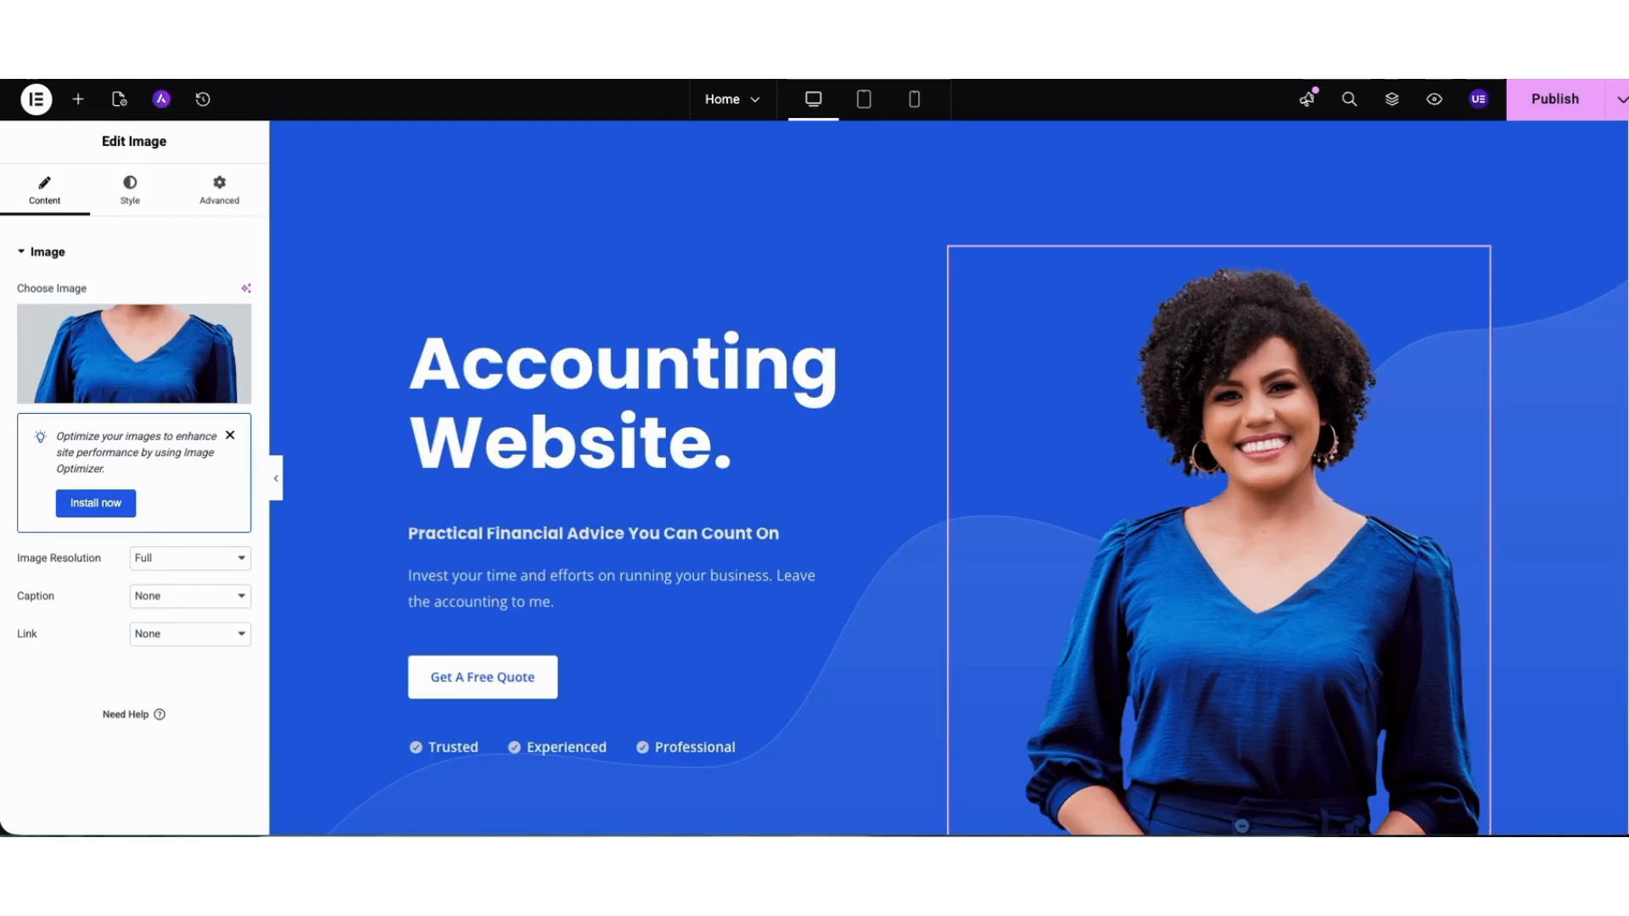
left_click(123, 193)
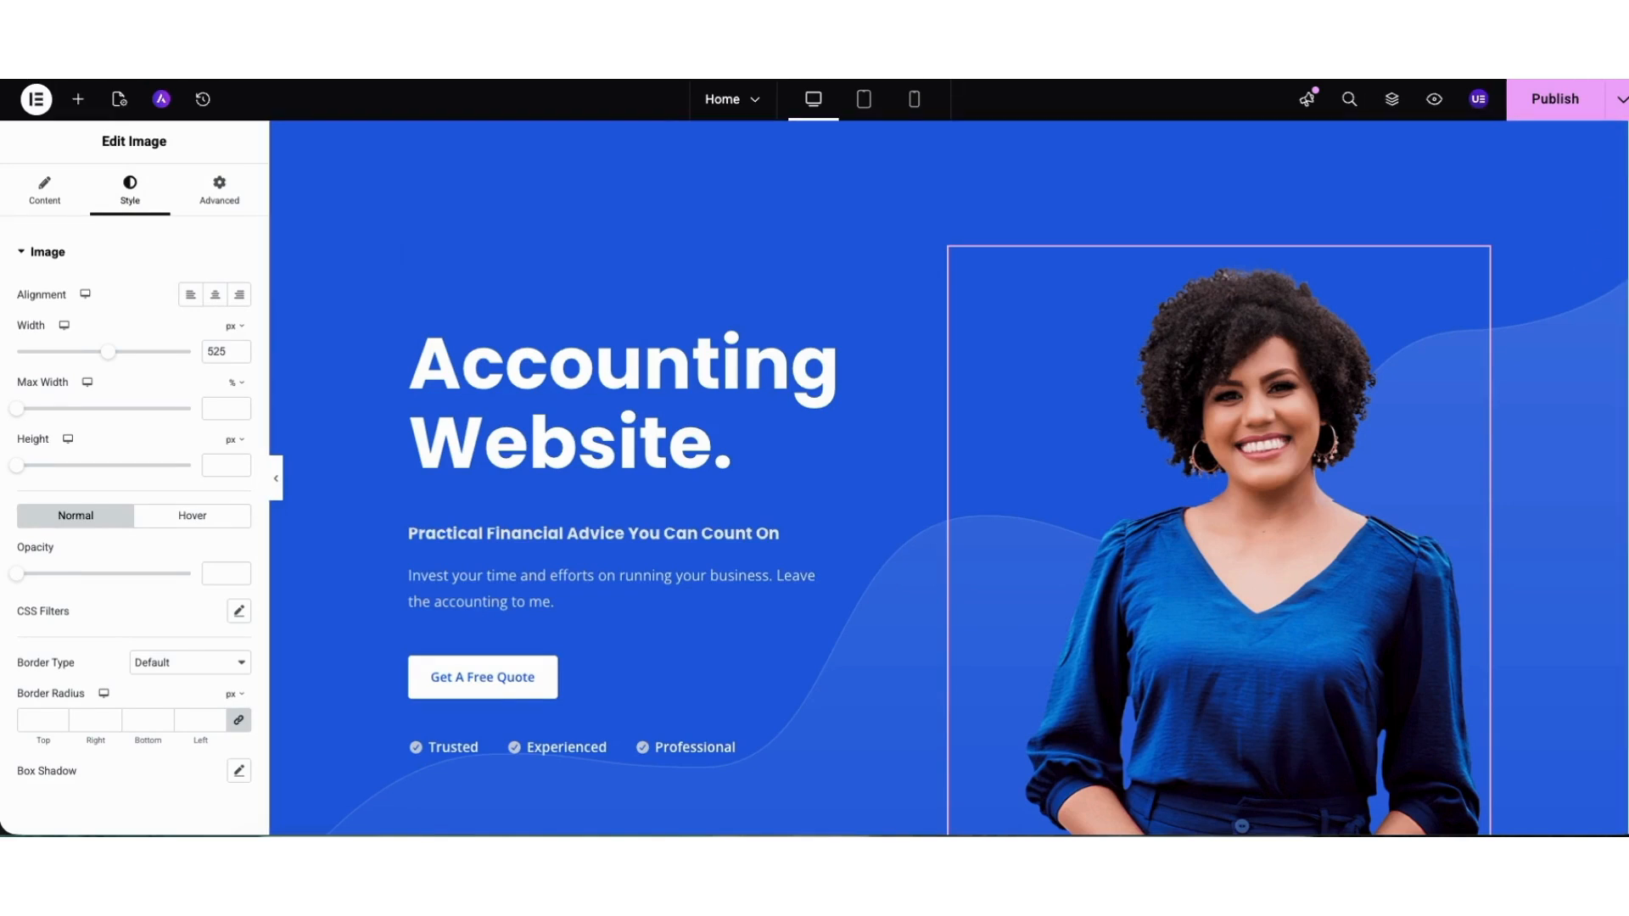
Open the Accounting Services heading in the What I Do section, select its title text and save the page as a draft.
scroll(1609, 257, "down", 10)
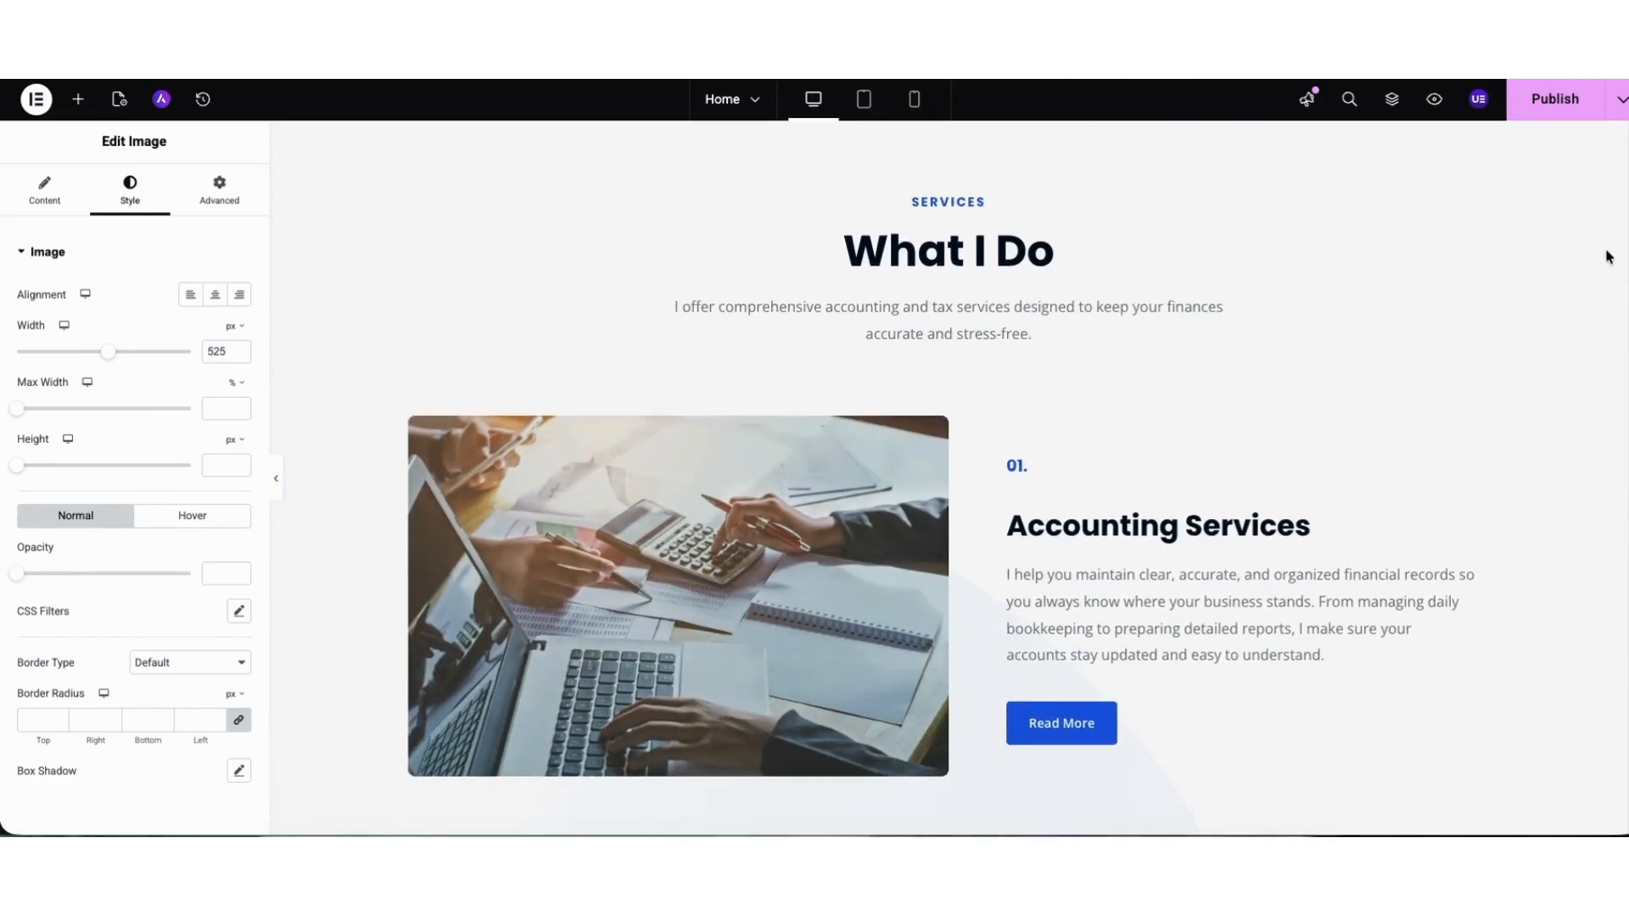
scroll(1609, 257, "down", 2)
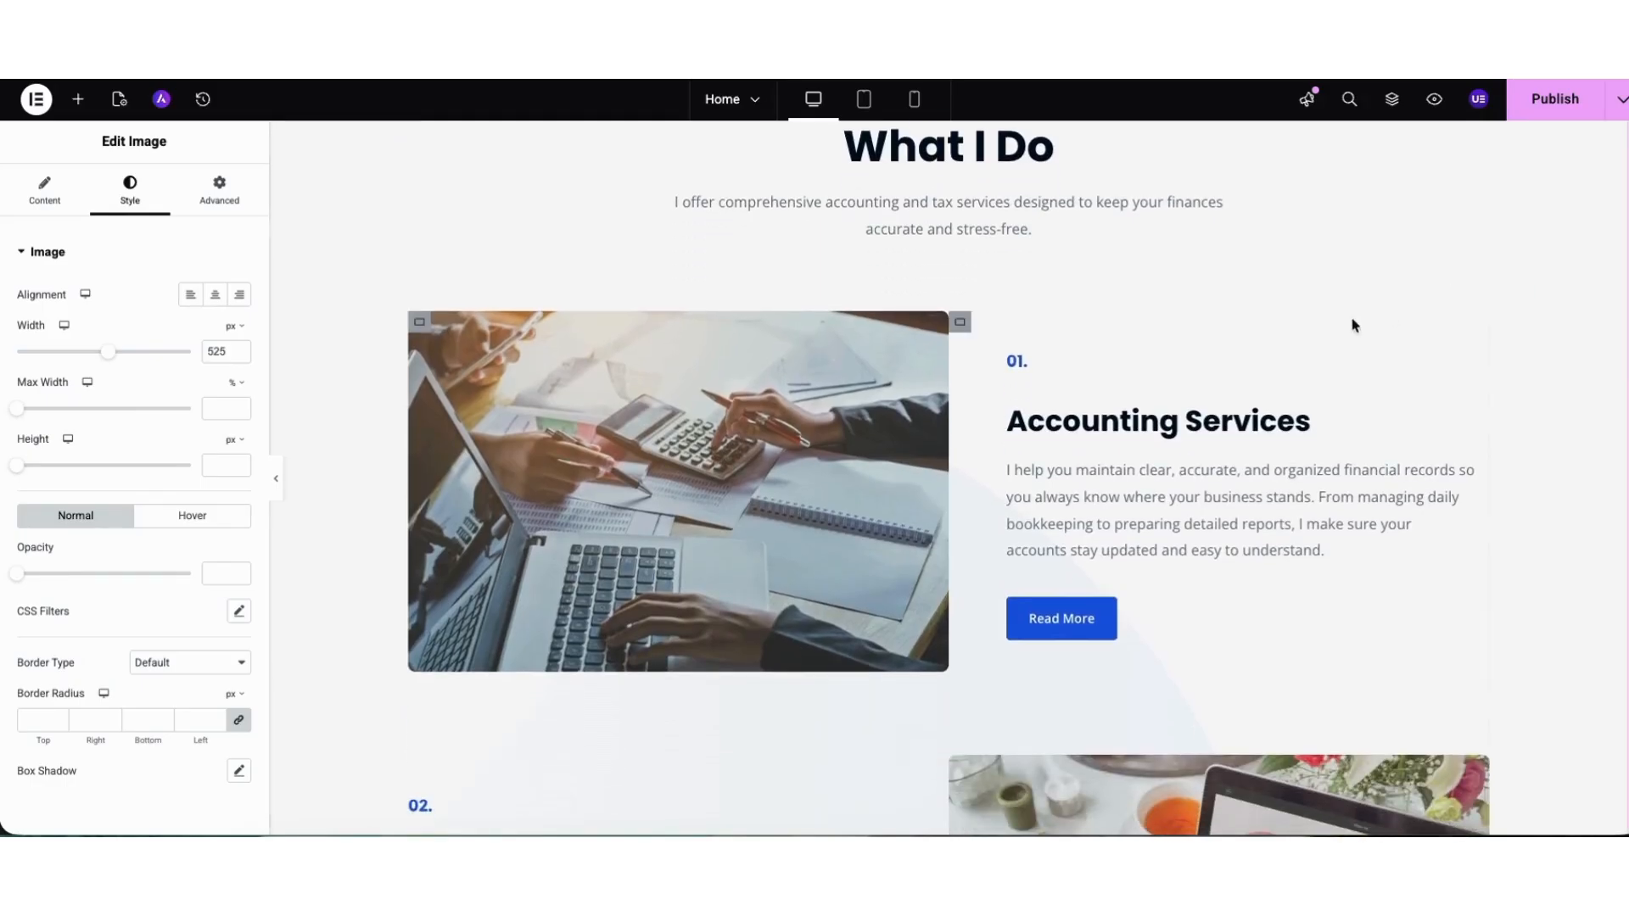
left_click(1053, 420)
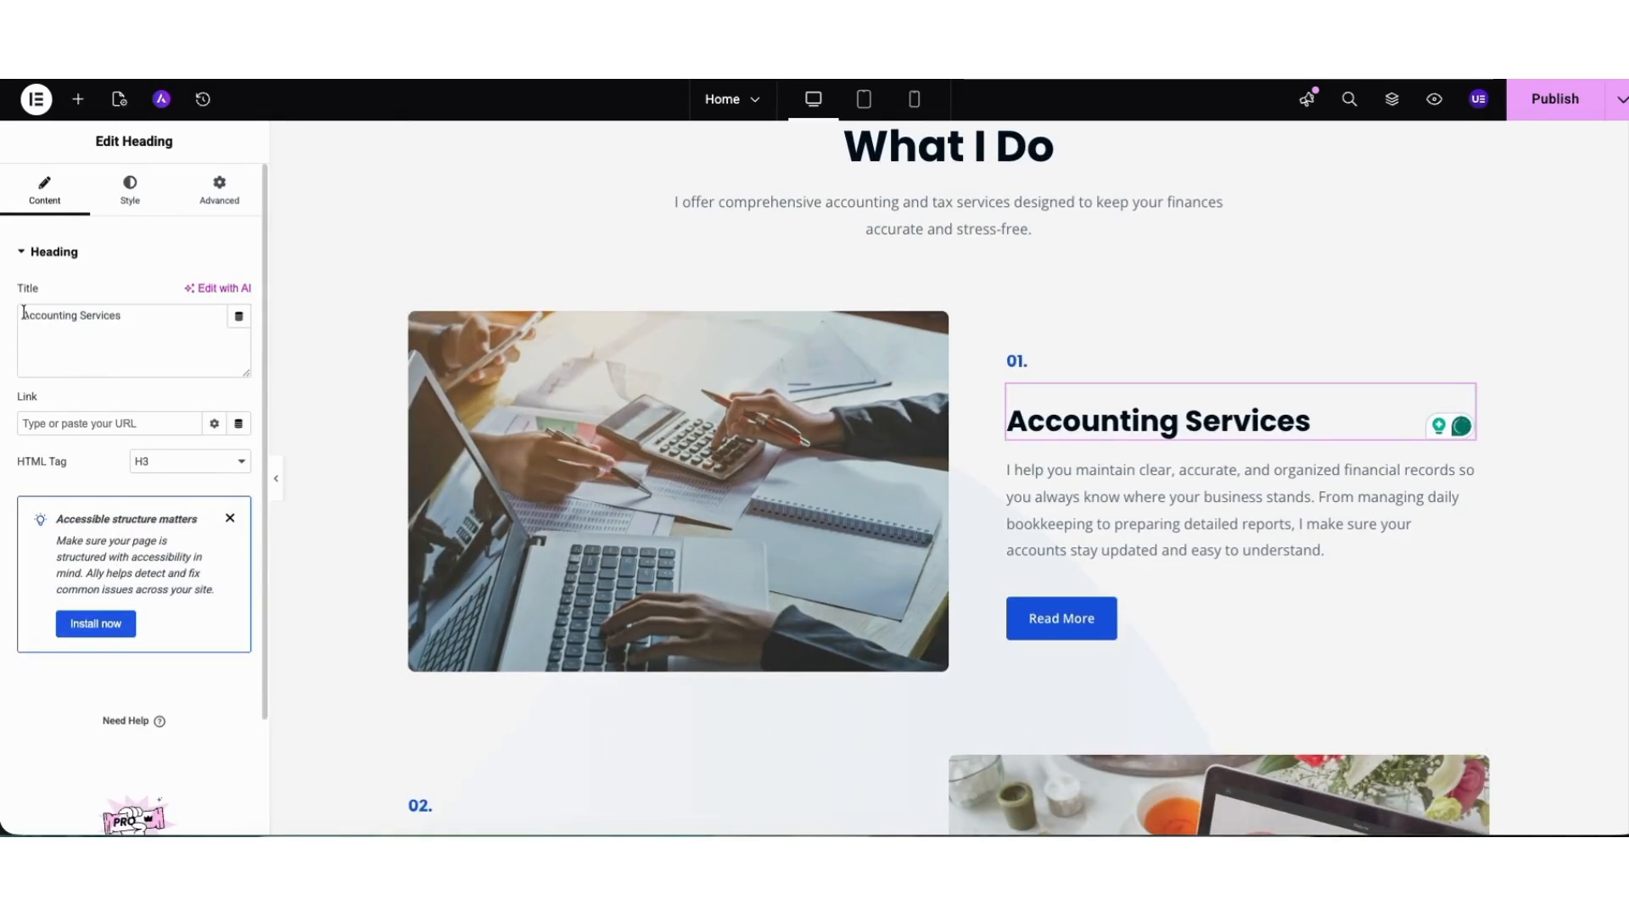
left_click_drag(23, 313, 133, 316)
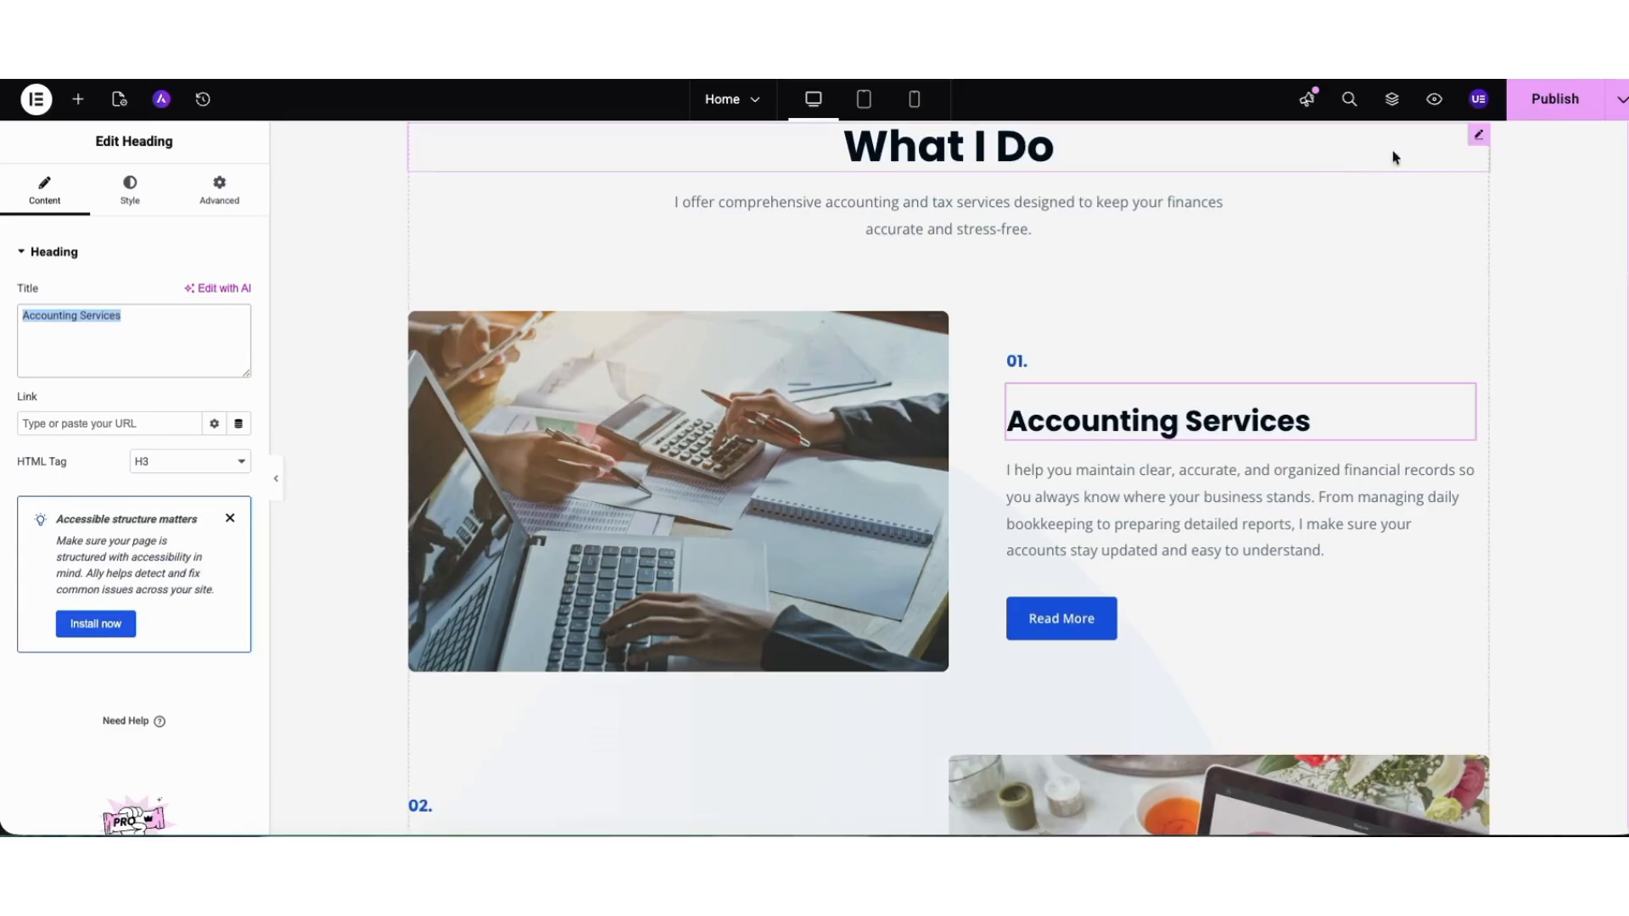
left_click(1619, 99)
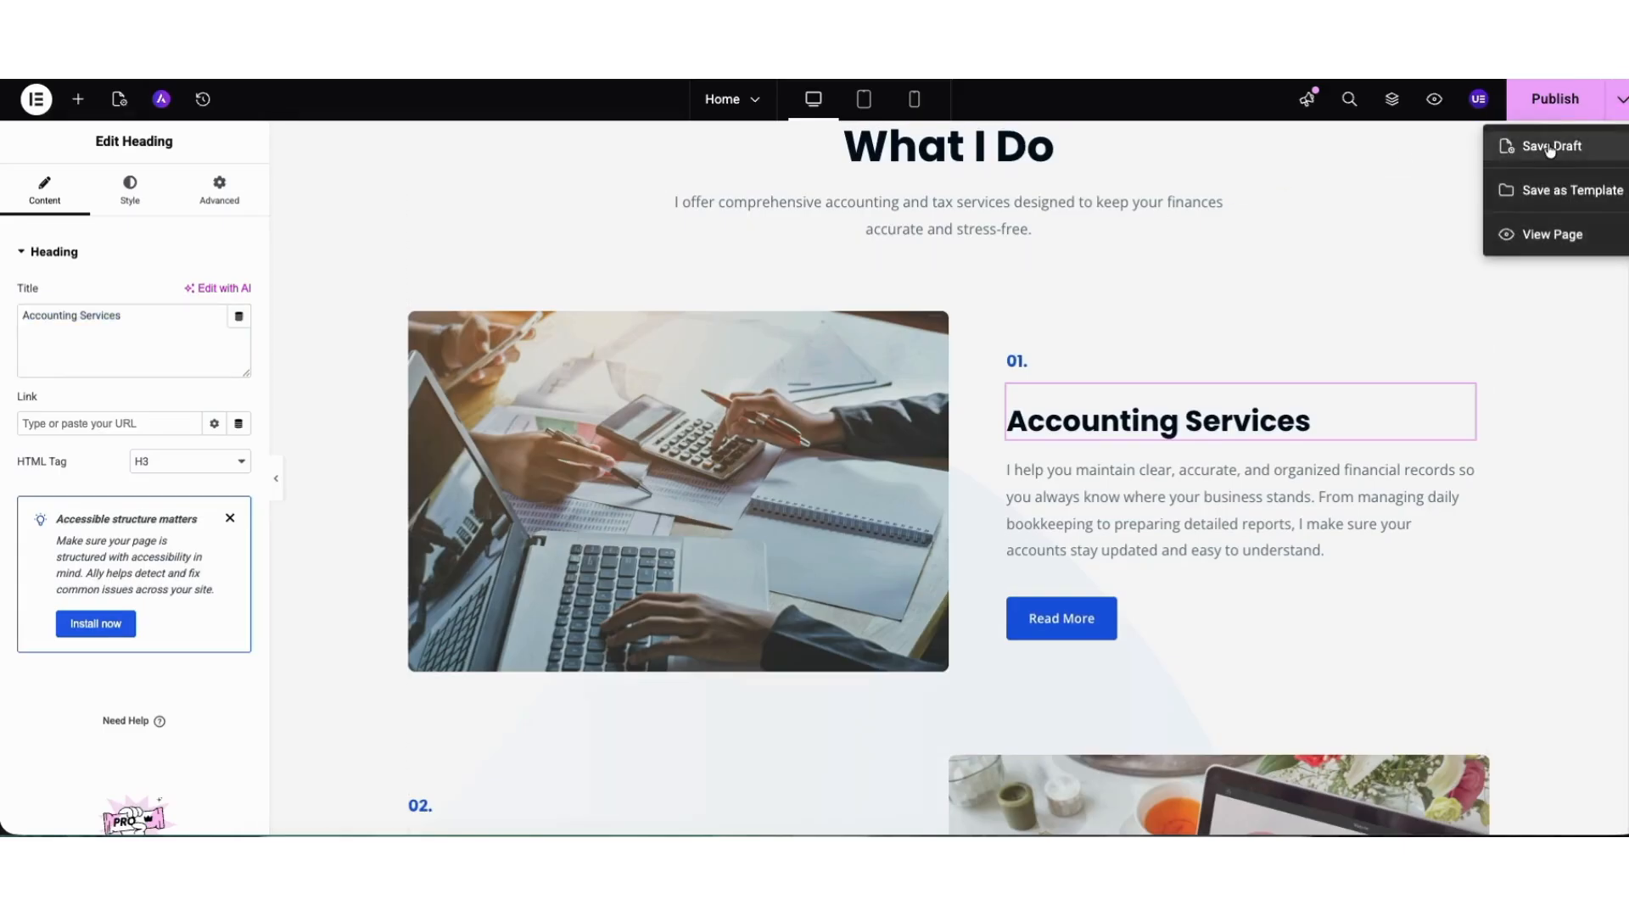
left_click(1549, 147)
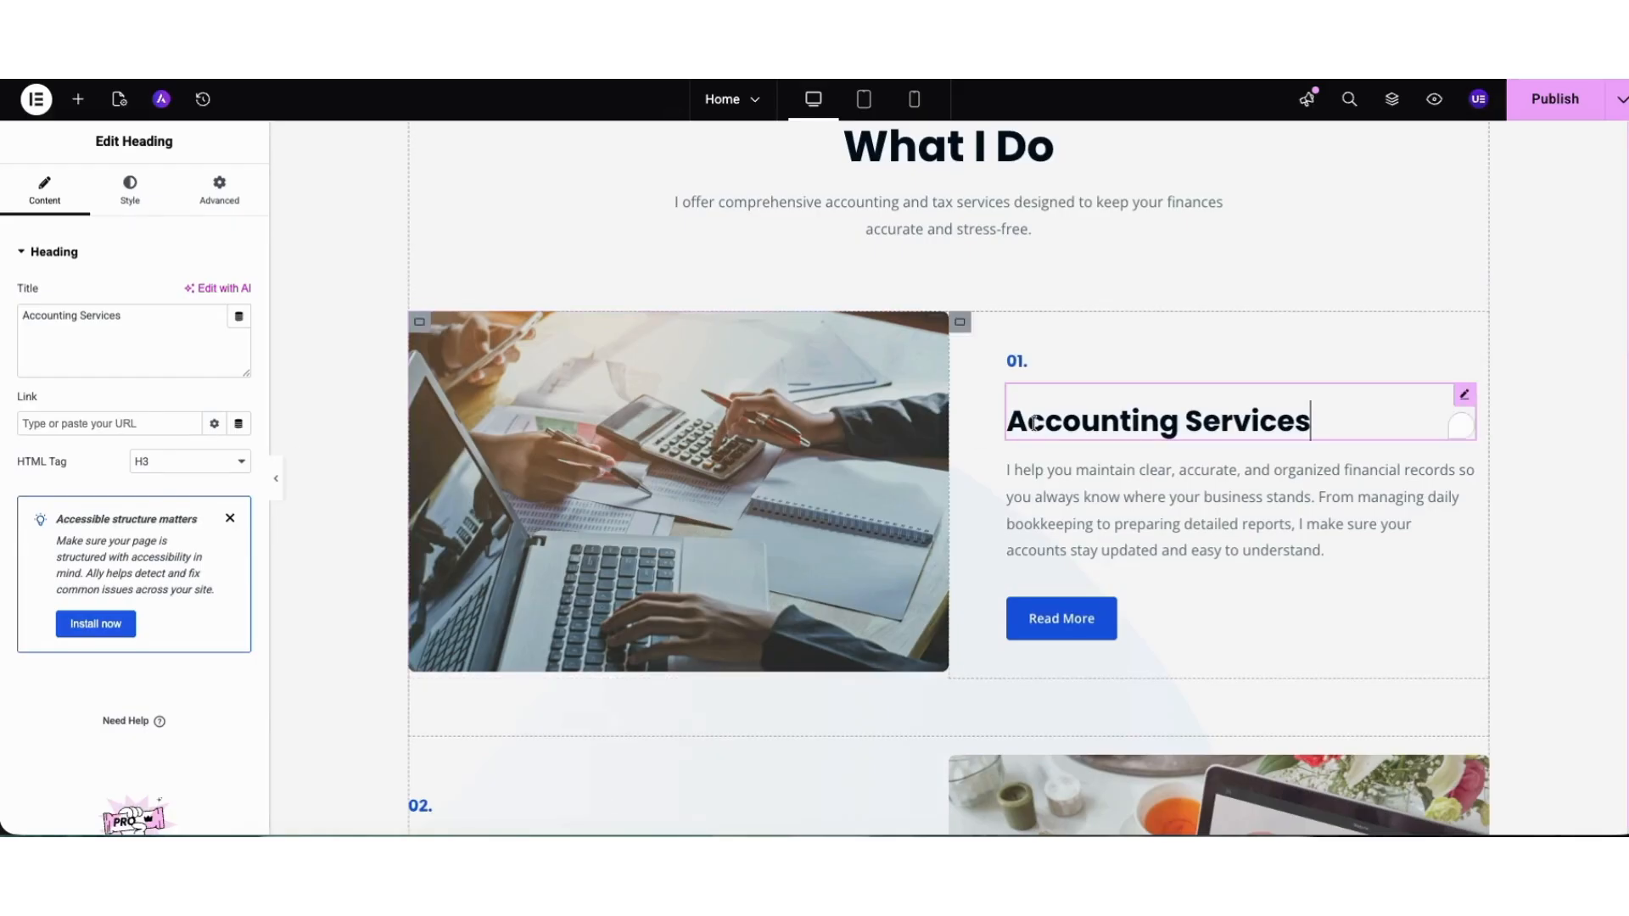
Examine the link fields of the Accounting Services heading and its Read More button, leaving them as they are.
left_click(93, 422)
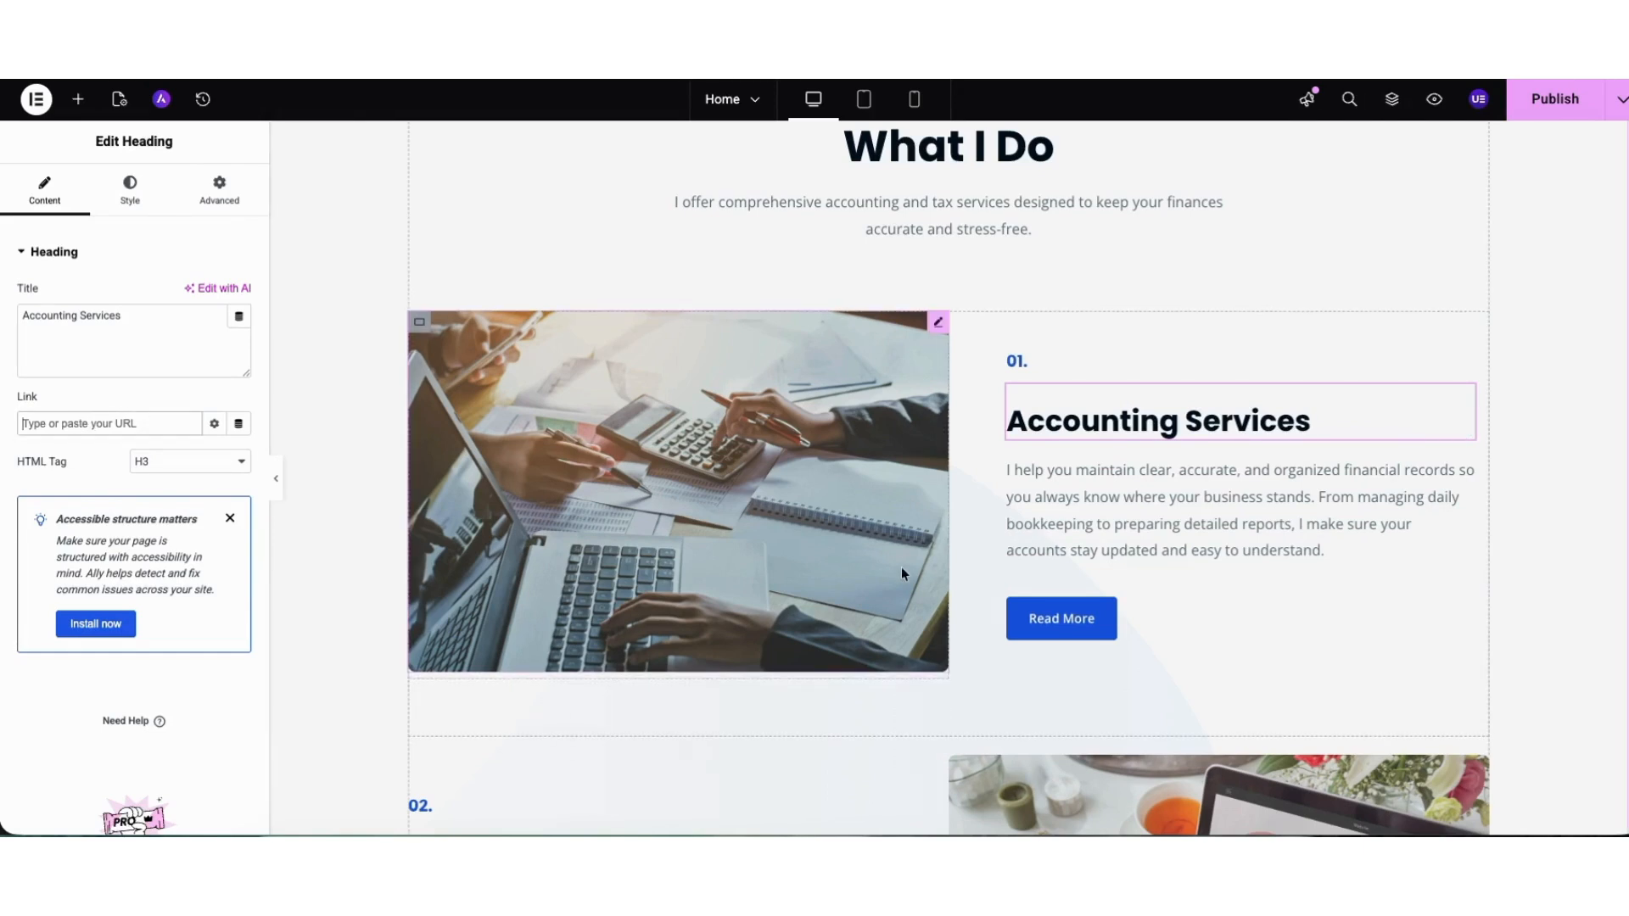
left_click(1061, 624)
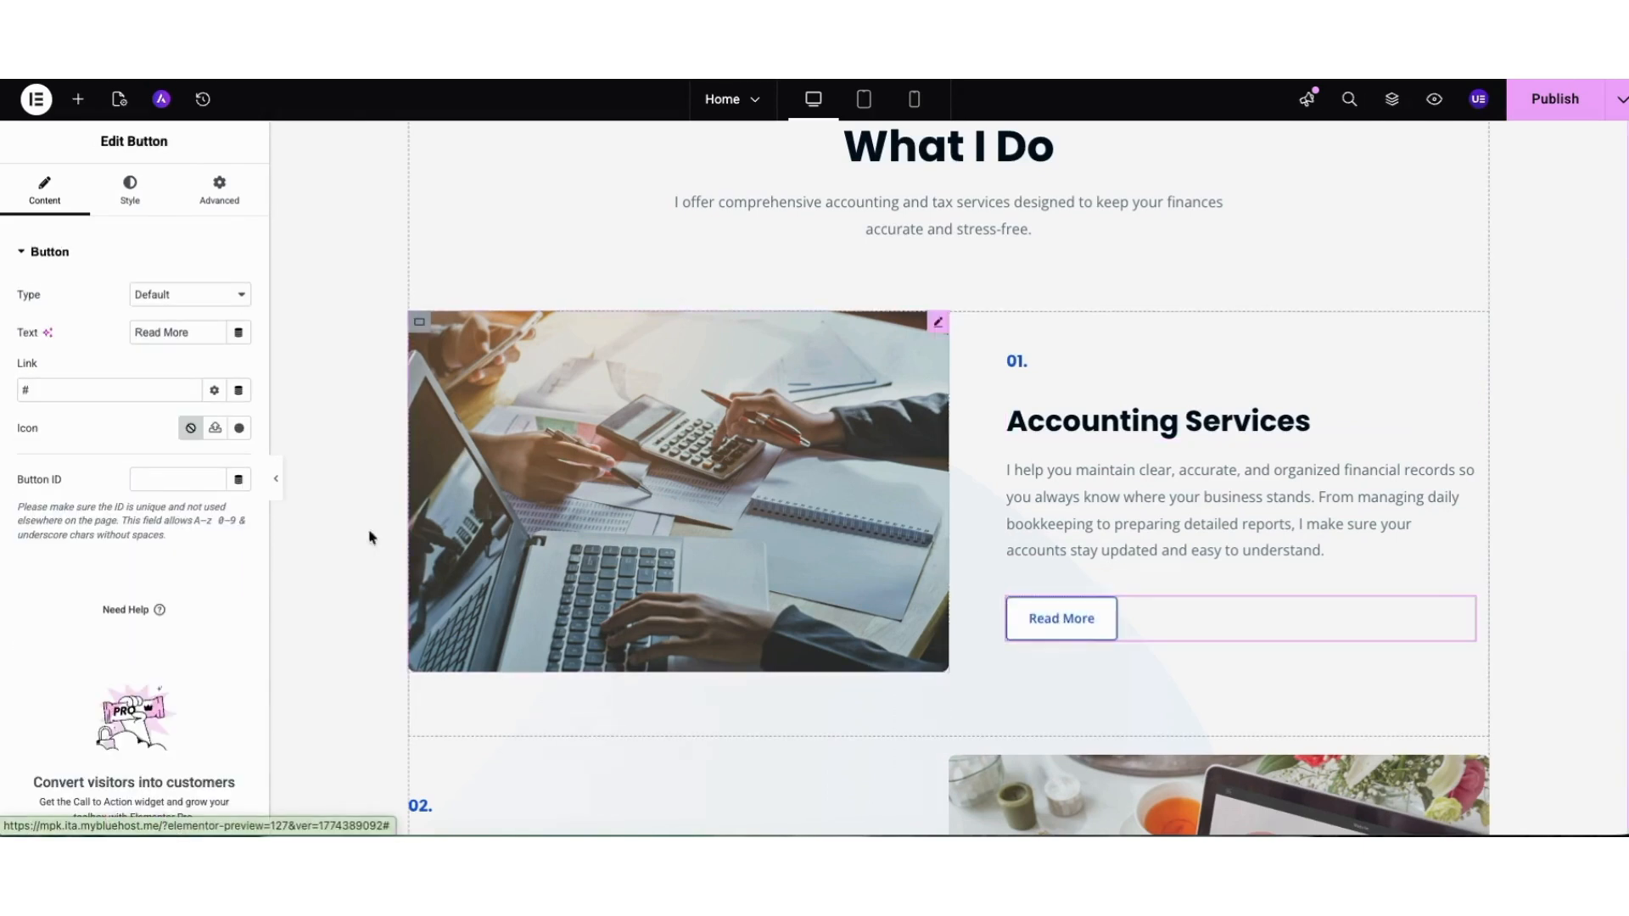
left_click(88, 392)
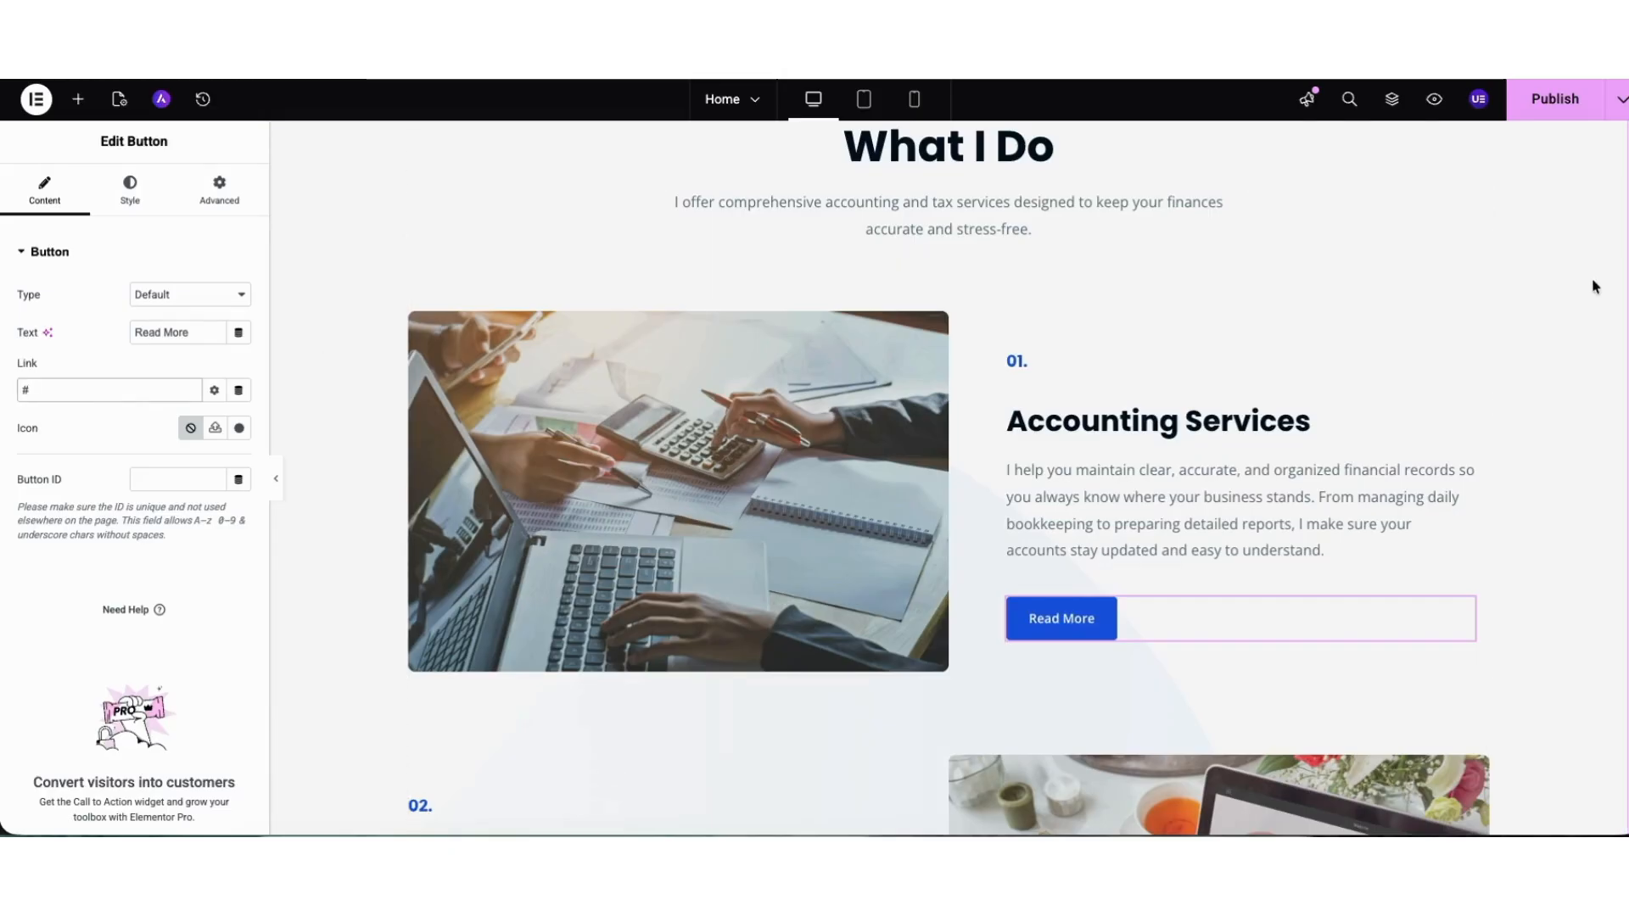
Add a Heading widget beneath the What I Do introduction in the services section and show its style settings.
scroll(854, 174, "up", 1)
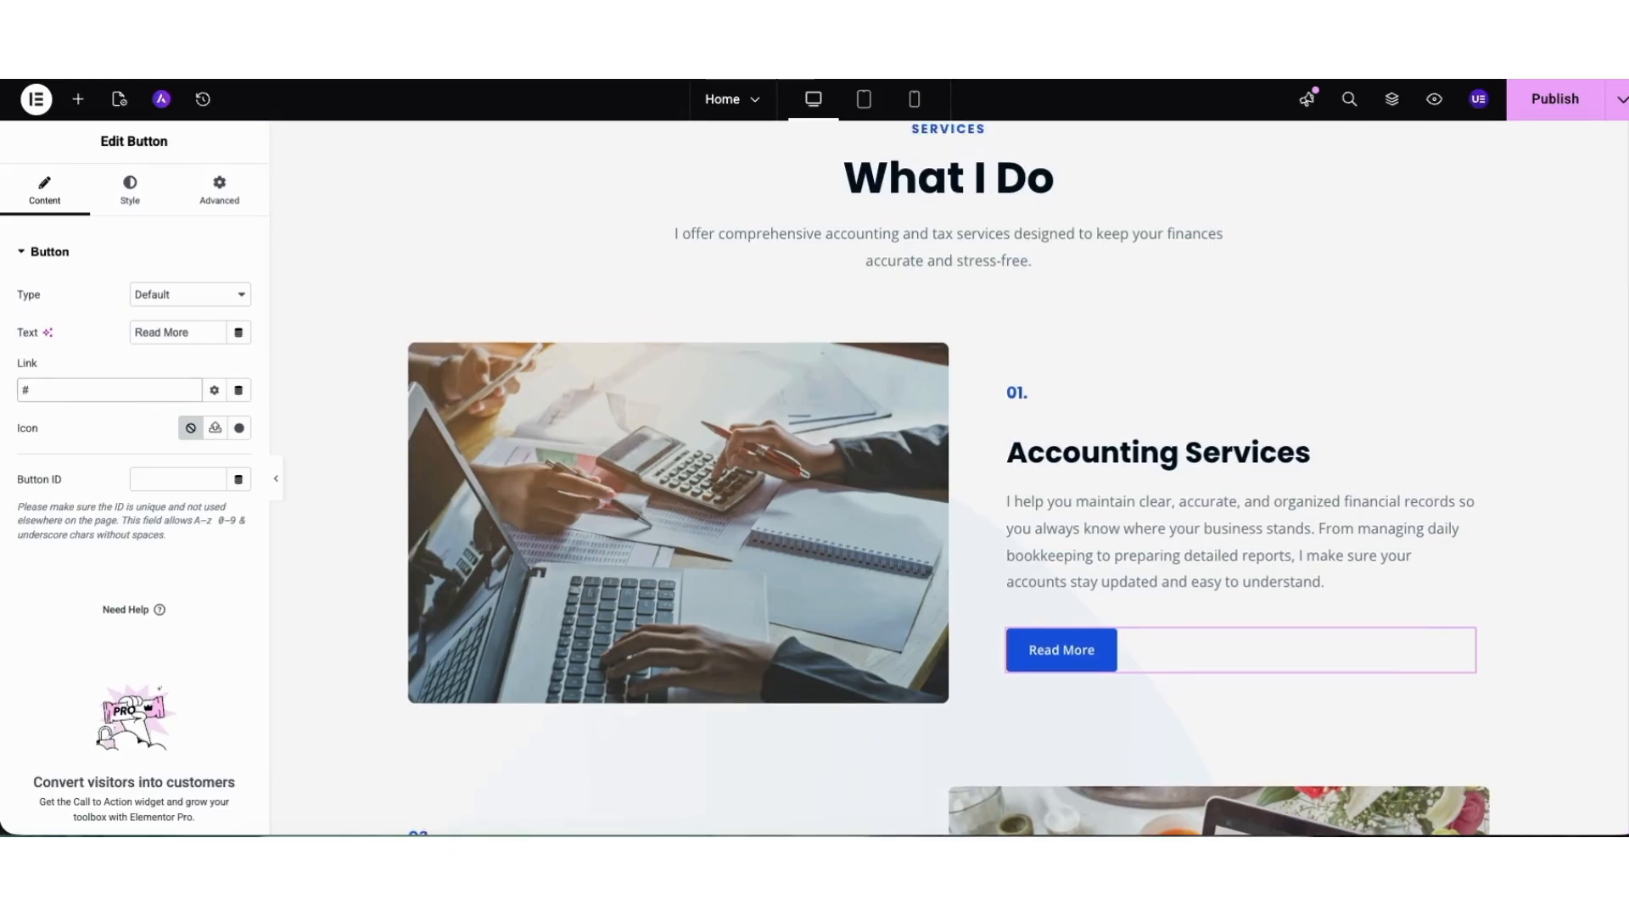
left_click(79, 100)
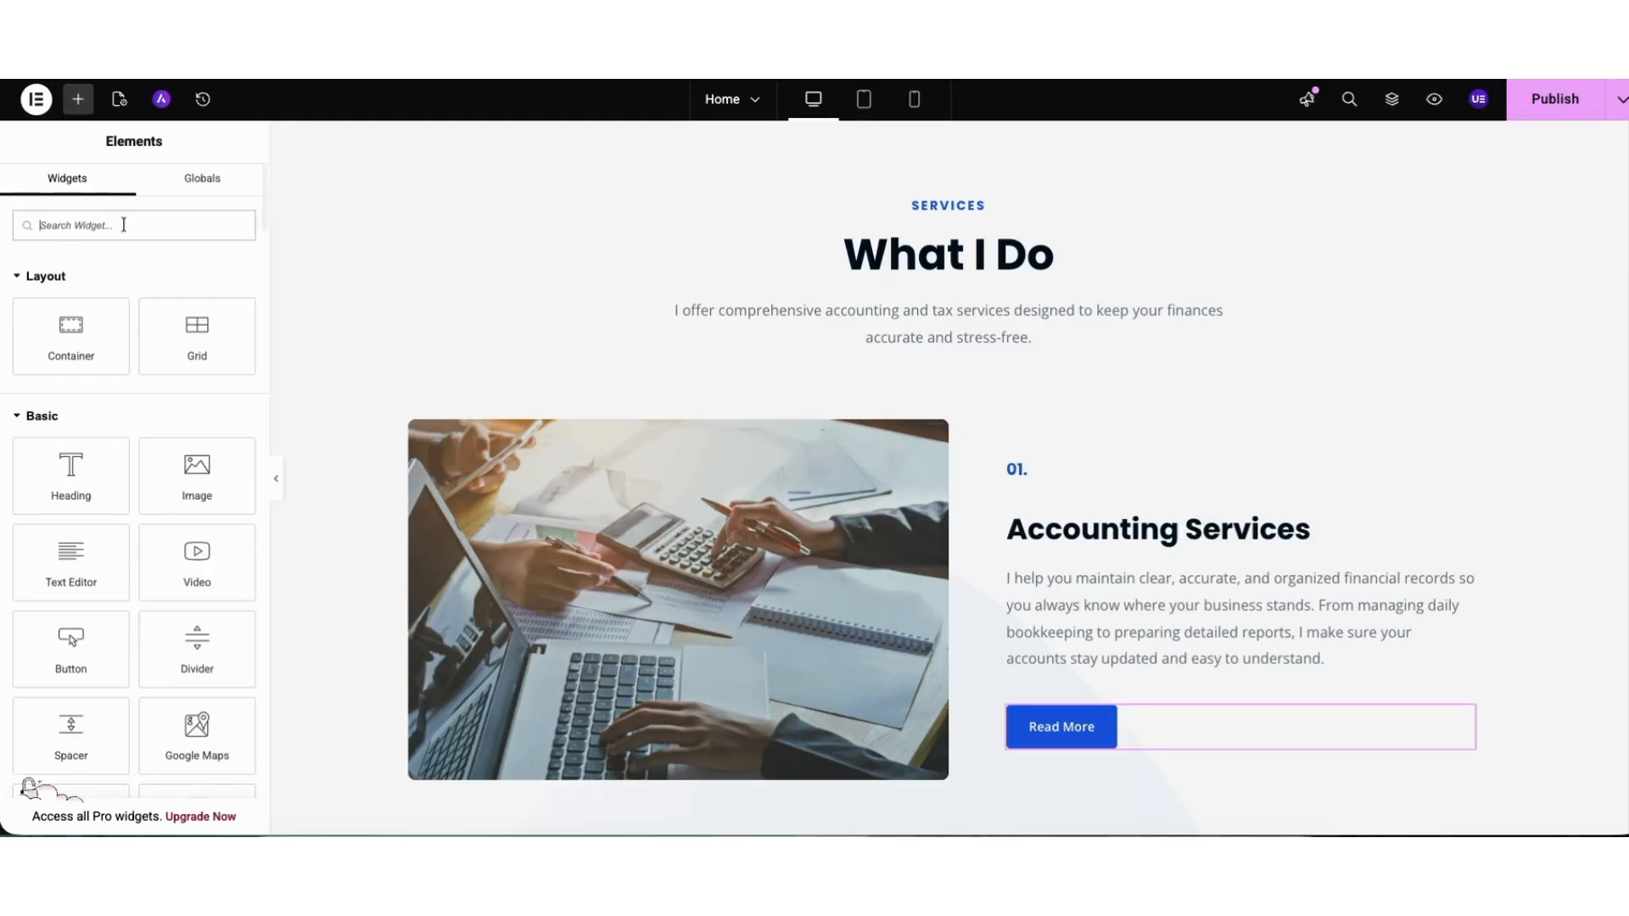
mouse_move(263, 196)
left_mouse_down()
mouse_move(262, 603)
mouse_move(265, 167)
left_mouse_up()
left_click_drag(78, 472, 870, 372)
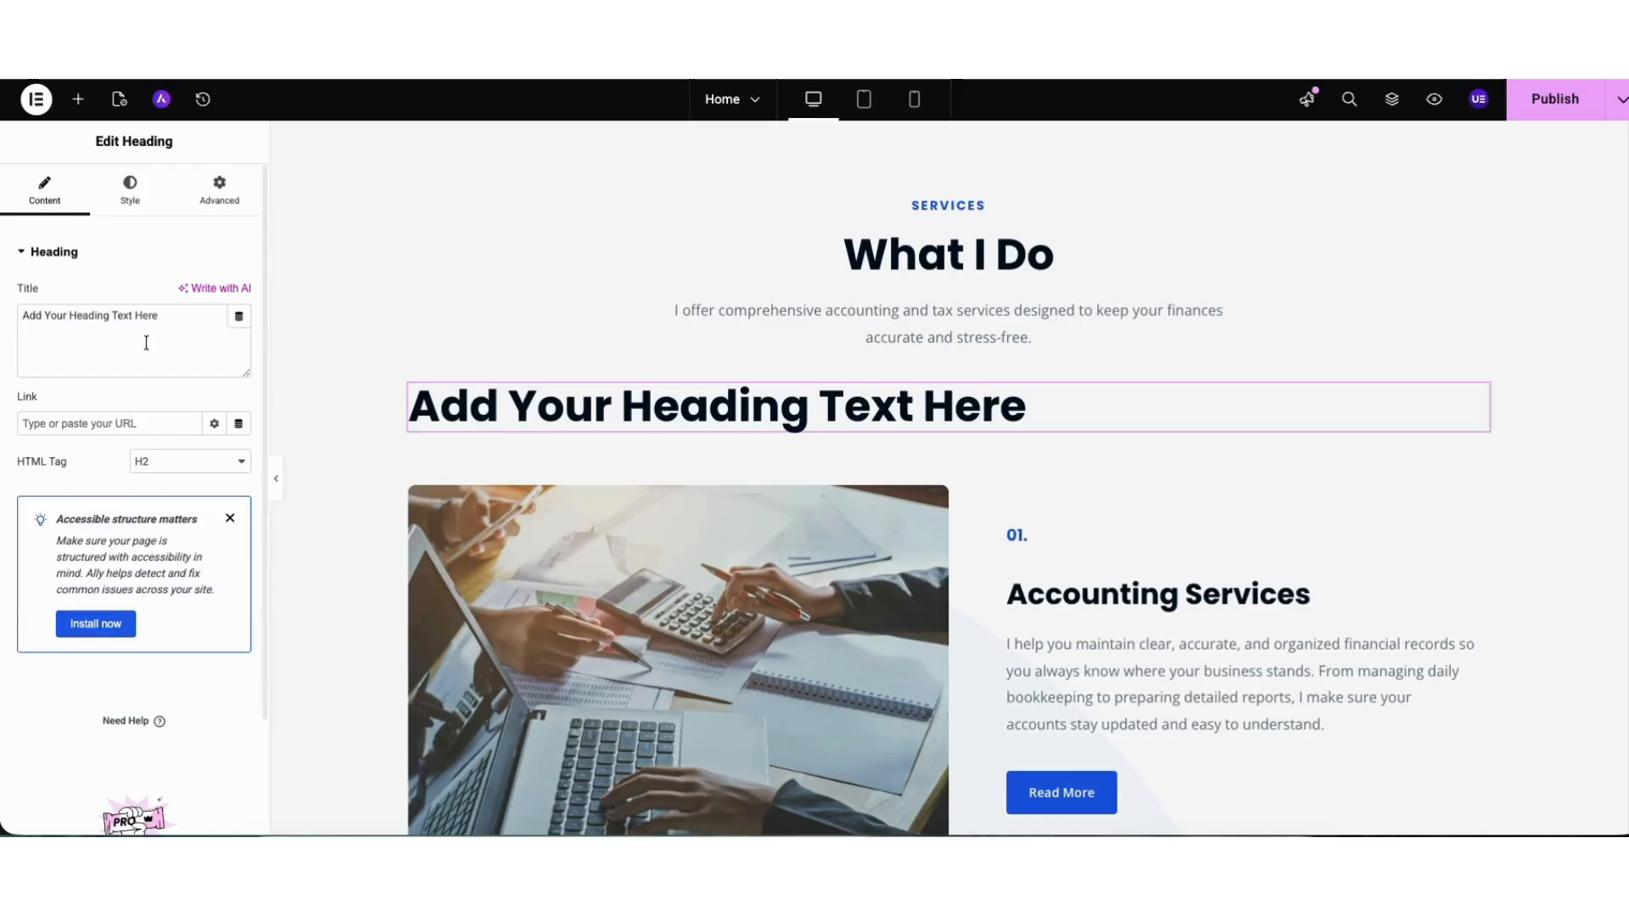
left_click(130, 188)
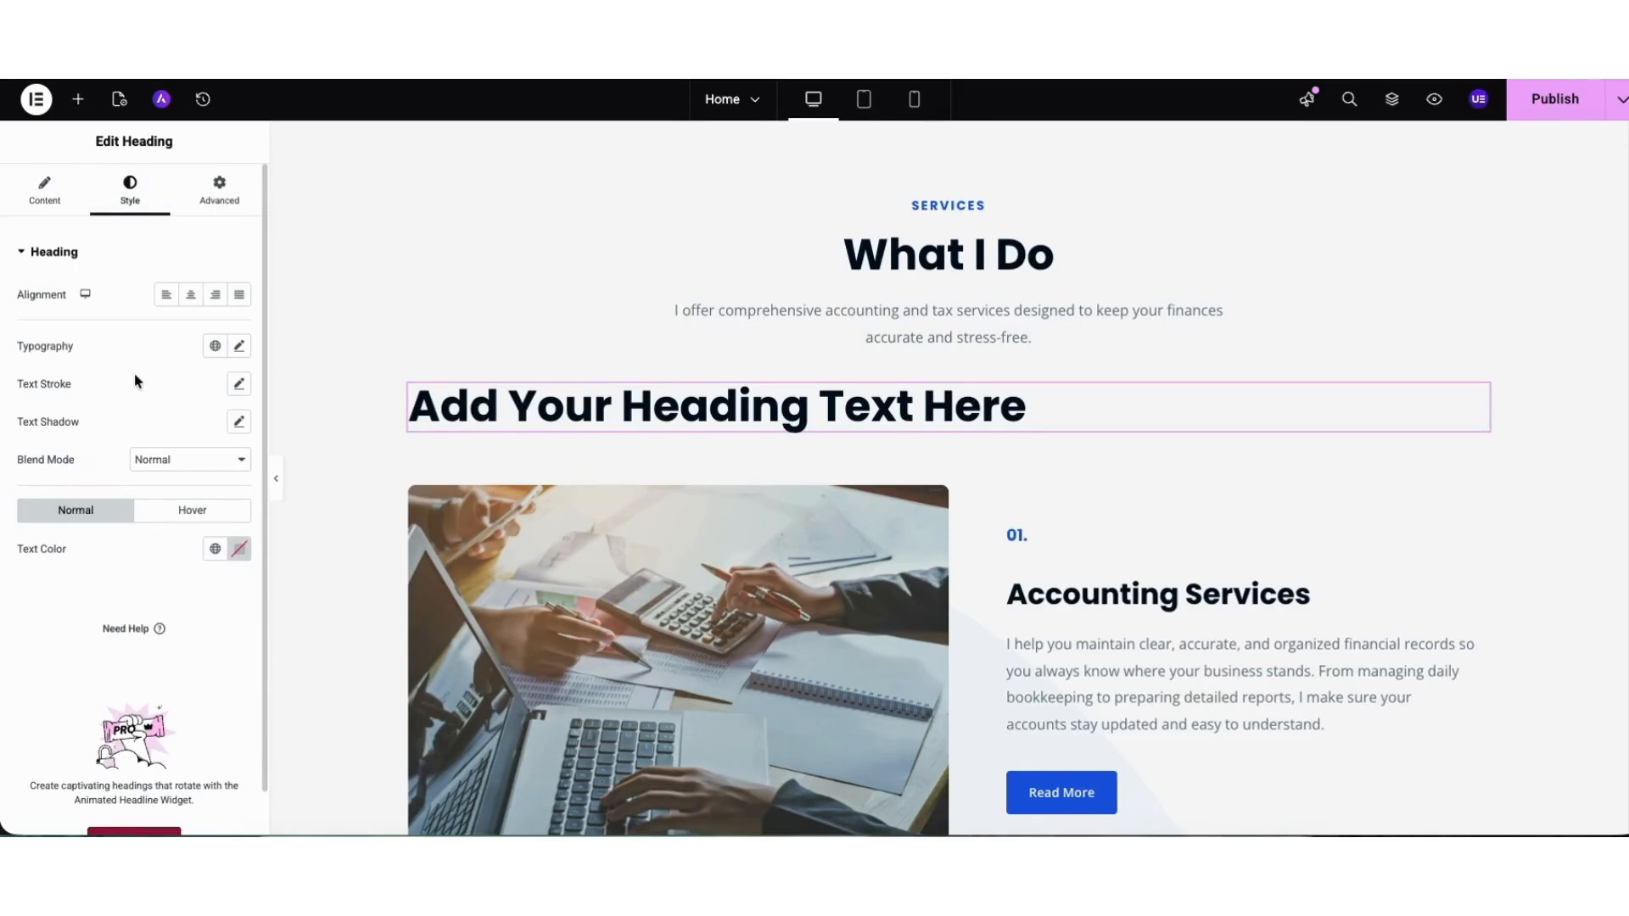
Duplicate the placeholder heading under the What I Do introduction and delete the copy.
right_click(641, 395)
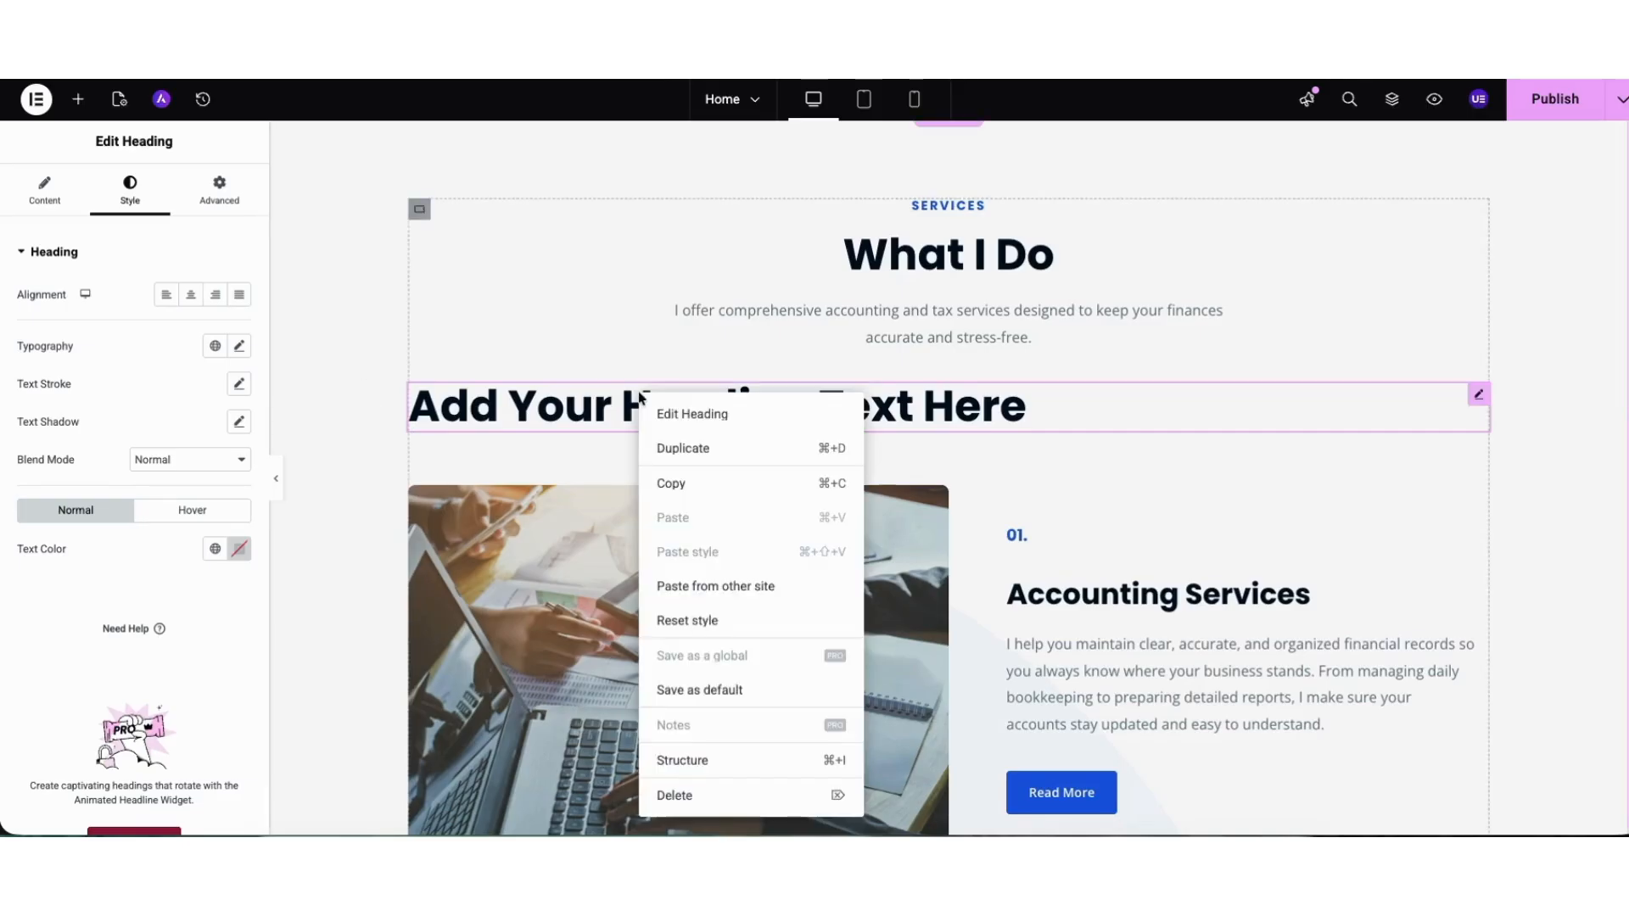
left_click(668, 453)
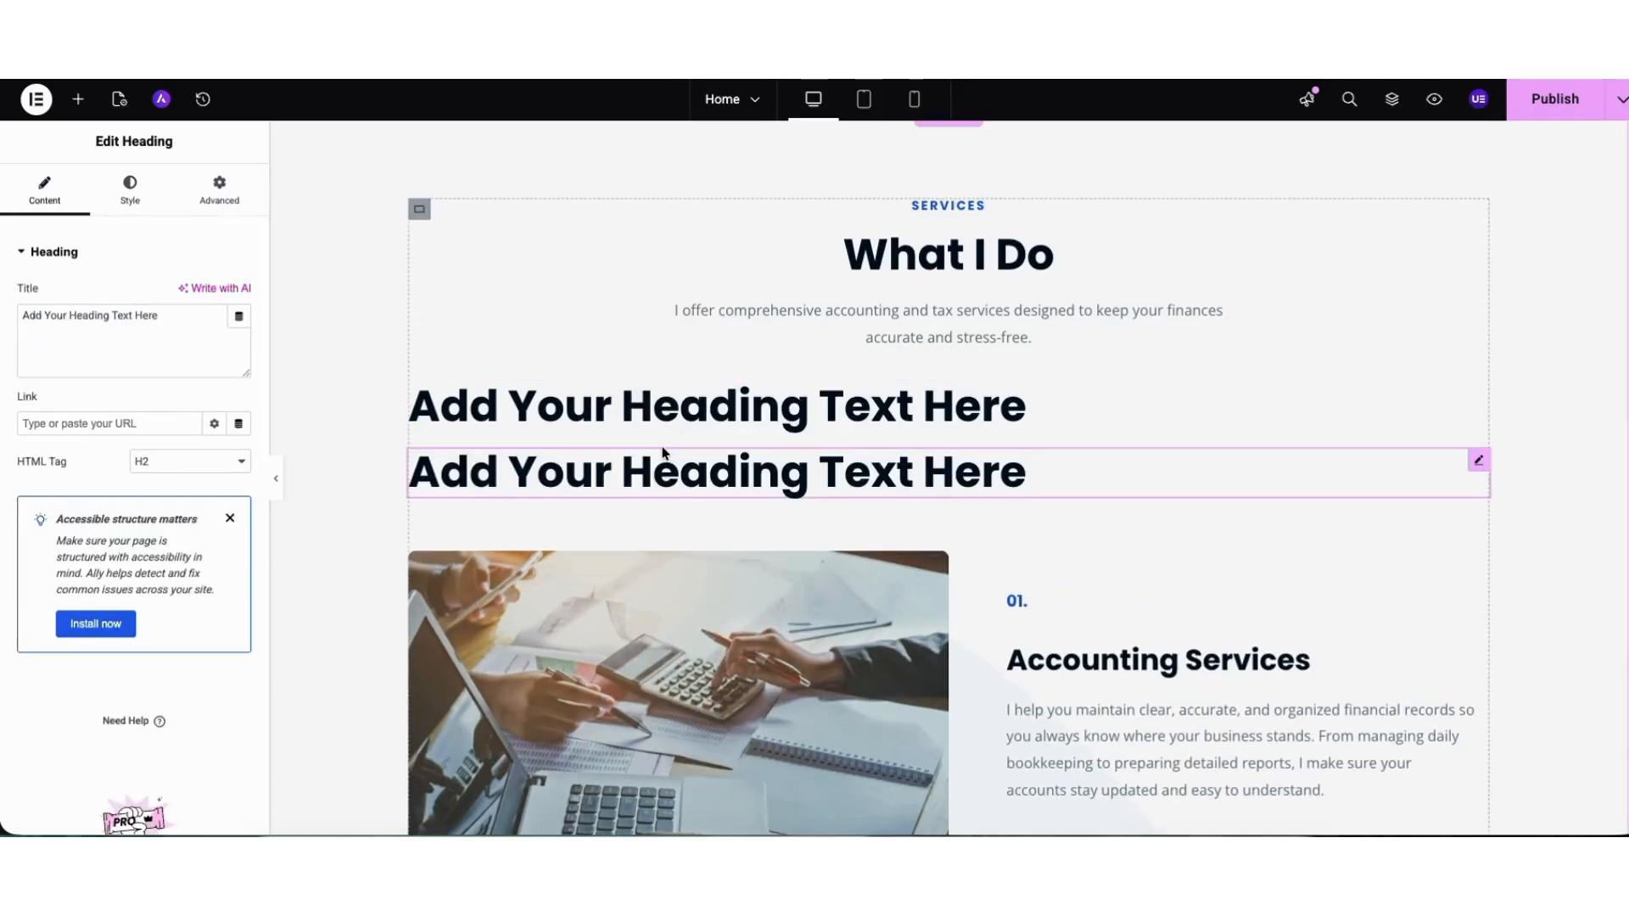
right_click(696, 479)
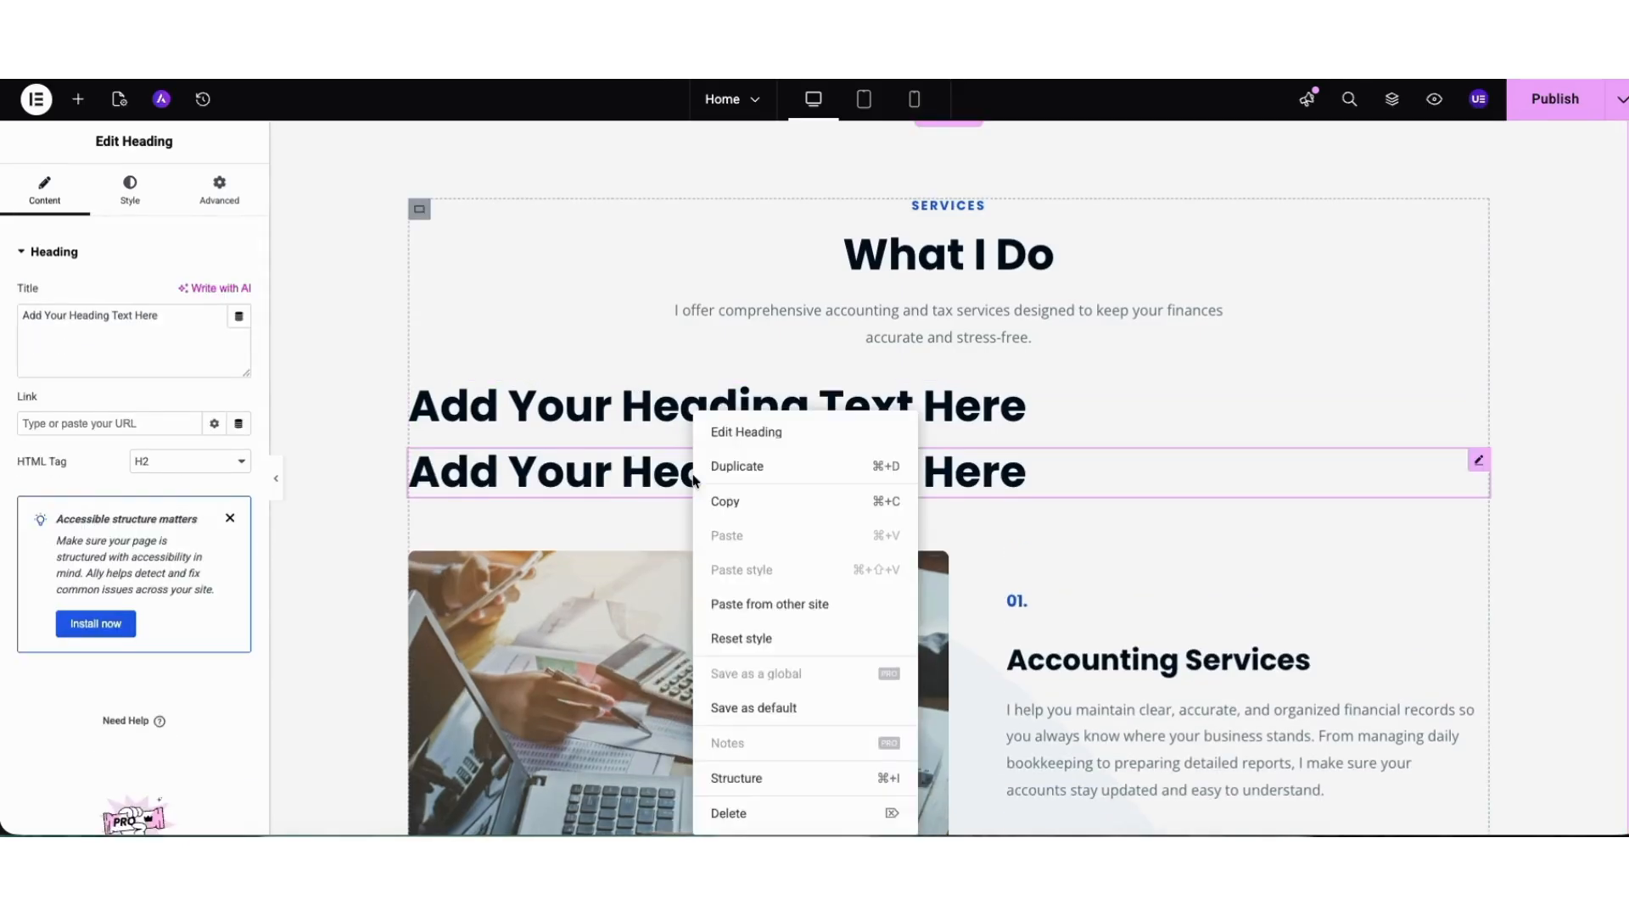
left_click(744, 816)
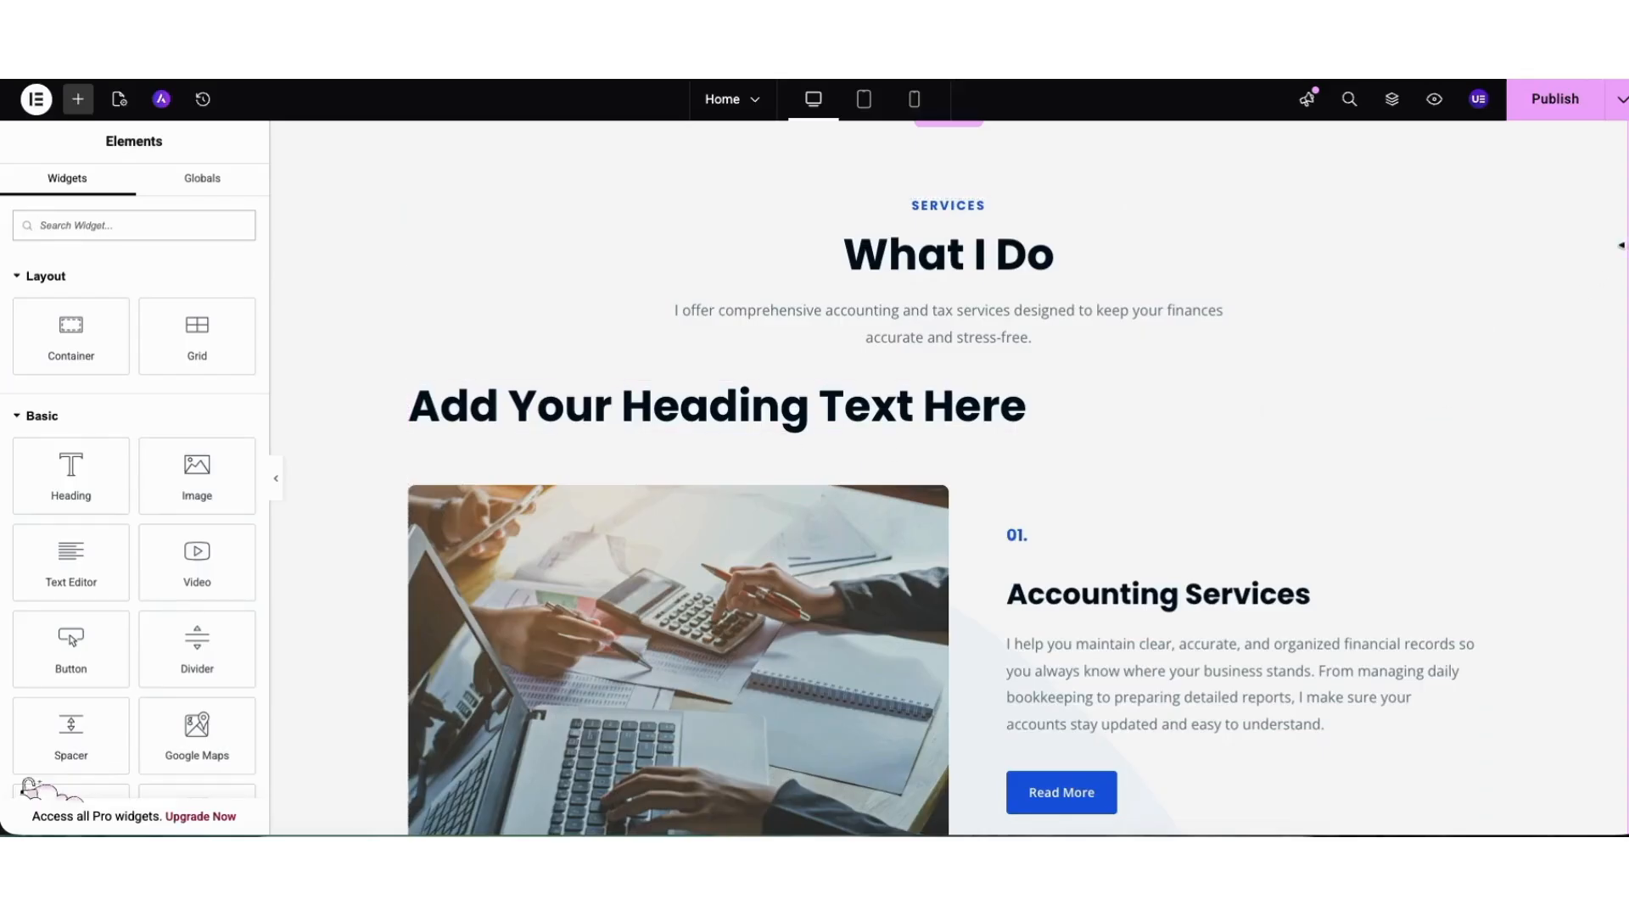
Insert a Flexbox container with a narrow-wide-narrow three-column structure between the hero and the What I Do section.
scroll(1050, 352, "up", 3)
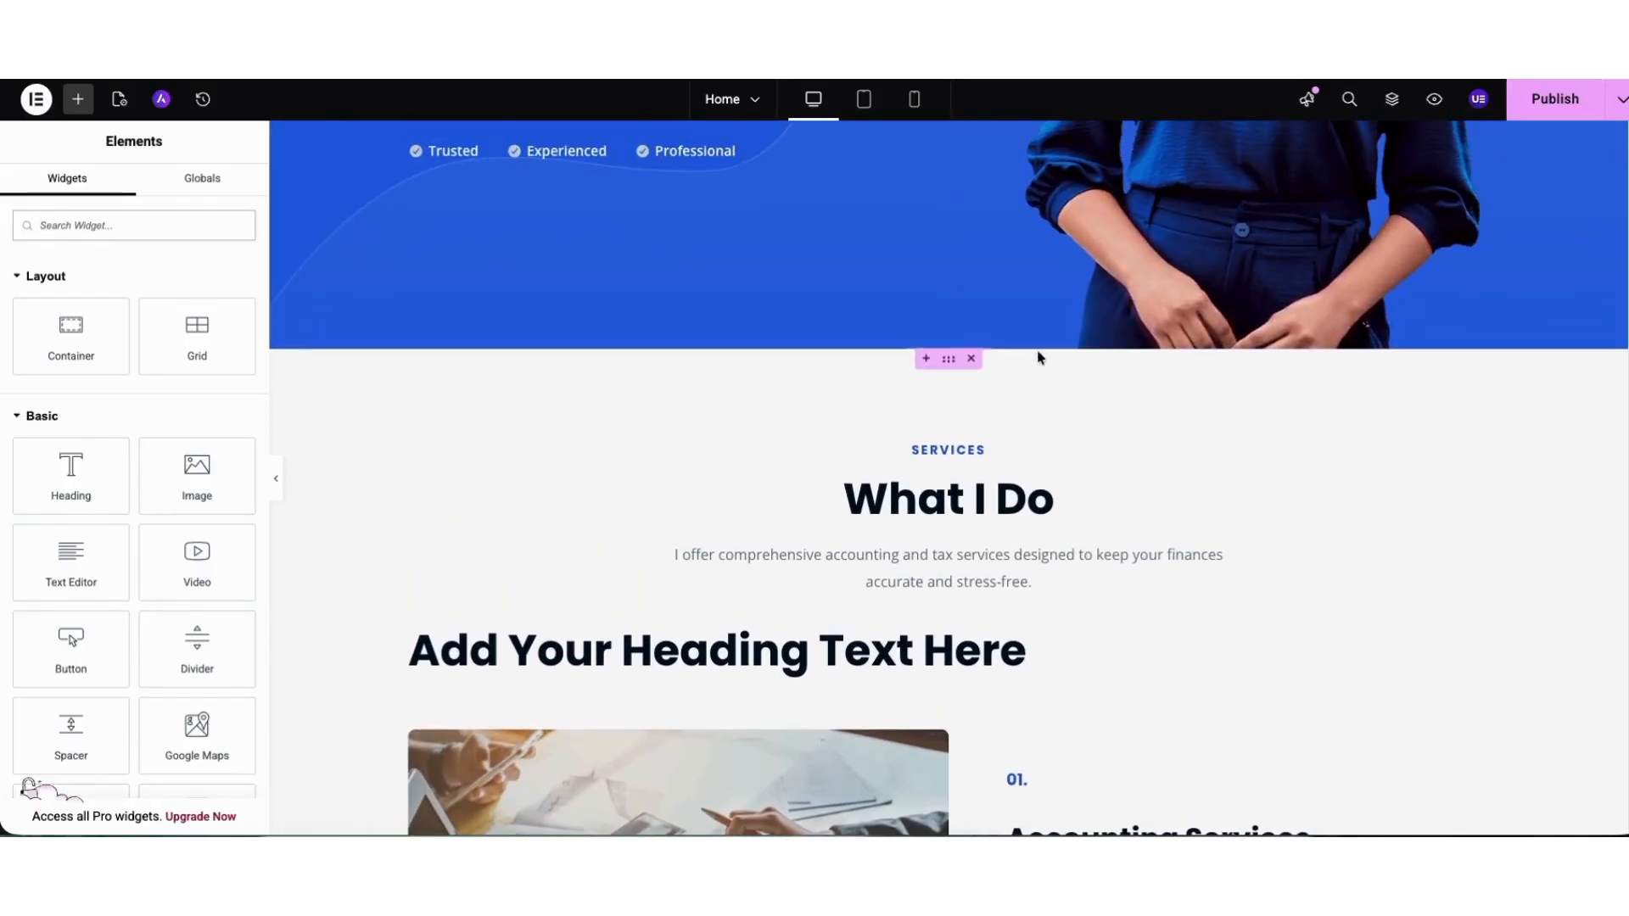
mouse_move(886, 408)
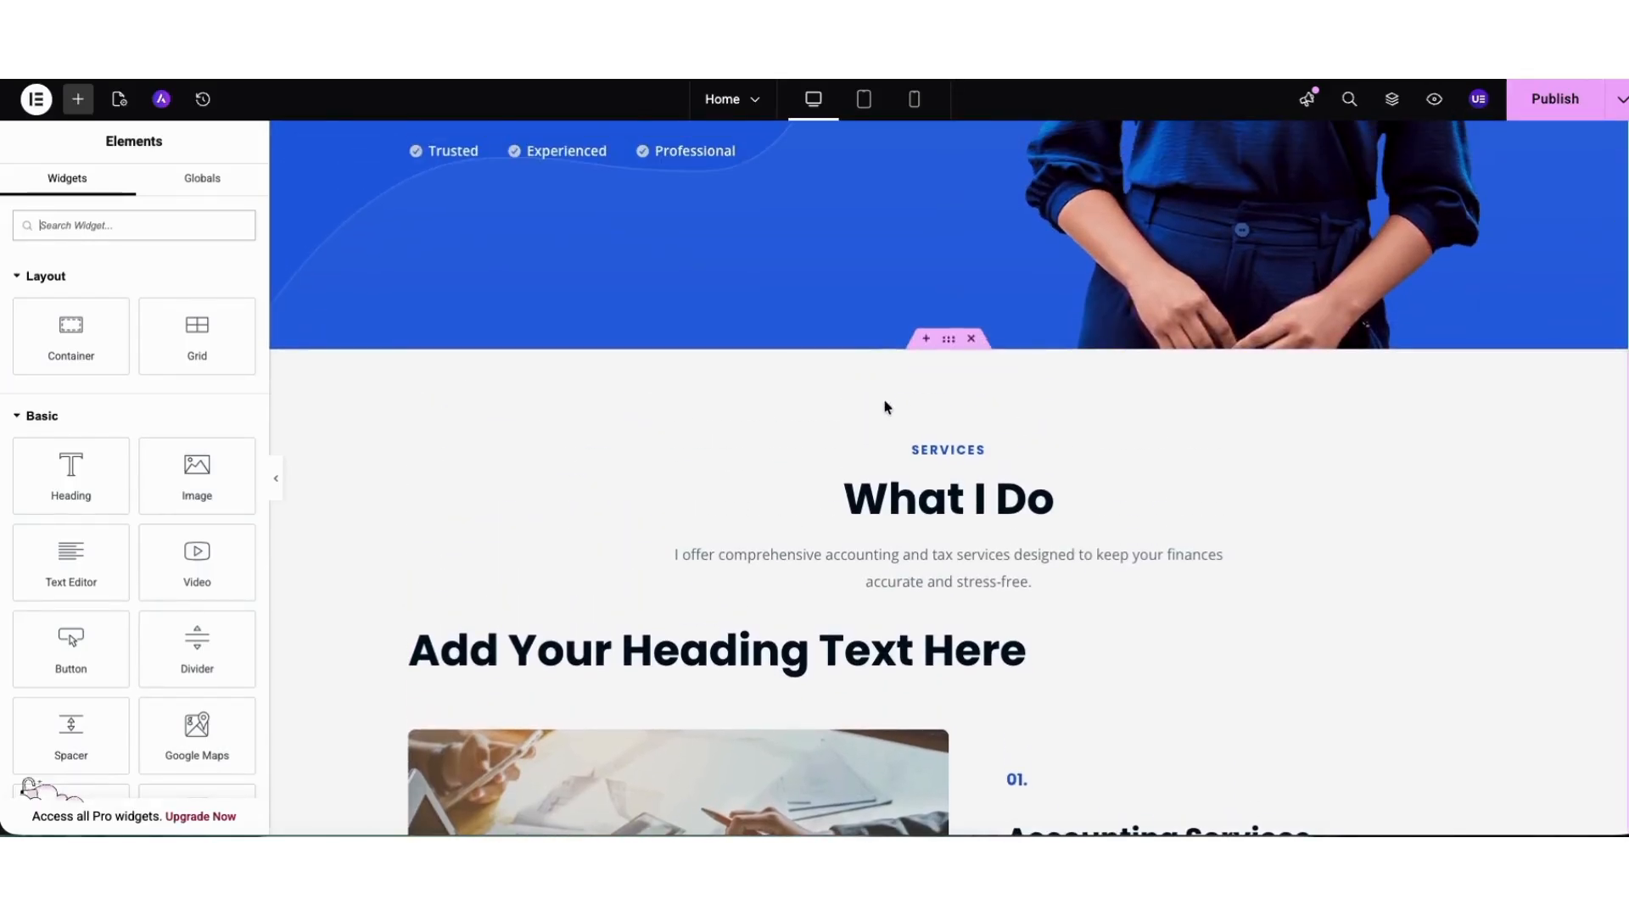
left_click(927, 340)
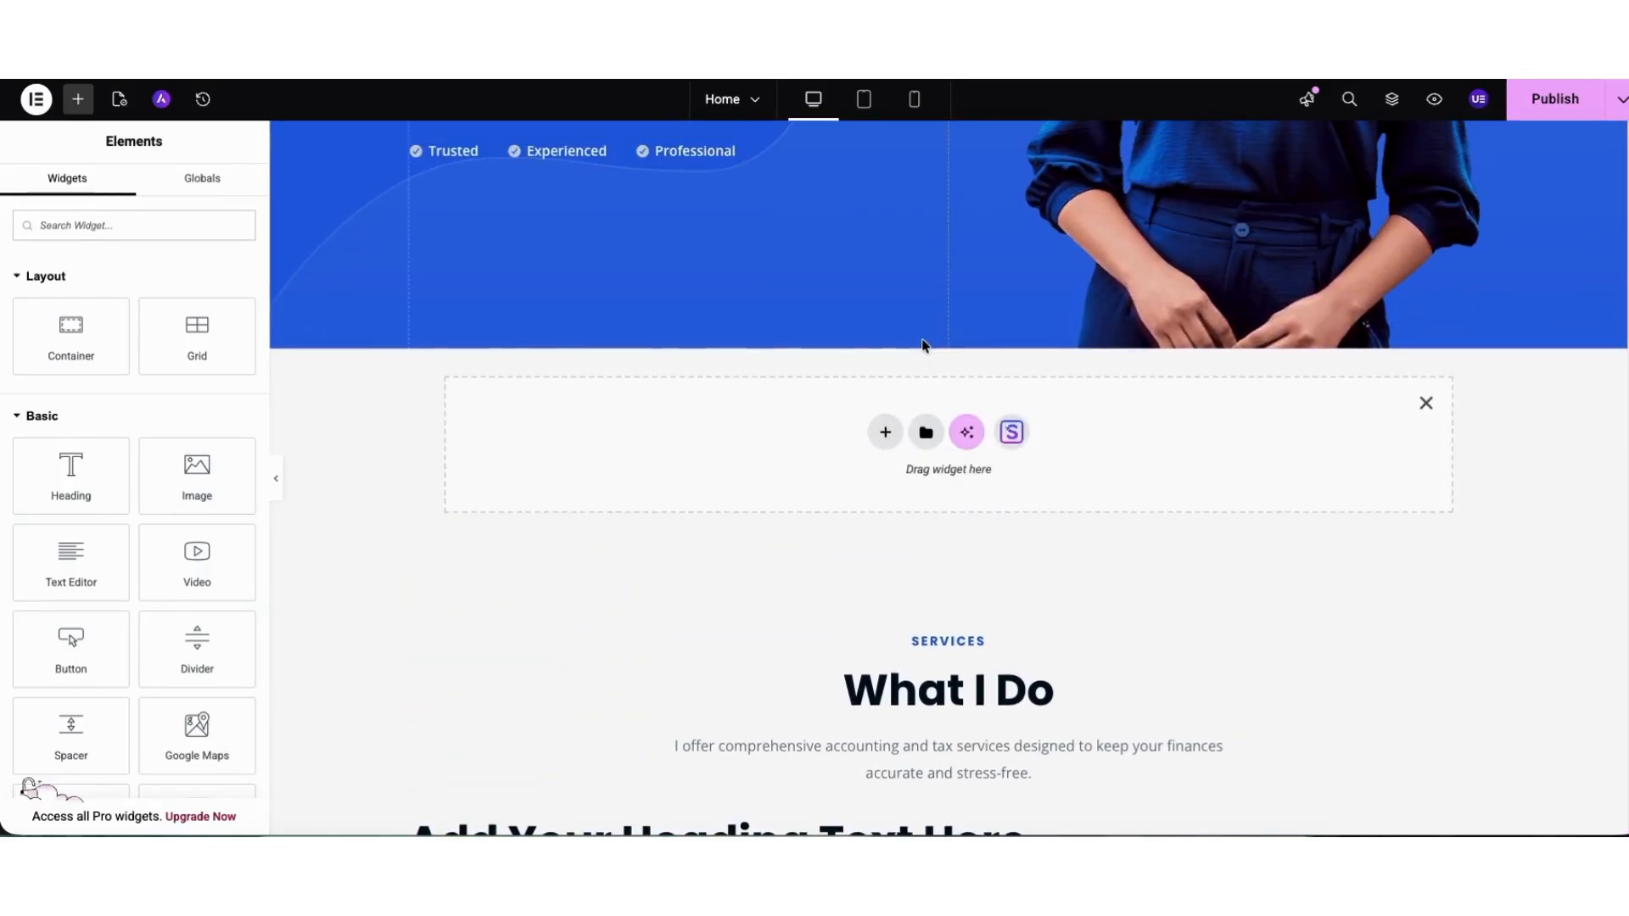
left_click(887, 429)
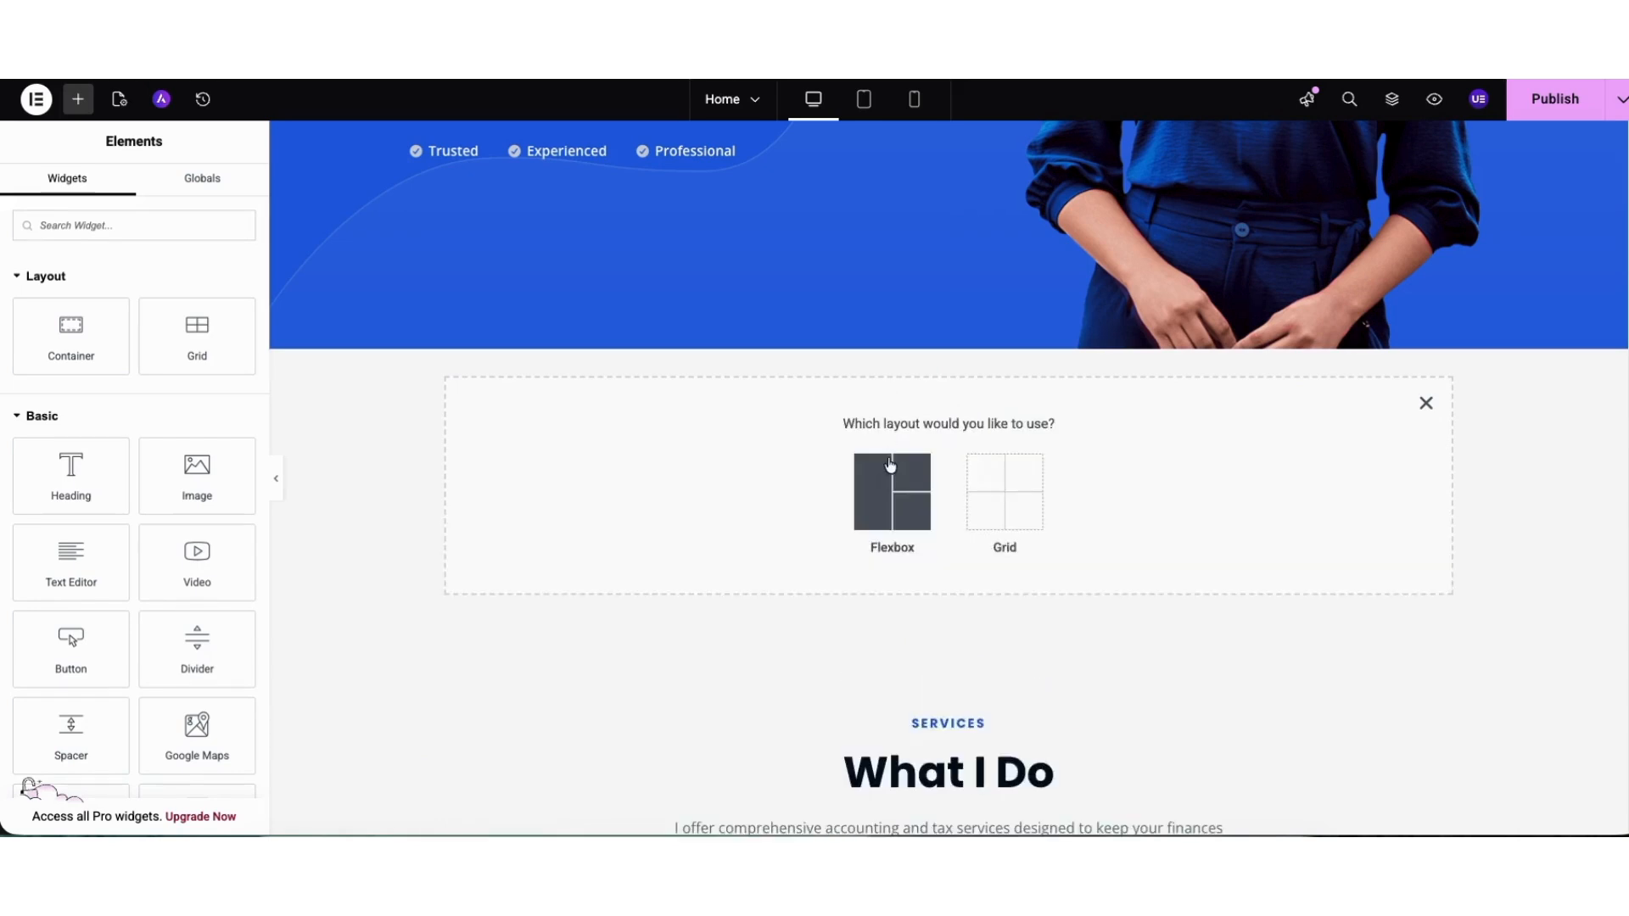
left_click(878, 494)
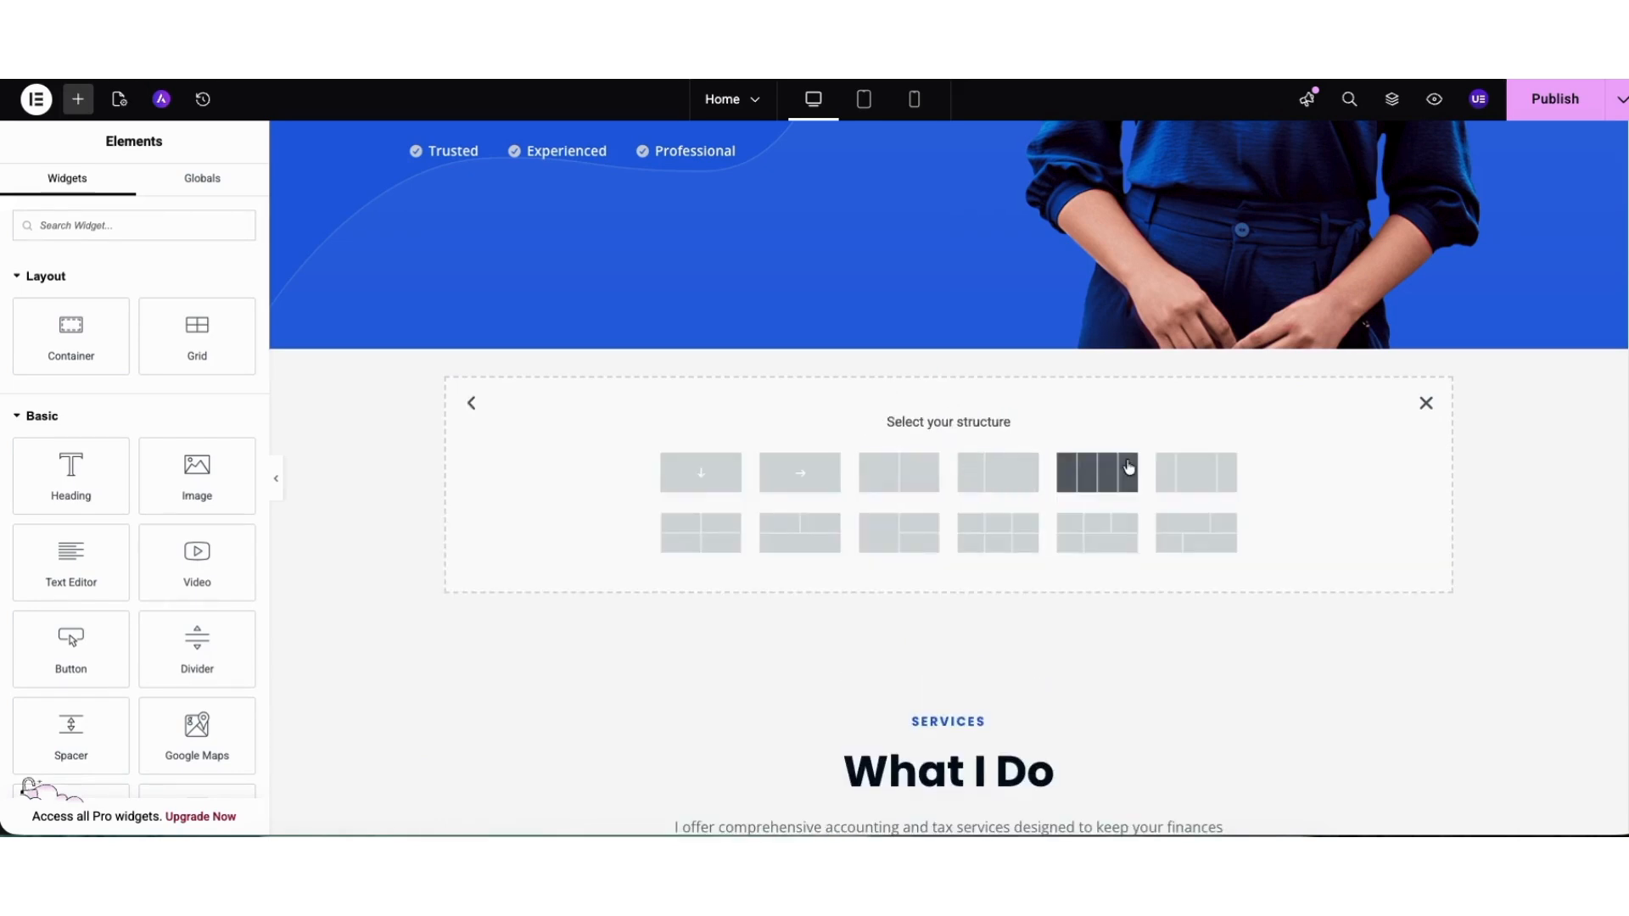
left_click(1197, 473)
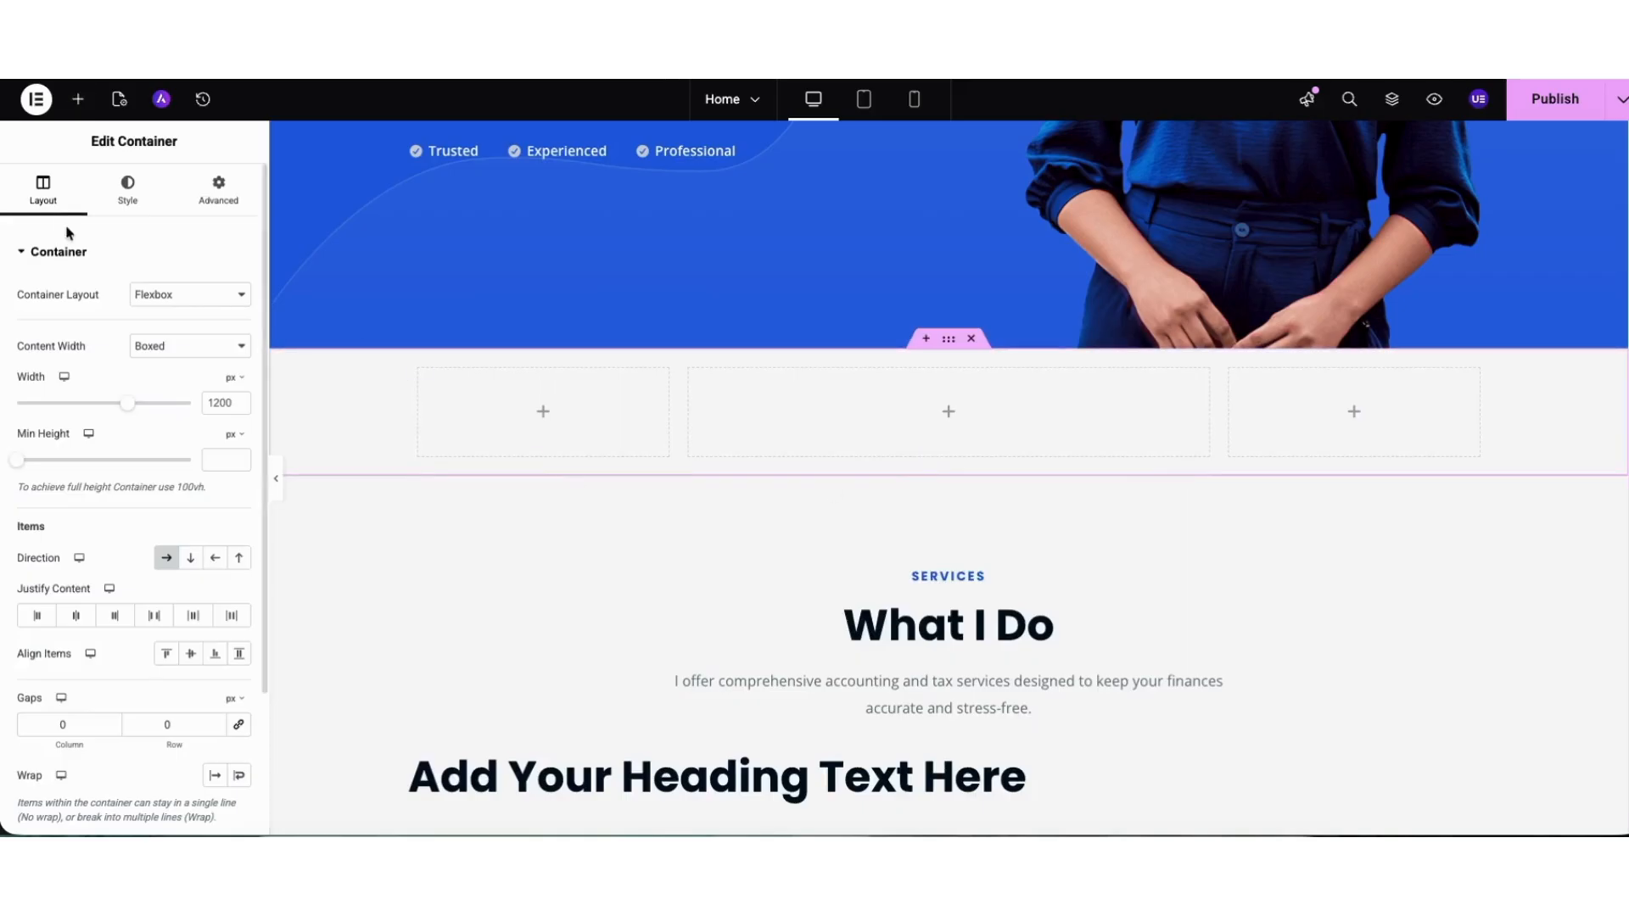
Place a Heading widget in the container's wide middle column and delete the whole container.
left_click(79, 102)
left_click_drag(94, 443, 854, 400)
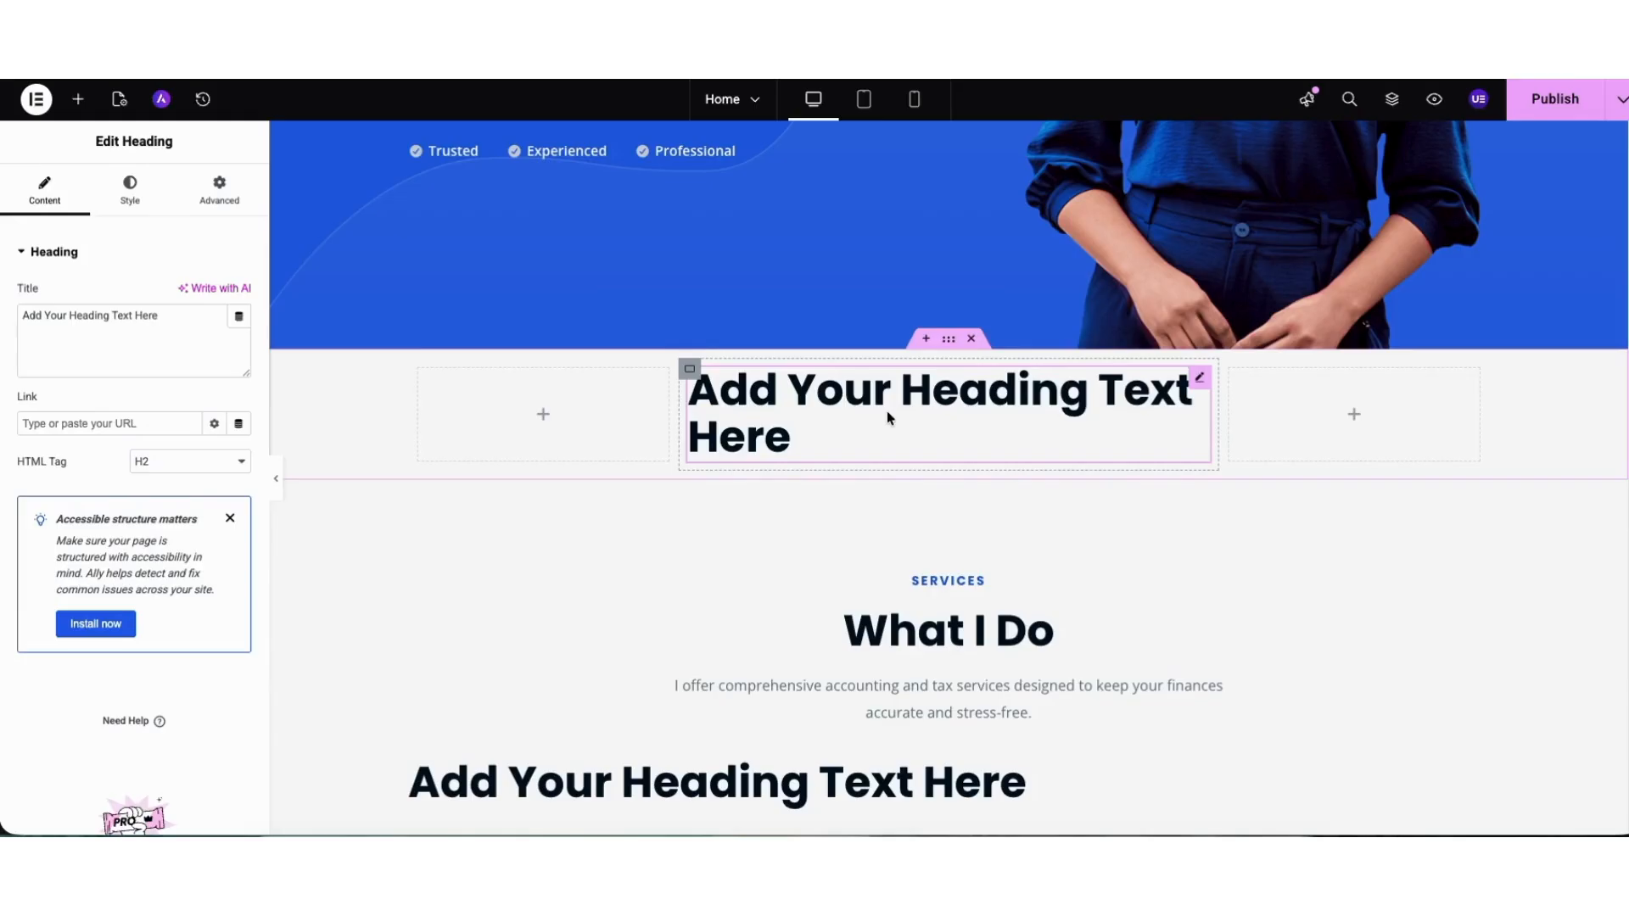
left_click_drag(949, 344, 858, 379)
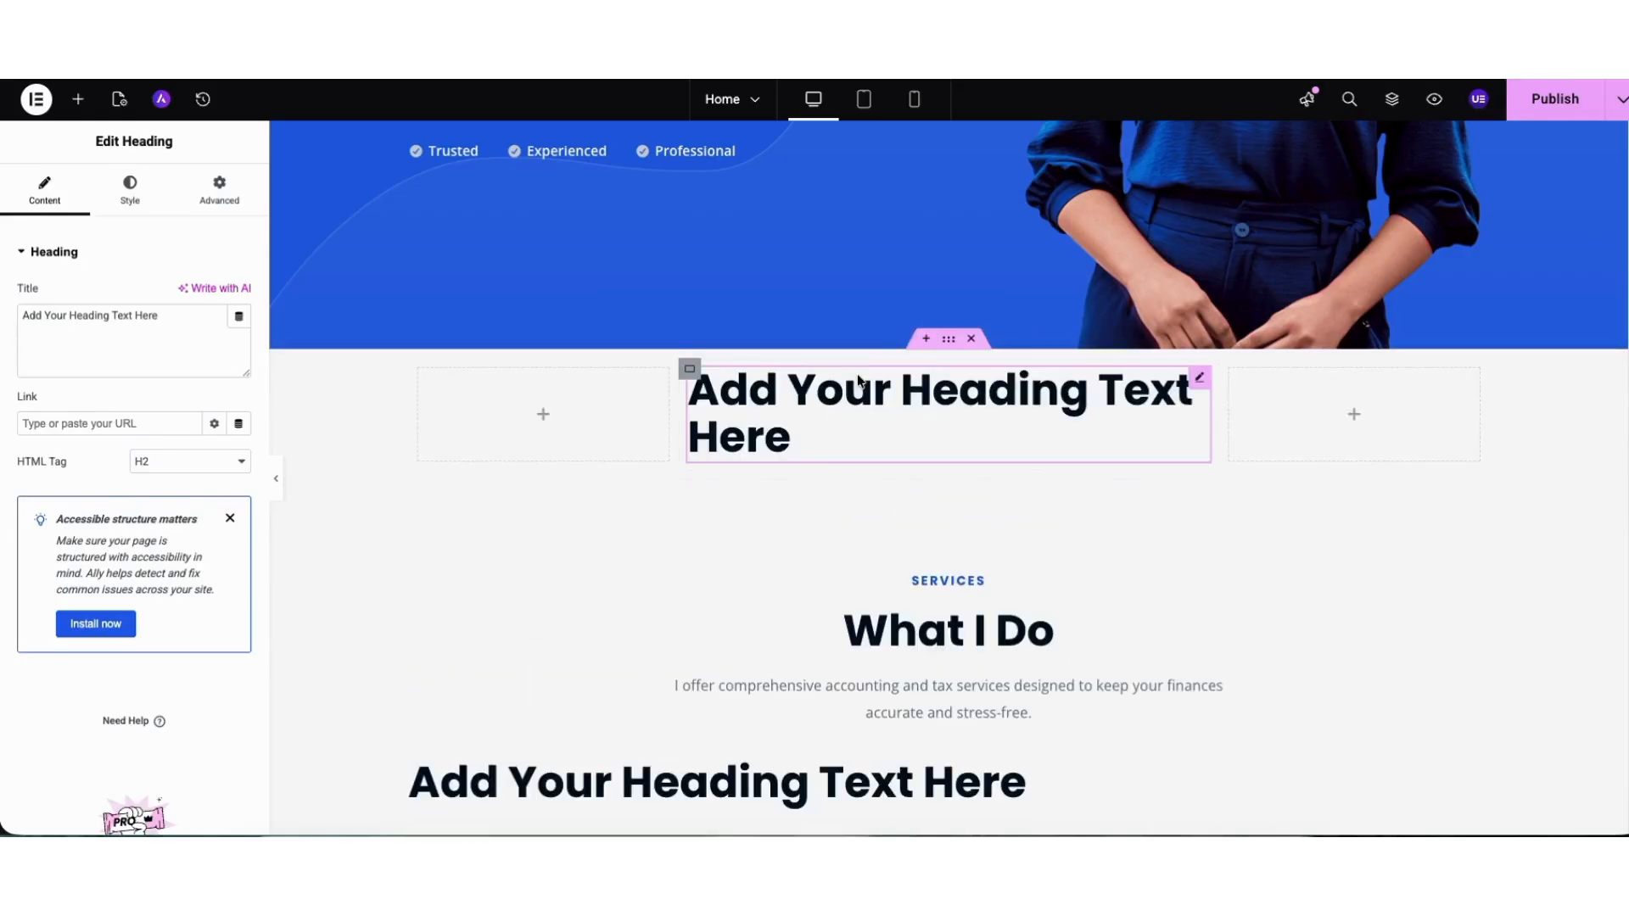
left_click(972, 341)
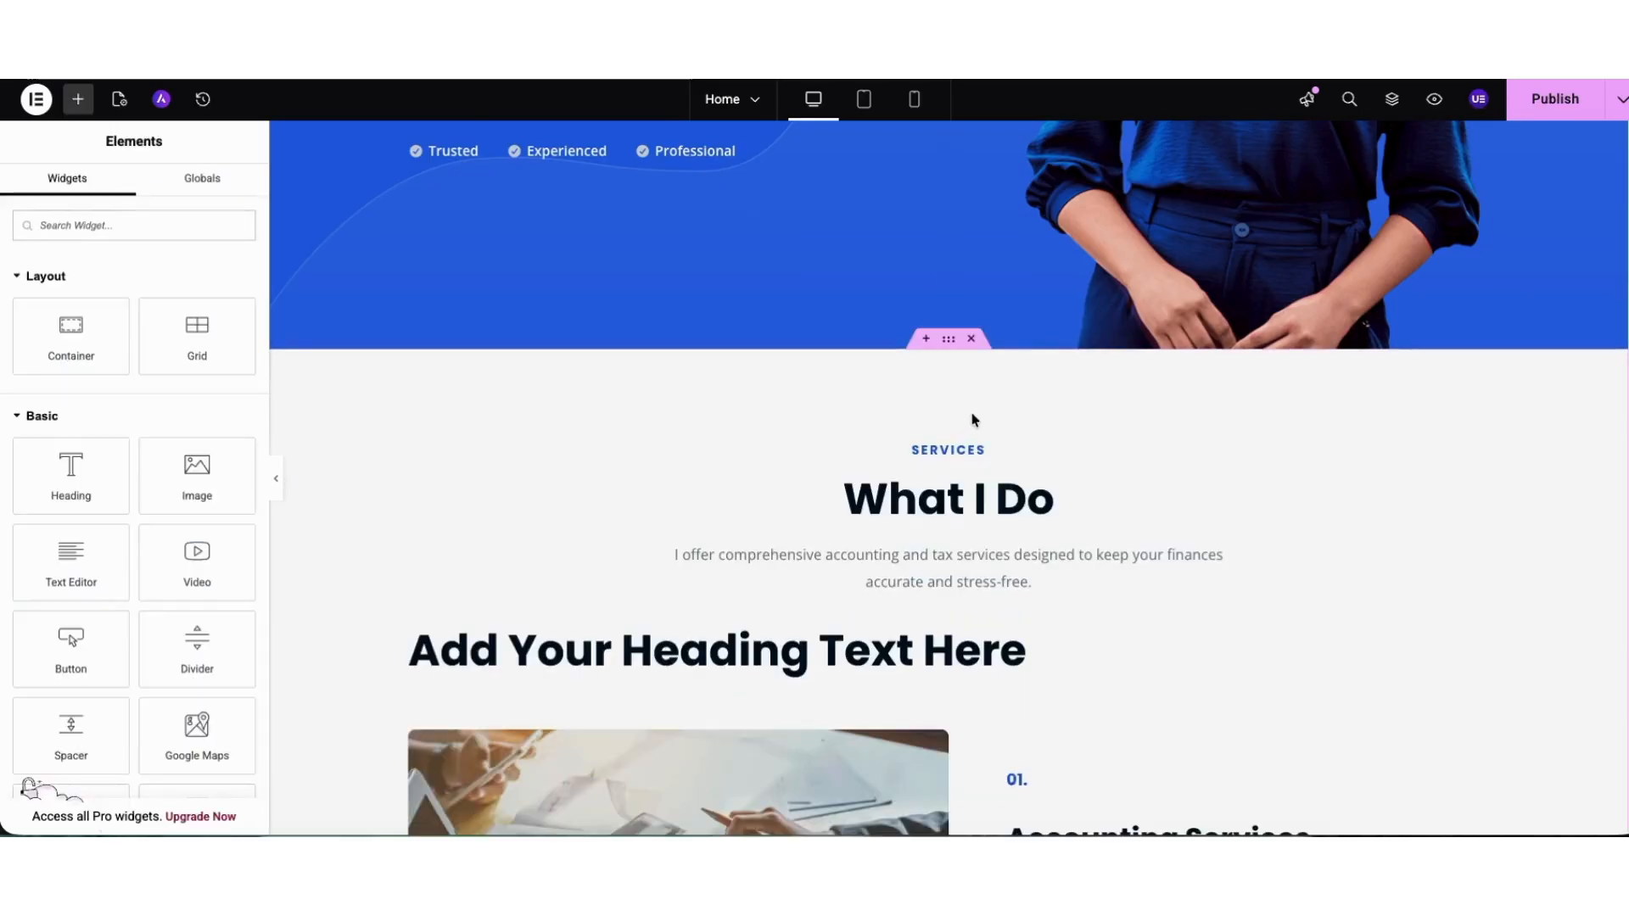
Import the starter template block with a secondary heading and an office building image at the end of the page, above the footer.
scroll(1586, 425, "down", 15)
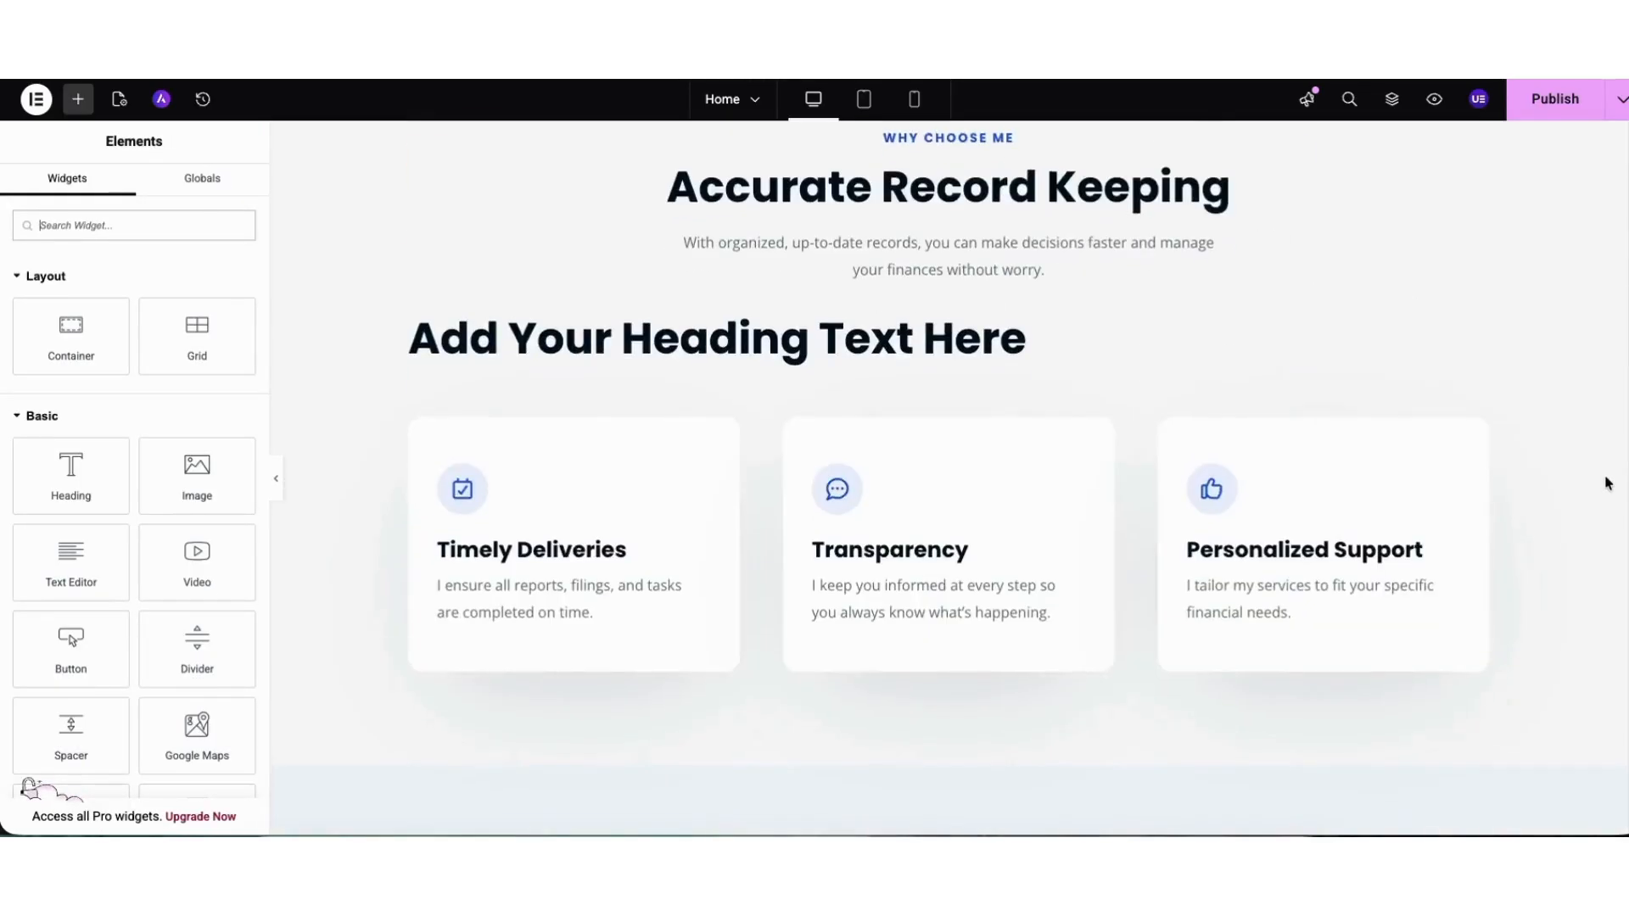
scroll(1578, 654, "down", 10)
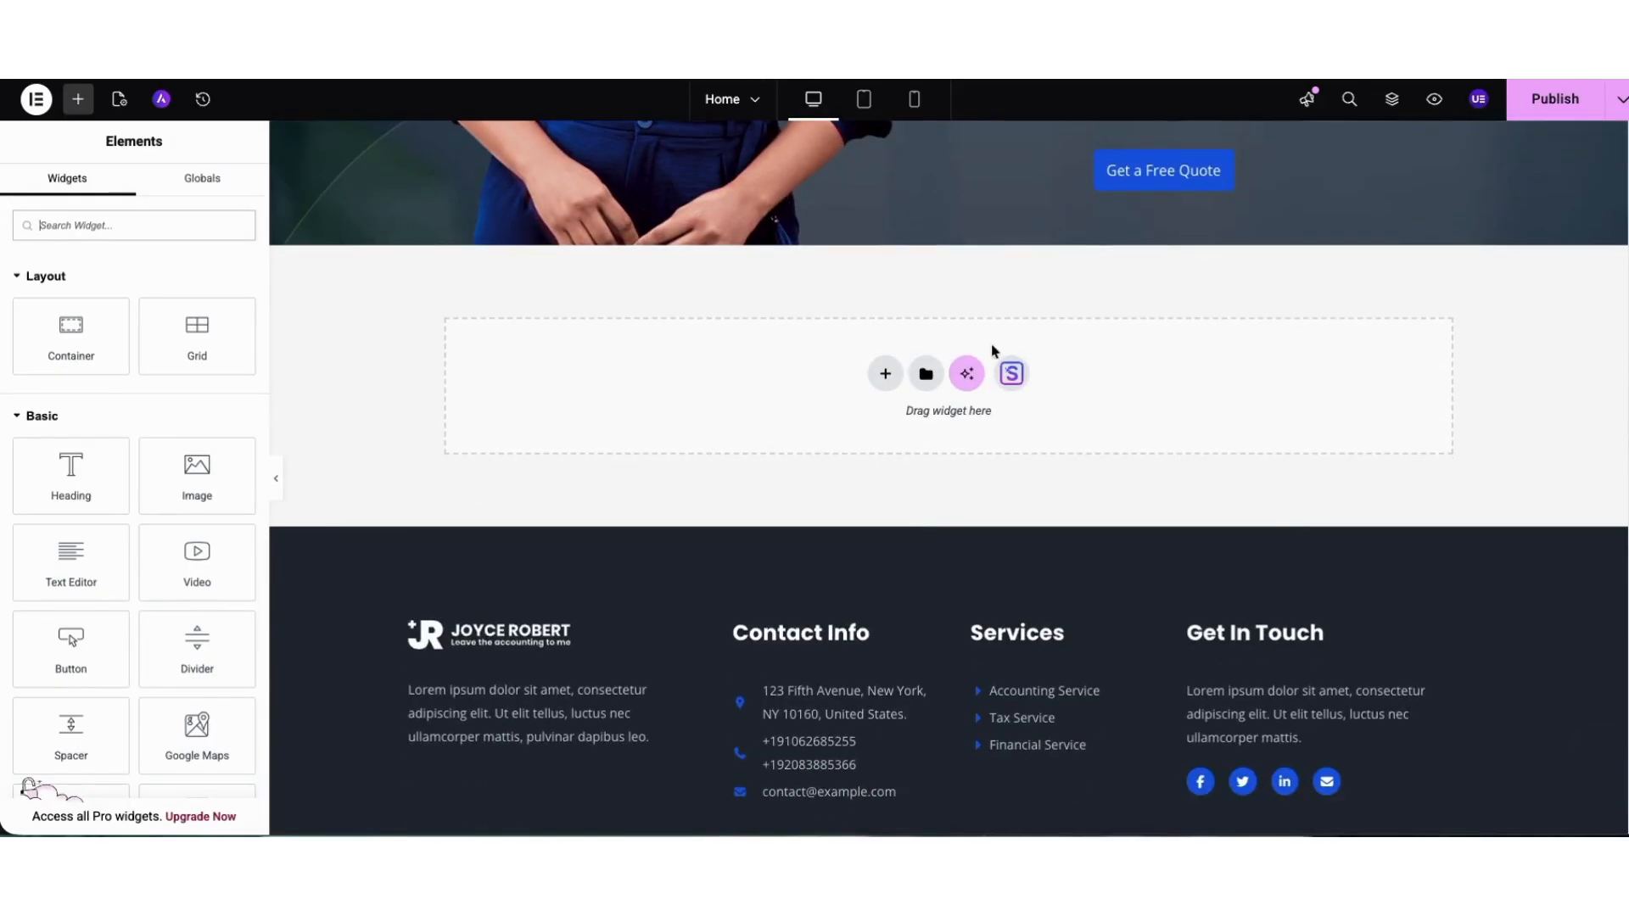
left_click(1011, 377)
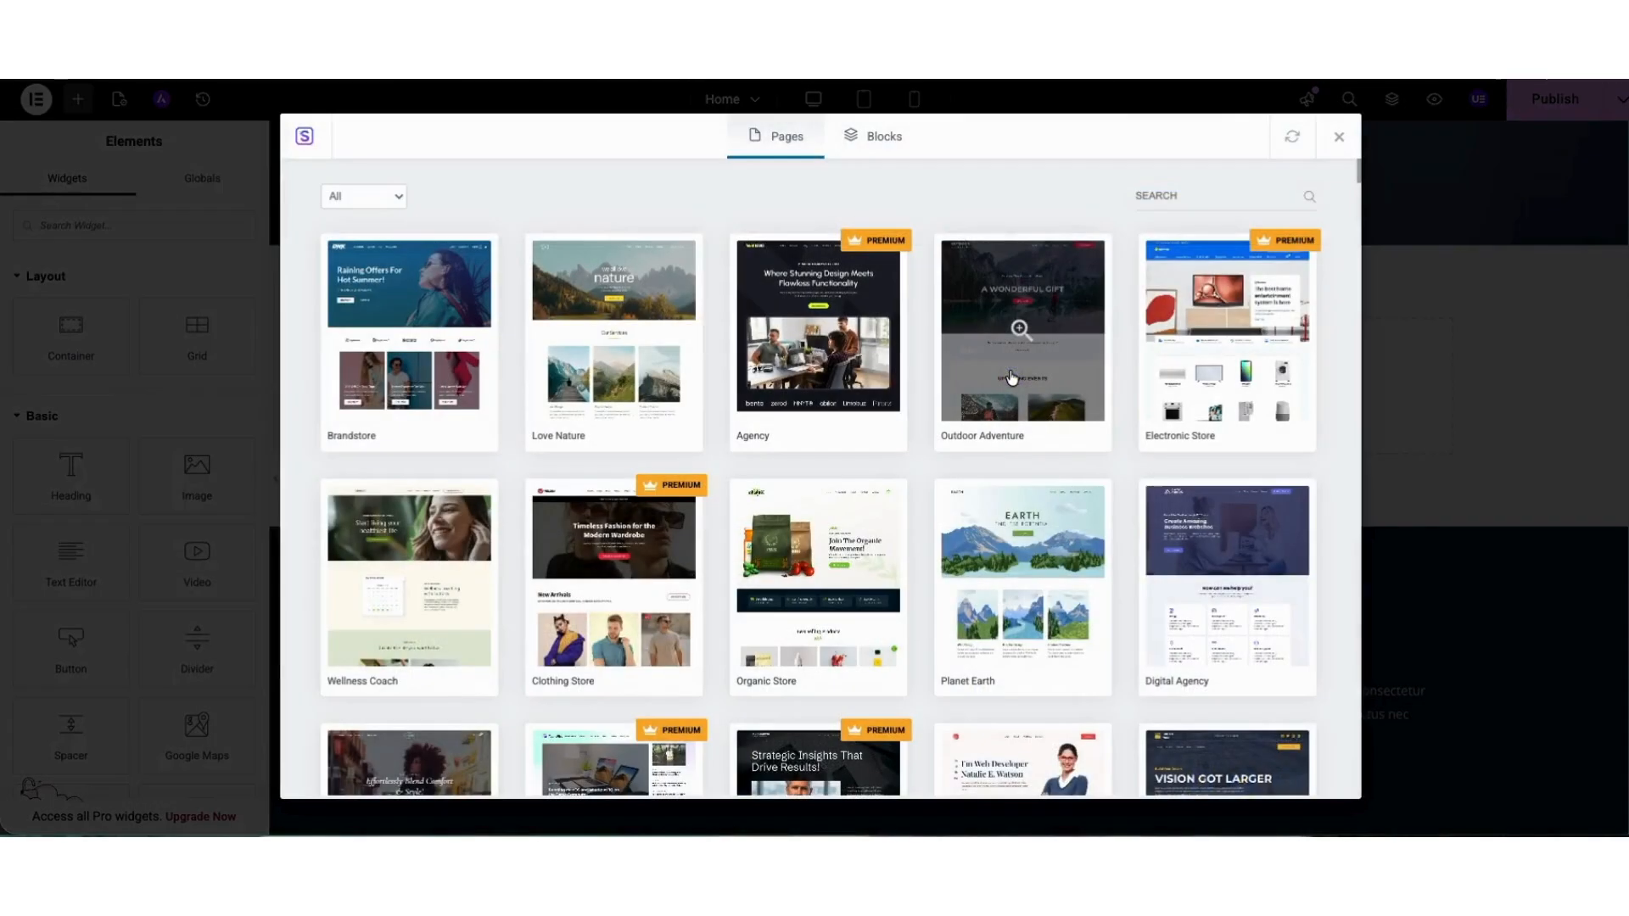
left_click(880, 138)
left_click_drag(1357, 174, 1358, 240)
left_click_drag(1355, 255, 1353, 168)
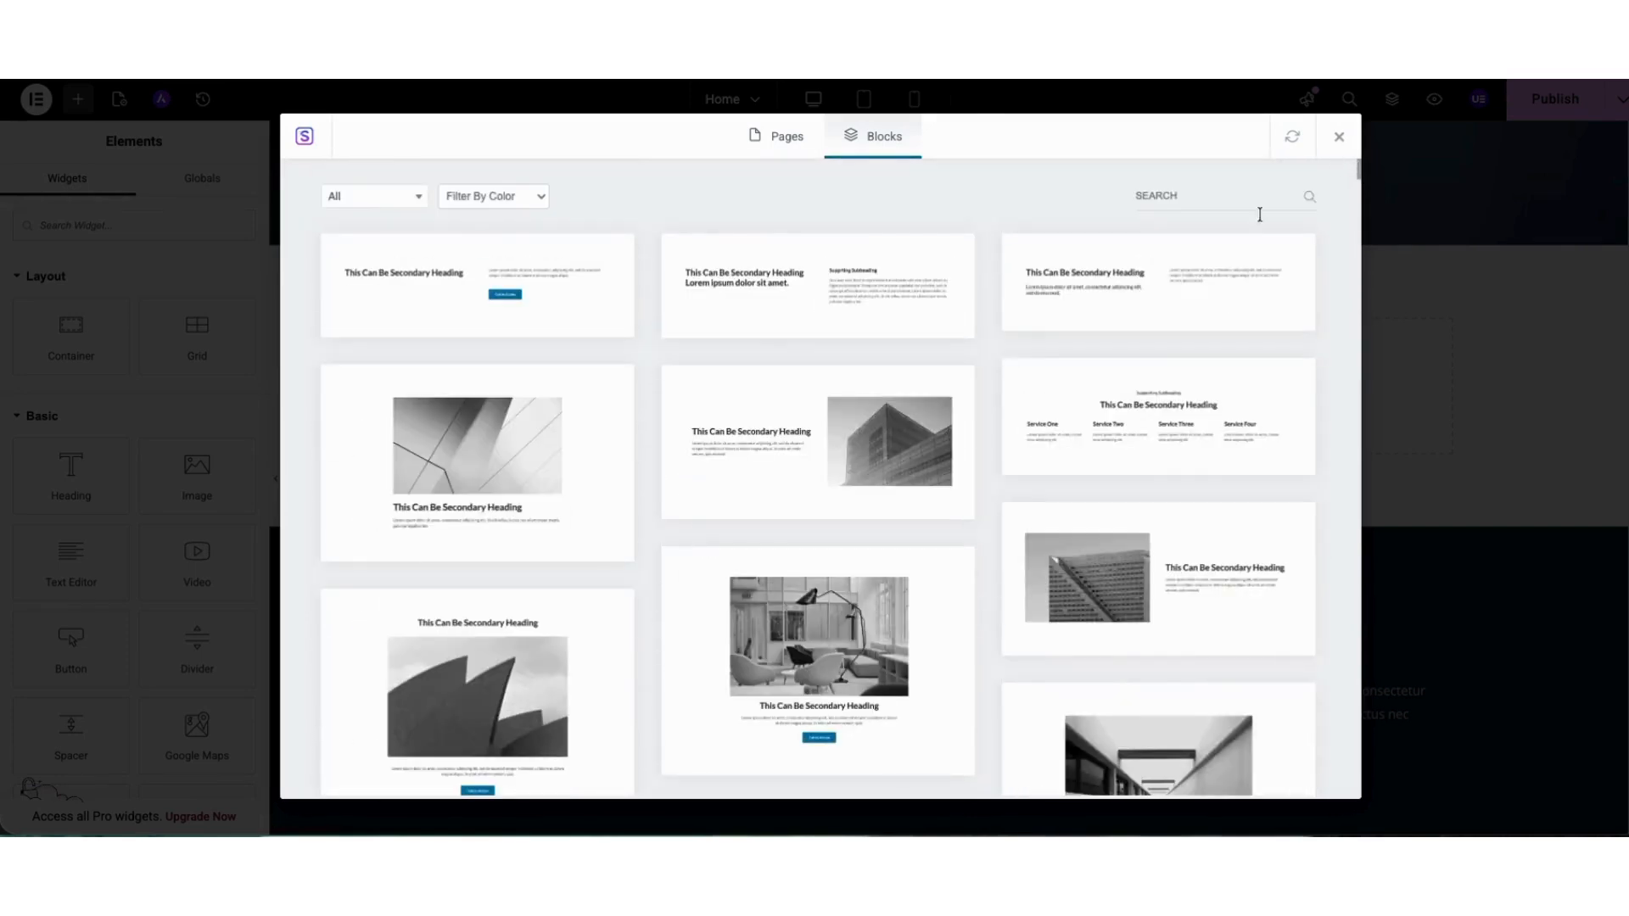
left_click(791, 440)
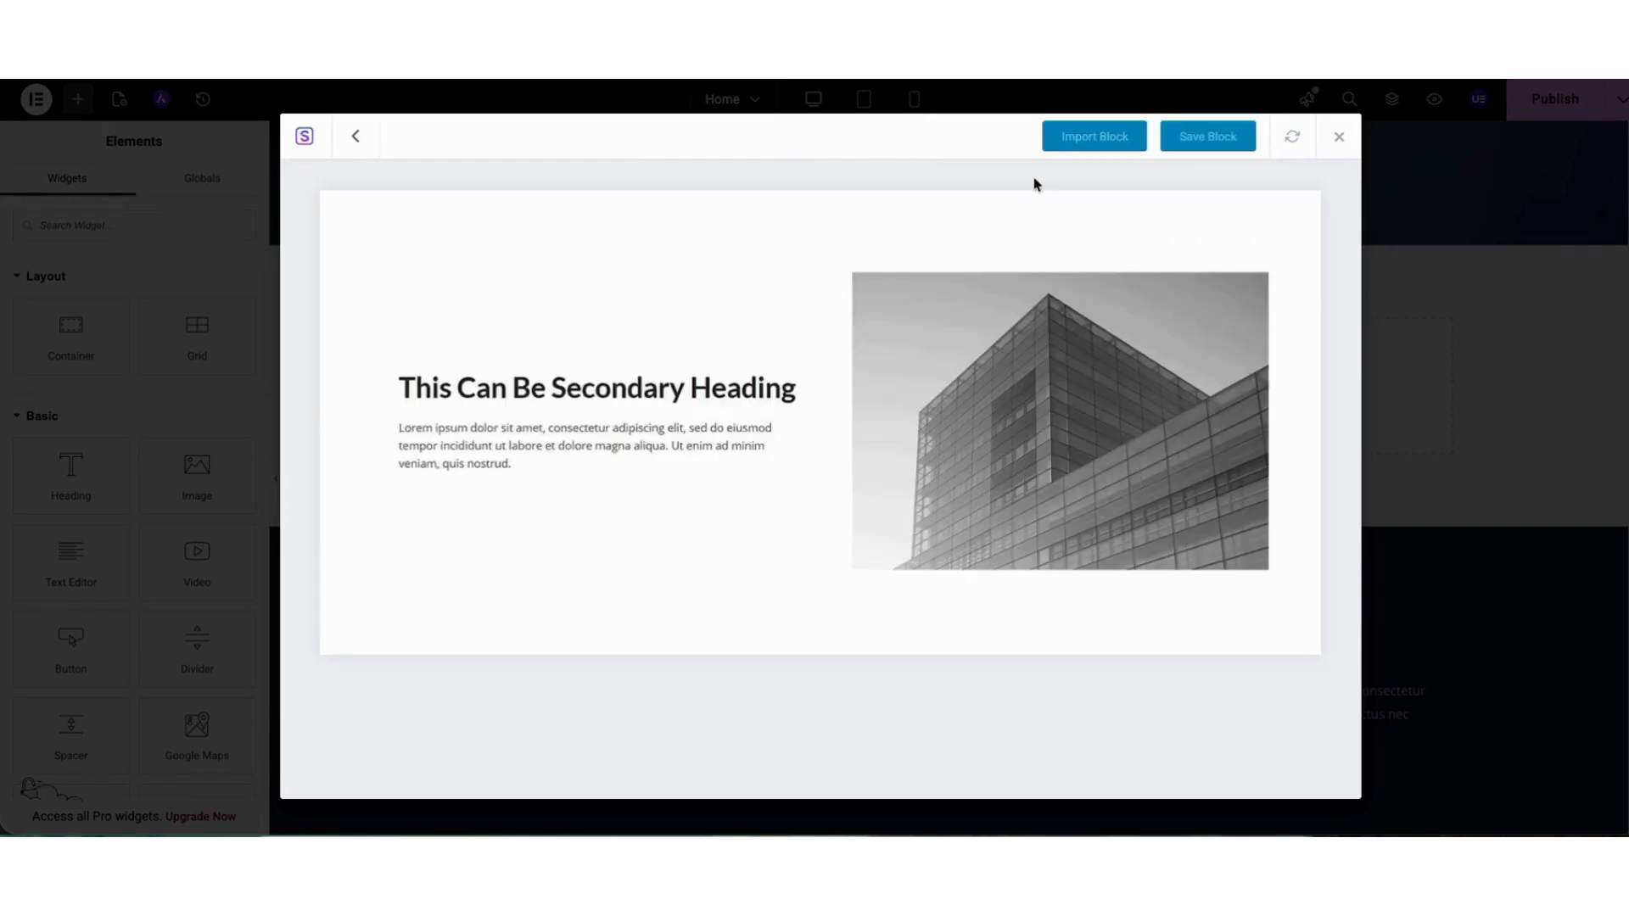
left_click(1058, 144)
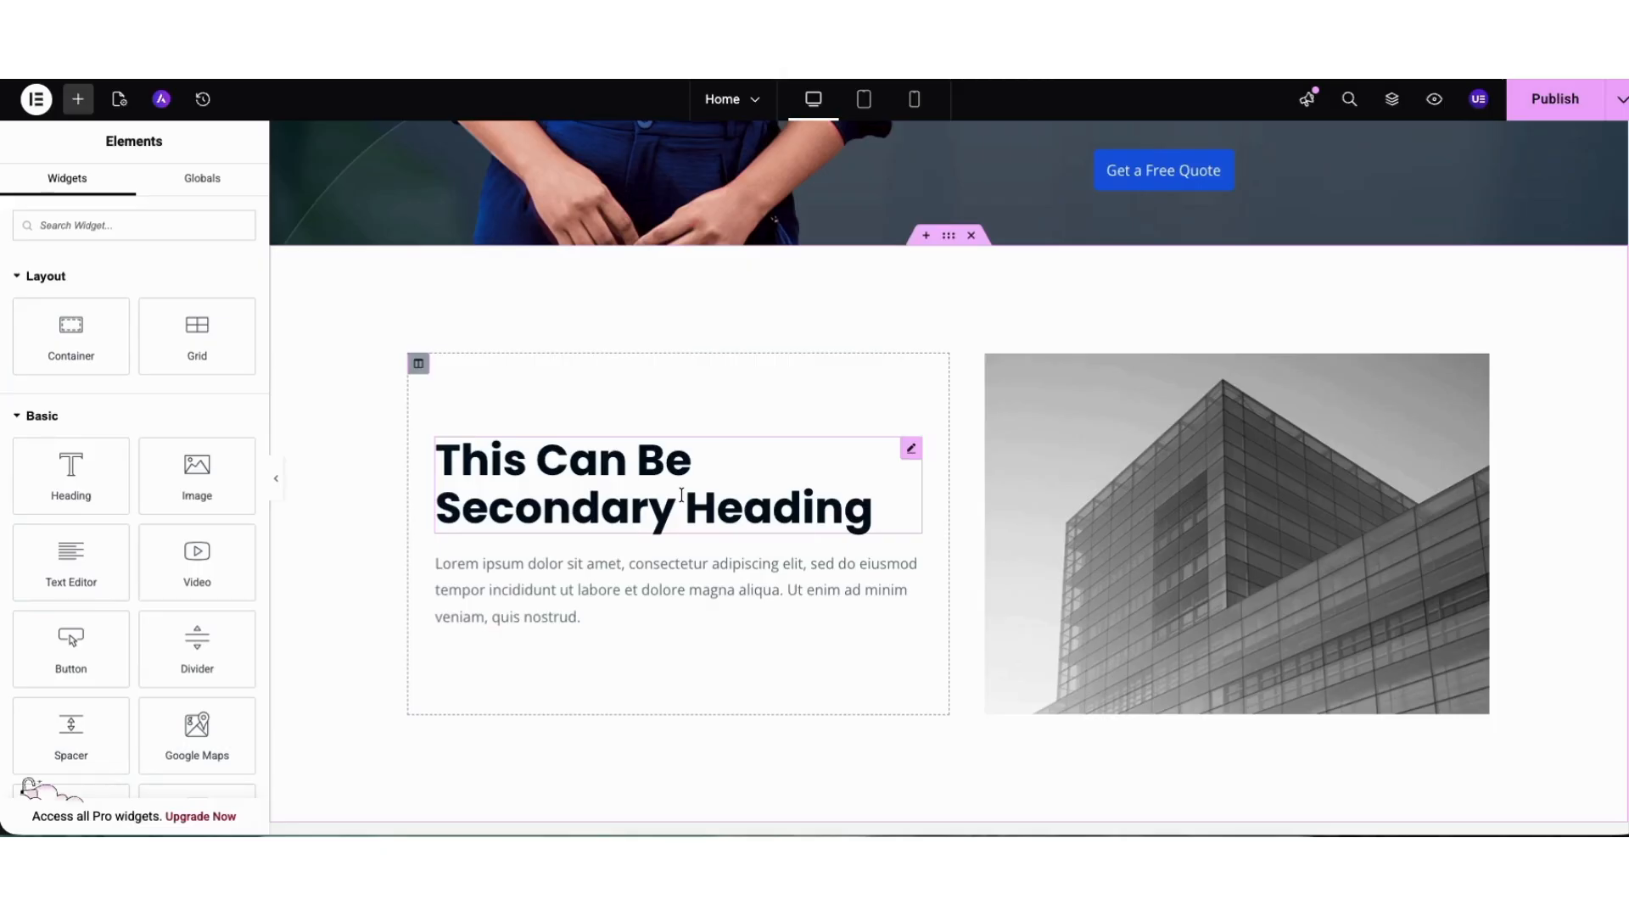
Review the Request A Quote form section and save the page as a draft.
scroll(1612, 574, "down", 10)
scroll(1612, 553, "up", 6)
scroll(1612, 594, "down", 6)
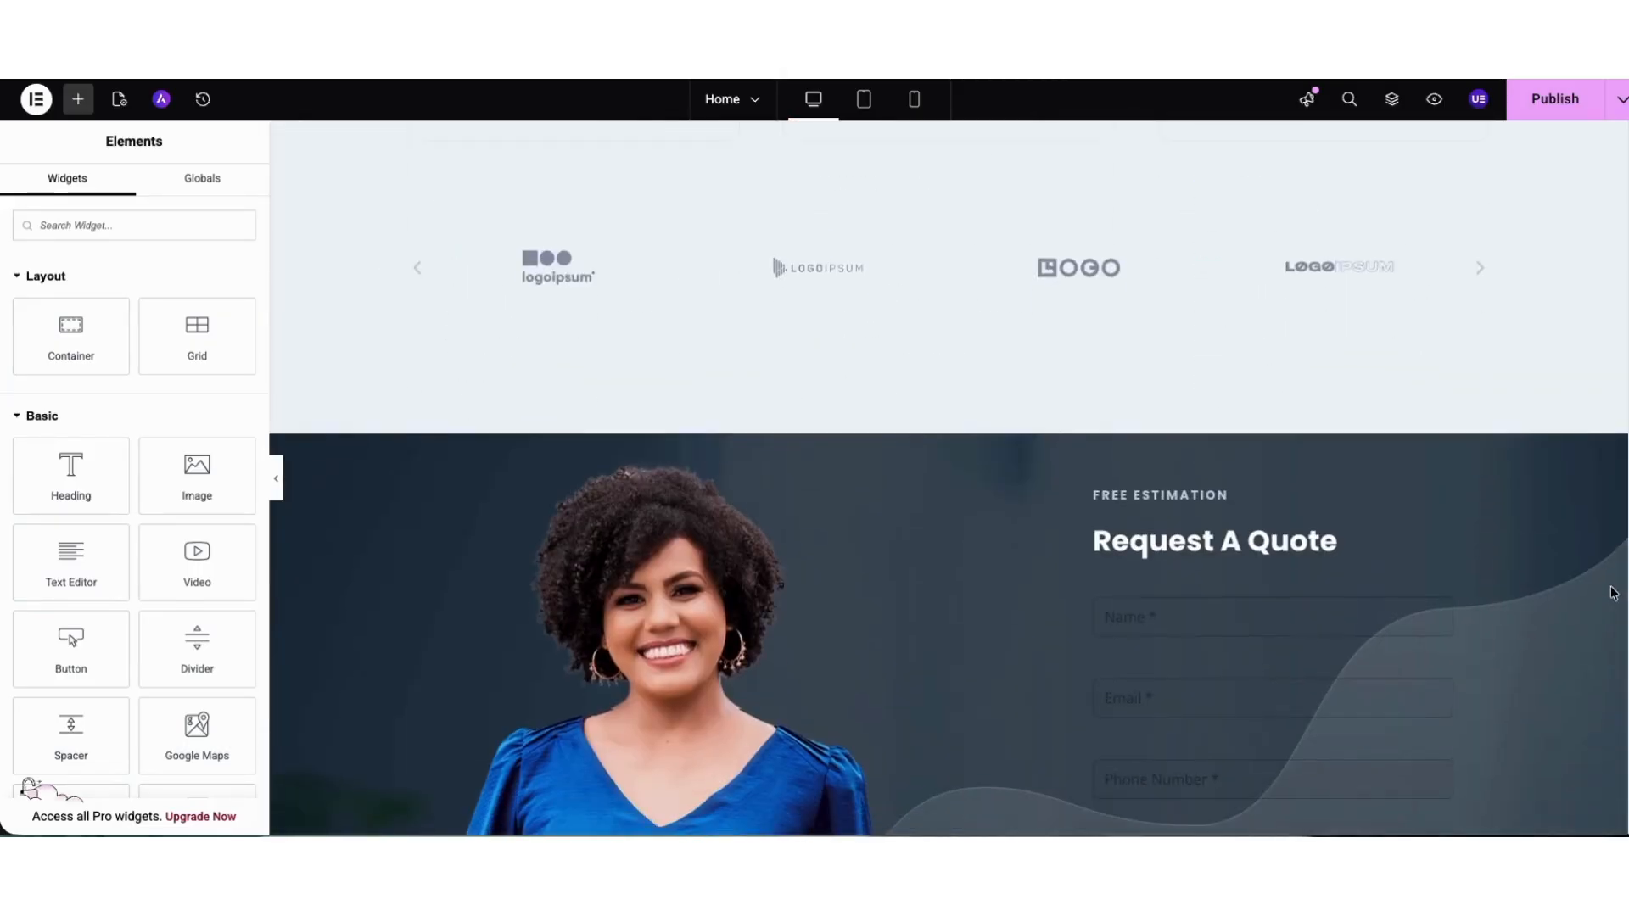
scroll(1612, 610, "down", 3)
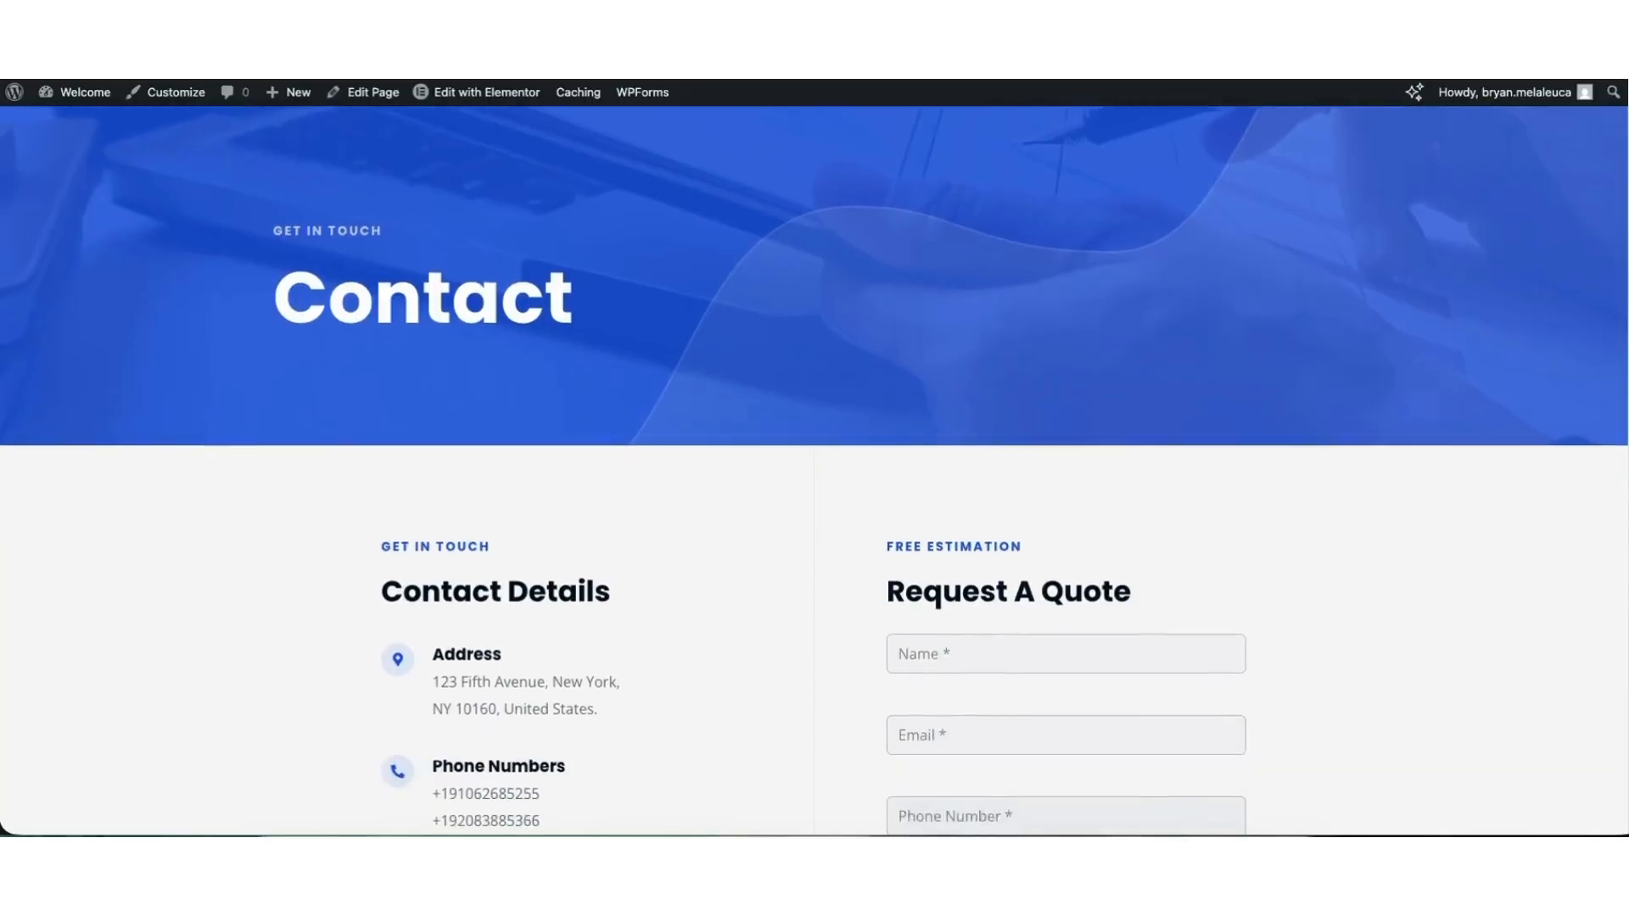
scroll(815, 472, "down", 5)
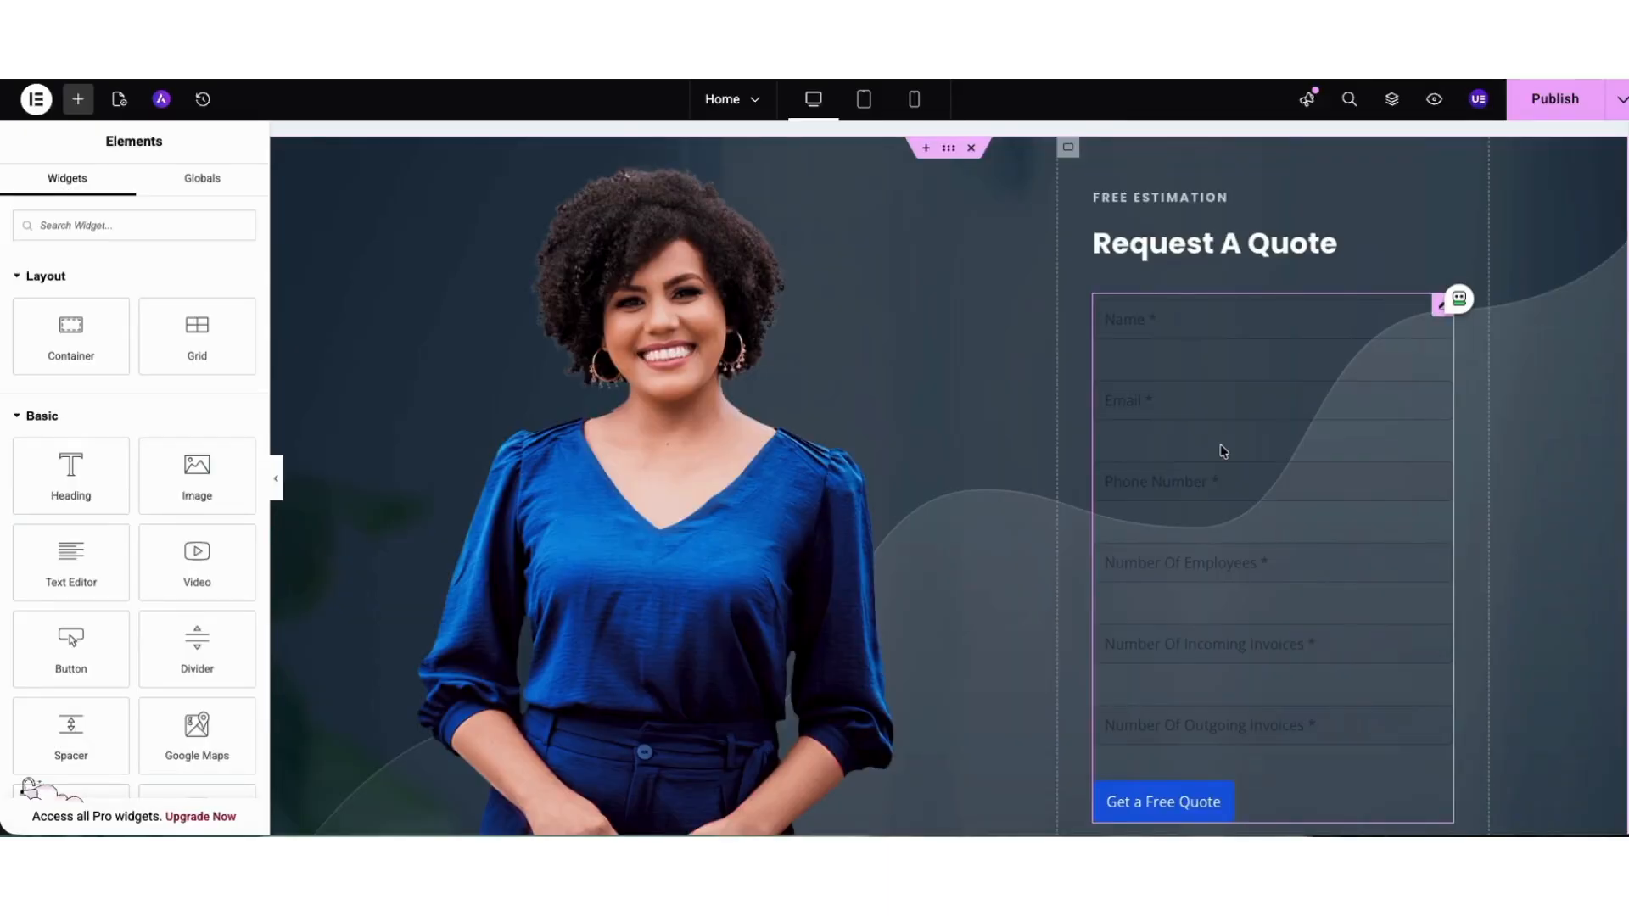
left_click(1618, 105)
left_click(1574, 155)
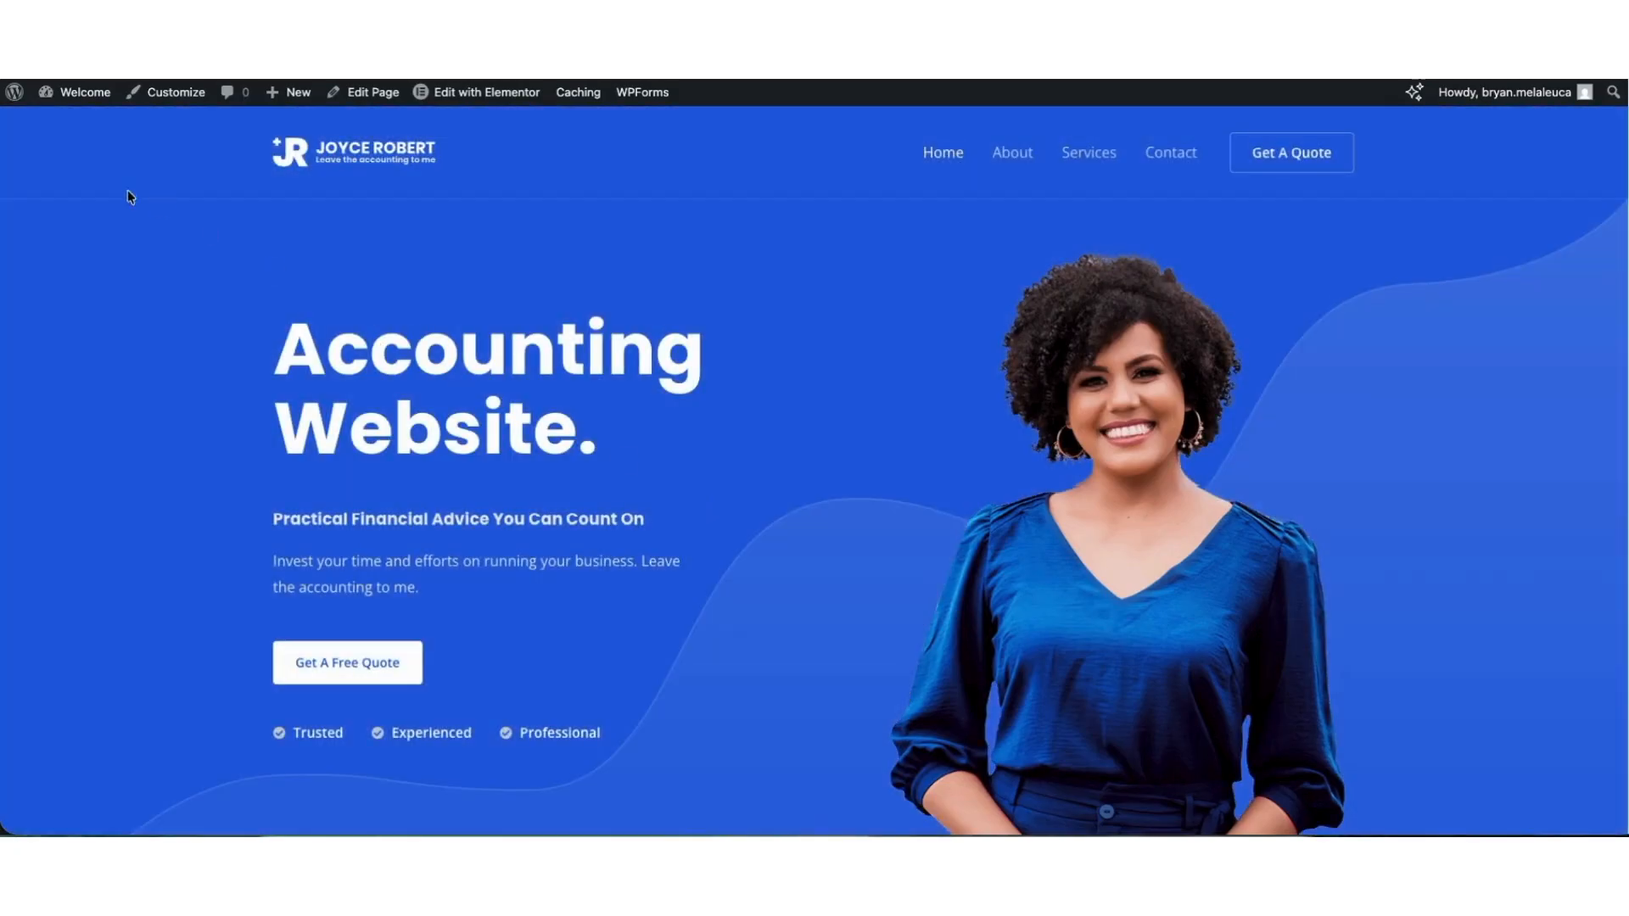
Go to the WordPress dashboard and open the Simple Contact Form for editing in WPForms, dismissing the What's New announcement.
mouse_move(60, 98)
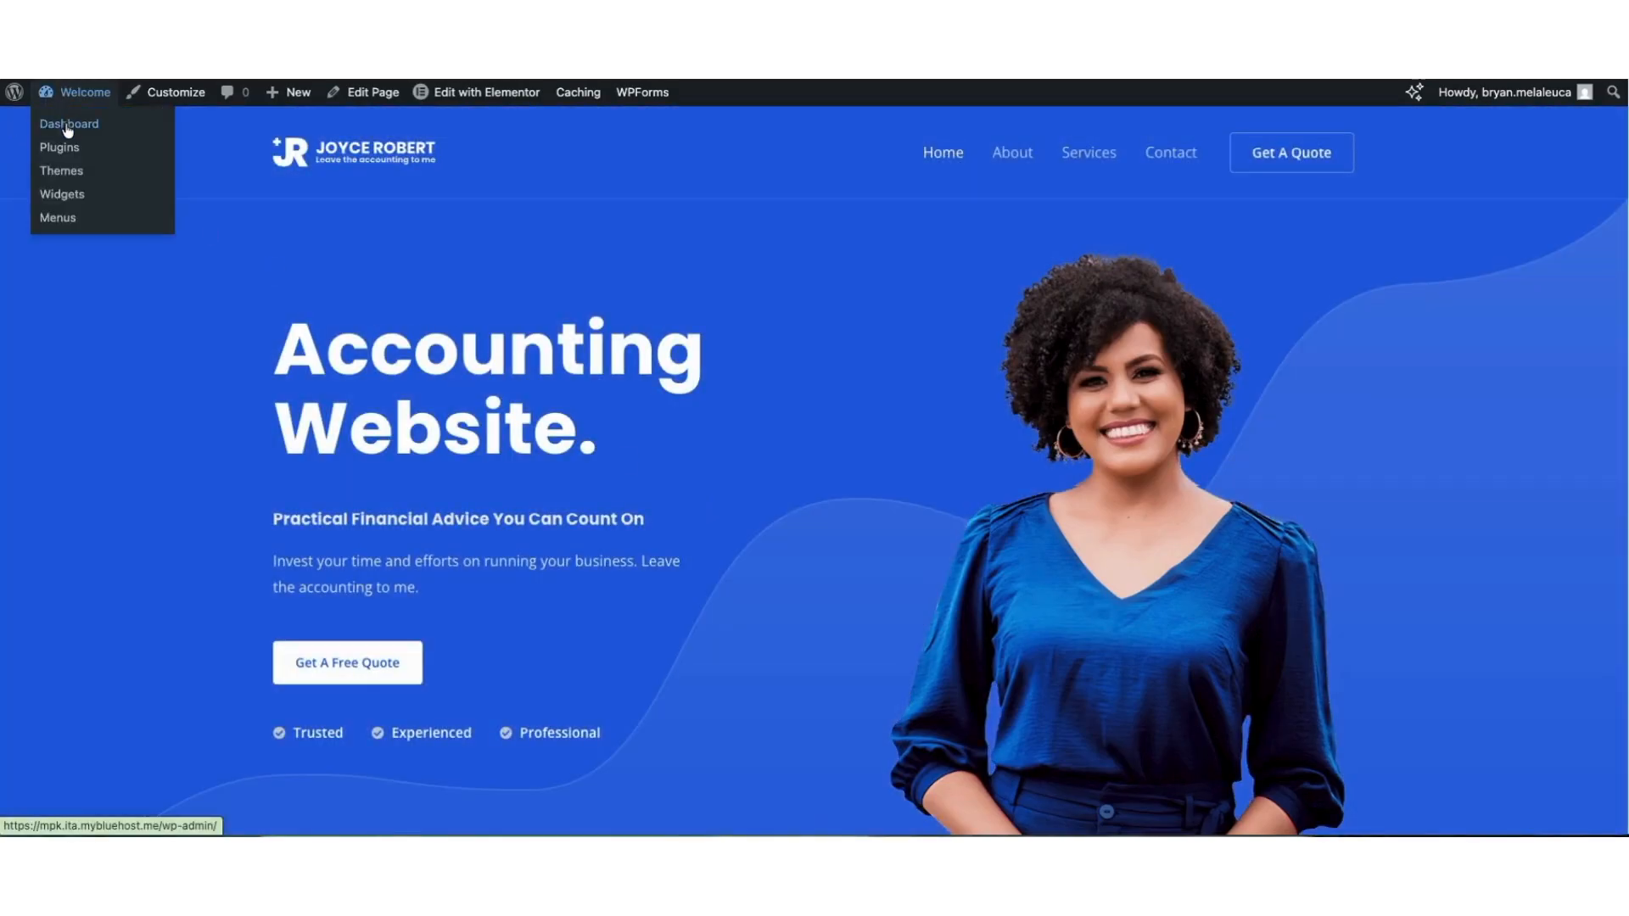
left_click(68, 125)
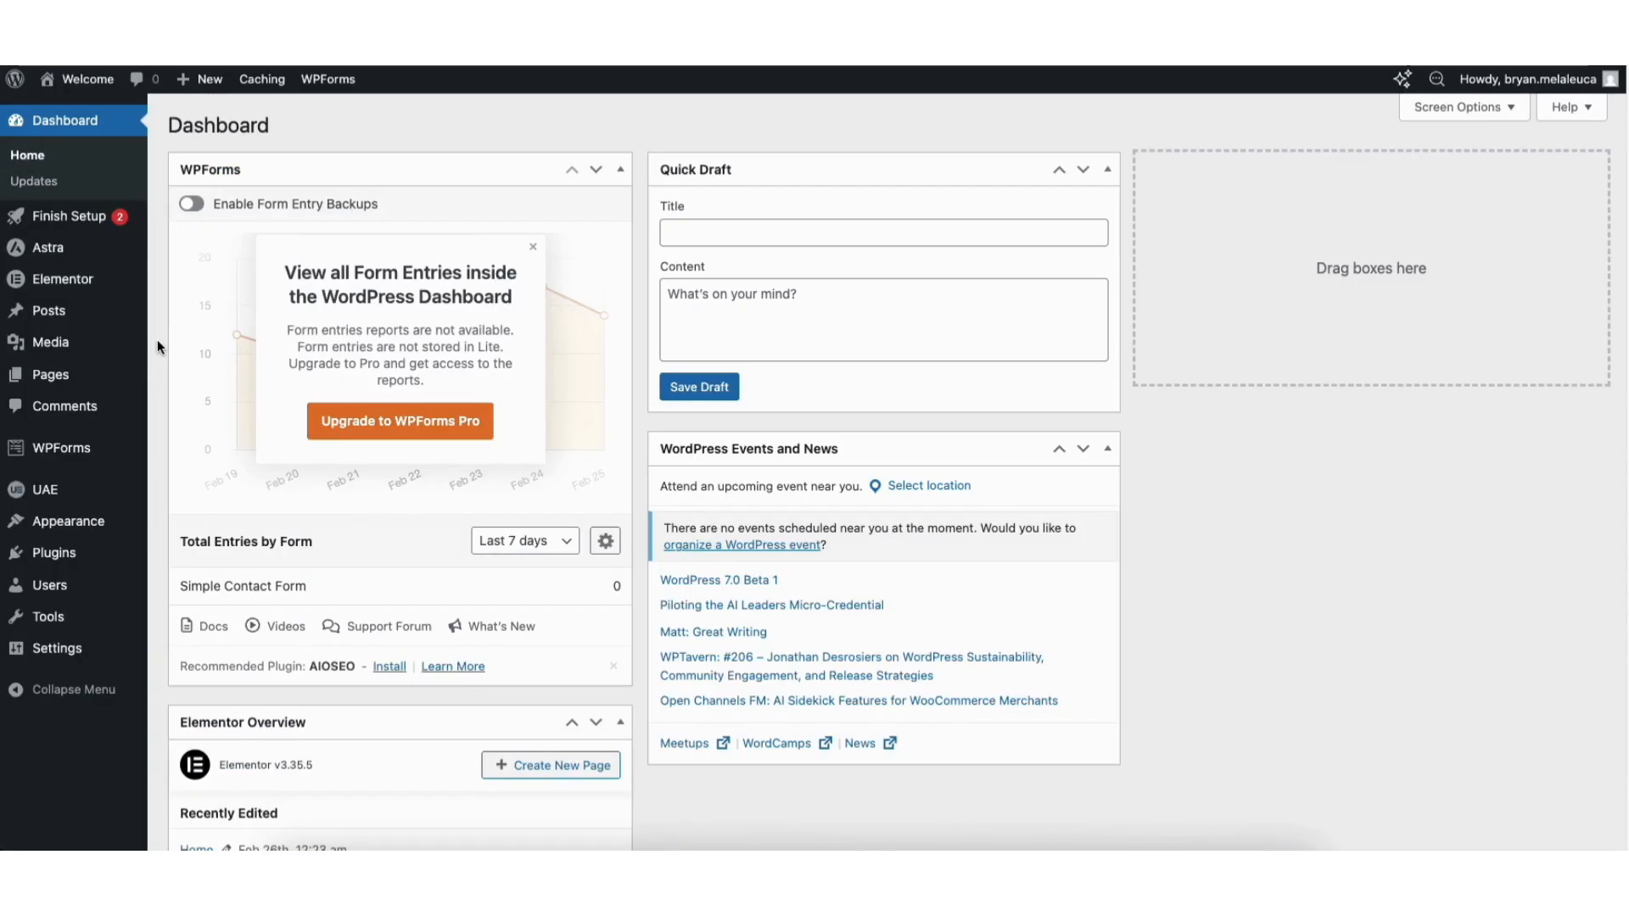
left_click(50, 451)
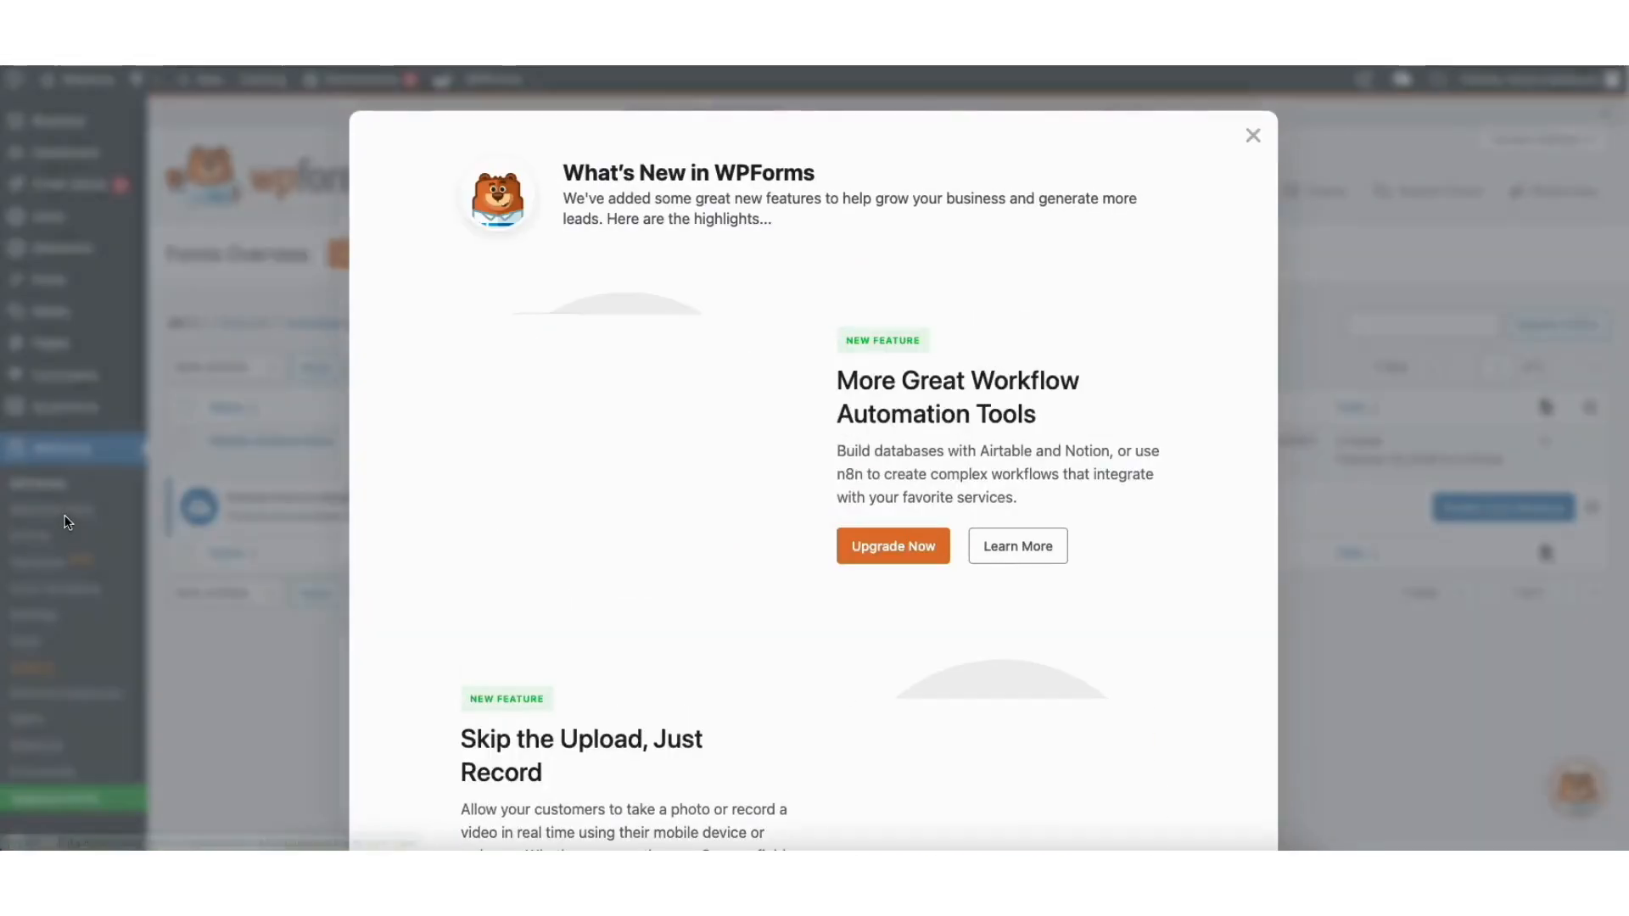
left_click(1253, 135)
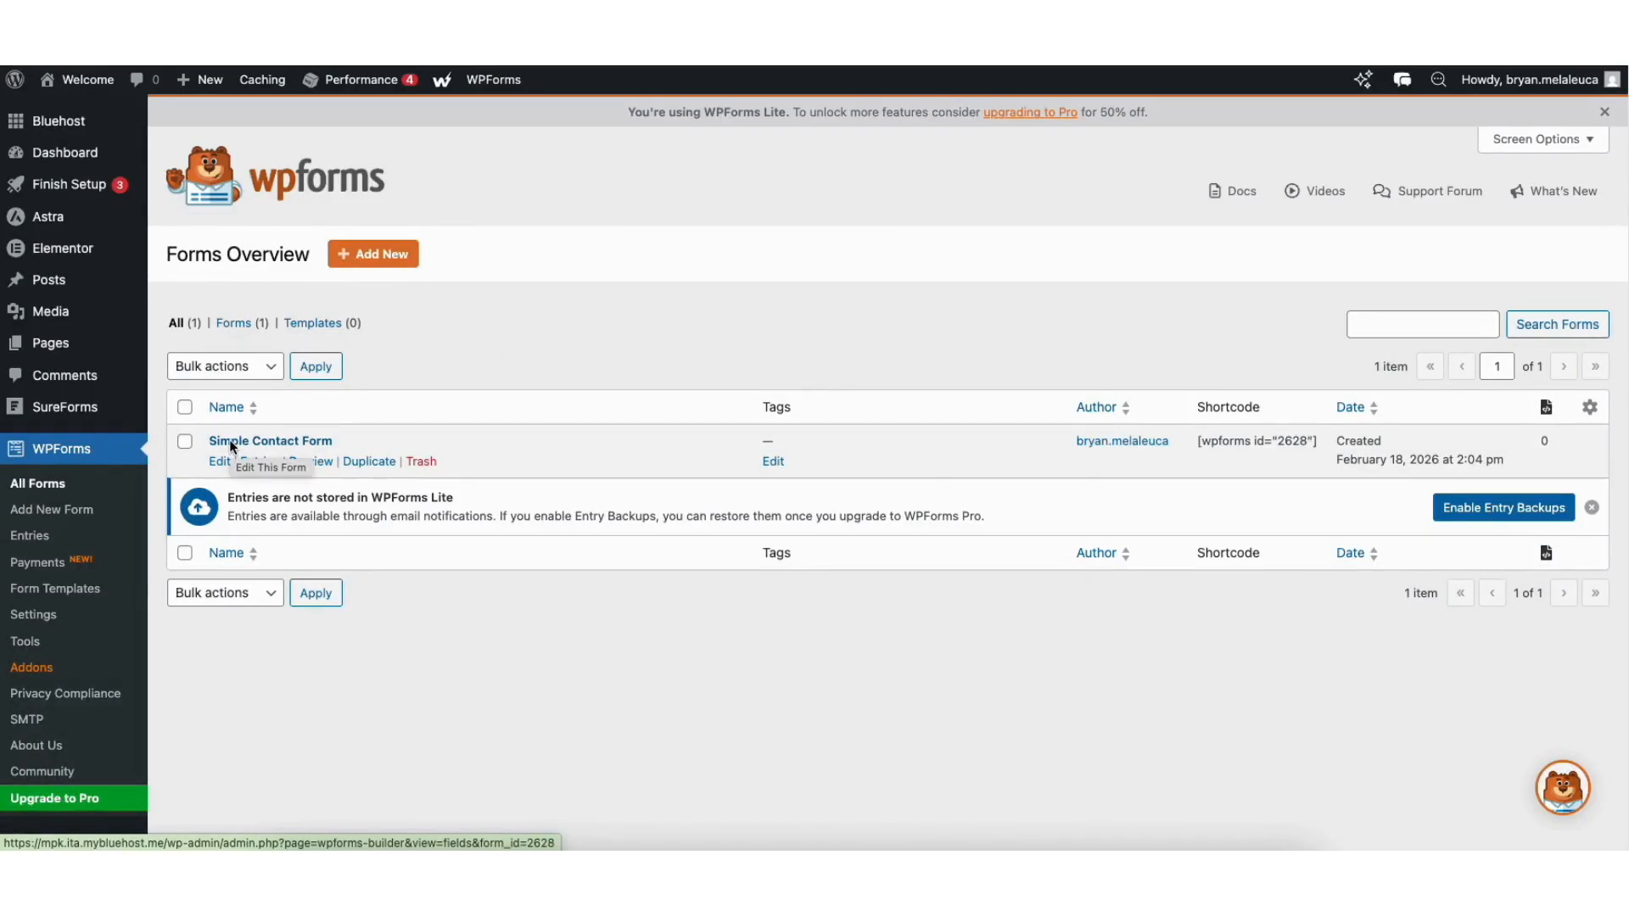
left_click(217, 462)
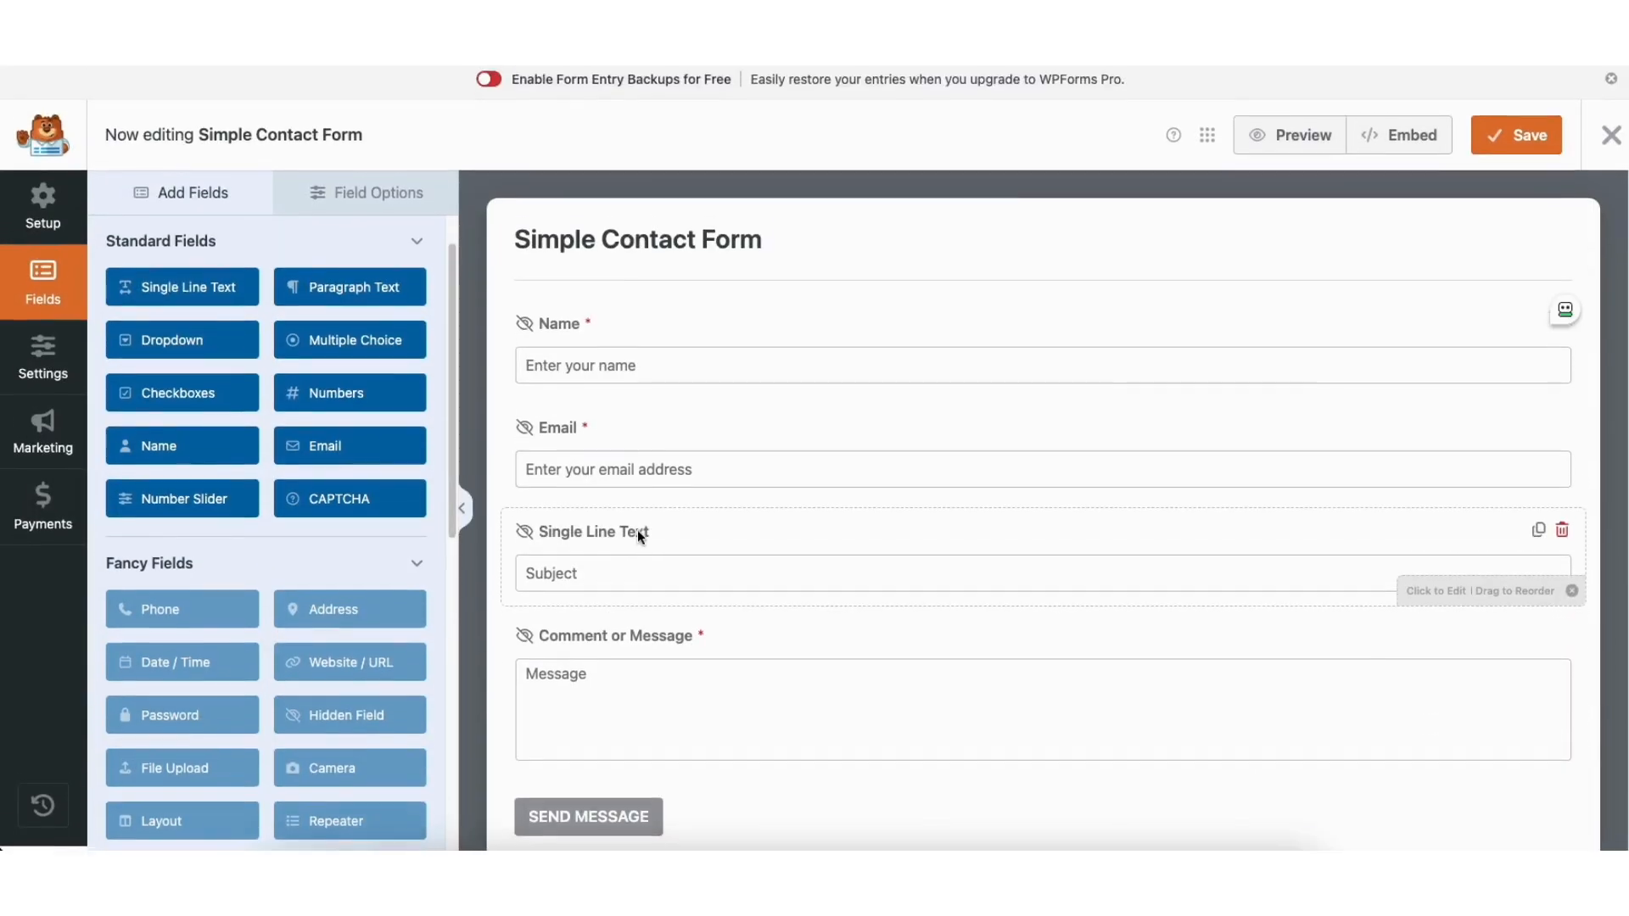
Open the contact form's notification settings and examine the recipient, subject line, sender and reply-to fields of the Default Notification.
left_click(53, 356)
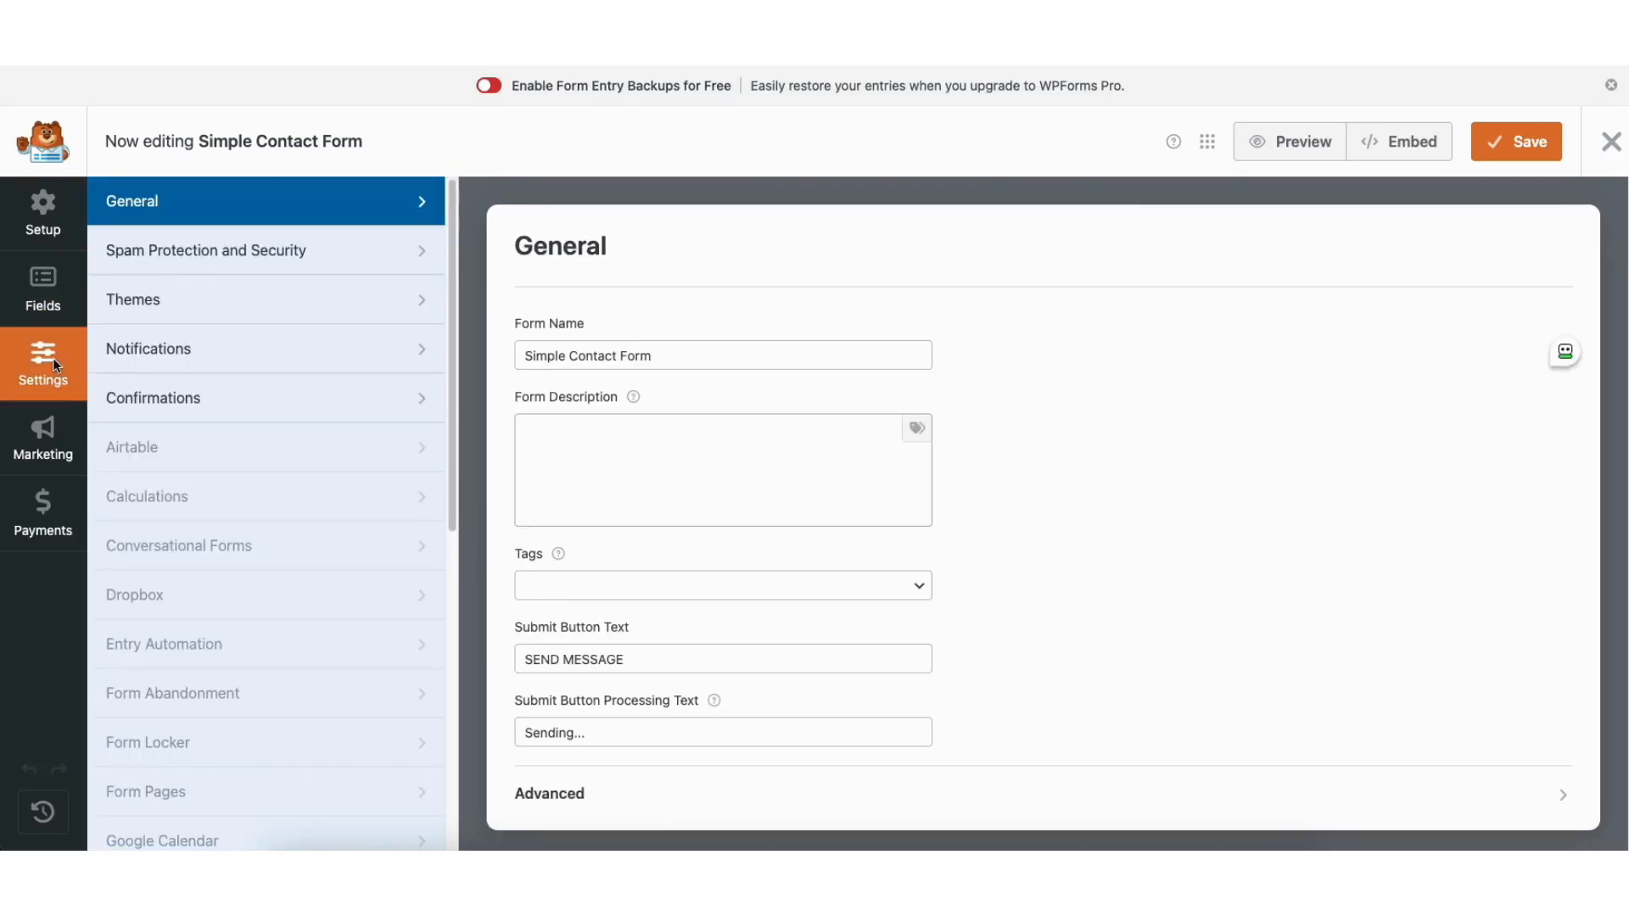
left_click(162, 350)
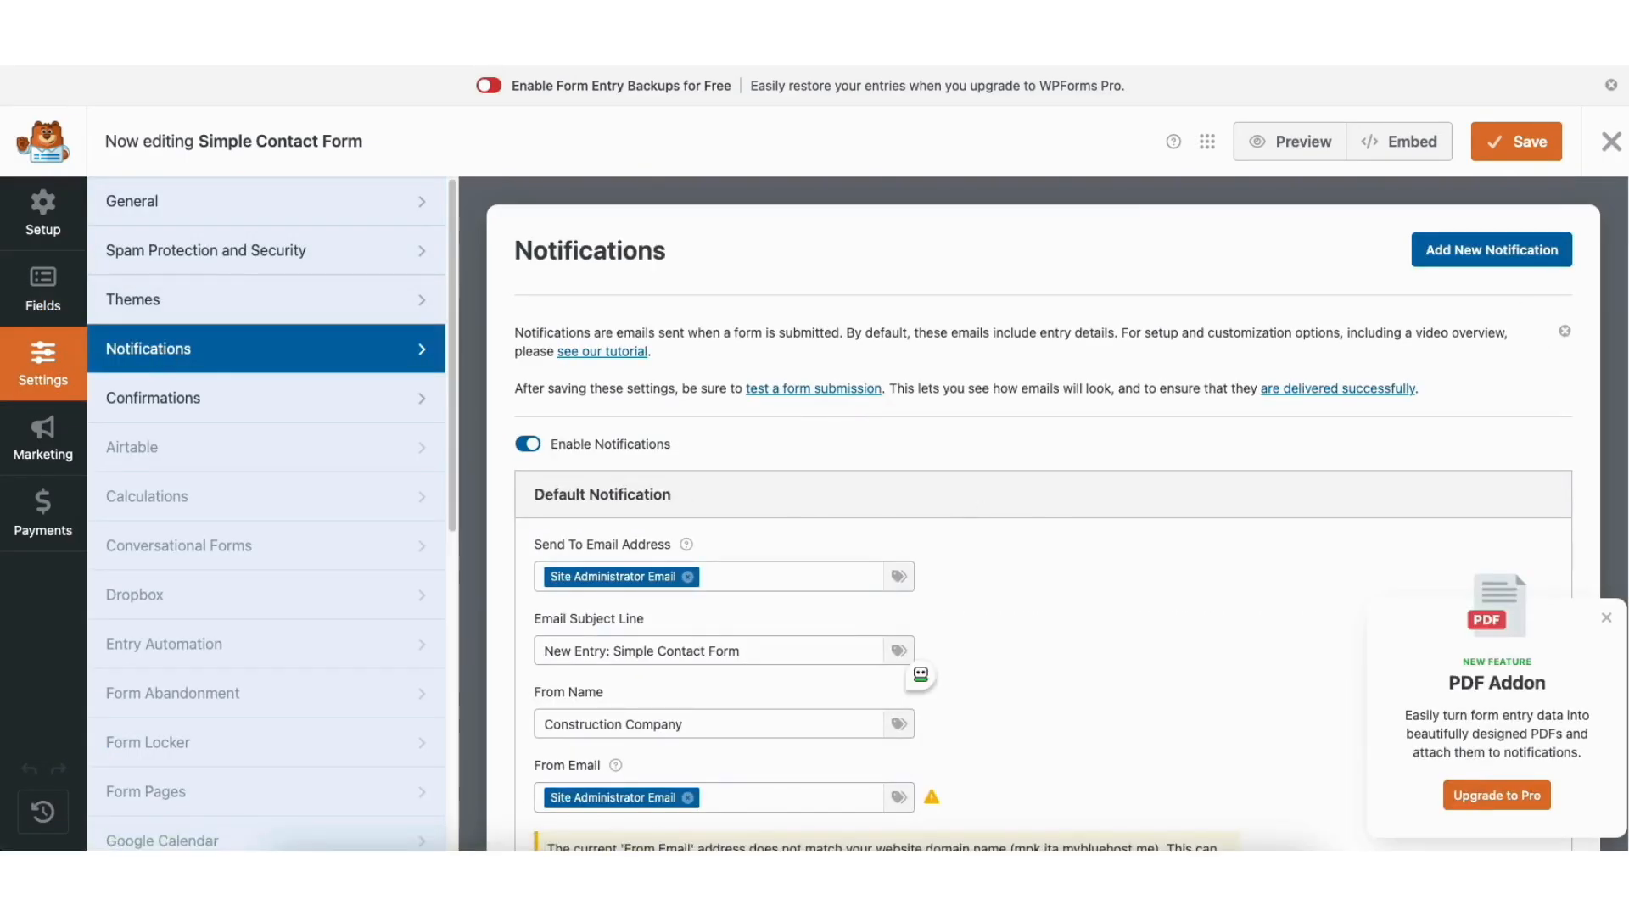
scroll(794, 313, "down", 5)
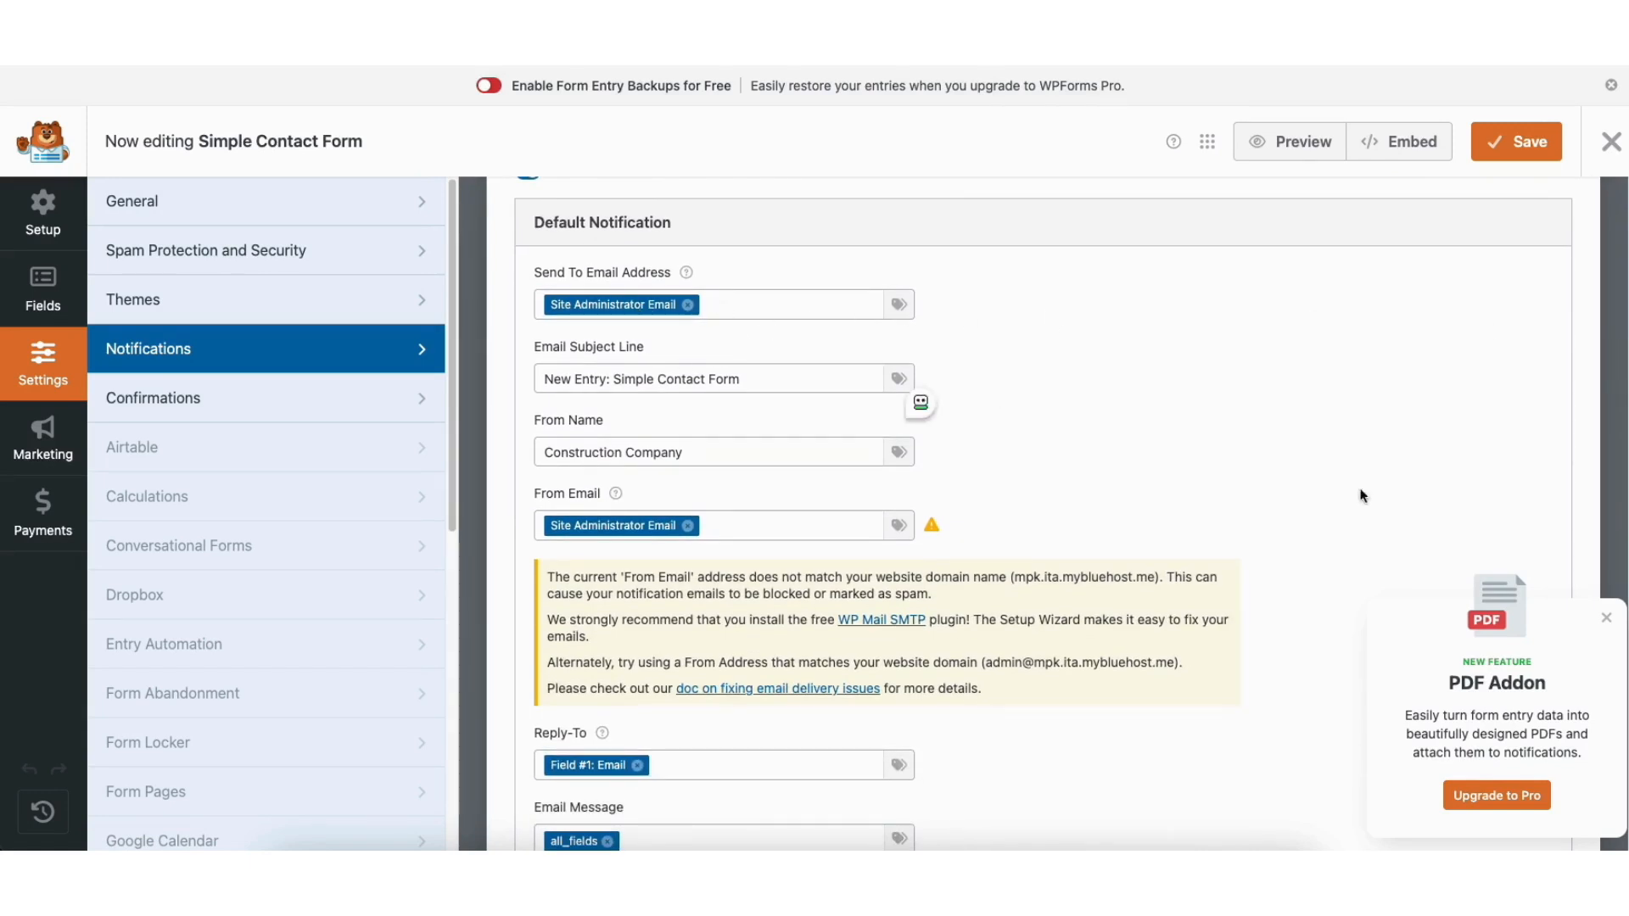
Dismiss the PDF Addon promotion, review the rest of the Default Notification and open the form's confirmation settings.
left_click(1604, 617)
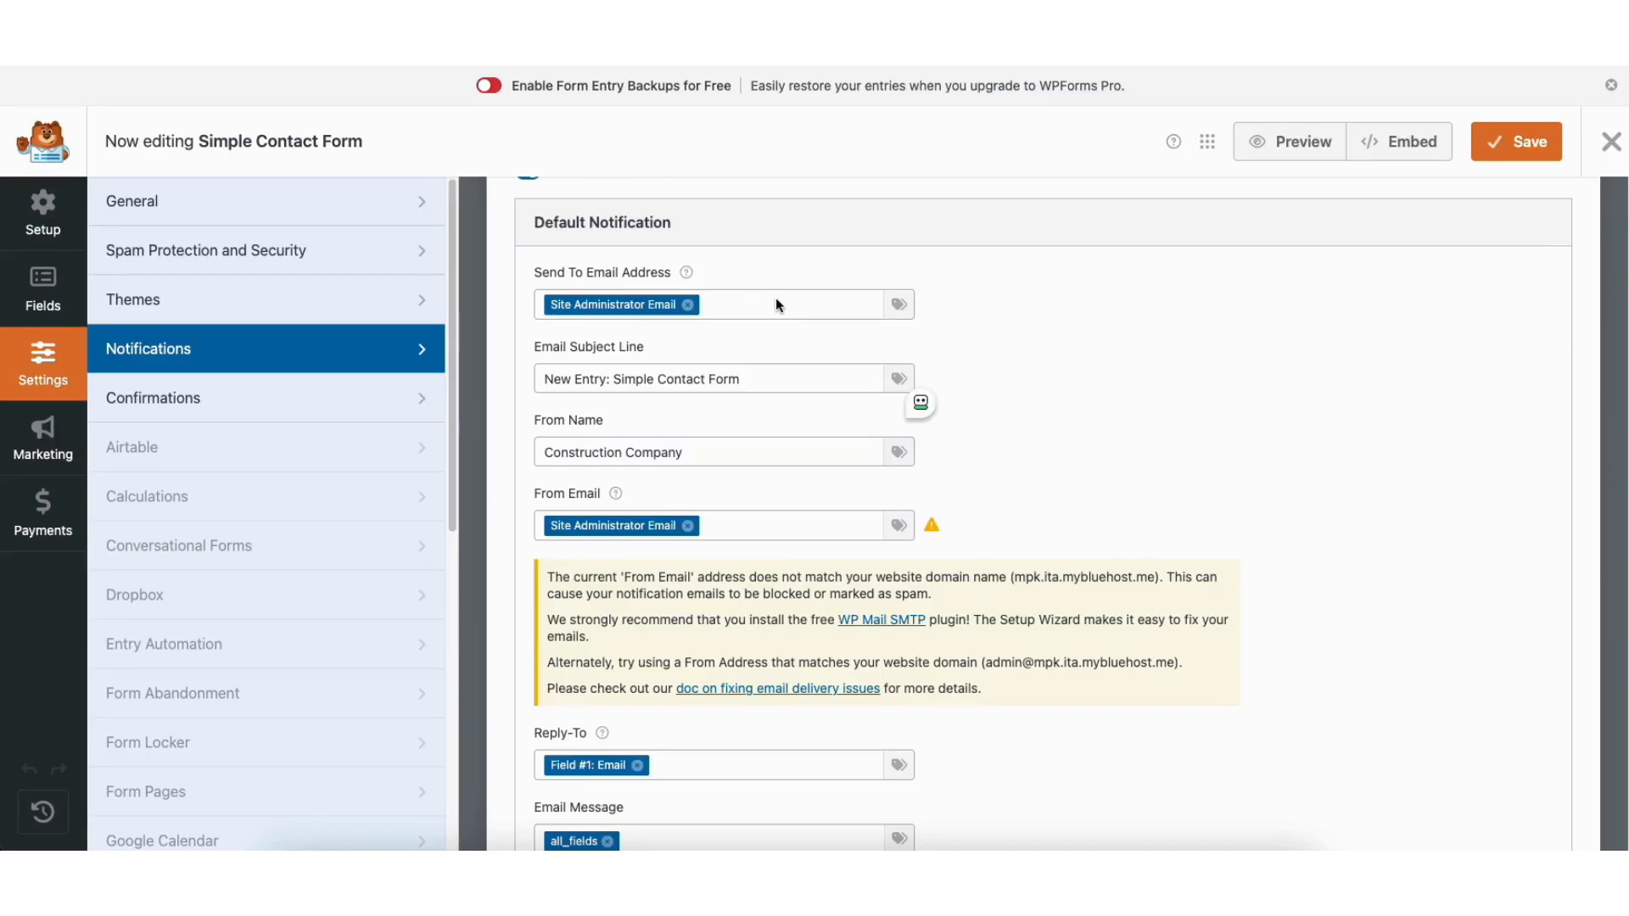
scroll(1044, 509, "down", 5)
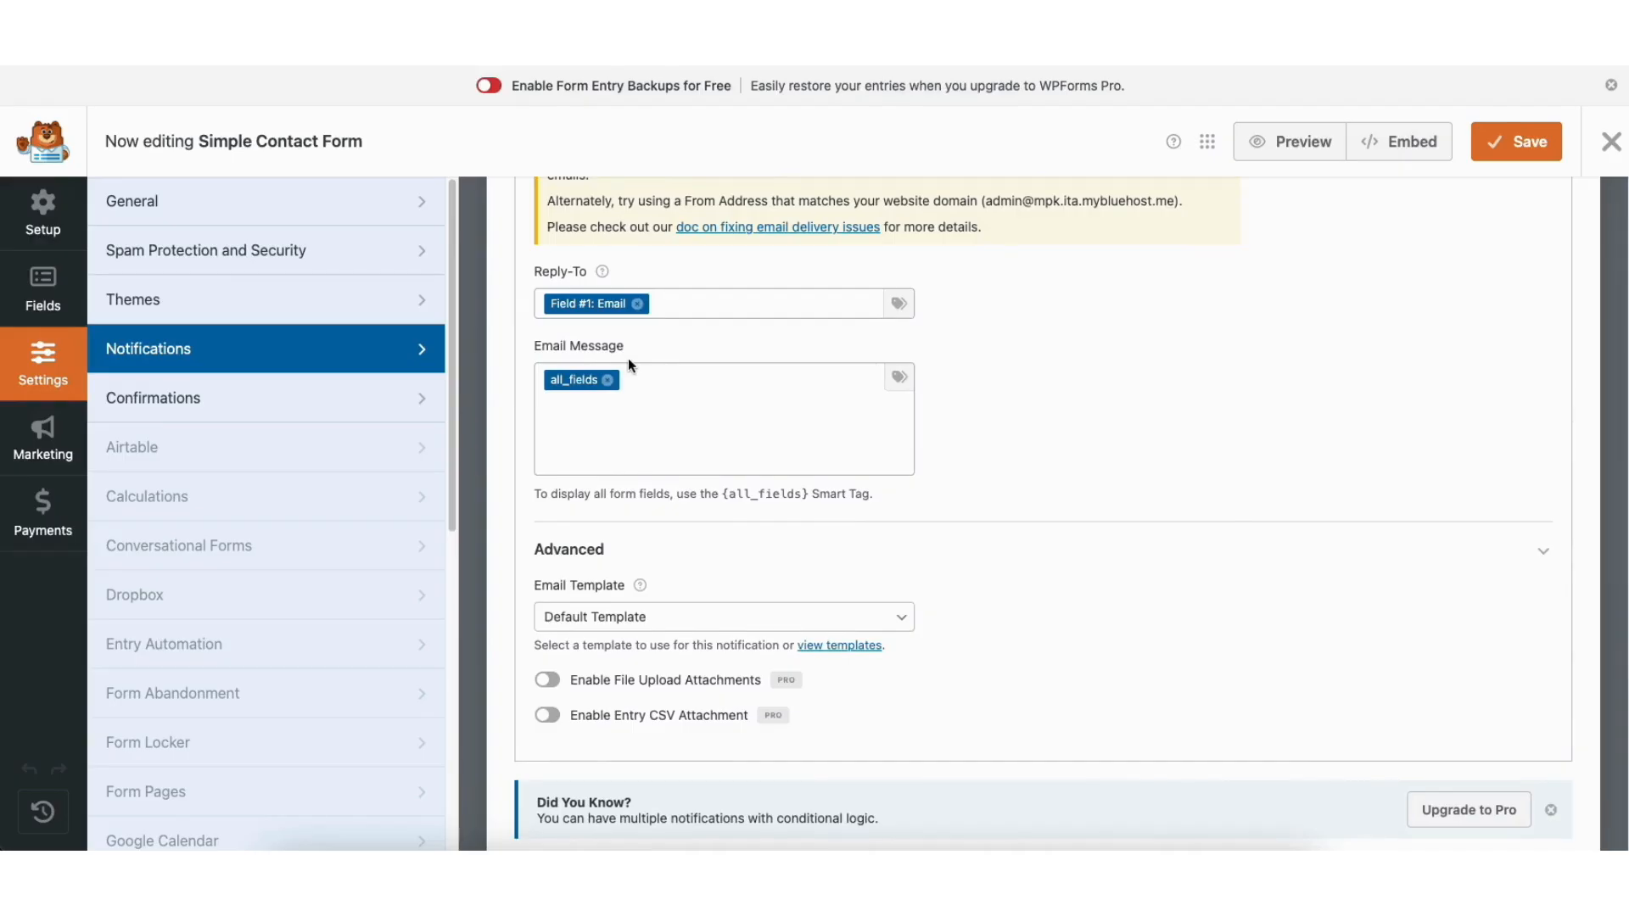
left_click(169, 392)
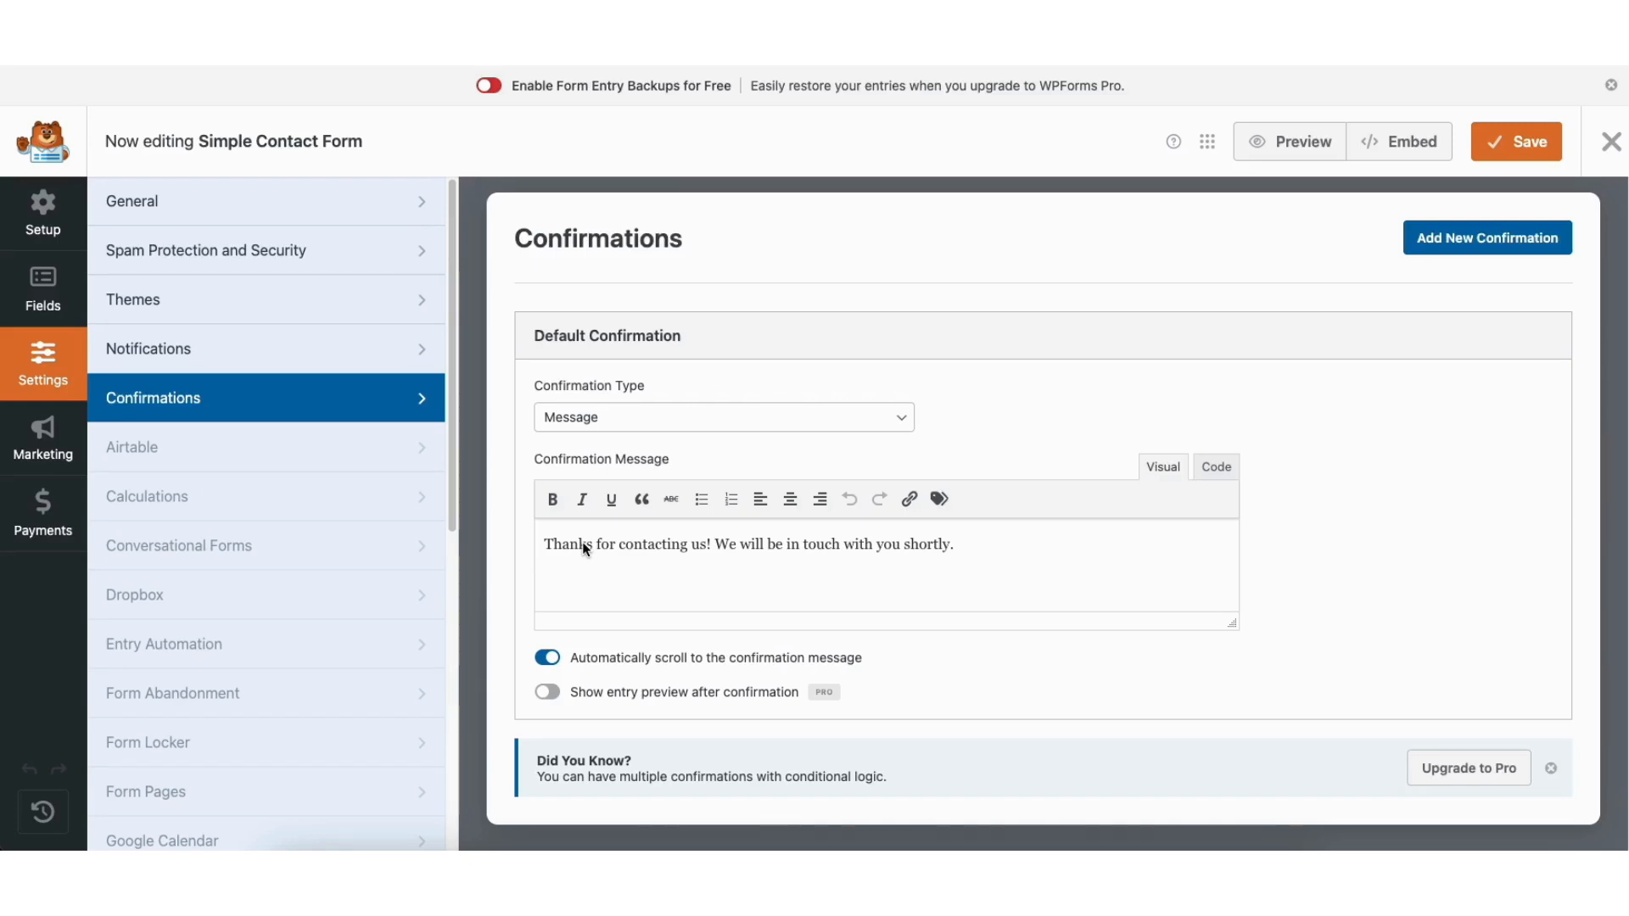
Open the form's Name field and review its general and advanced options, including the label, required setting and placeholder.
left_click(38, 282)
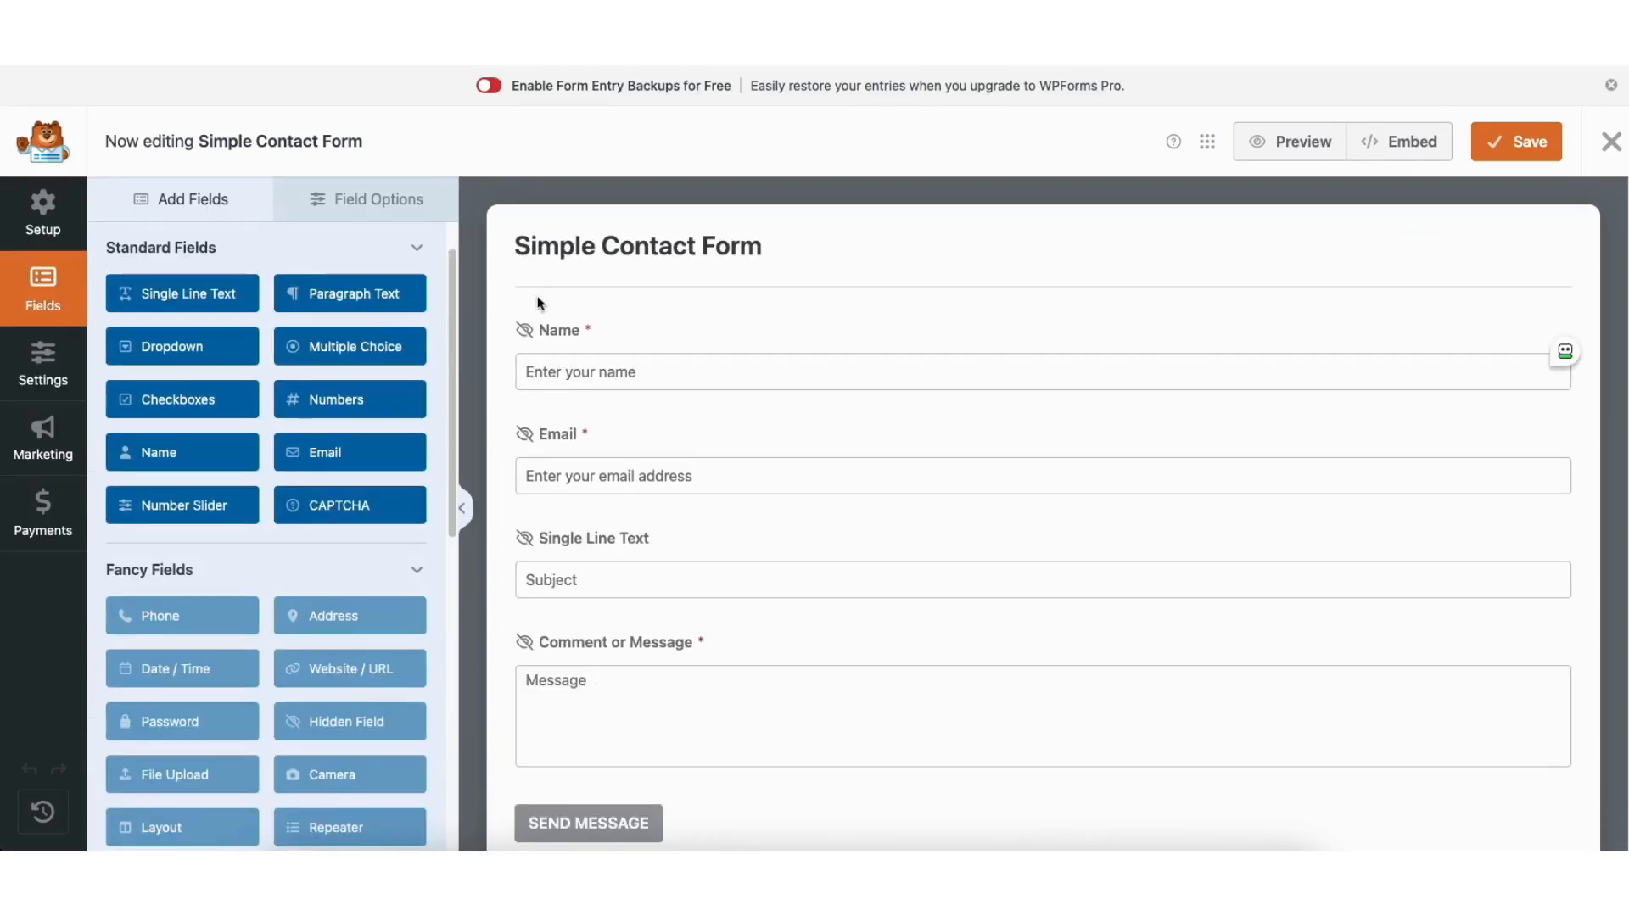
left_click(568, 339)
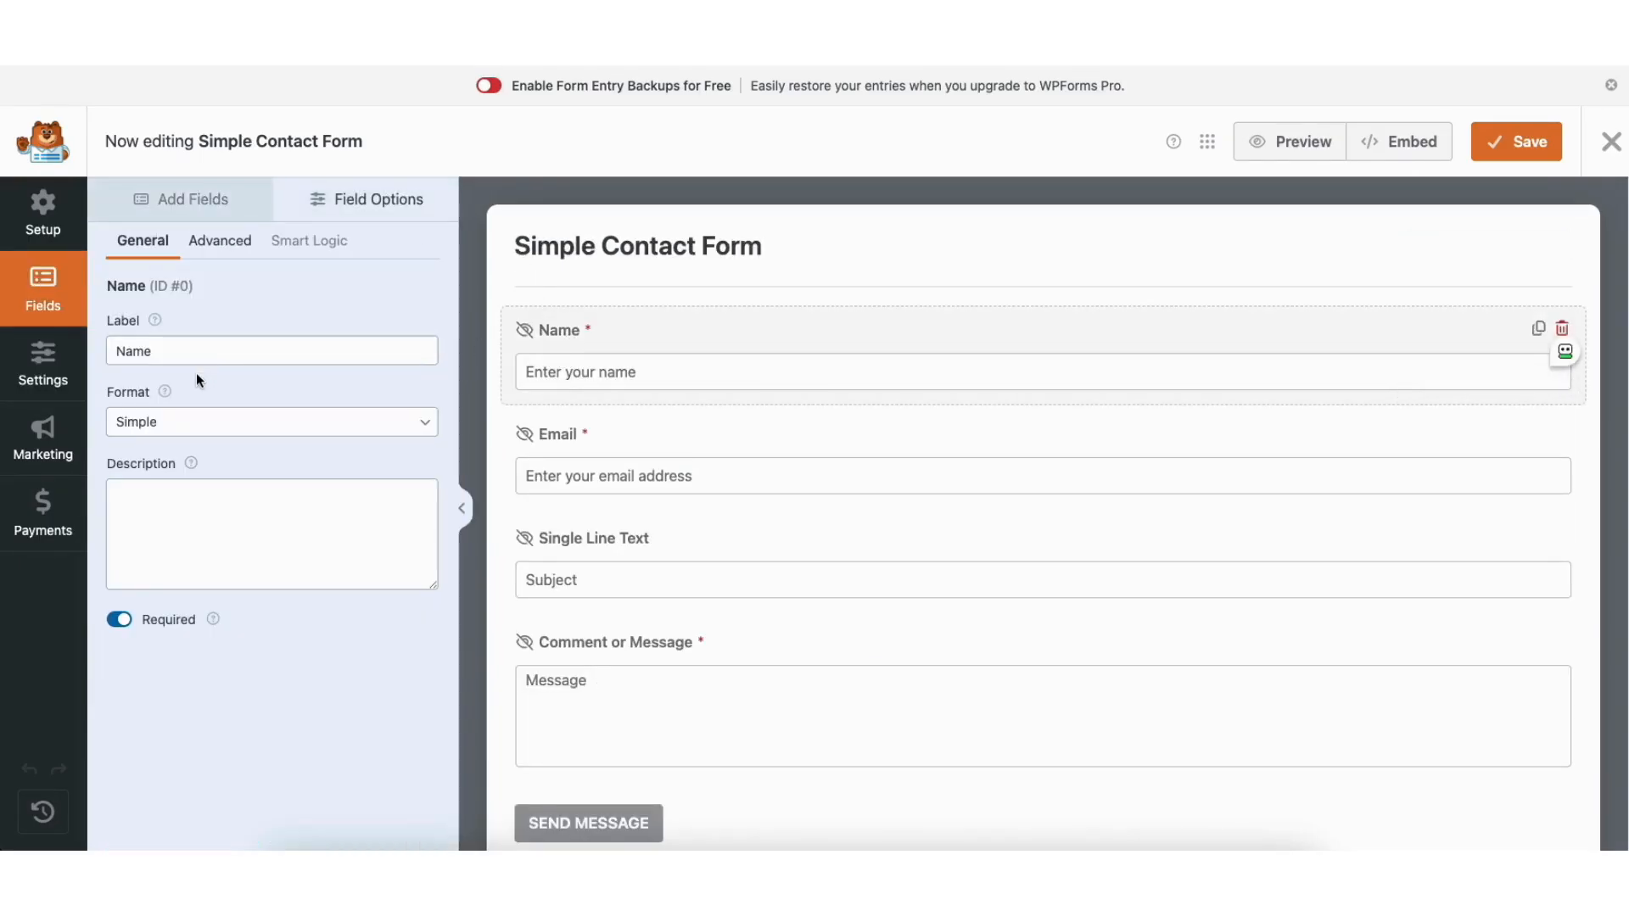
double_click(136, 351)
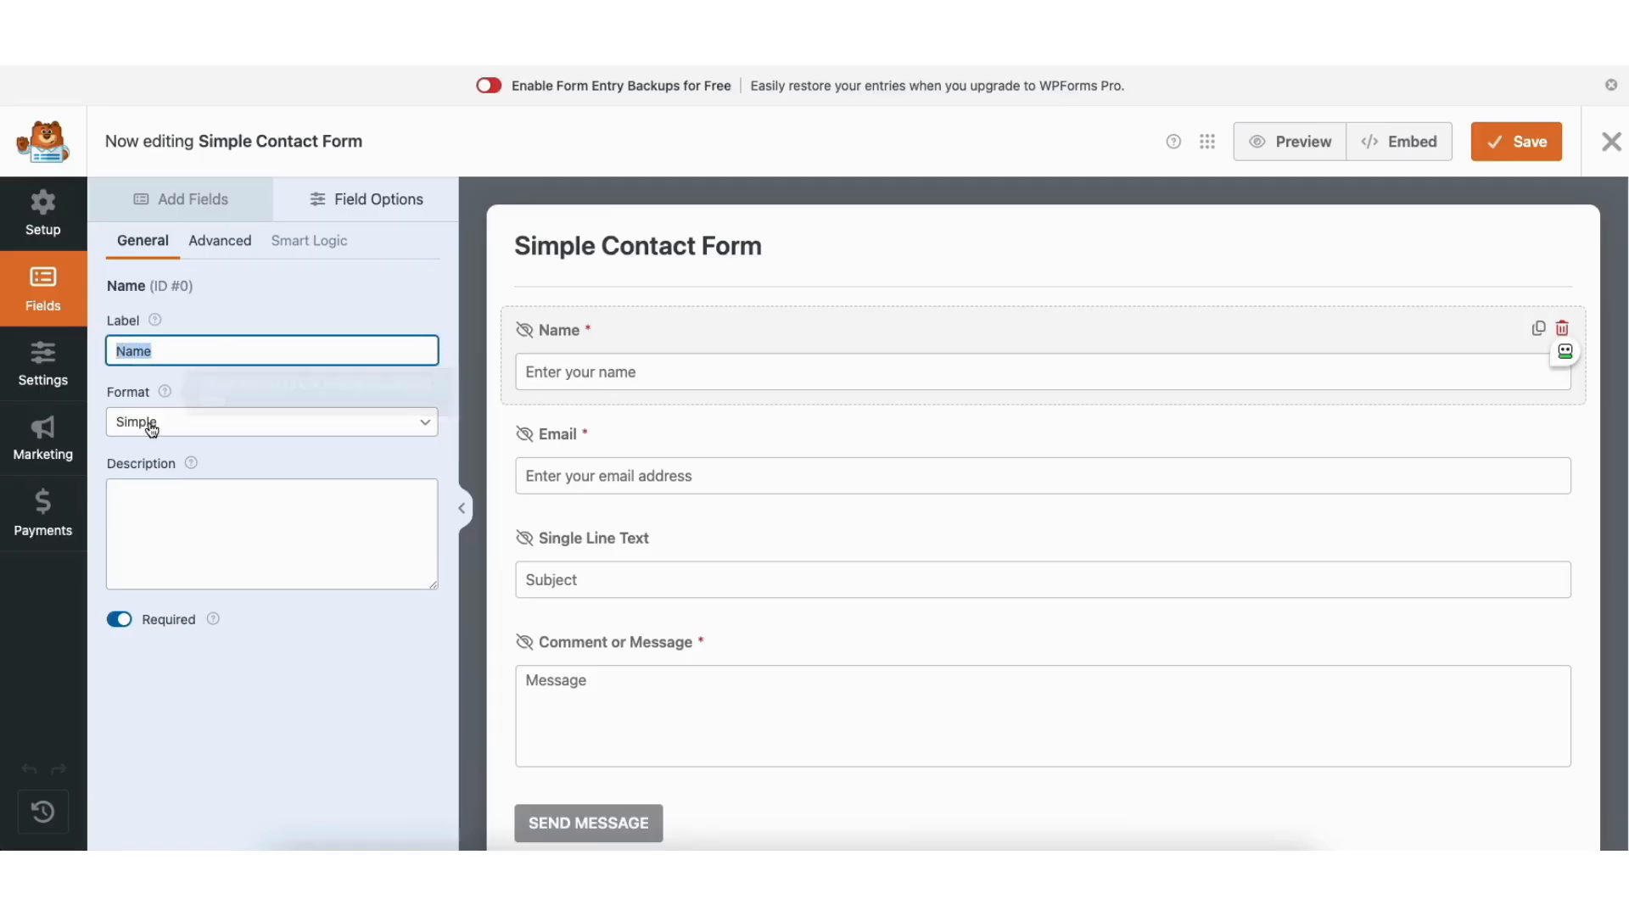
left_click(119, 620)
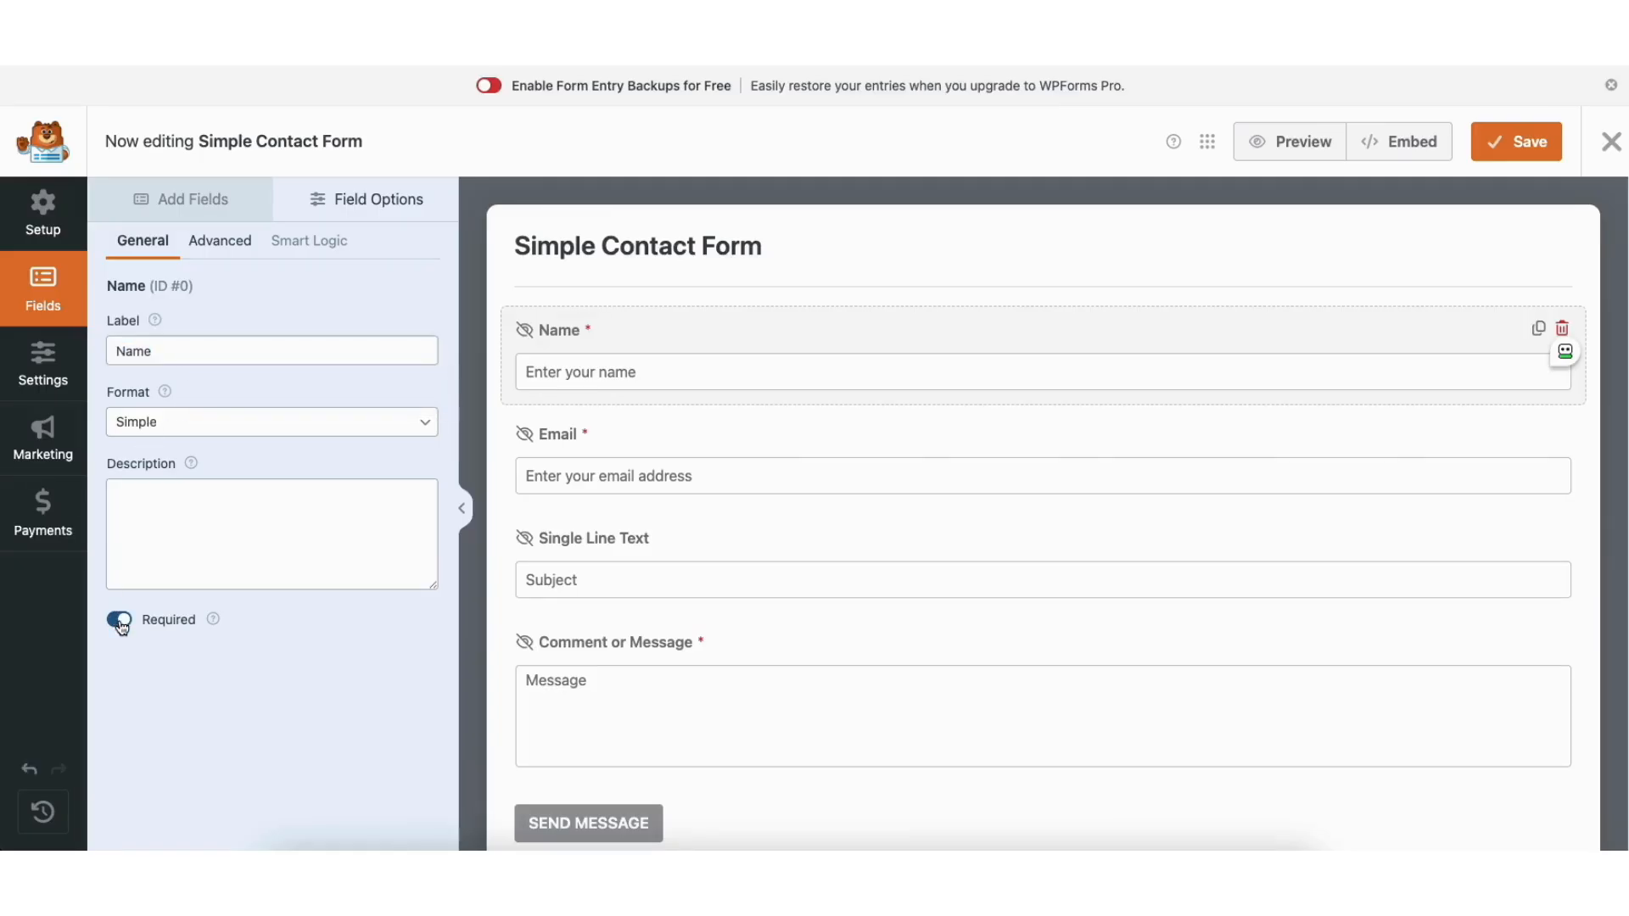
left_click(213, 248)
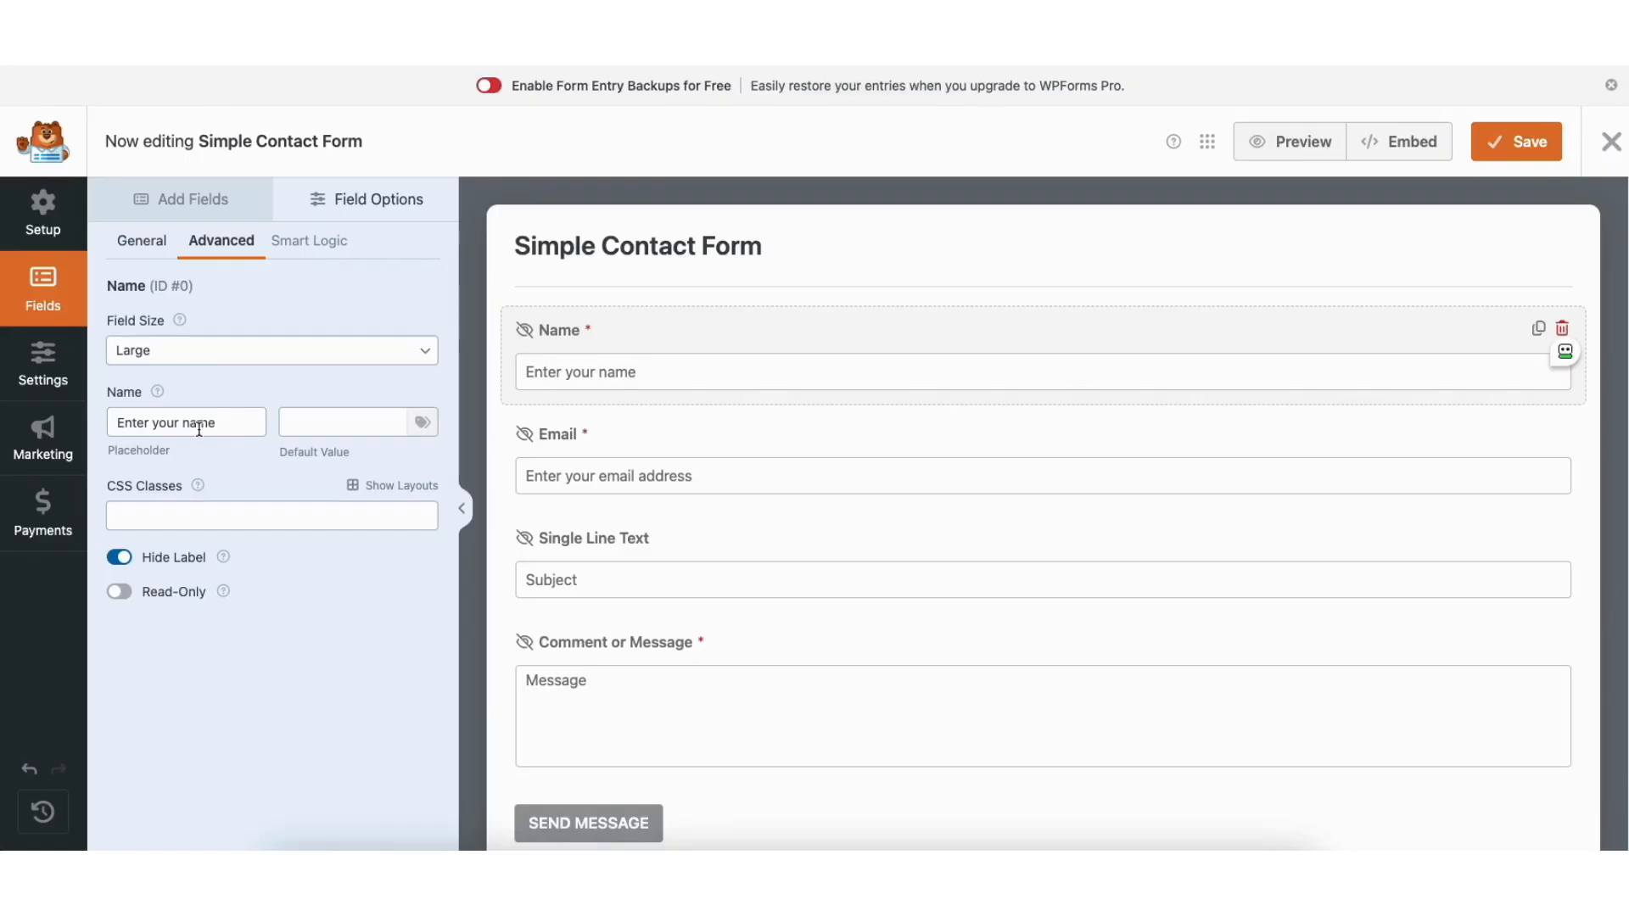
Review the fields that can be added to the contact form and close the form builder.
left_click(167, 204)
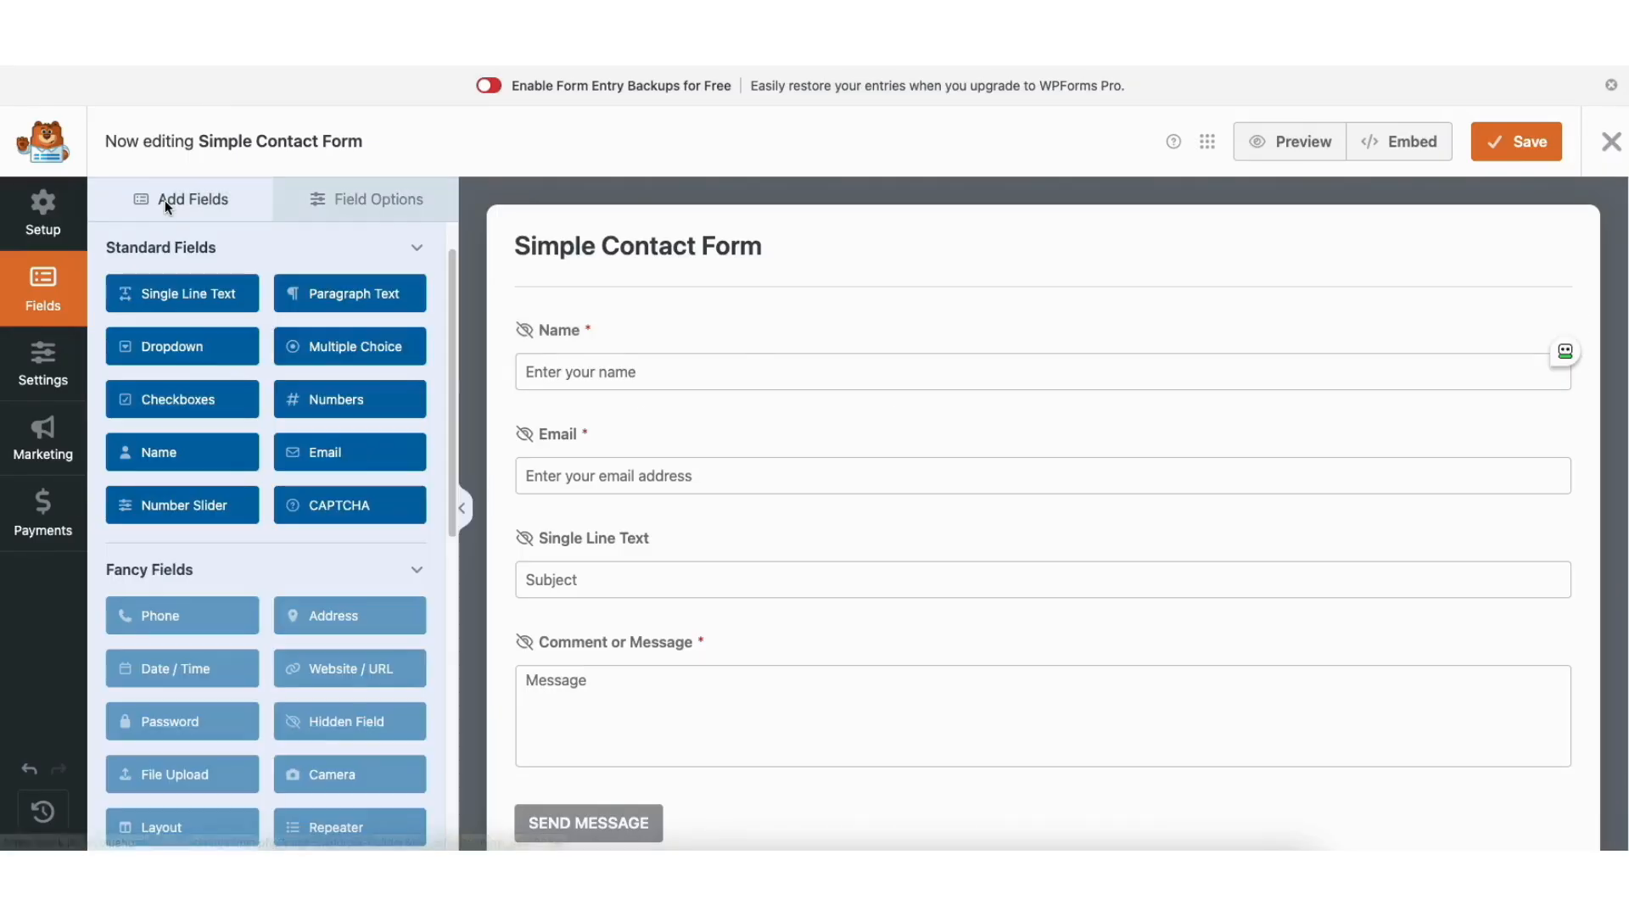
left_click_drag(146, 294, 268, 293)
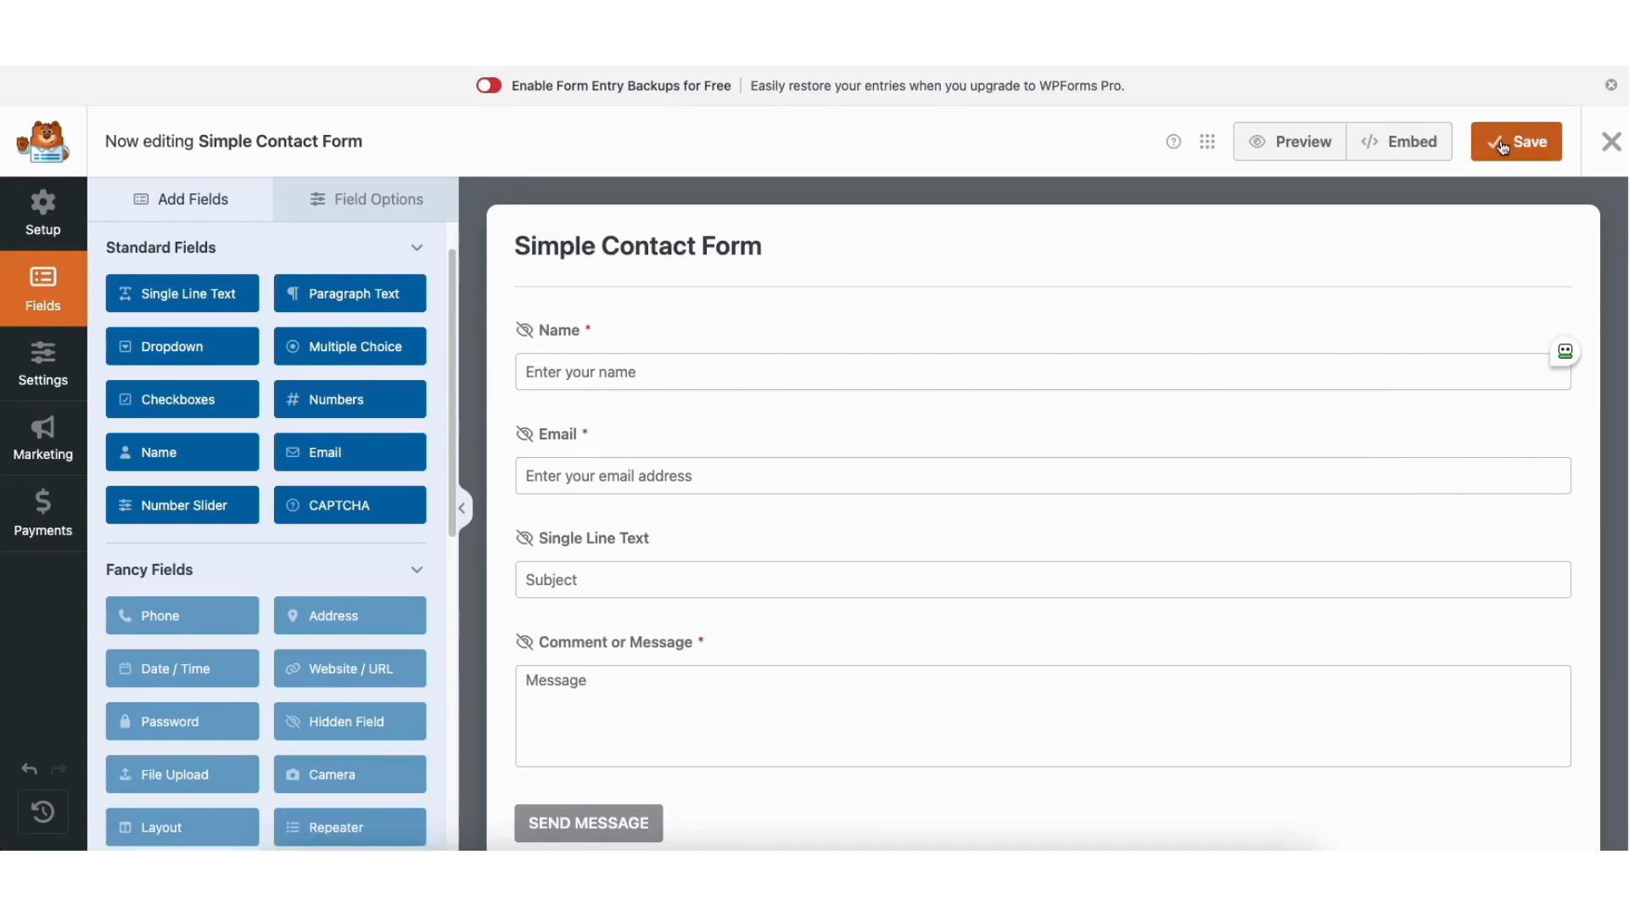
left_click(1612, 145)
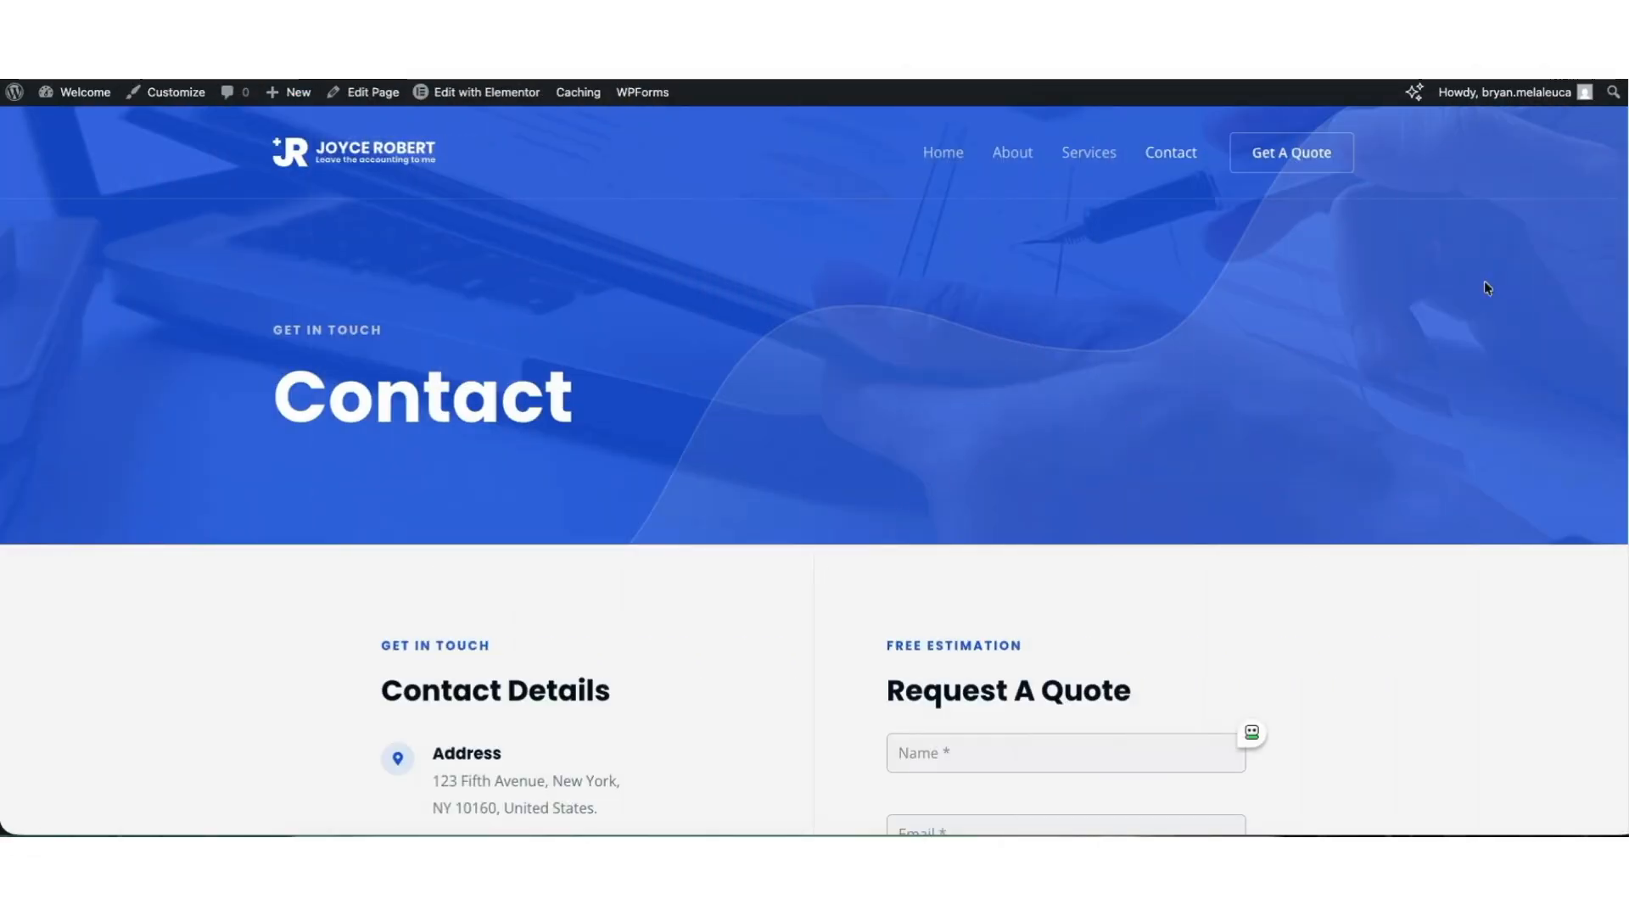
Review the contact details and quote form on the Contact page and open the page for editing in Elementor.
scroll(814, 459, "down", 5)
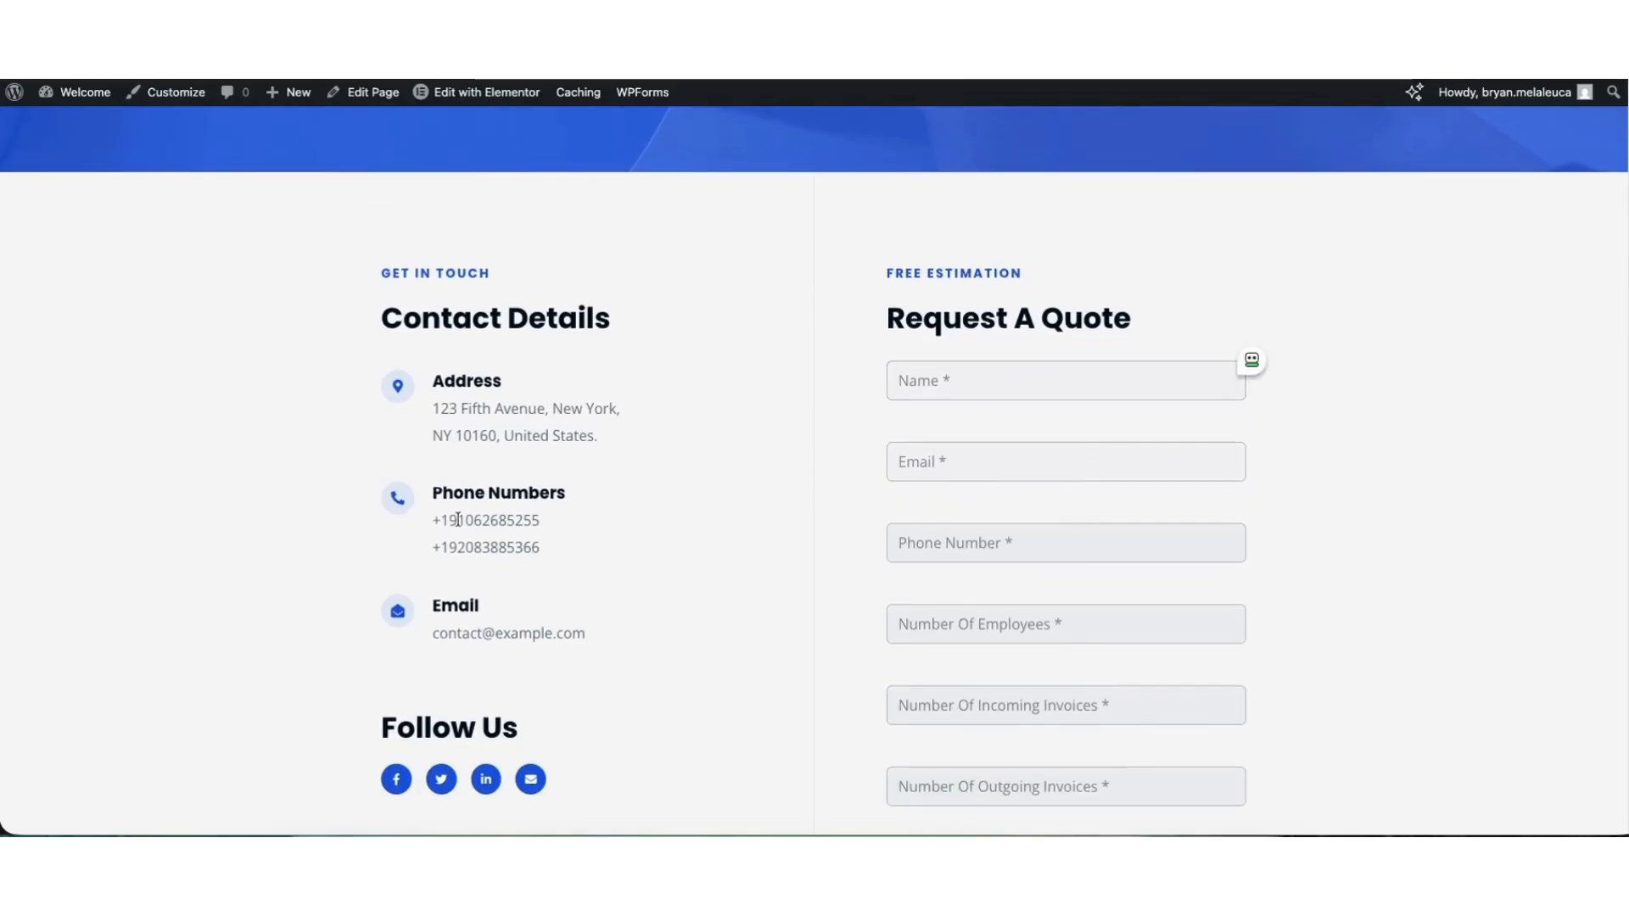
scroll(815, 459, "up", 5)
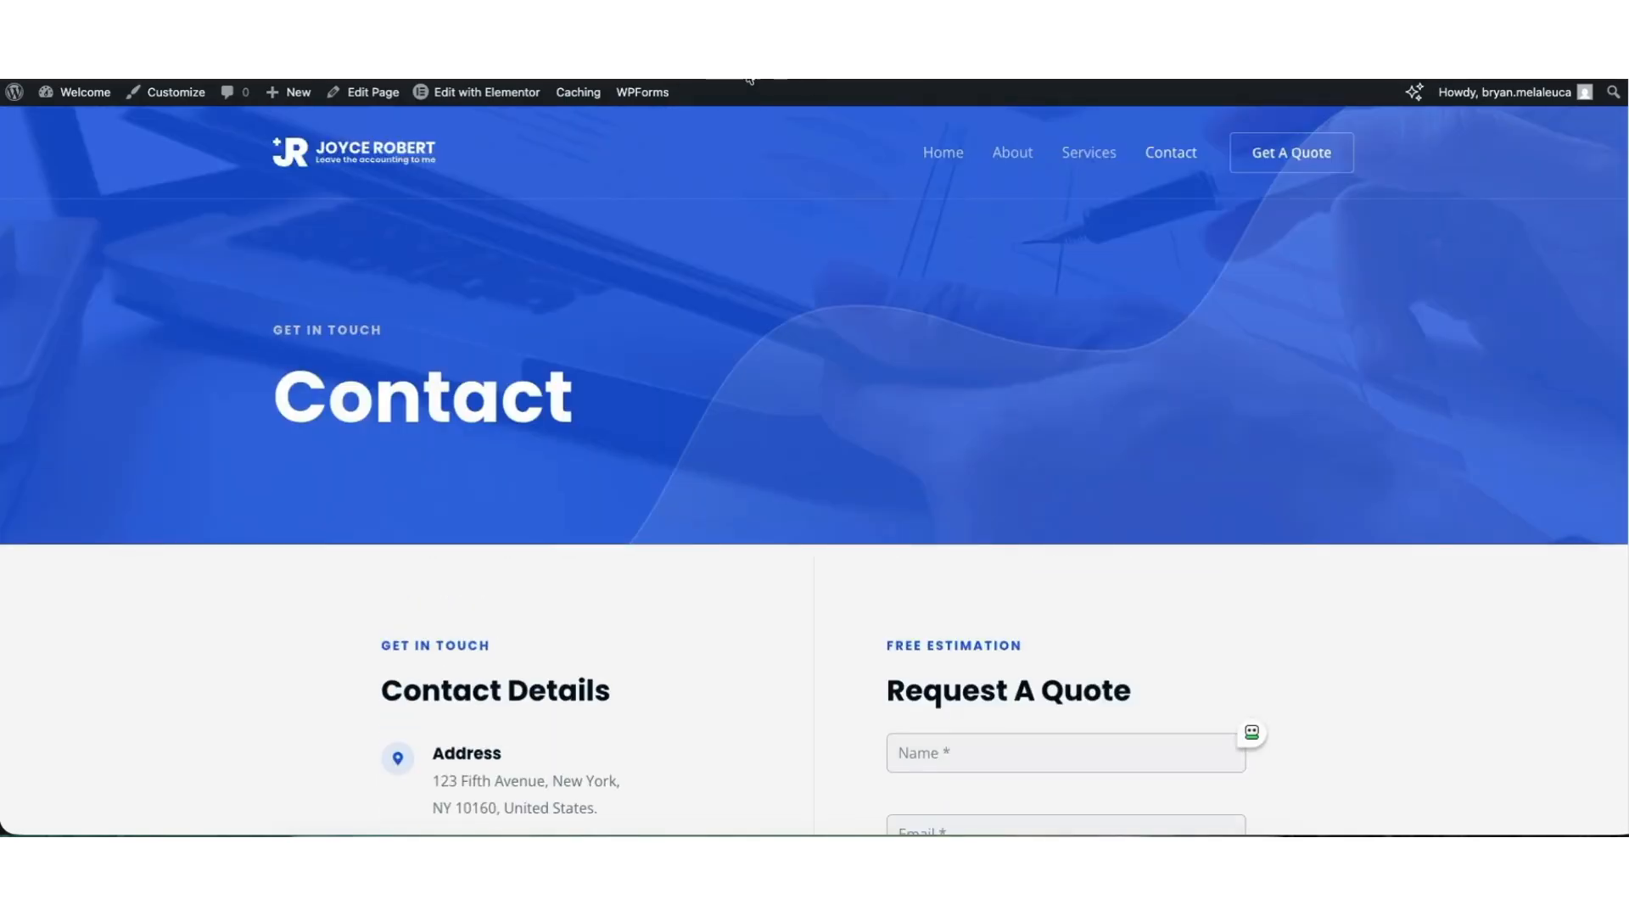
mouse_move(503, 92)
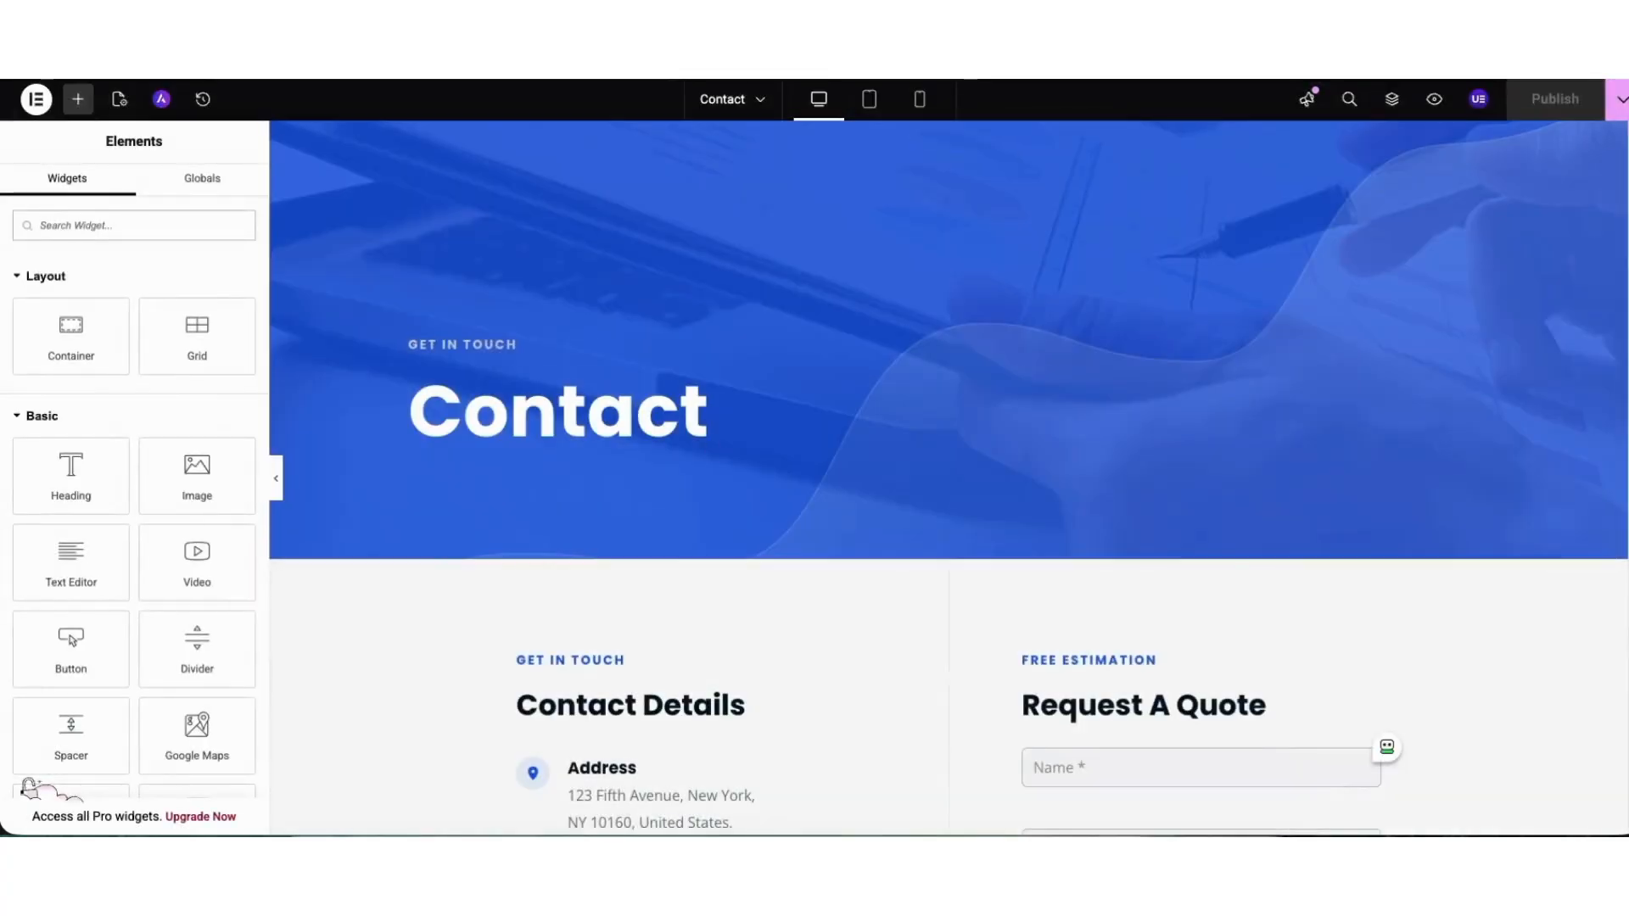
Replace the description of the Phone Numbers icon box with a single phone number wrapped in a clickable tel: link.
scroll(1602, 218, "down", 5)
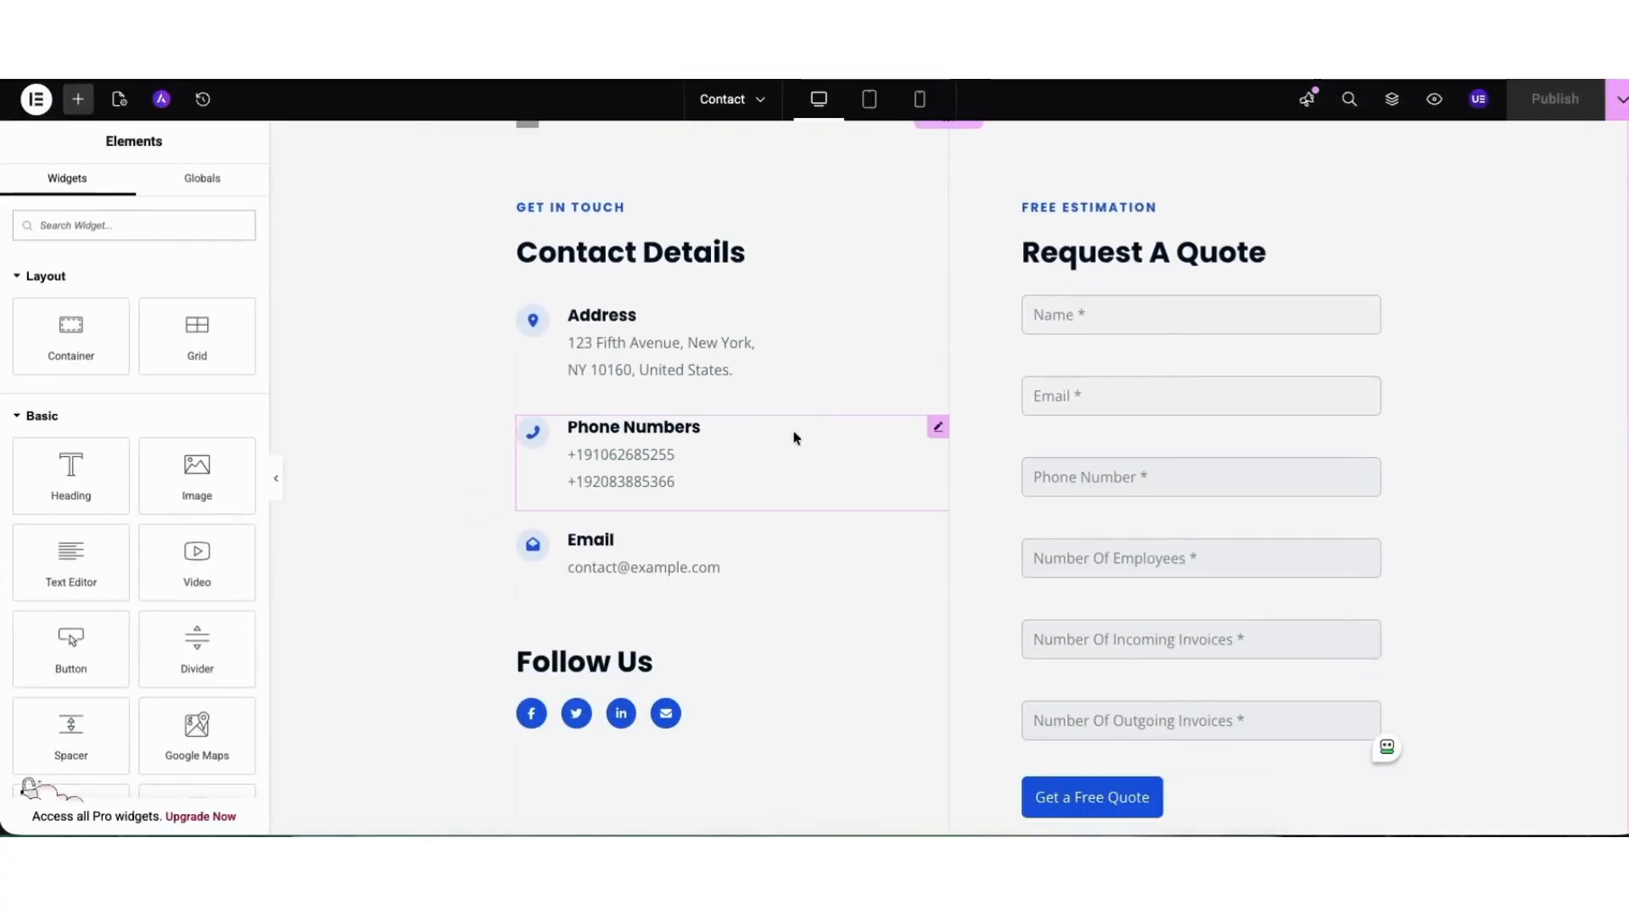
left_click(938, 426)
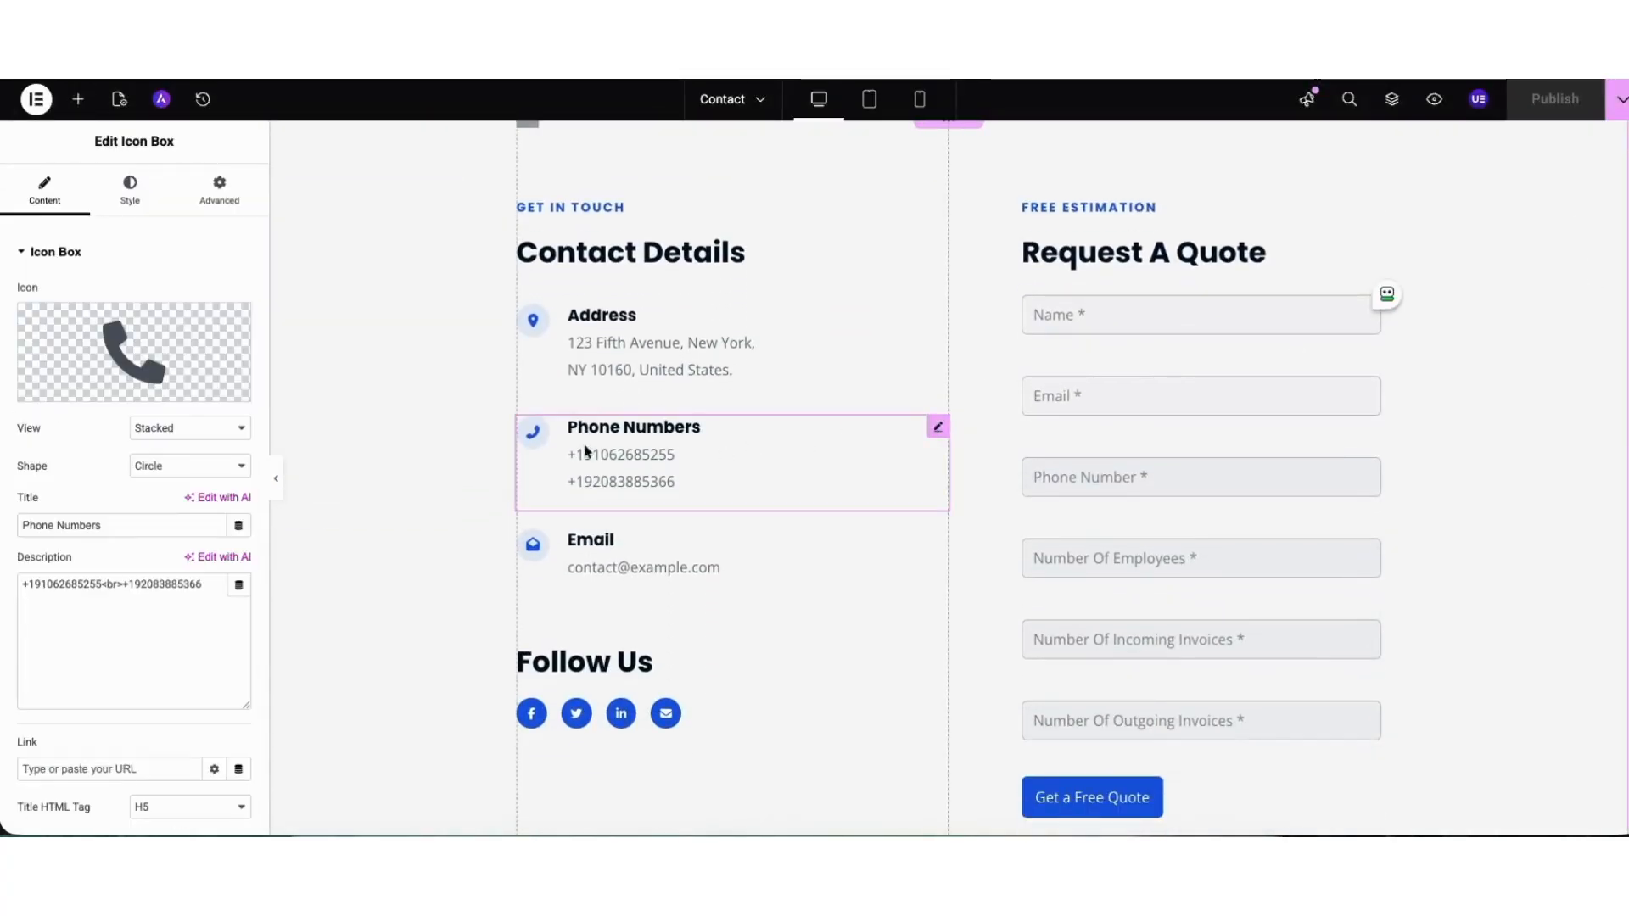
left_click_drag(21, 584, 97, 582)
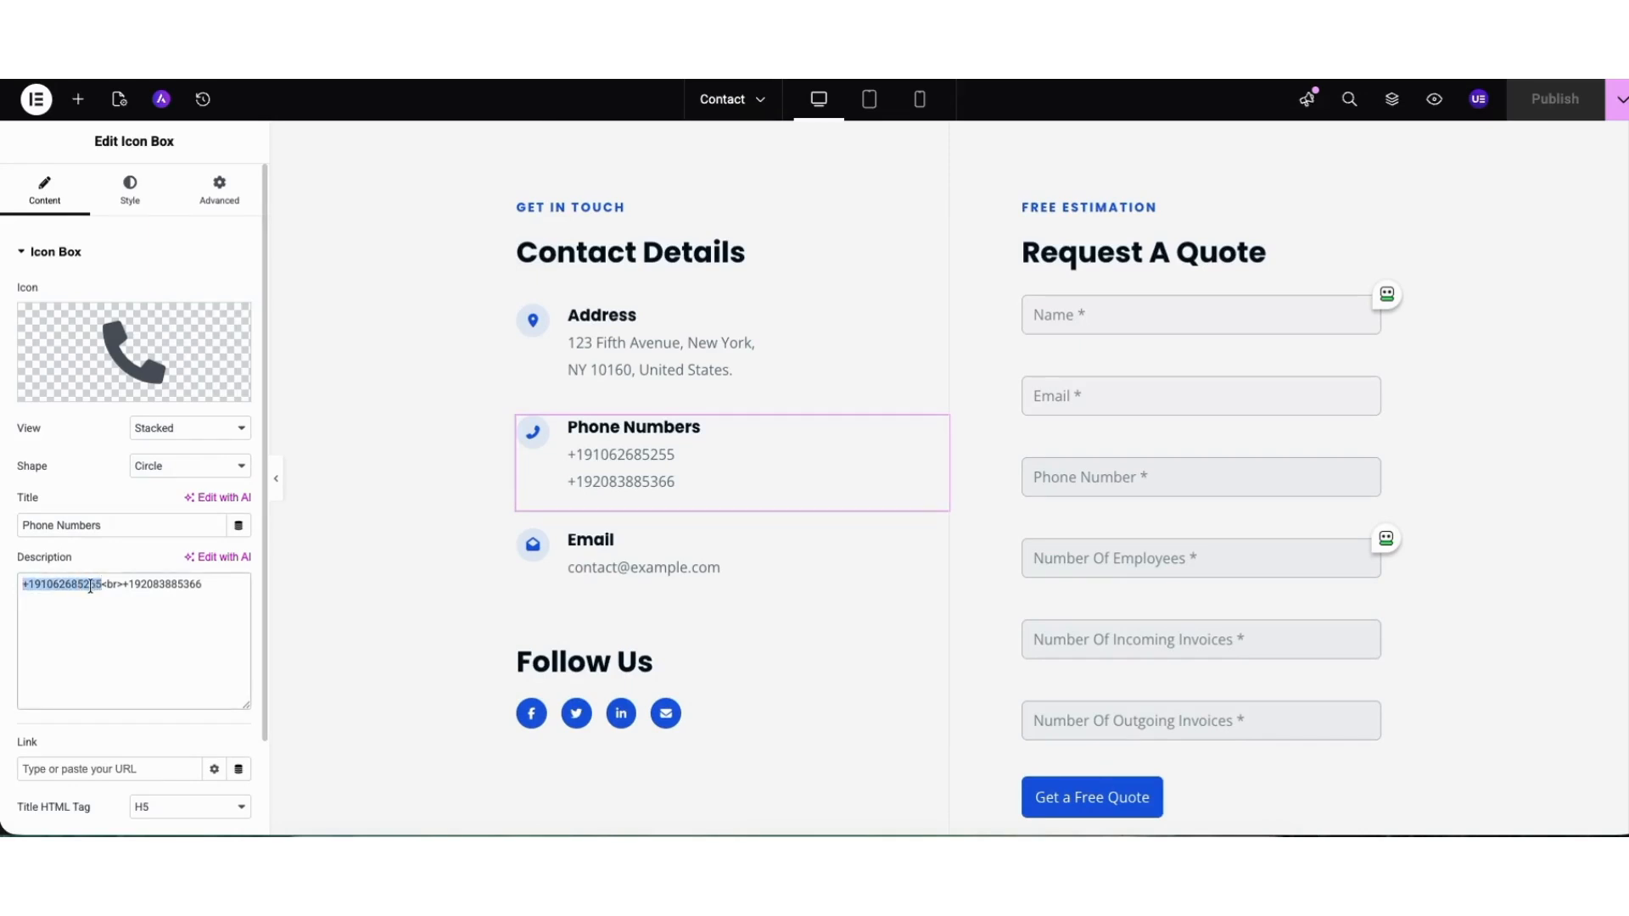
key("ctrl+a")
key("ctrl+v")
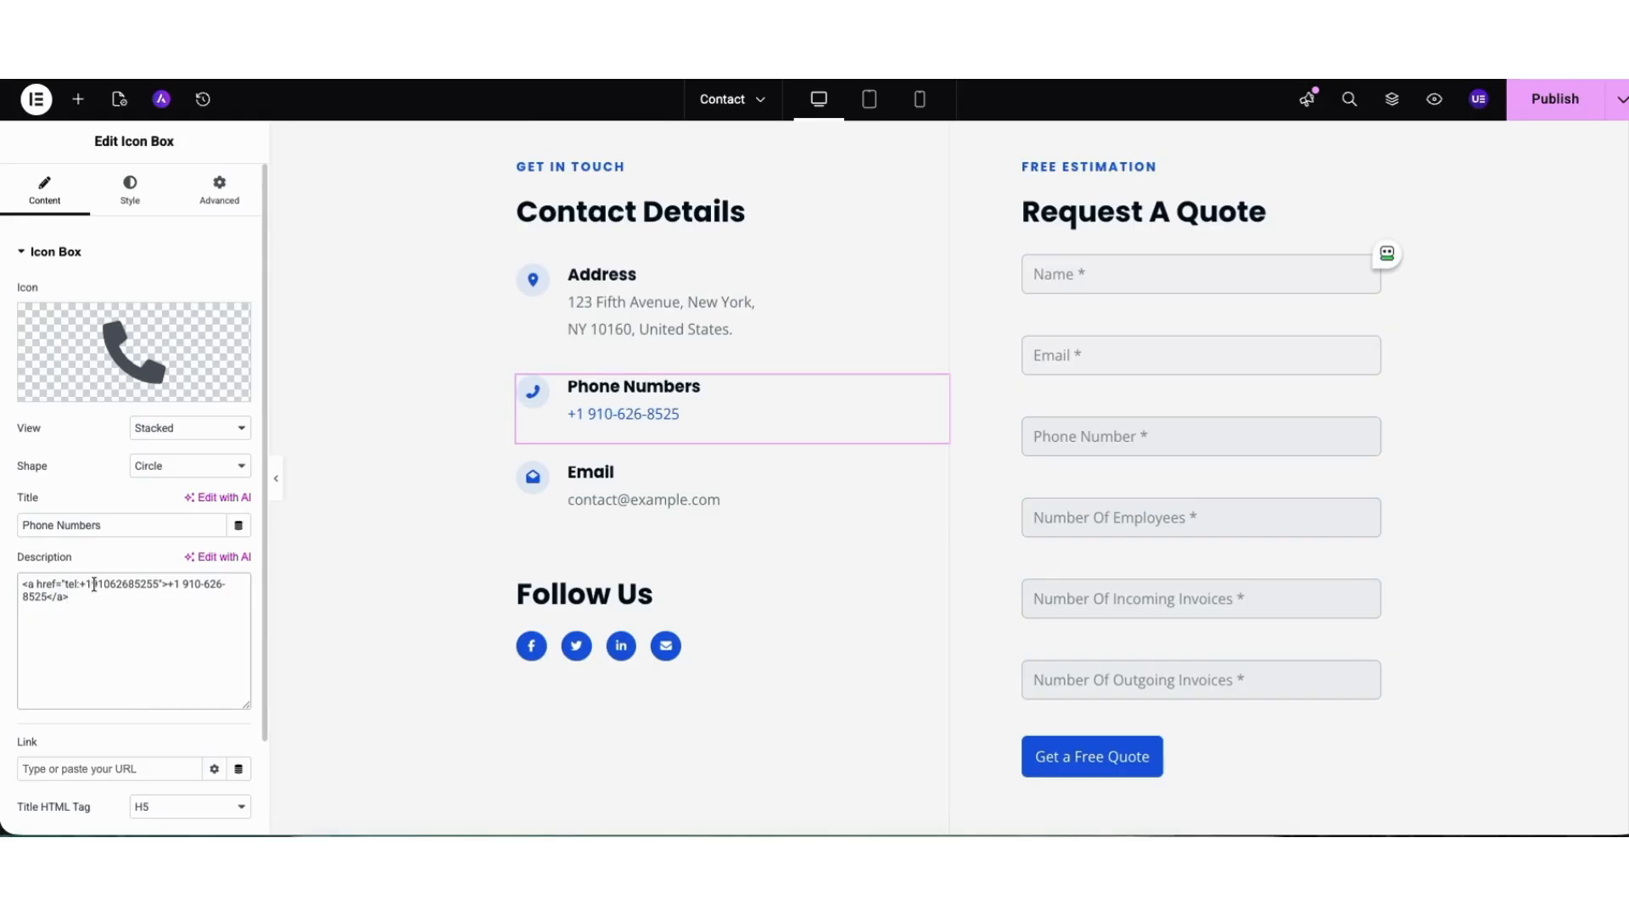
Examine the tel: target and the displayed number in the phone link's HTML.
left_click_drag(89, 585, 160, 583)
left_click(99, 598)
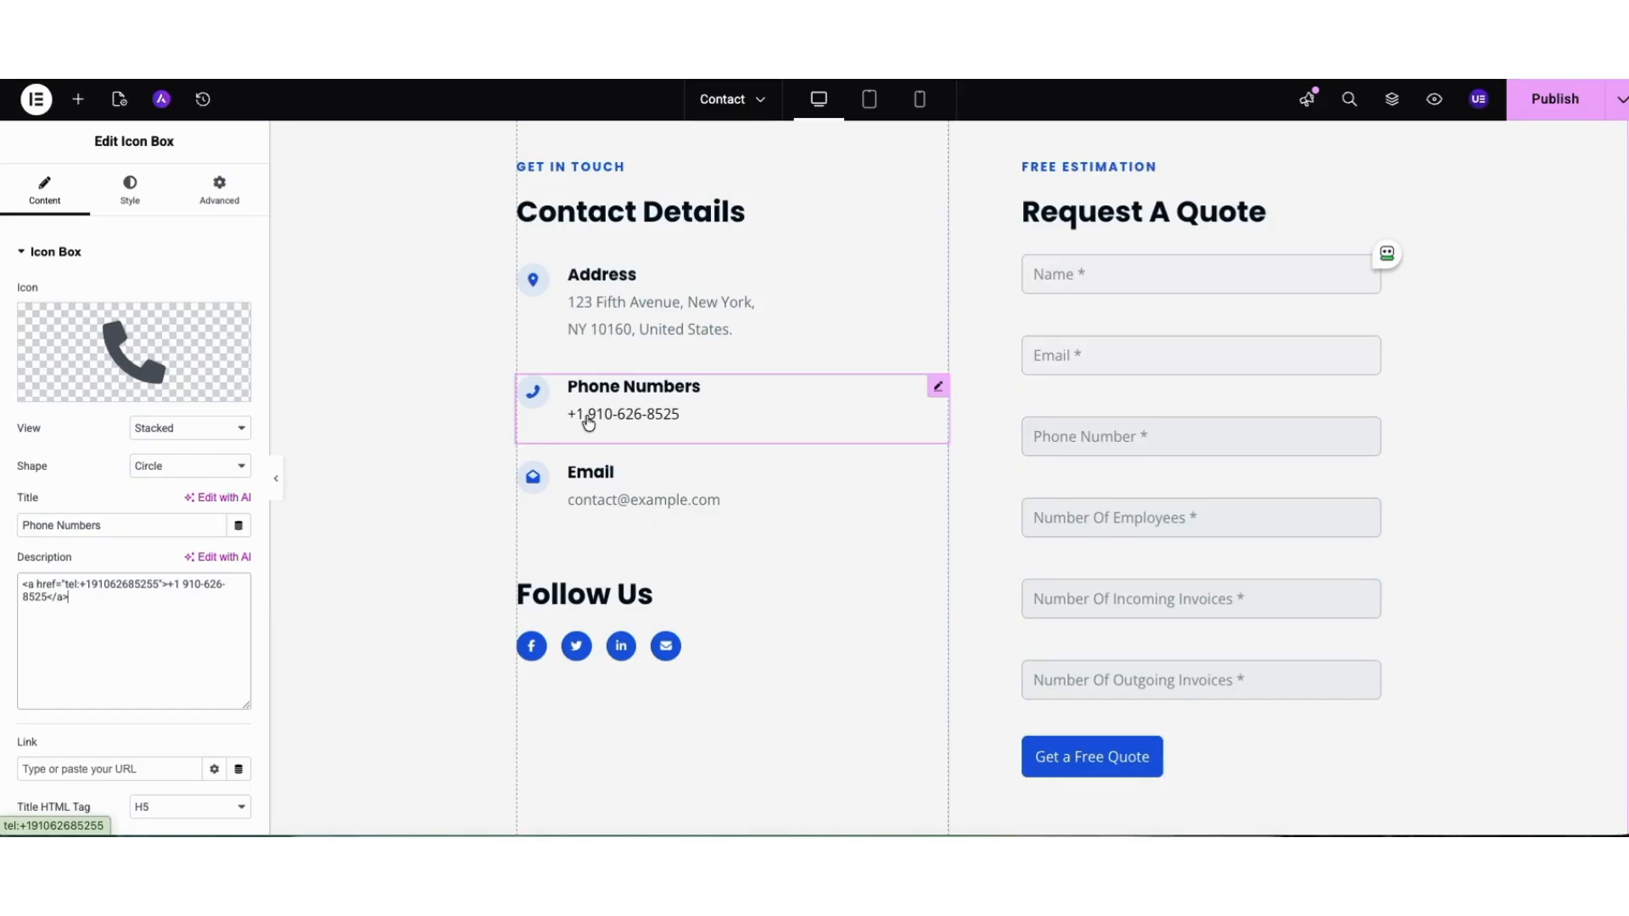
key("Up")
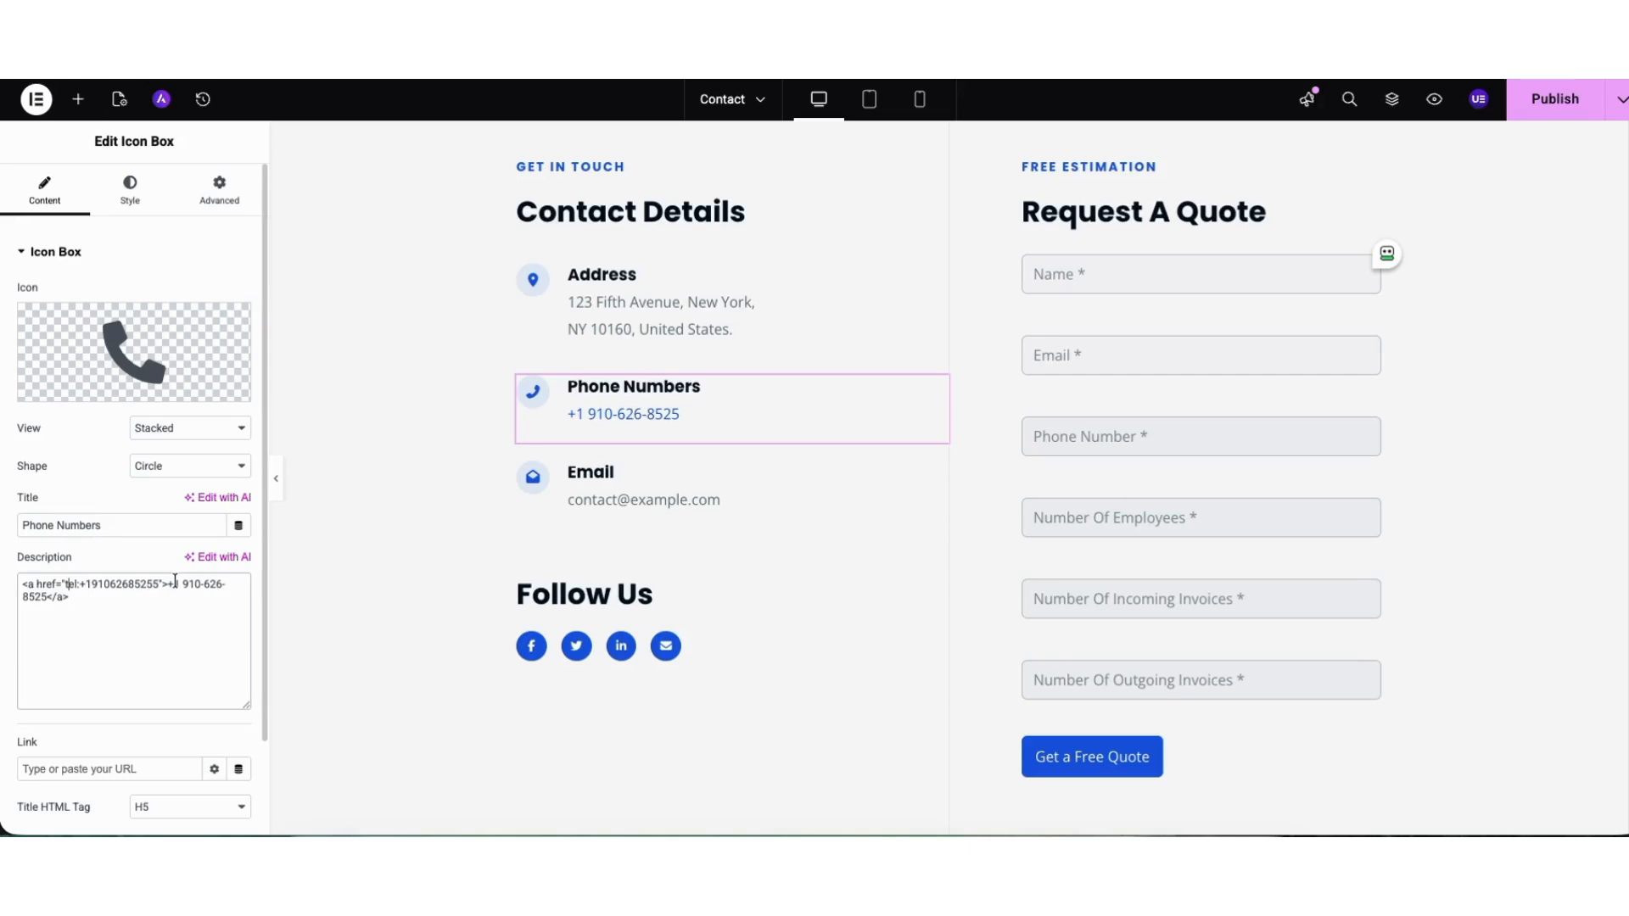
left_click_drag(175, 584, 47, 599)
Save the Contact page as a draft.
scroll(740, 451, "up", 2)
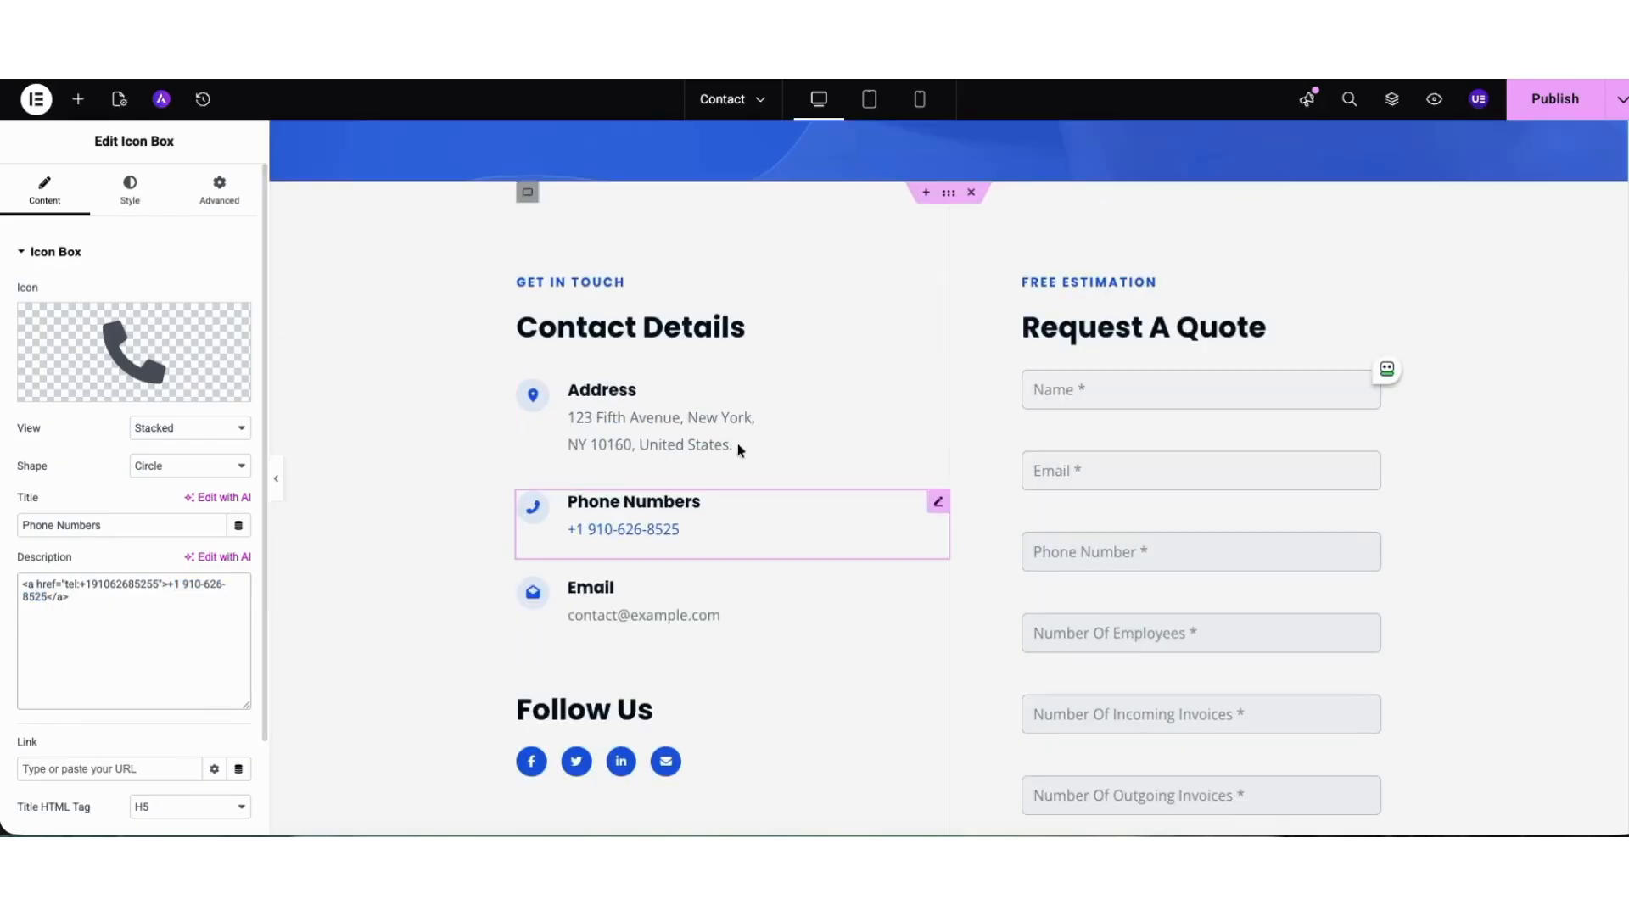
left_click(1620, 98)
left_click(1551, 148)
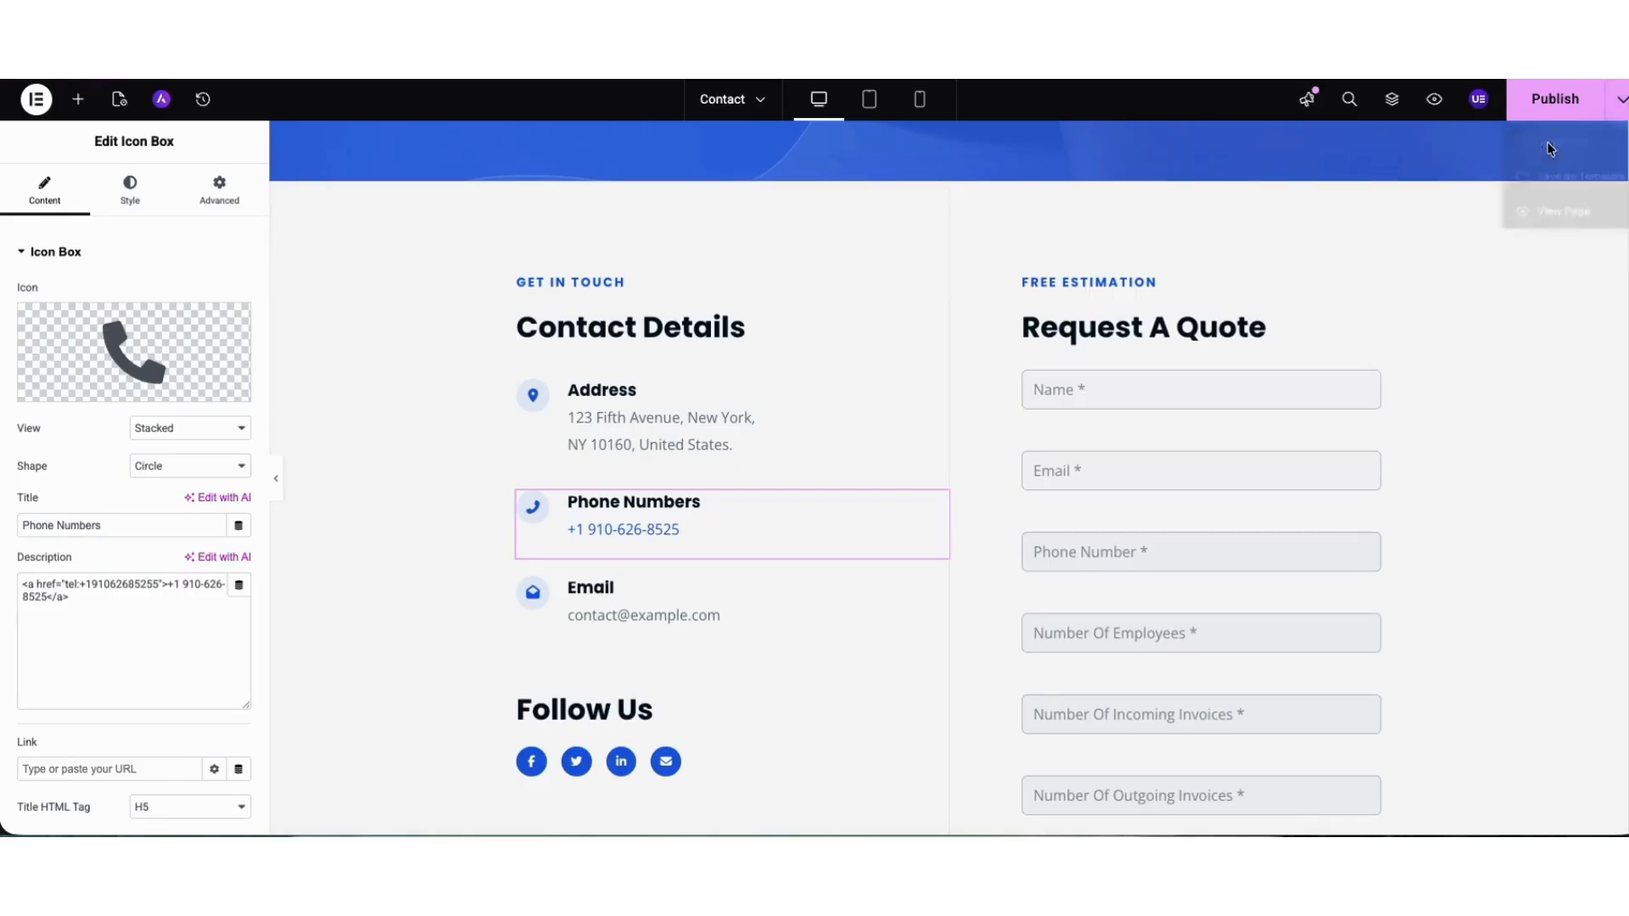
View the map section below the contact form and locate the Google Maps widget among the available elements.
scroll(1358, 280, "down", 1)
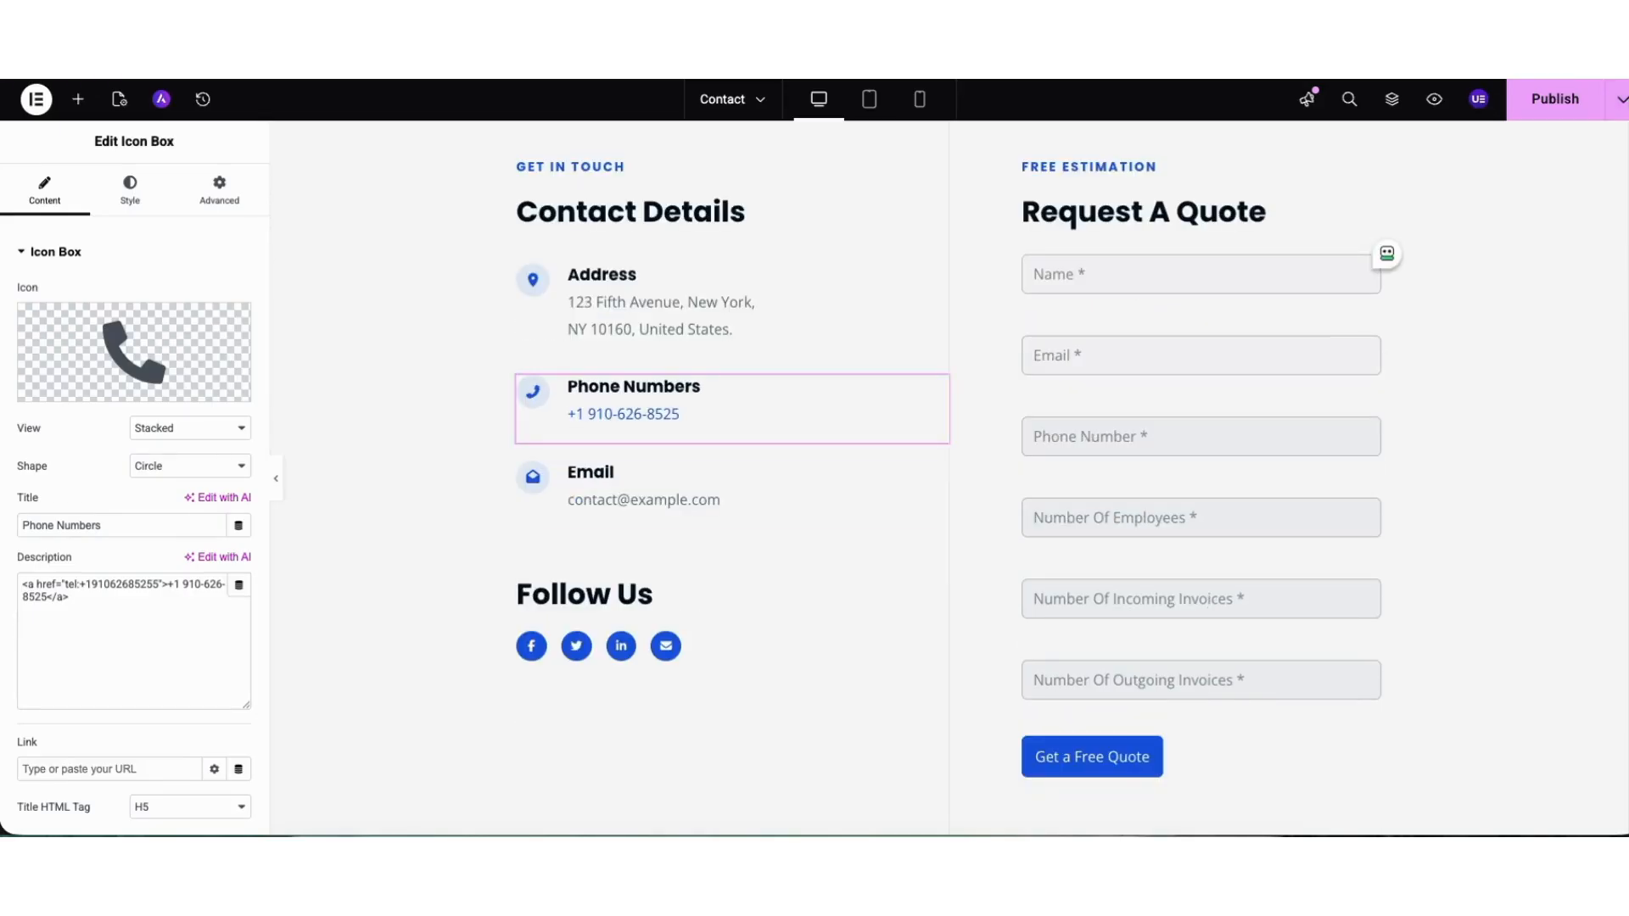
scroll(1599, 380, "down", 7)
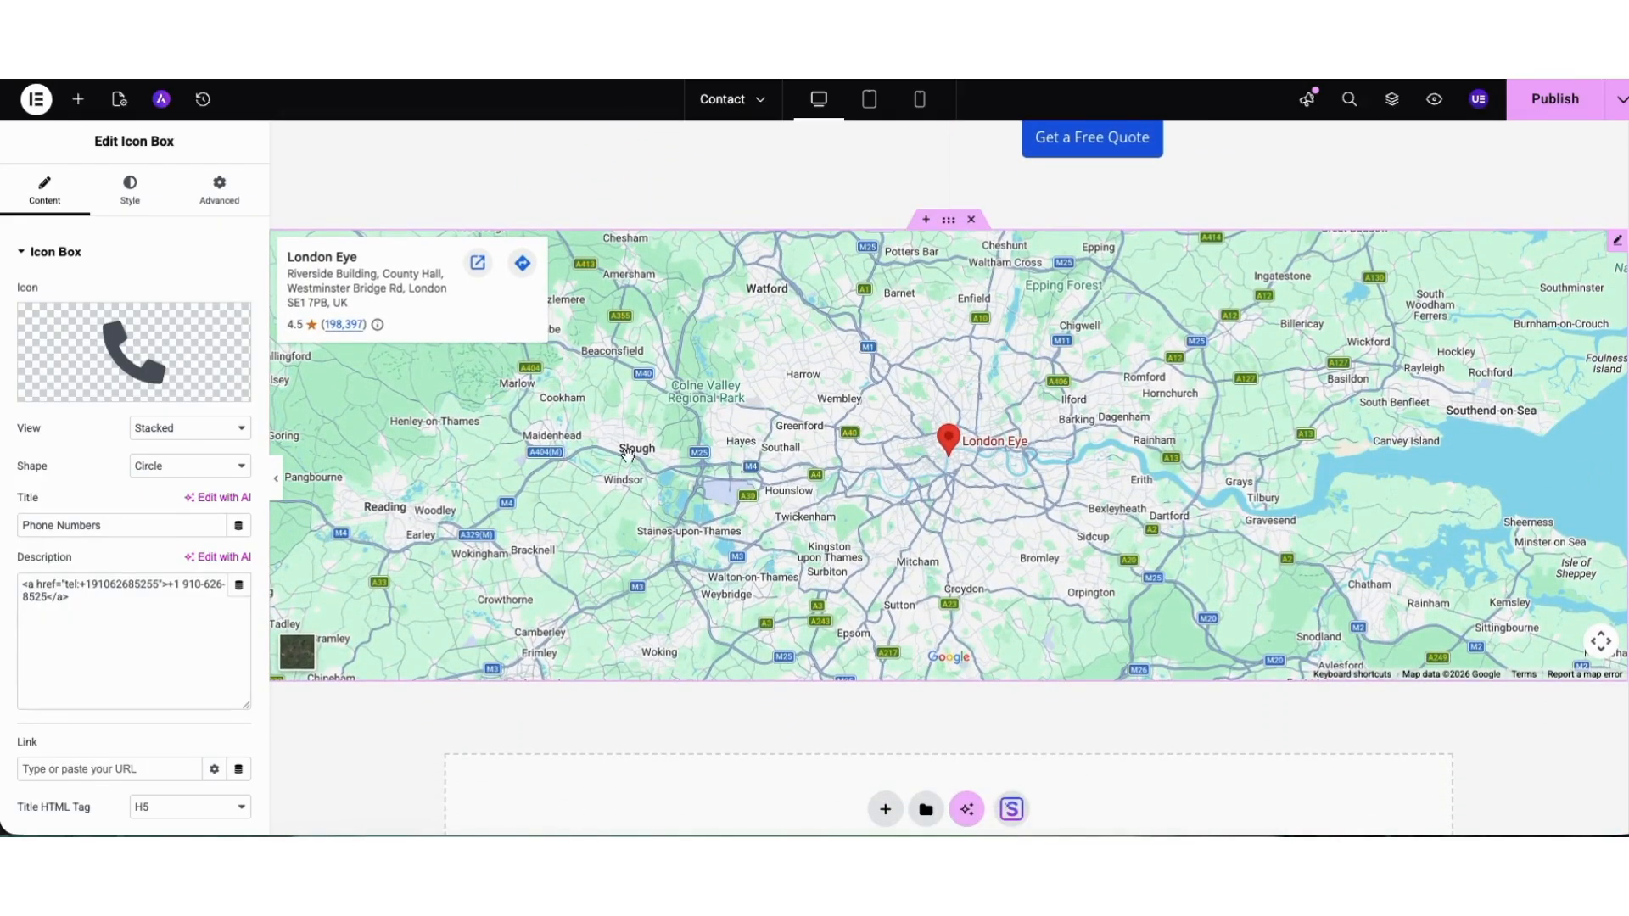
left_click(77, 101)
mouse_move(196, 727)
left_mouse_down()
mouse_move(337, 679)
mouse_move(836, 373)
mouse_move(521, 518)
mouse_move(200, 723)
left_mouse_up()
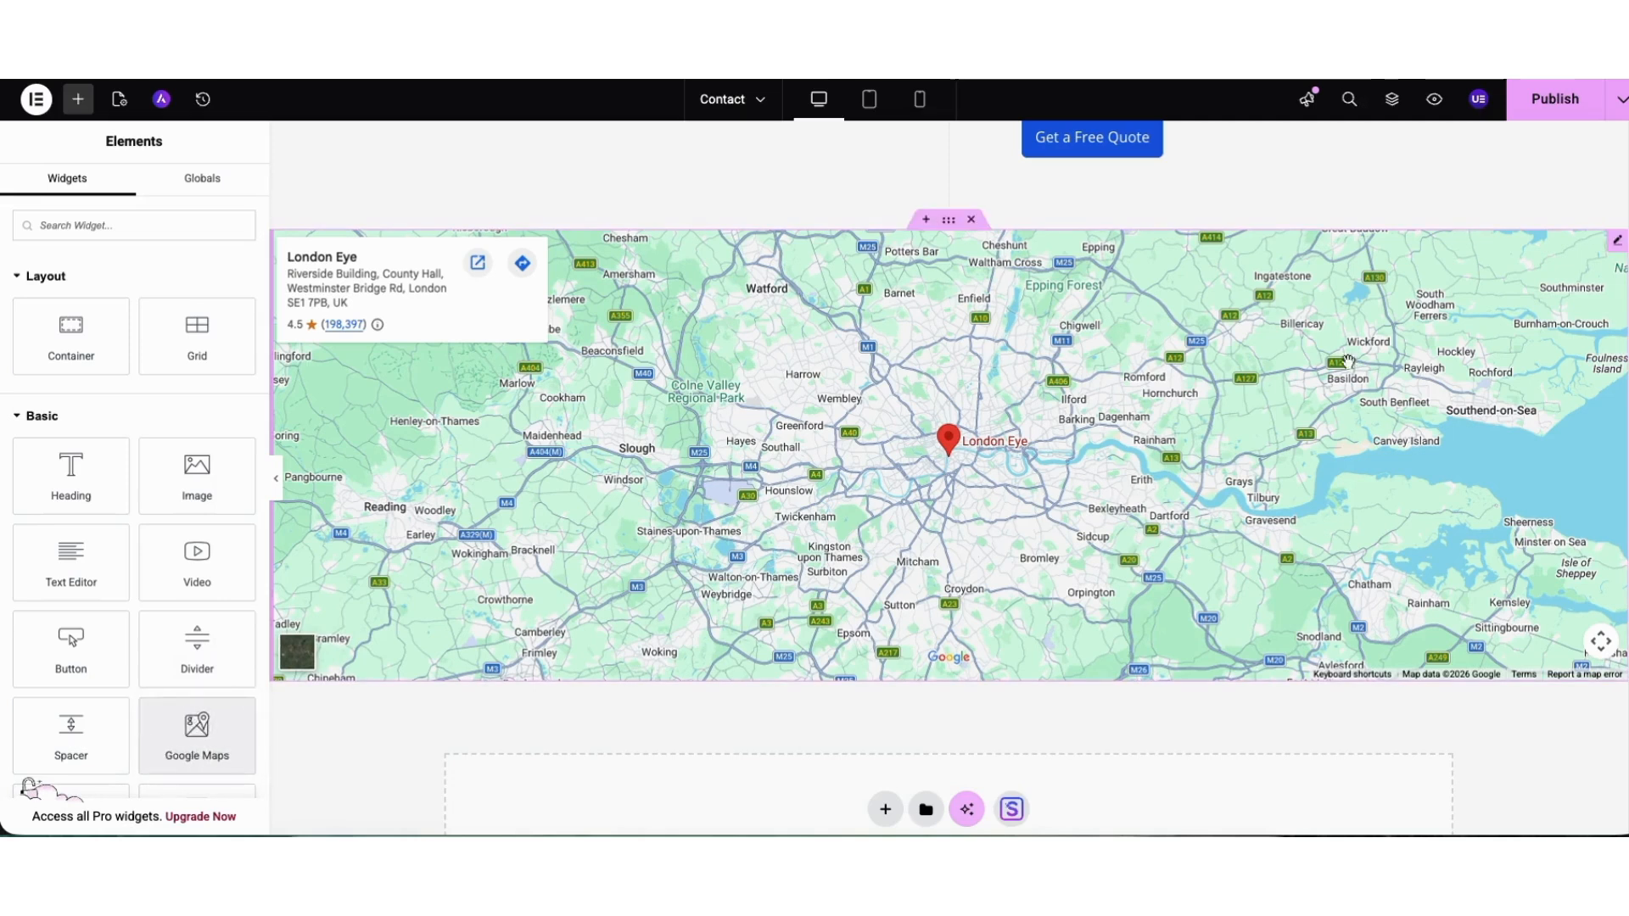
Set the zoom of the London Eye map to 9 and its height to 580 px.
left_click(1617, 243)
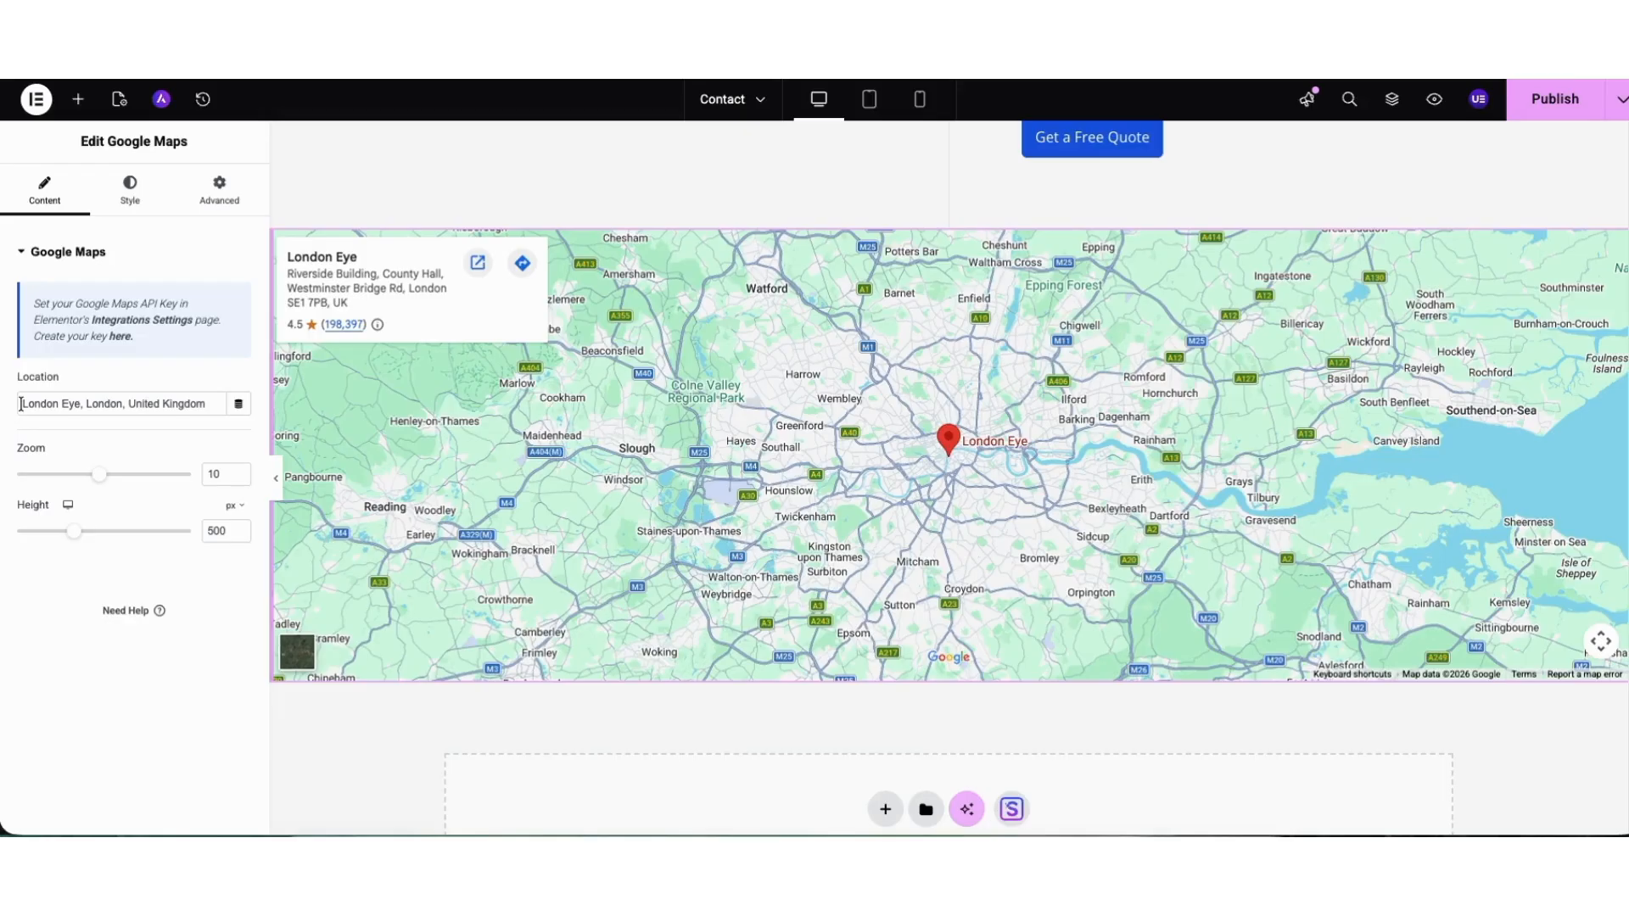
left_click_drag(21, 404, 207, 404)
left_click_drag(99, 475, 88, 477)
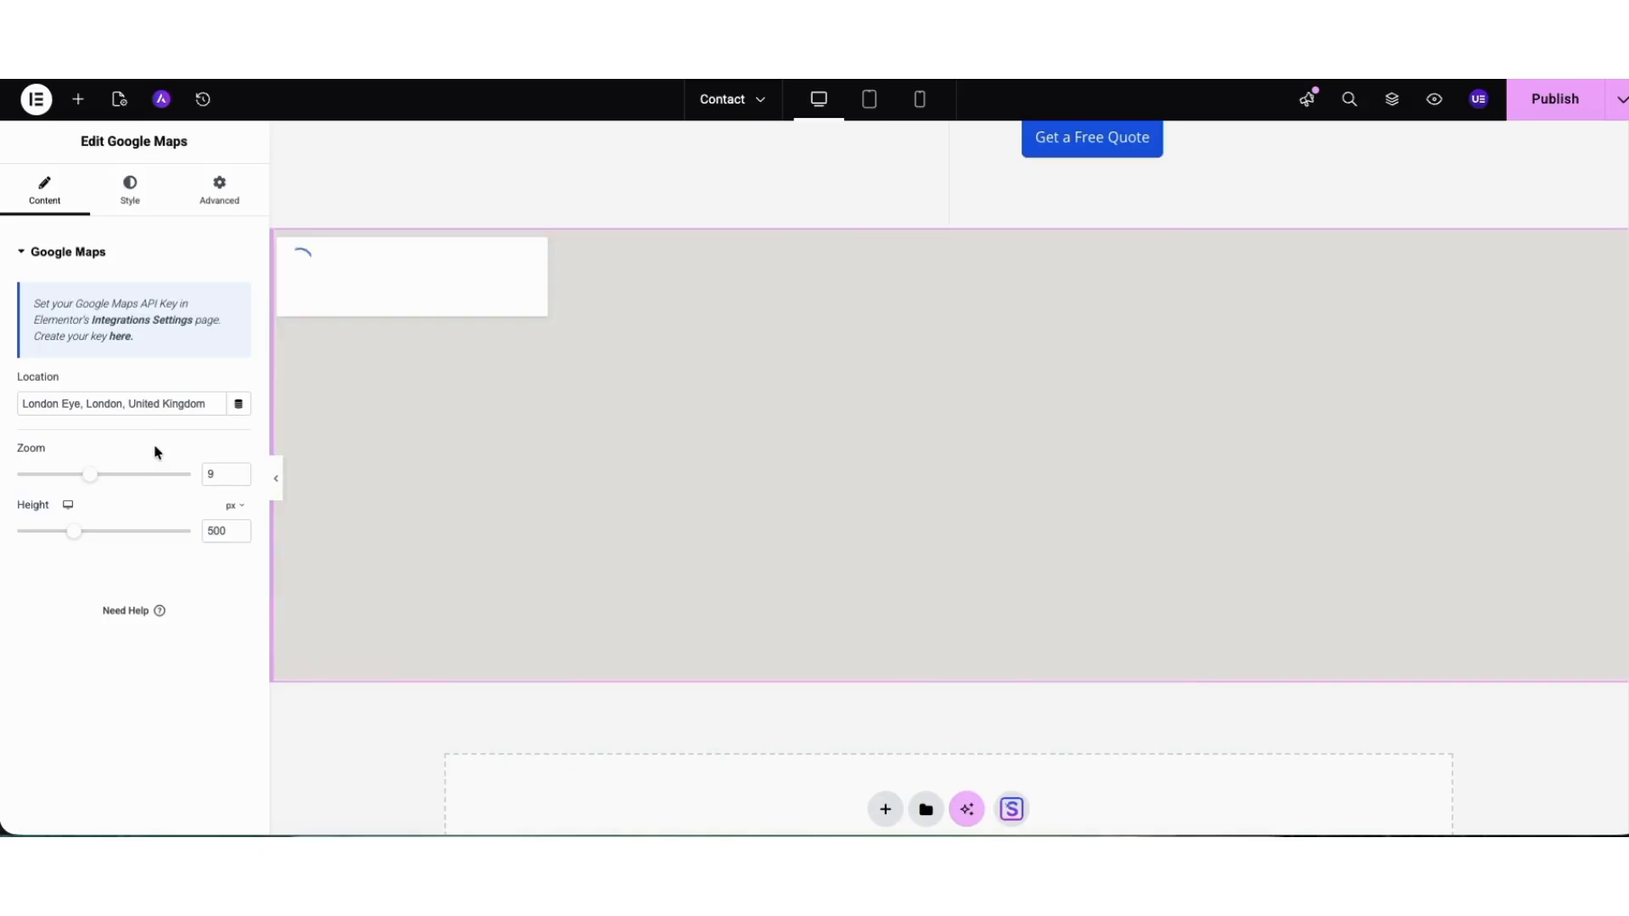
mouse_move(79, 532)
left_mouse_down()
mouse_move(105, 538)
mouse_move(87, 540)
left_mouse_up()
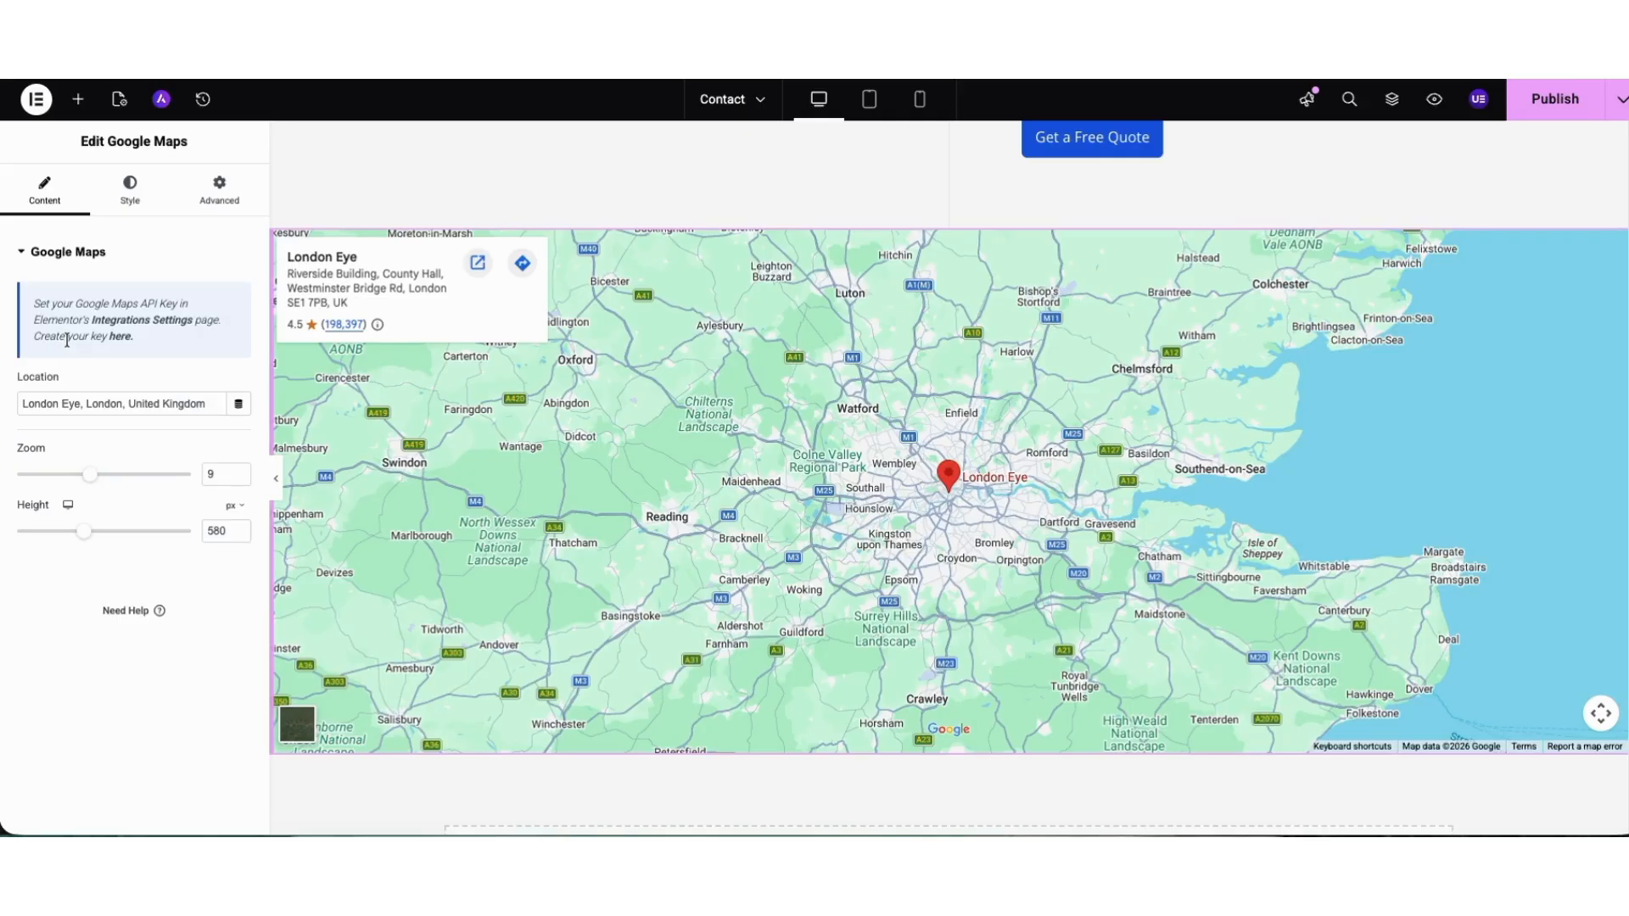
Open the Google Maps API key guide, continue to the Google Cloud credentials page and start a new project named Demo1.
left_click(120, 338)
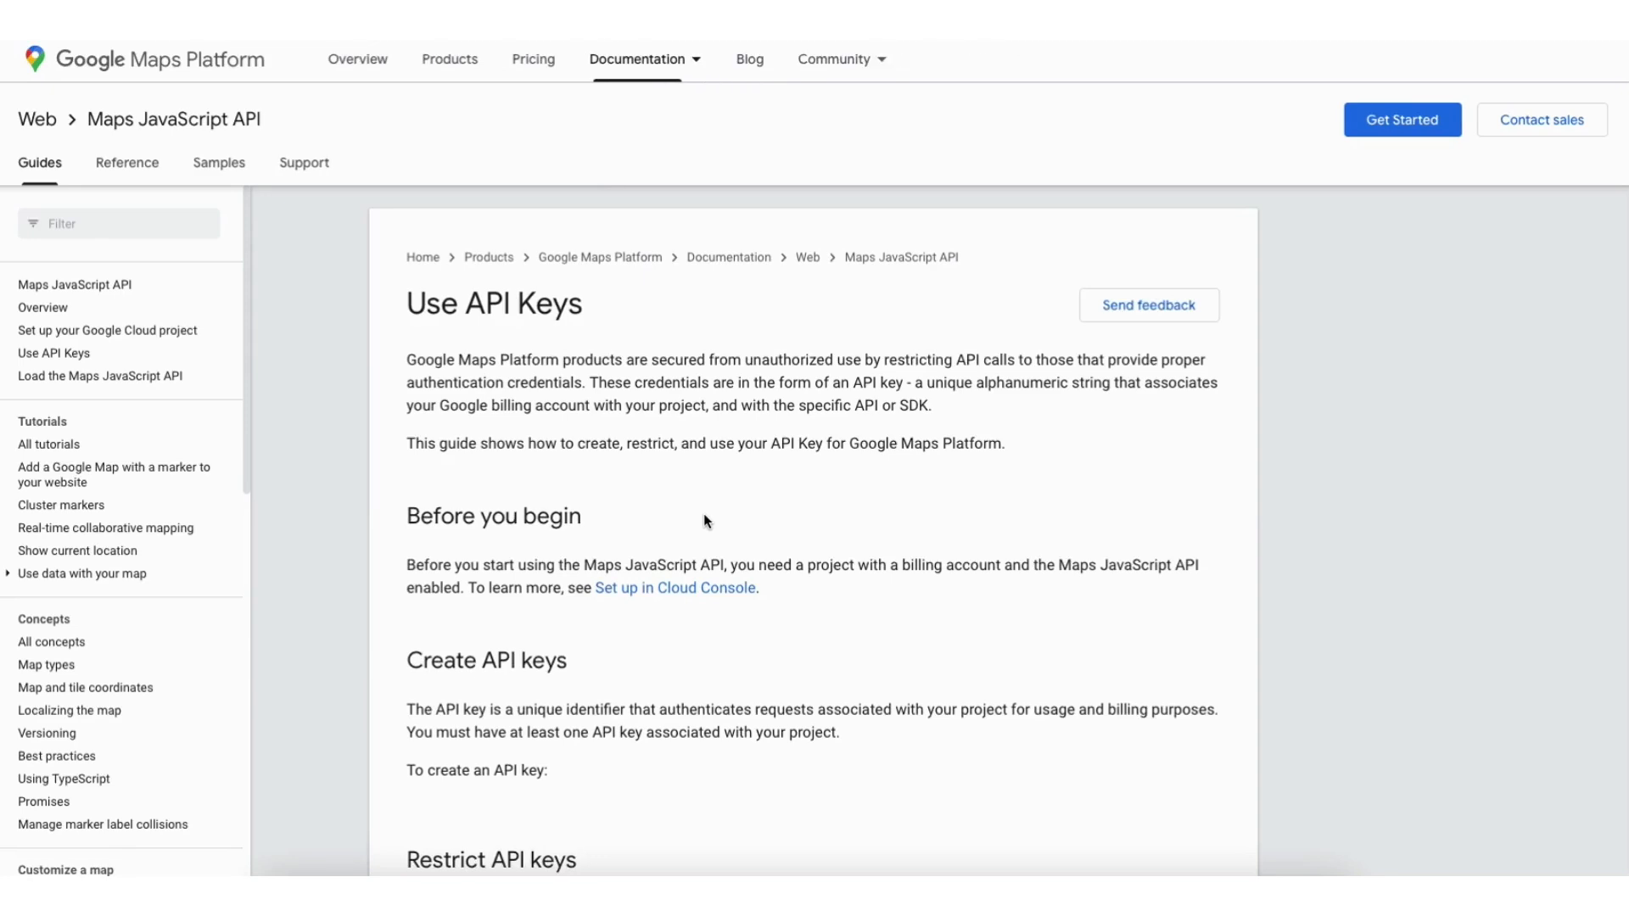
scroll(704, 517, "down", 7)
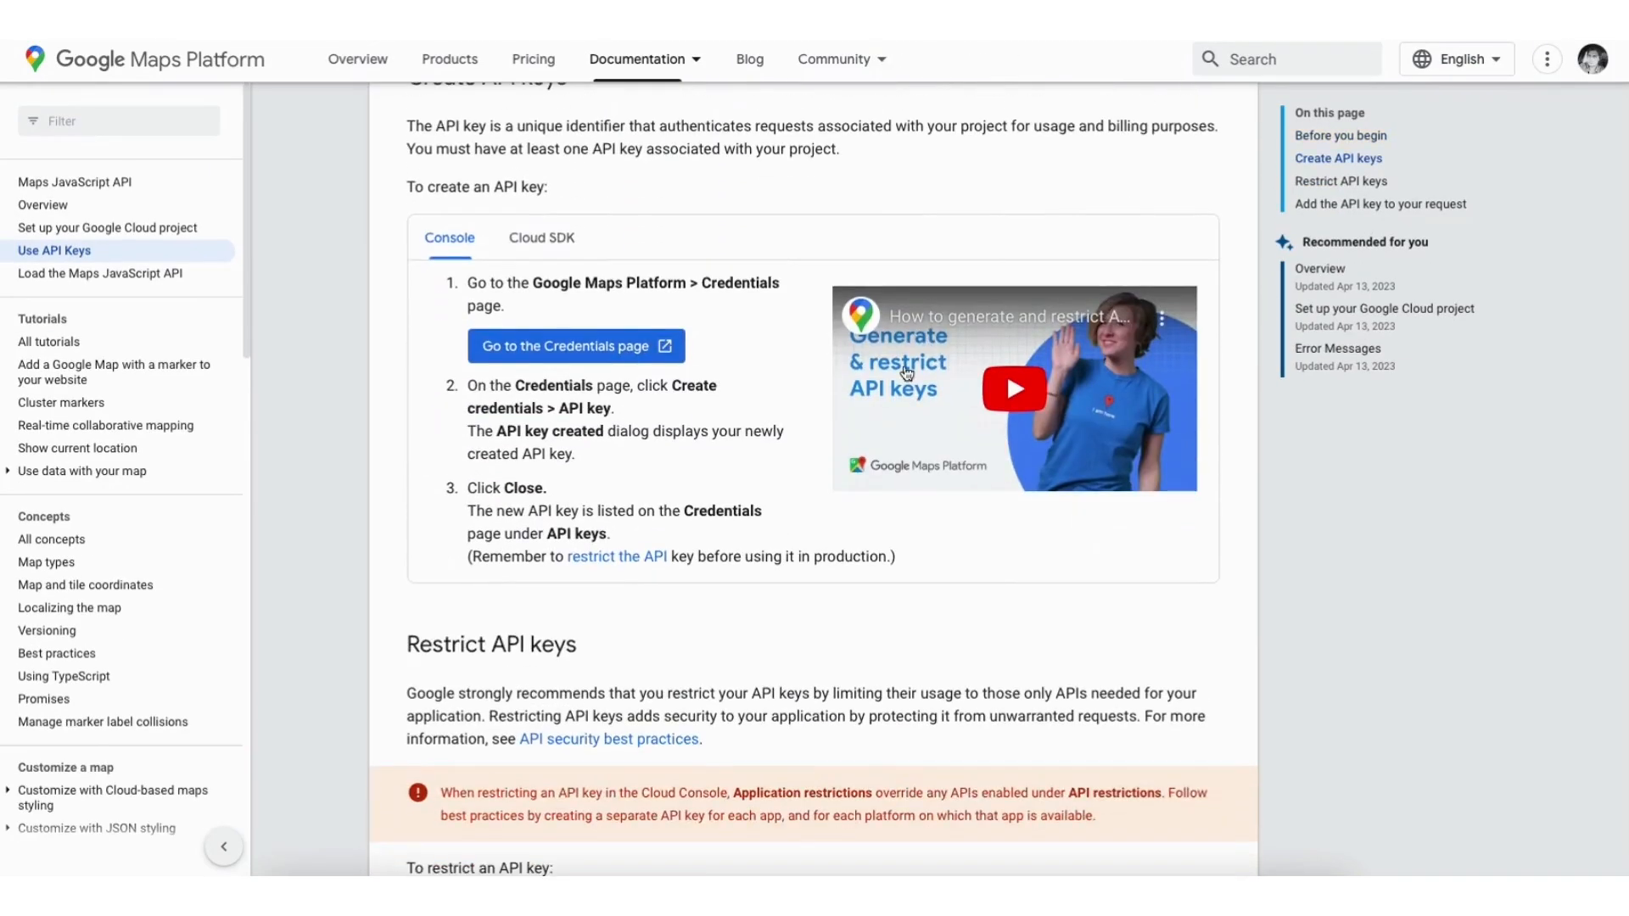
left_click(543, 350)
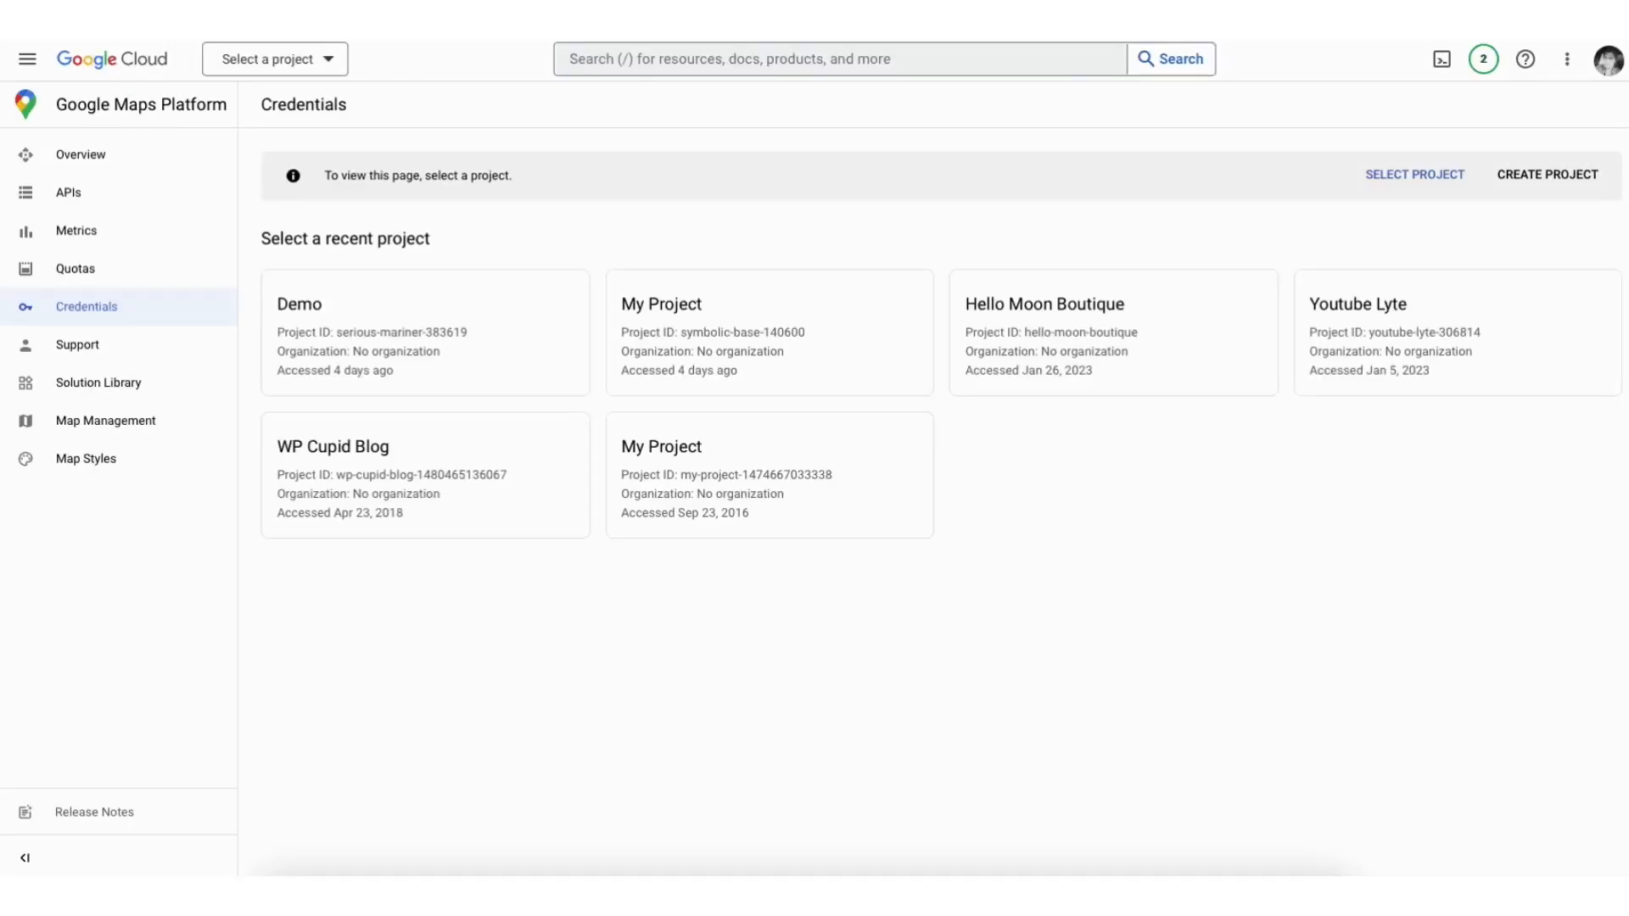
left_click(1548, 175)
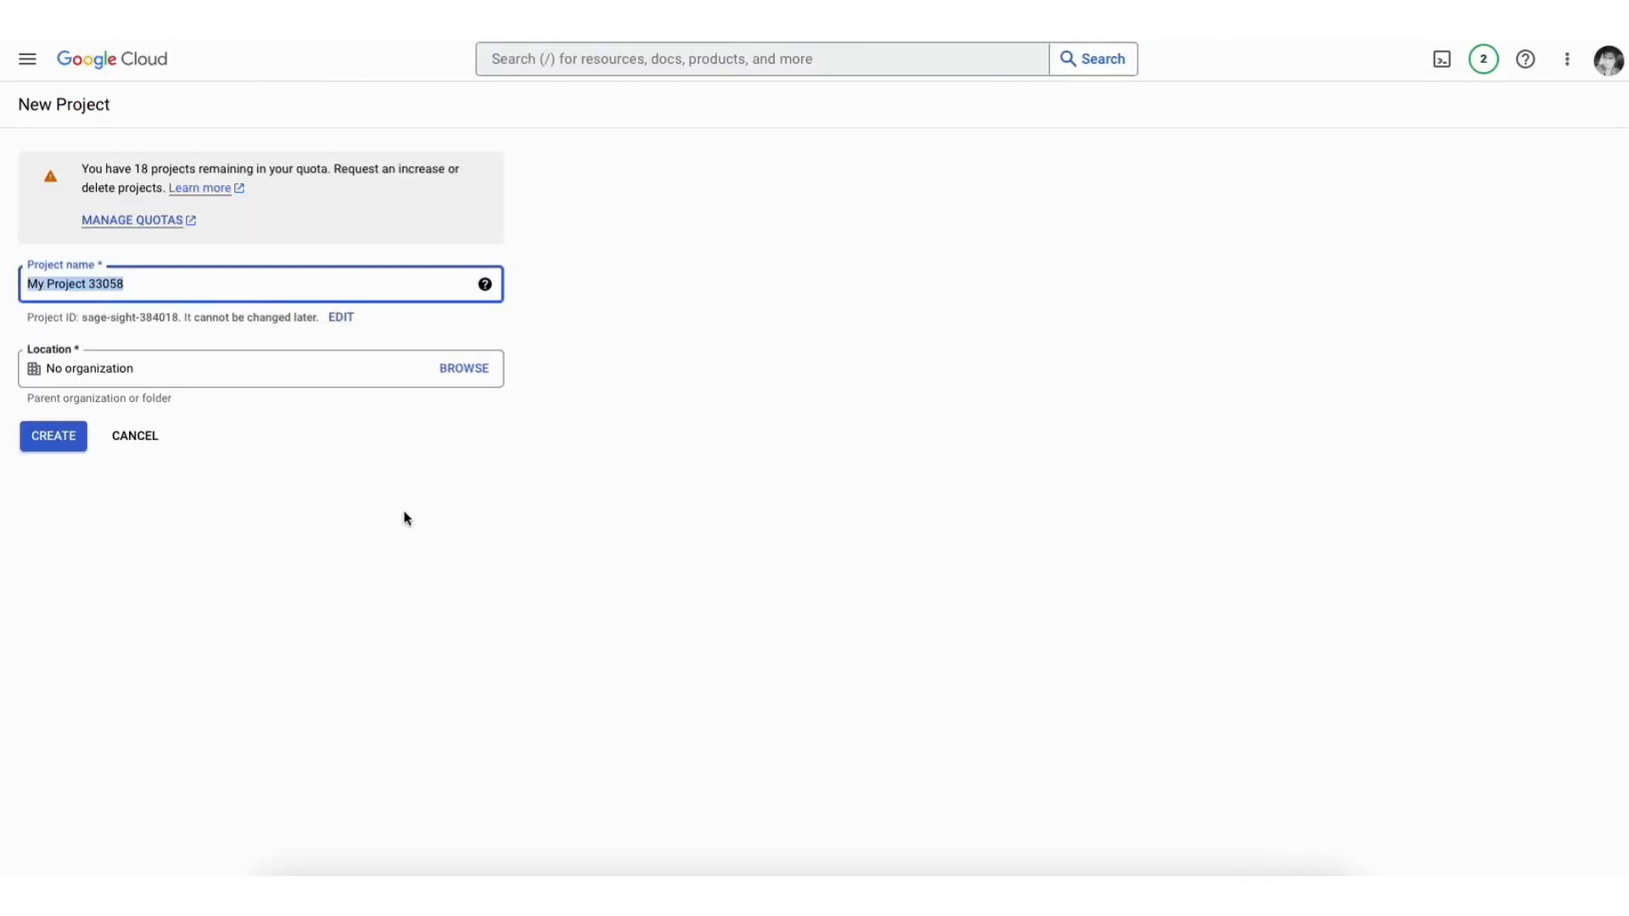
type("Demo1")
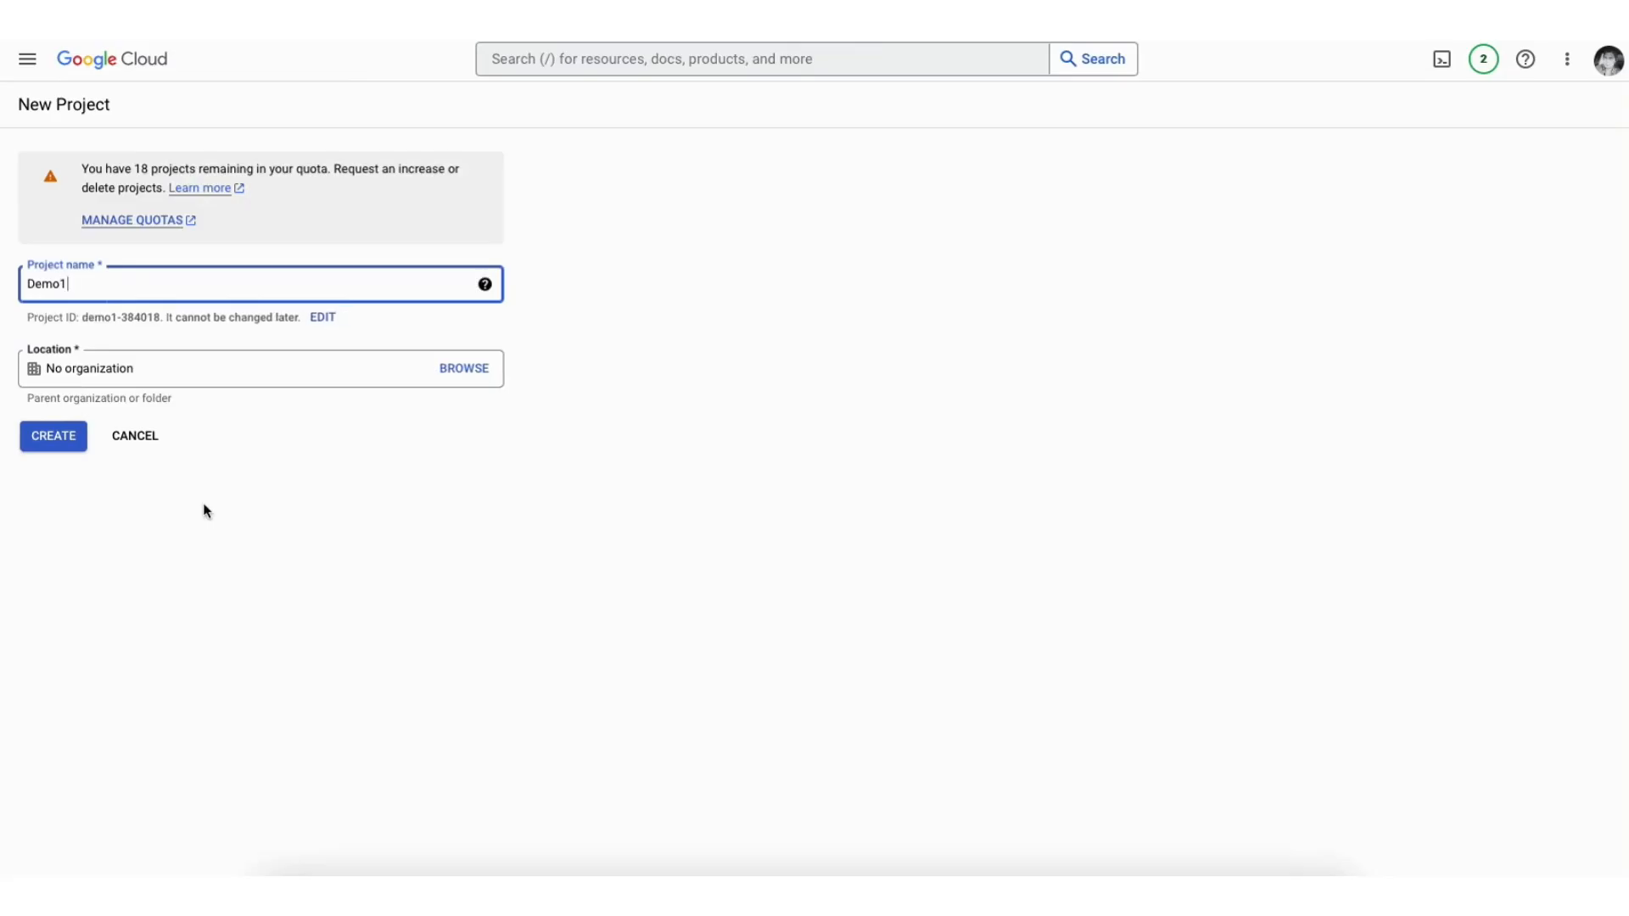
left_click(197, 370)
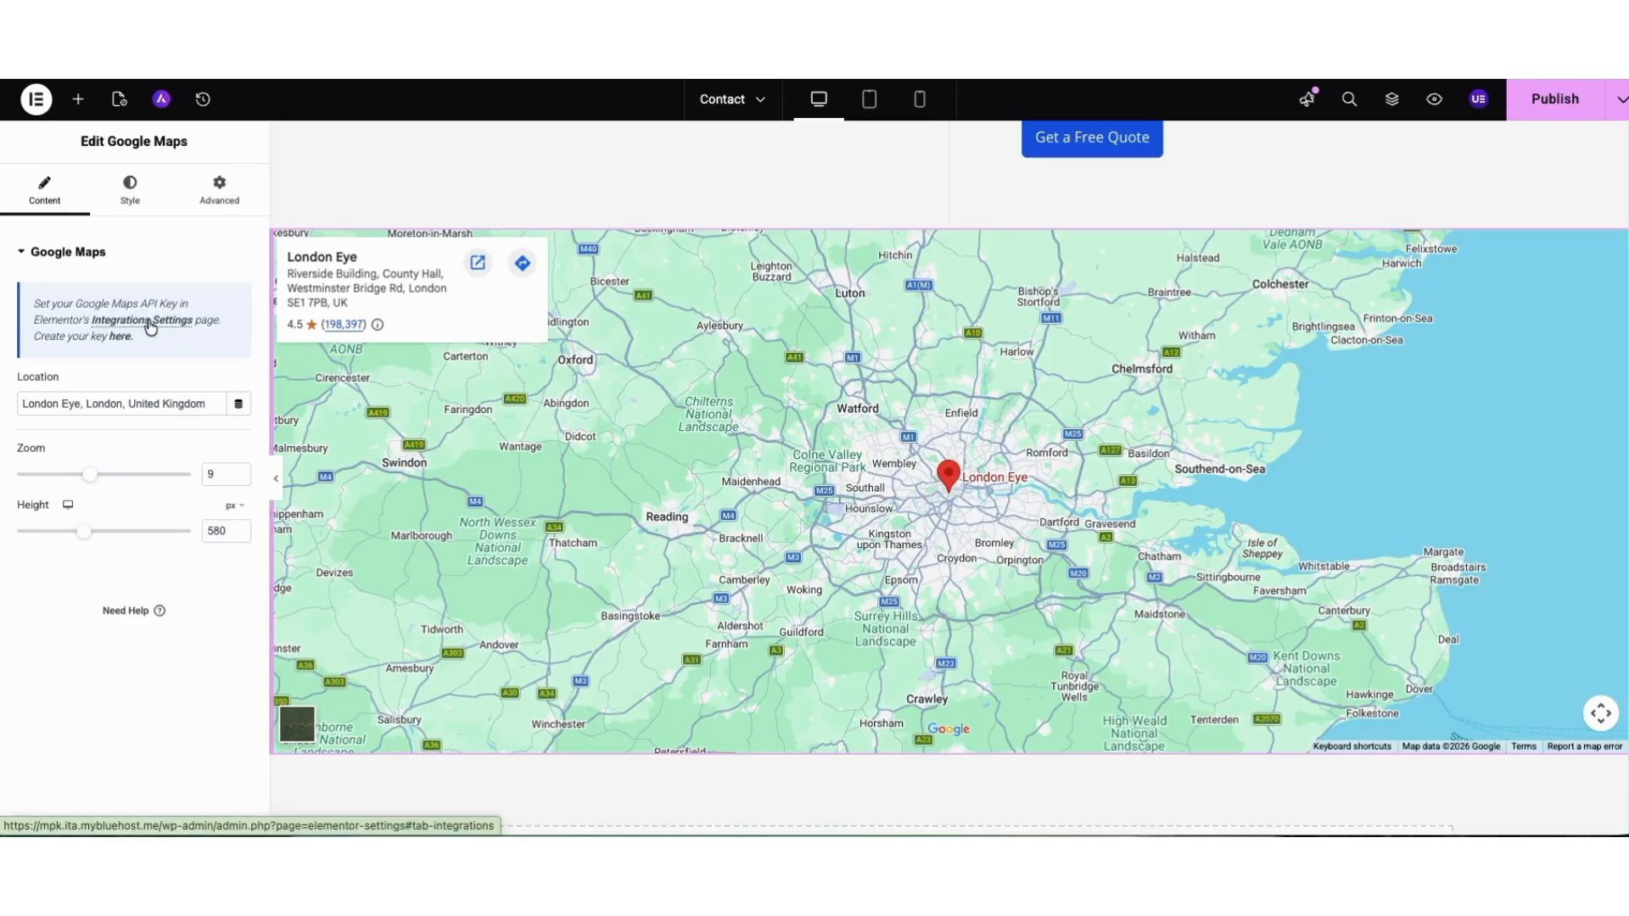
Return to the Google Maps widget and open Elementor's Integrations settings for the Google Maps API key.
left_click(150, 322)
left_click(635, 373)
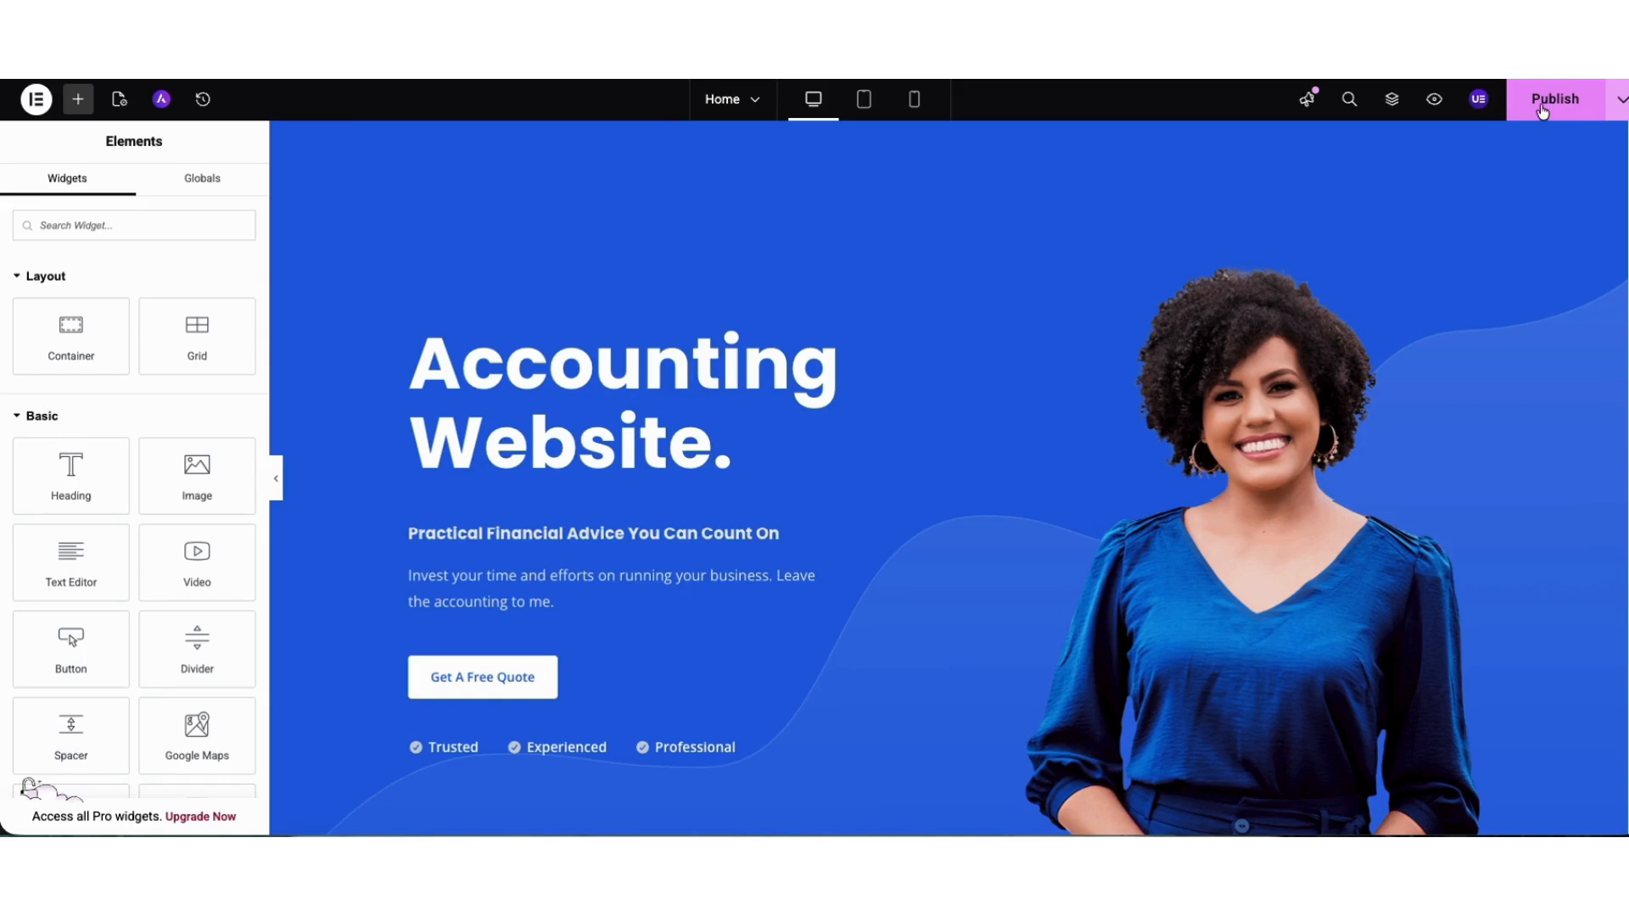
Look over the save options and preview the Home page in tablet and mobile layouts before returning to the desktop layout.
left_click(1621, 101)
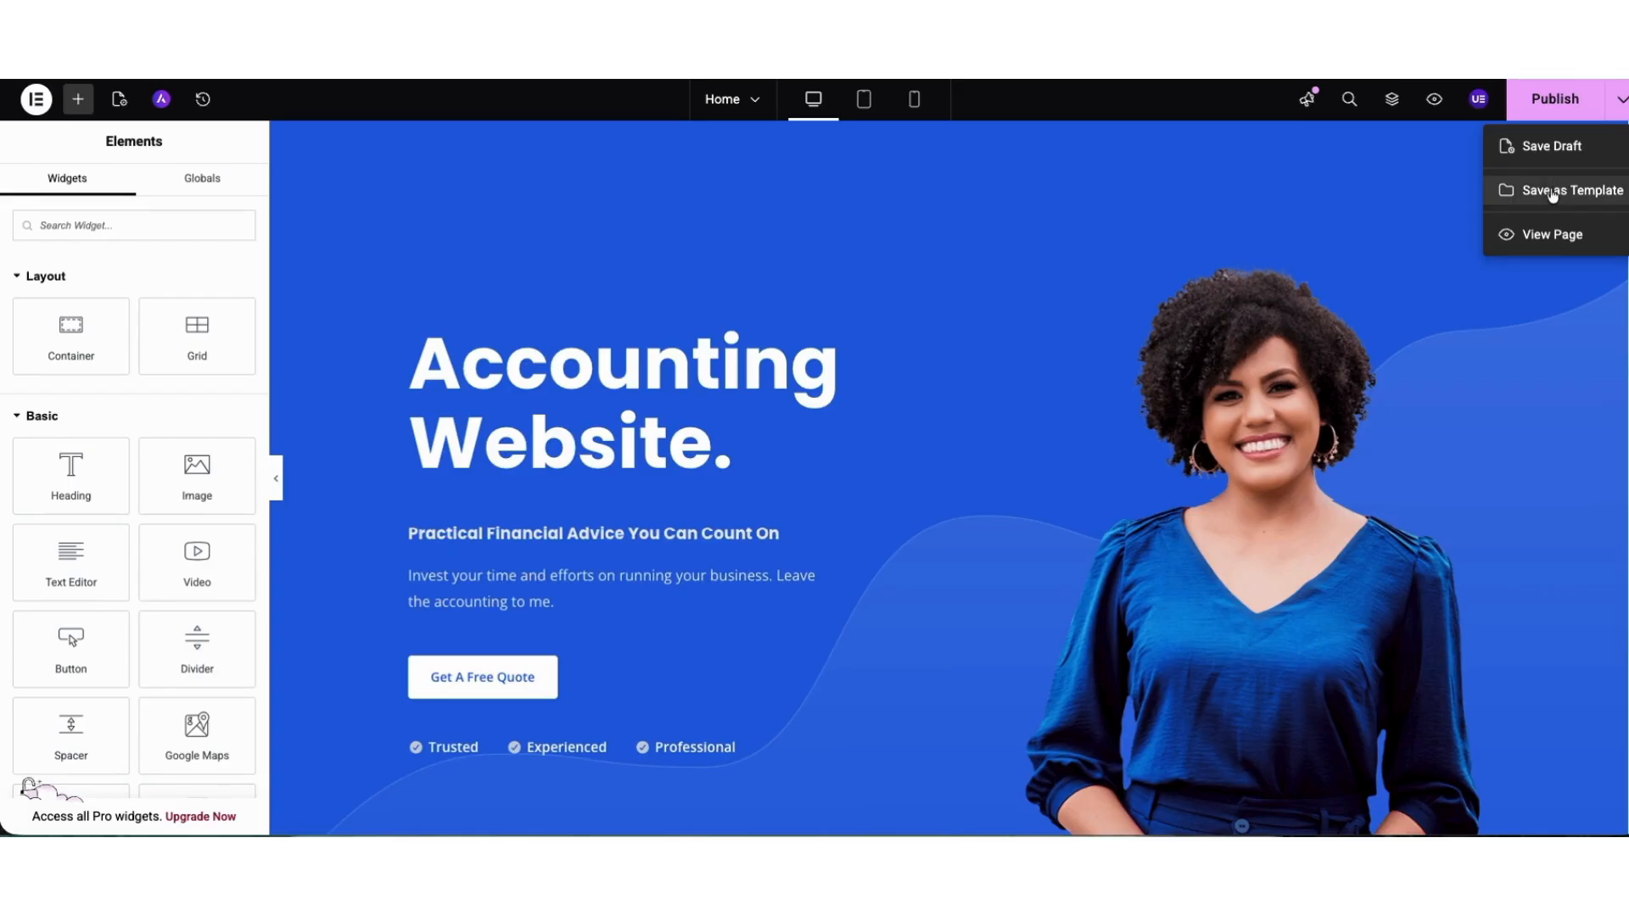
left_click(1467, 182)
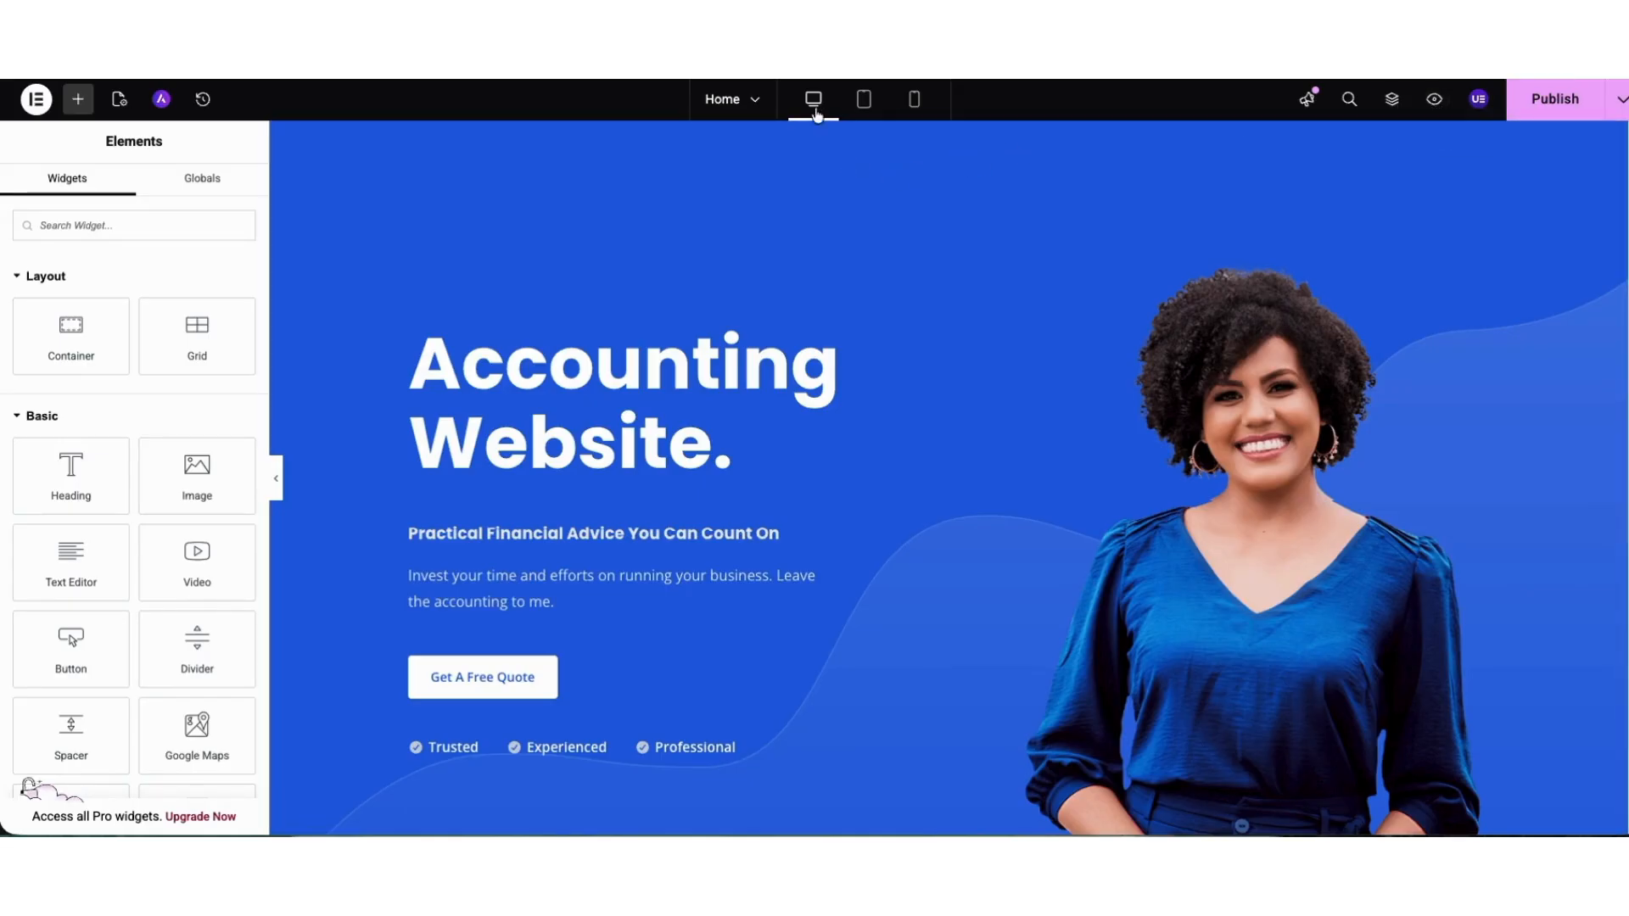
left_click(864, 100)
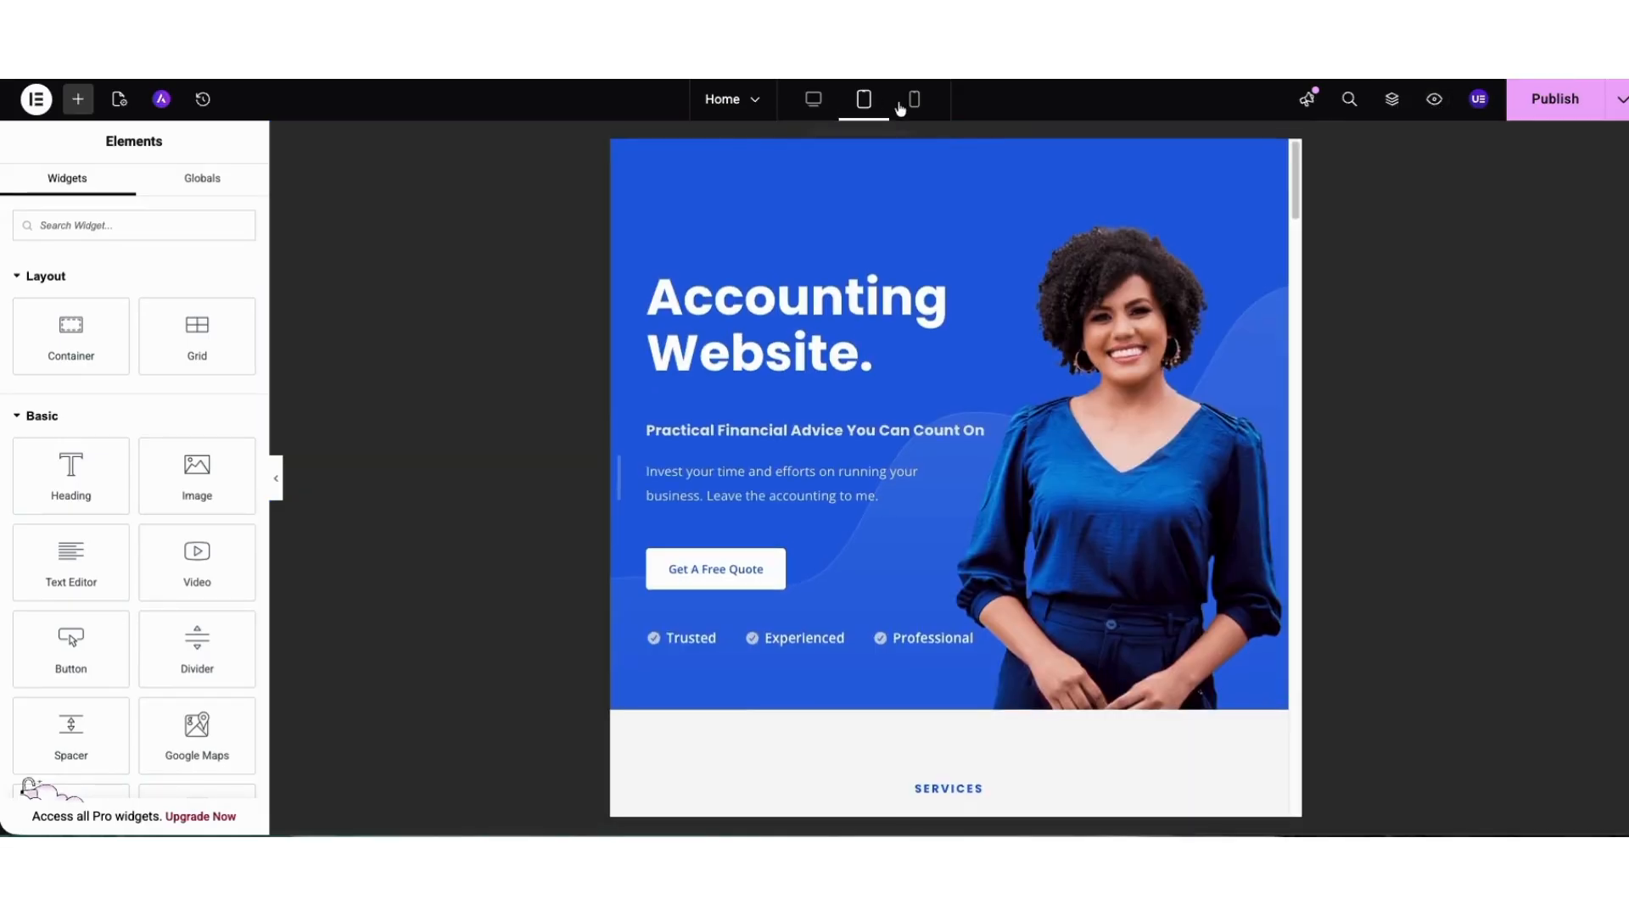
left_click(914, 100)
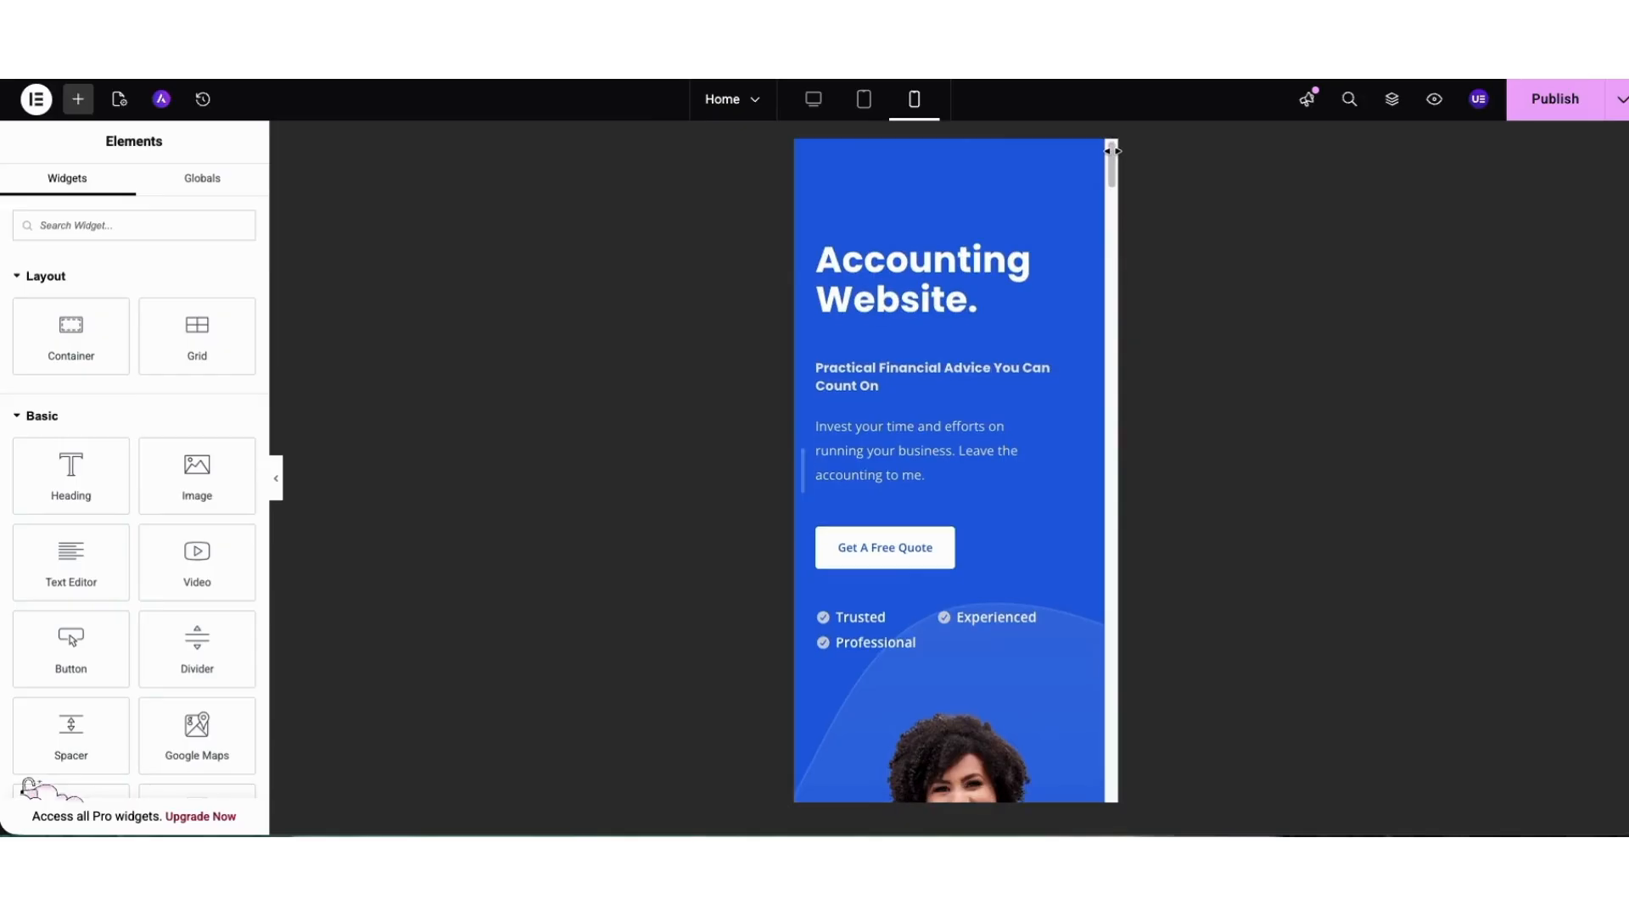
left_click_drag(1108, 153, 1108, 110)
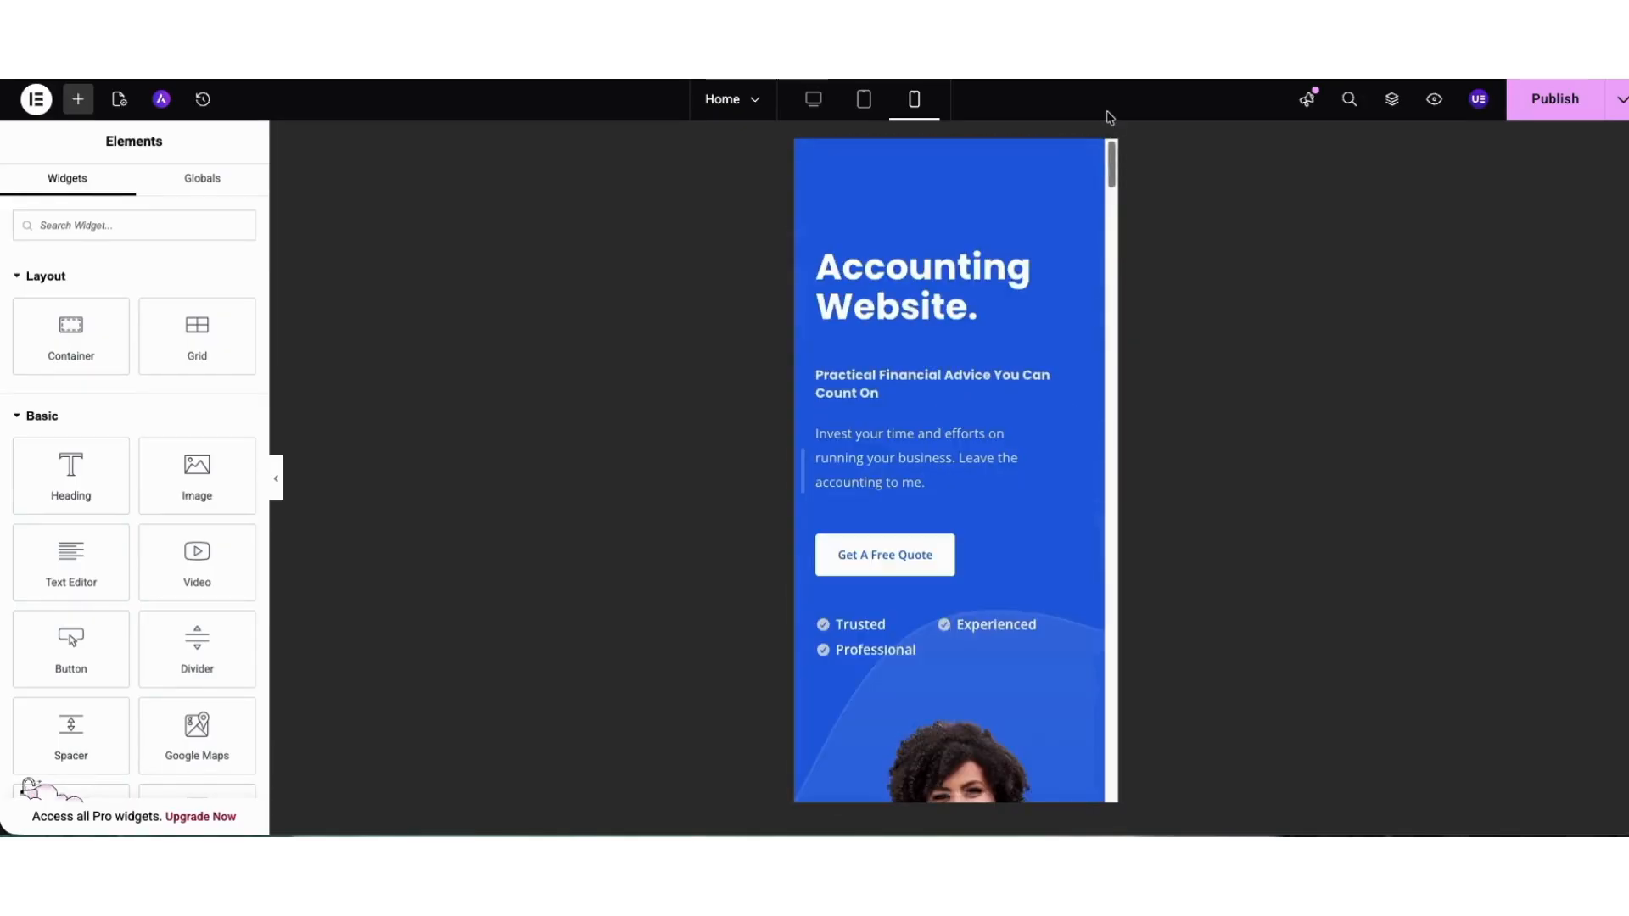
left_click(806, 102)
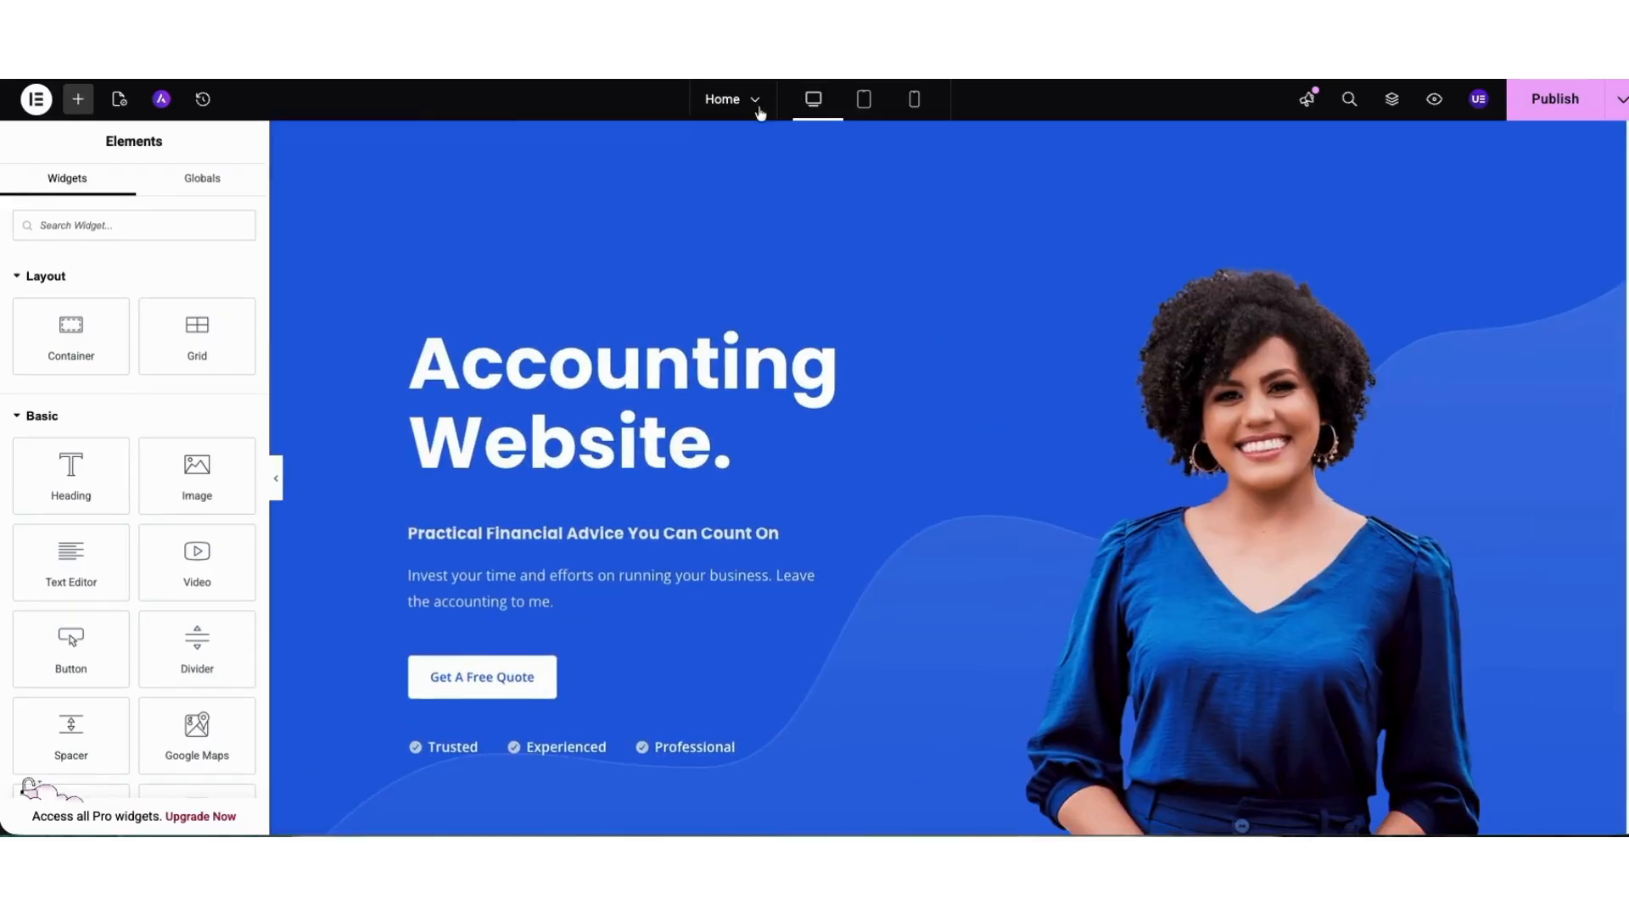
Exit Elementor to WordPress, go to the list of site pages and open a new blank page at its title.
left_click(34, 101)
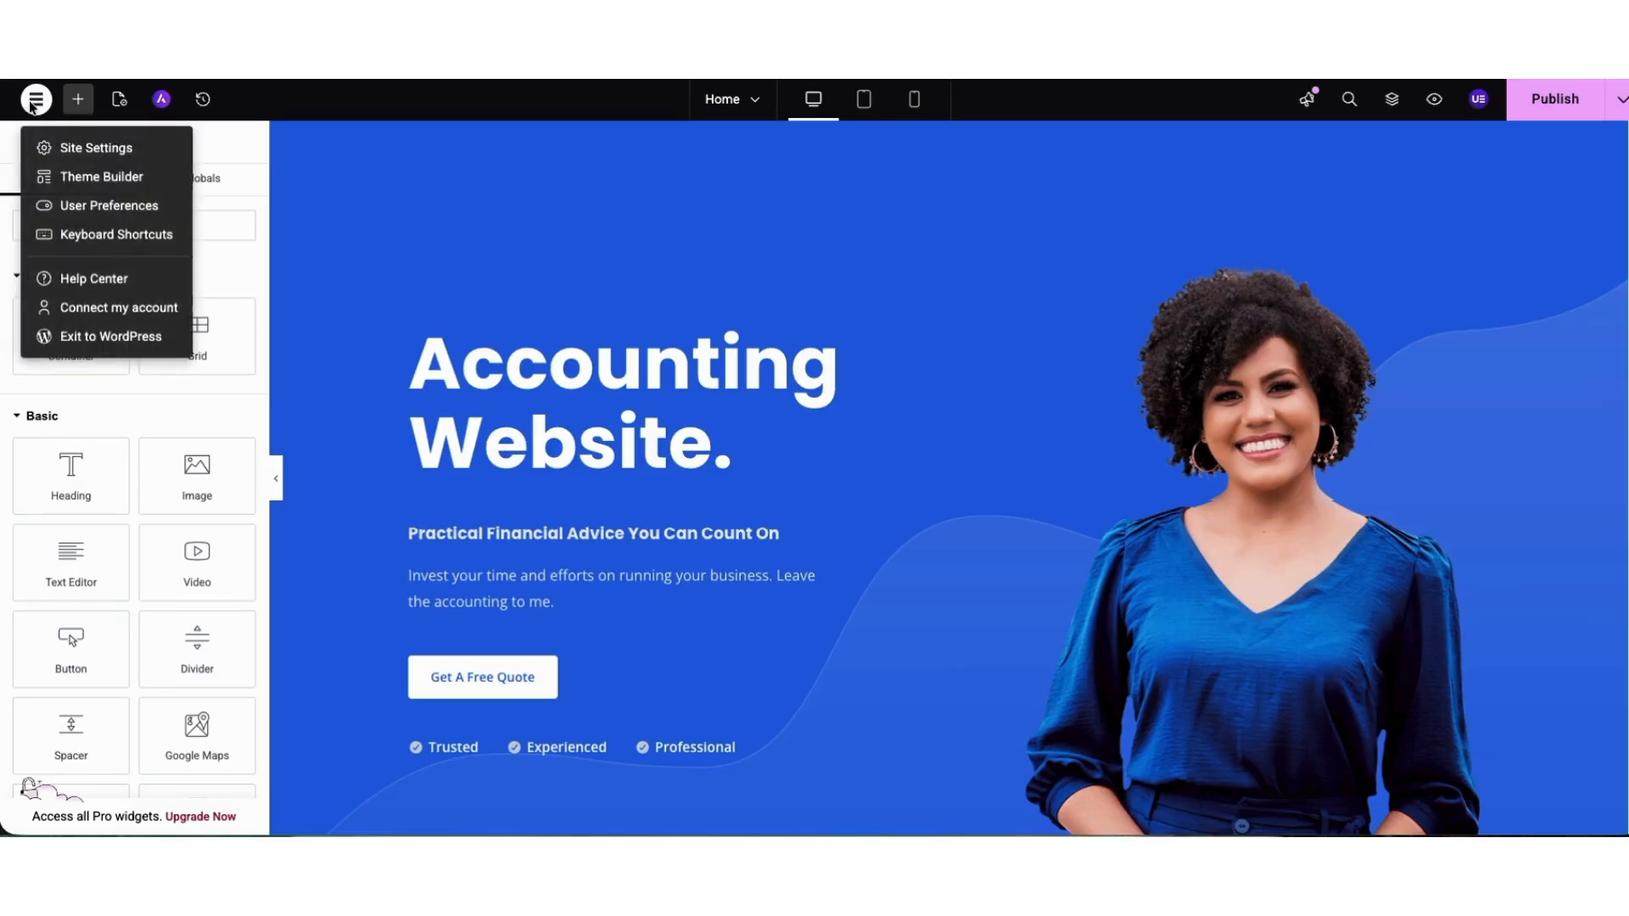
left_click(71, 339)
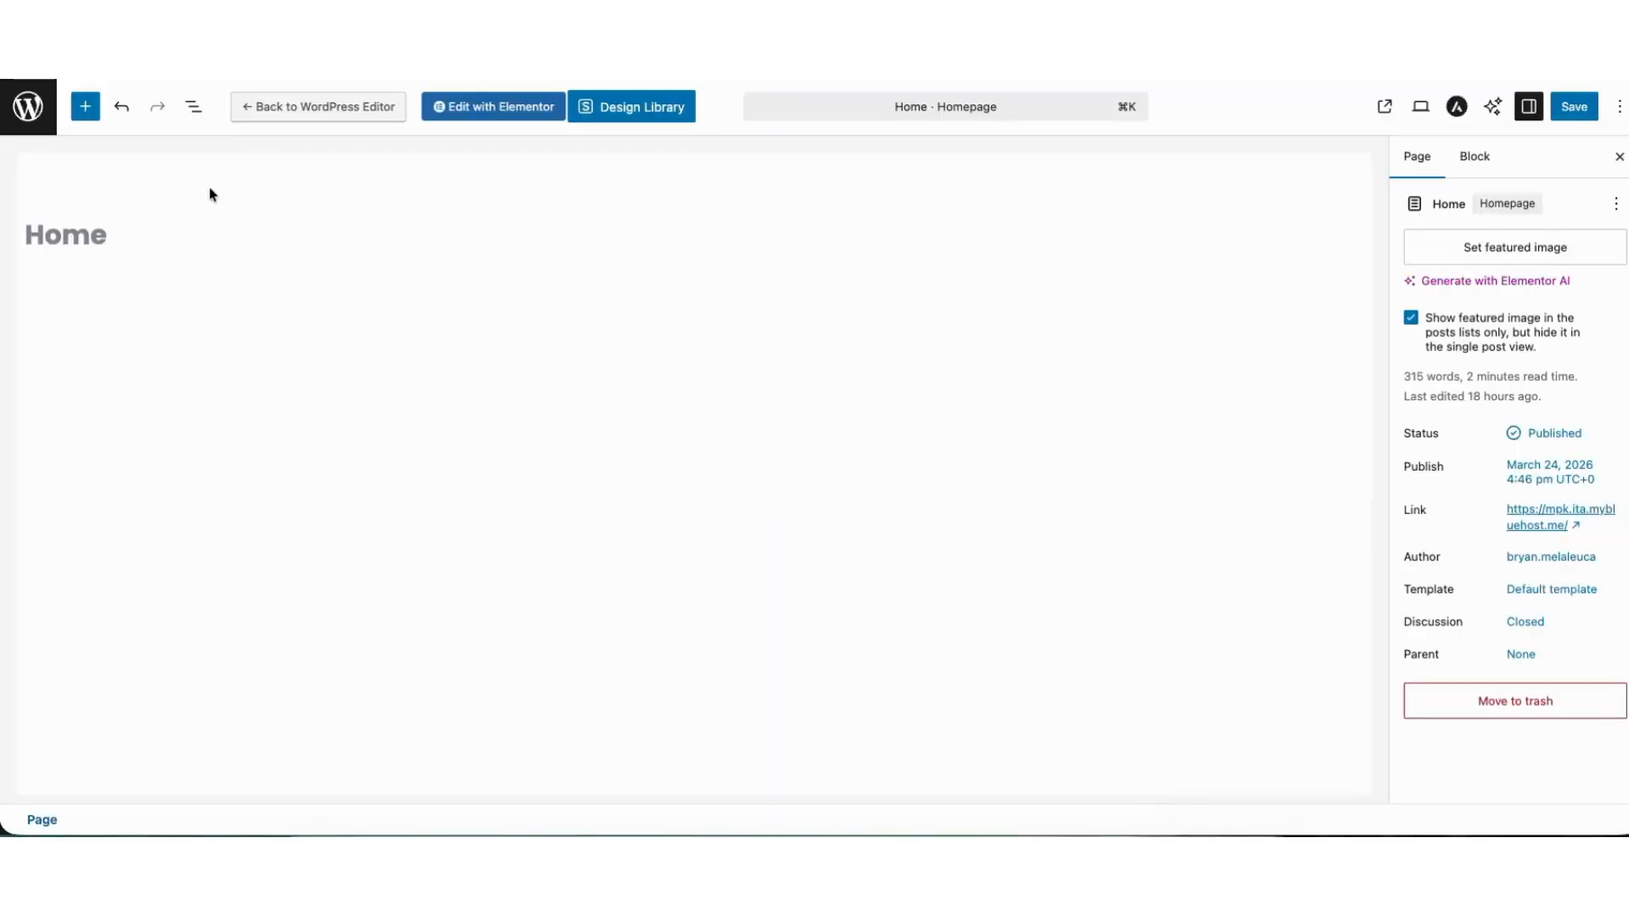
left_click(29, 113)
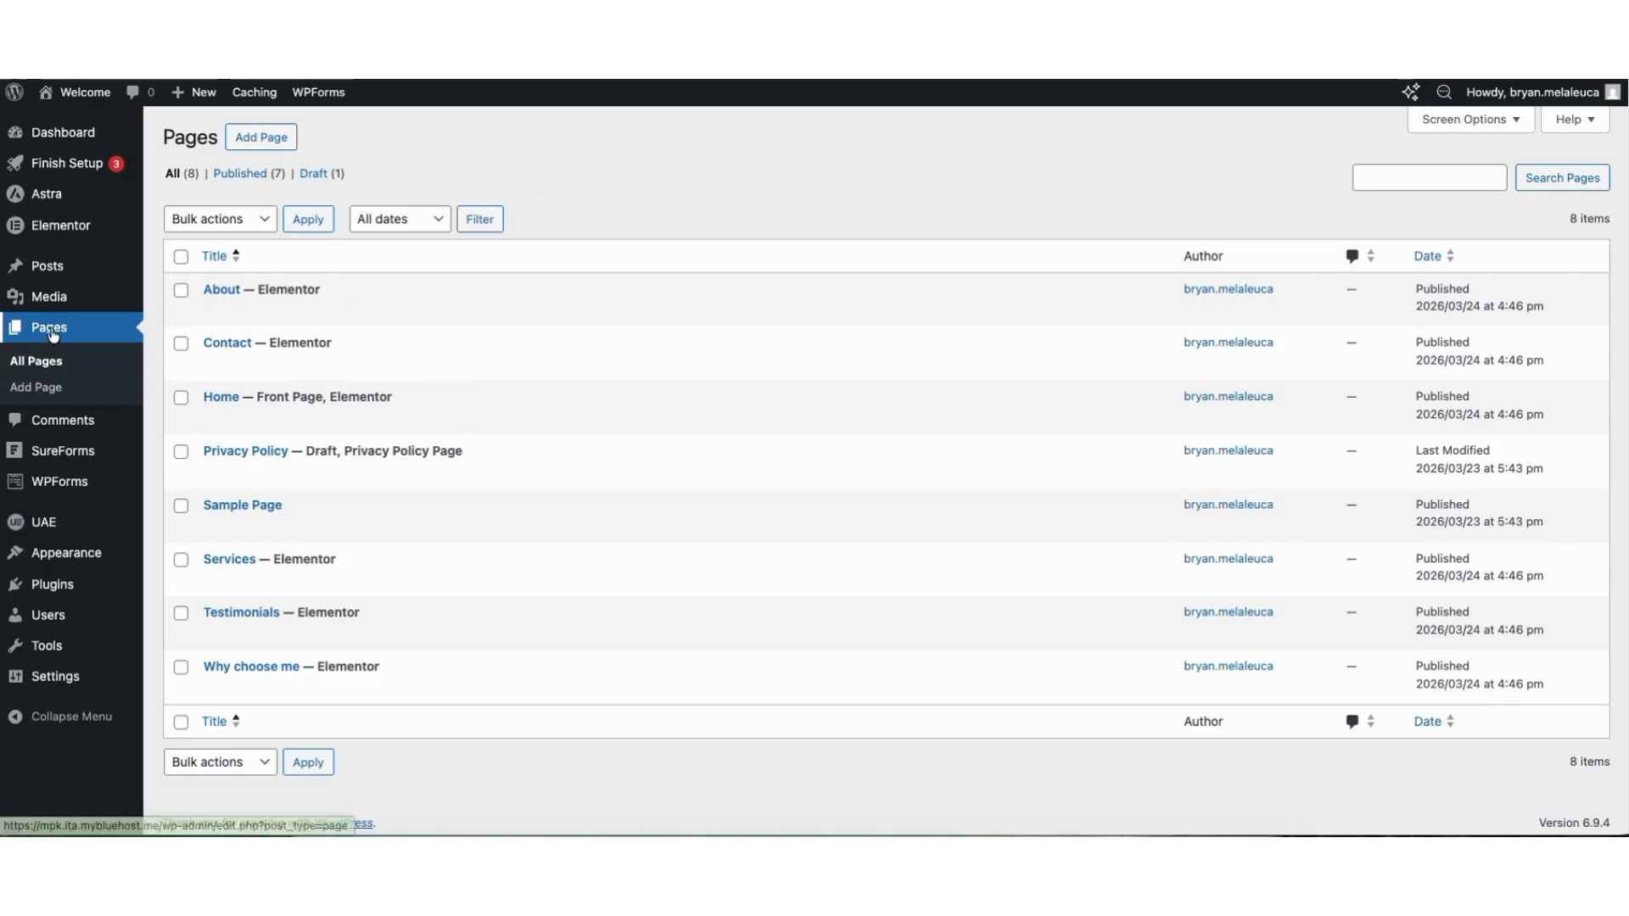
left_click(37, 388)
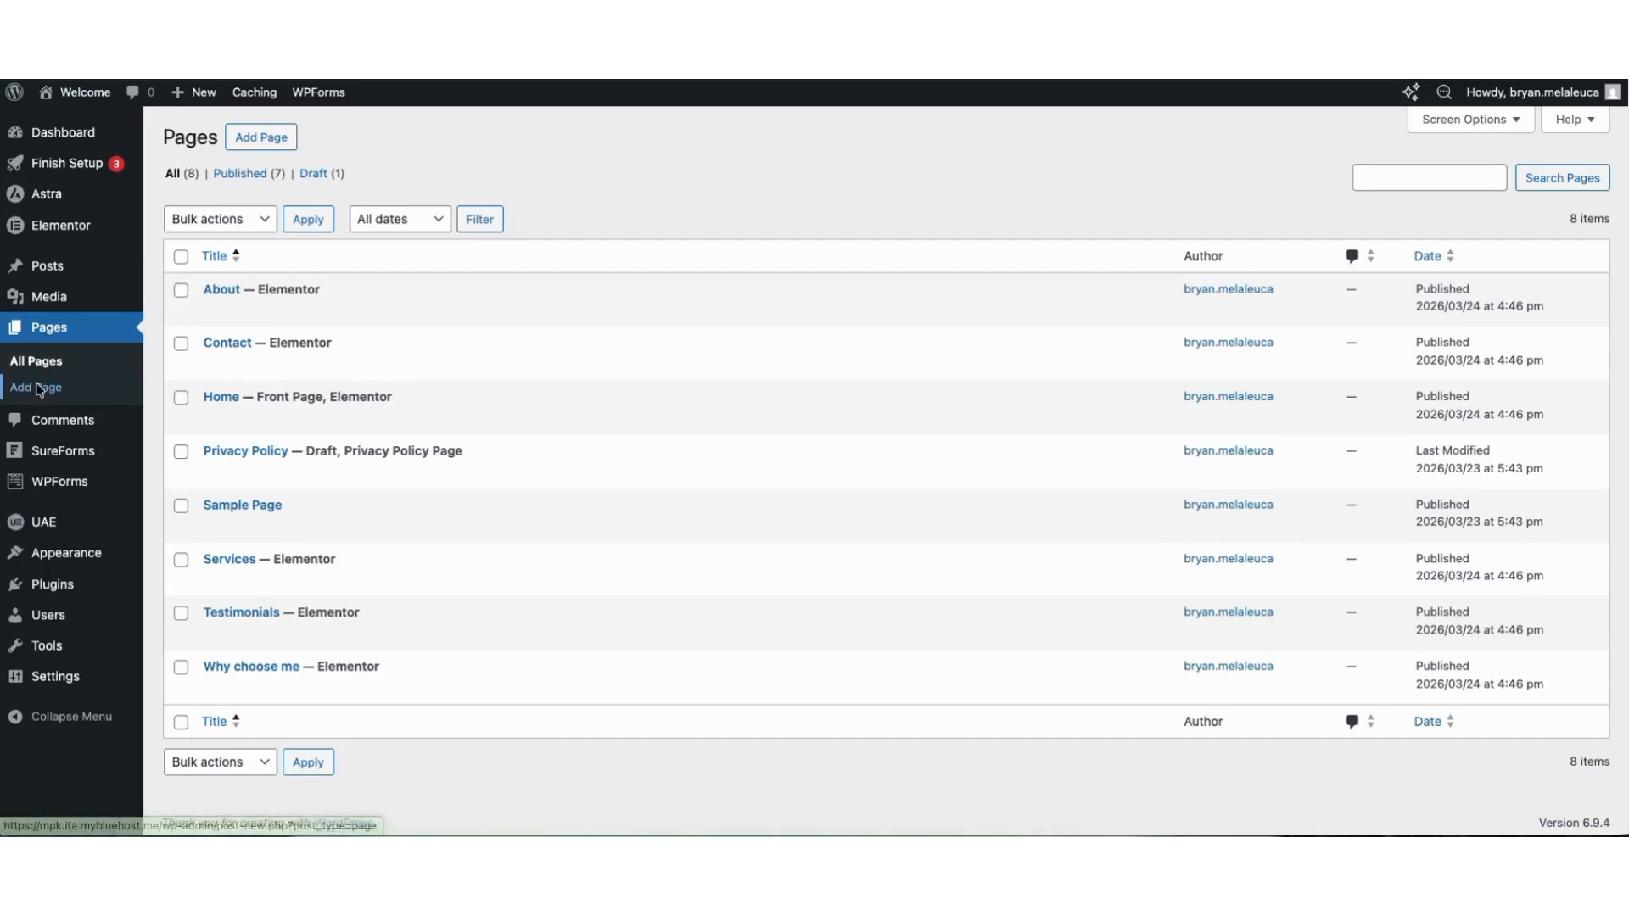
left_click(222, 235)
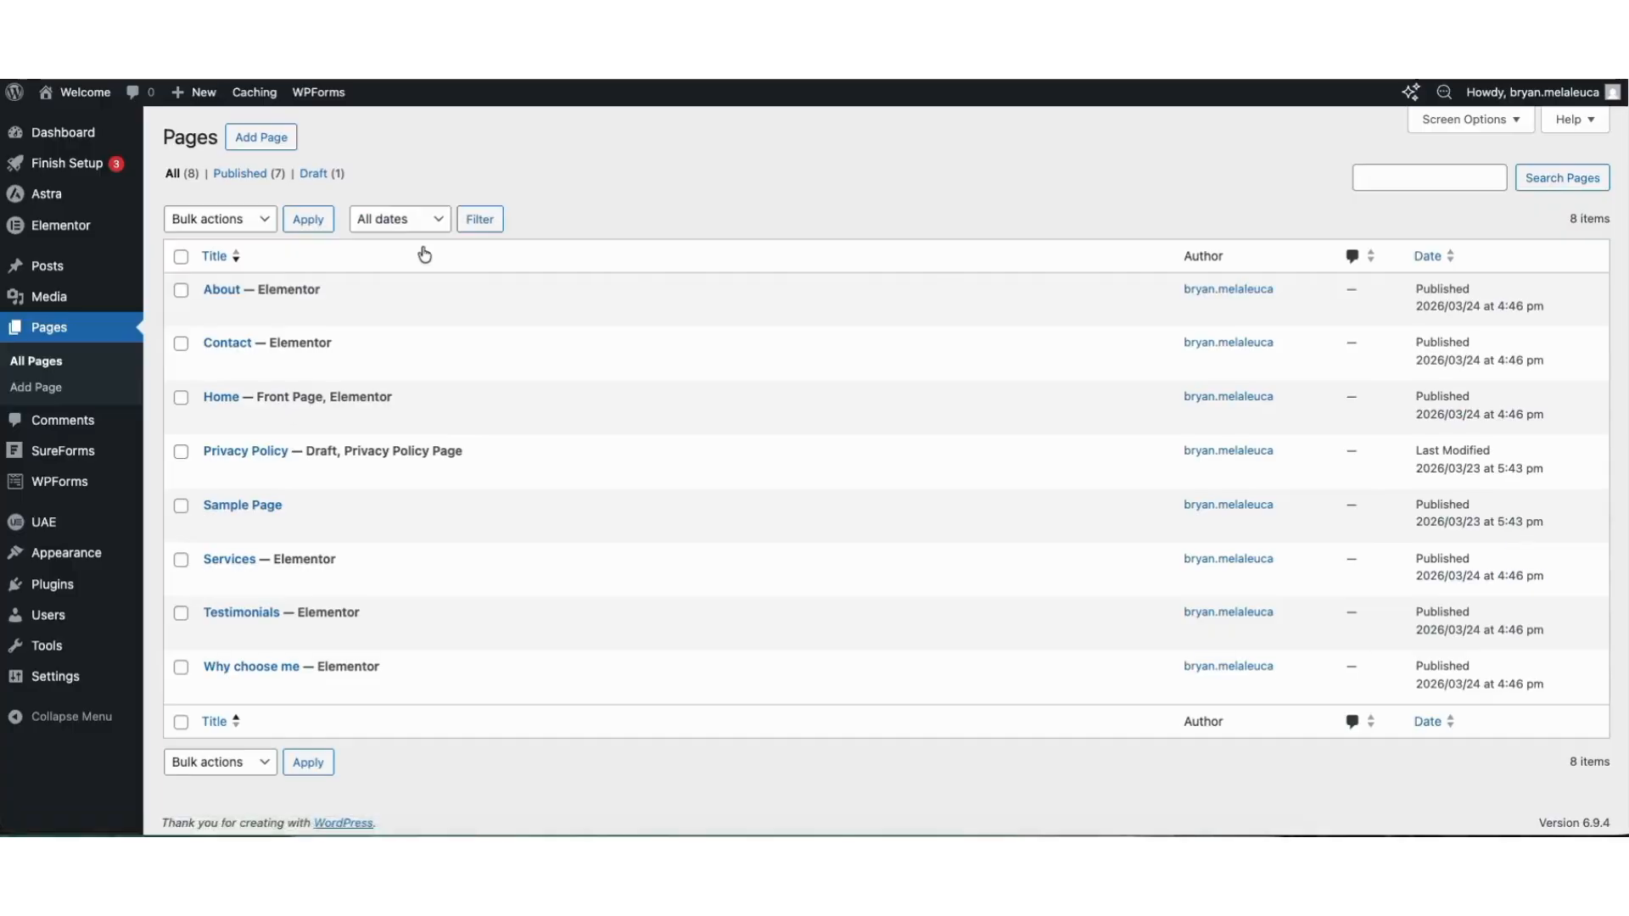
Add Sample Page to the site's navigation menu and nest it as a sub item under Services.
mouse_move(85, 556)
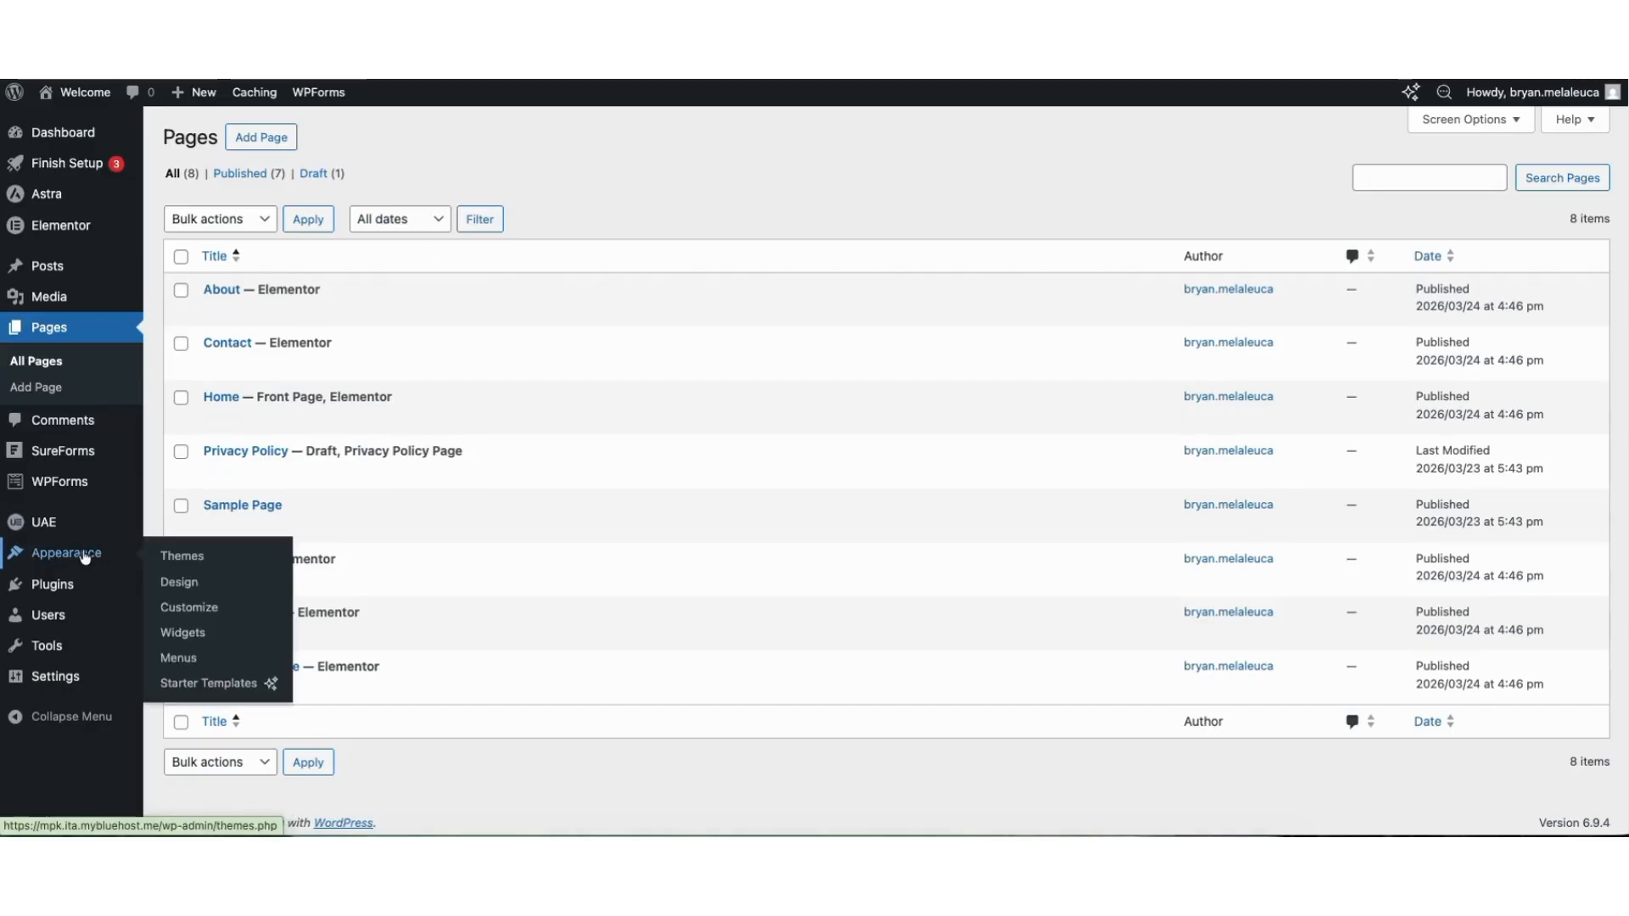
left_click(187, 659)
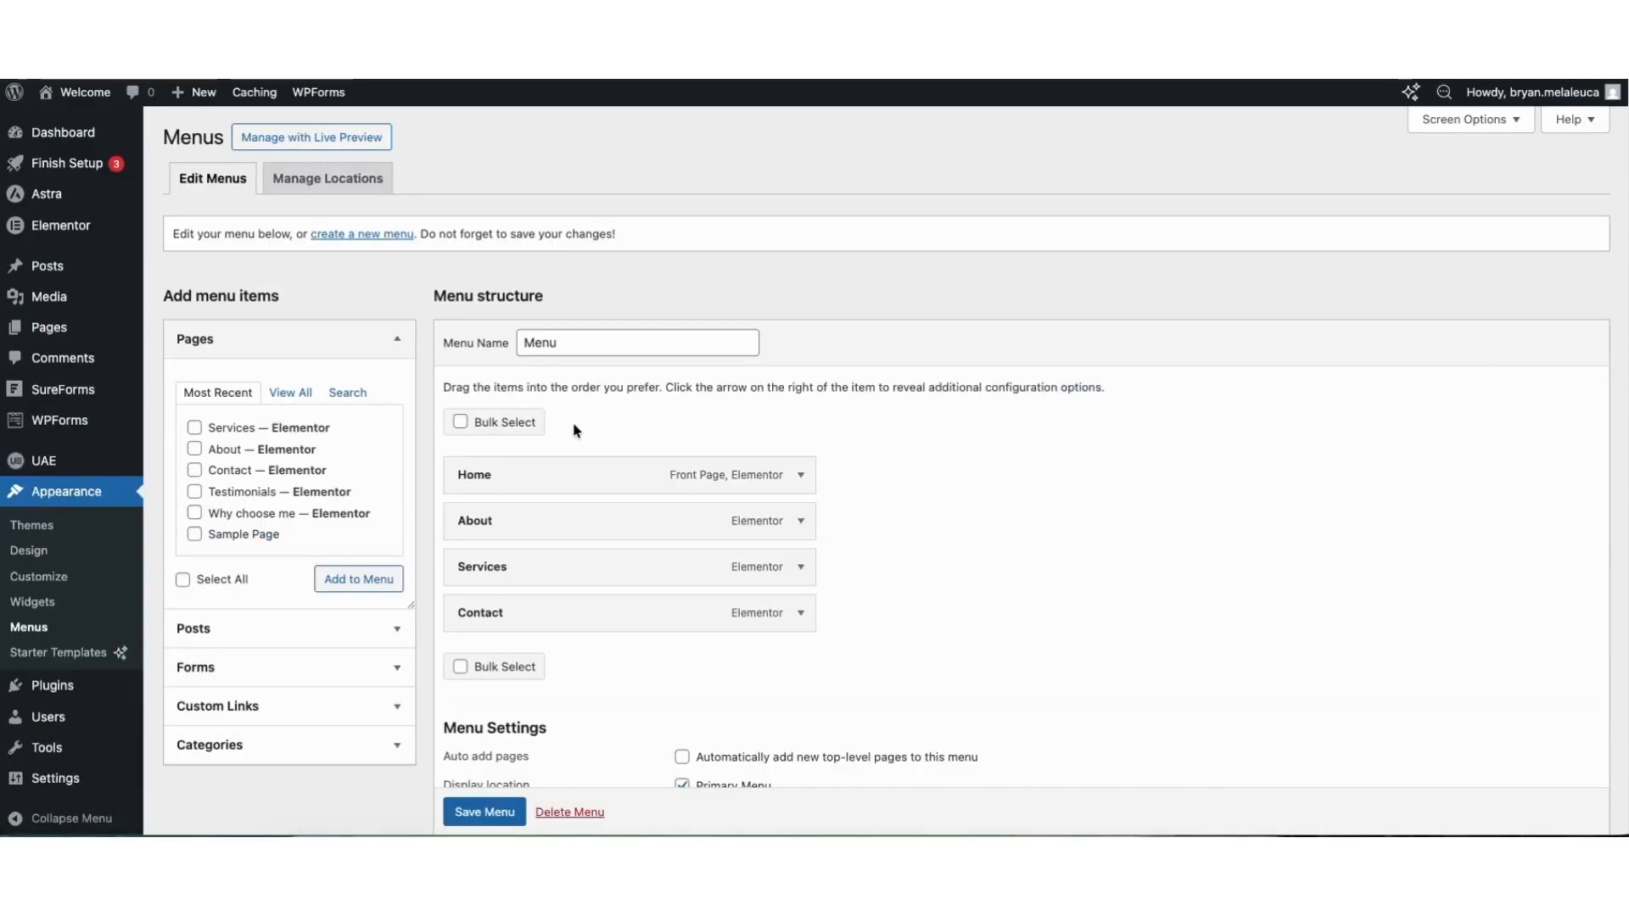
left_click(194, 534)
left_click(339, 582)
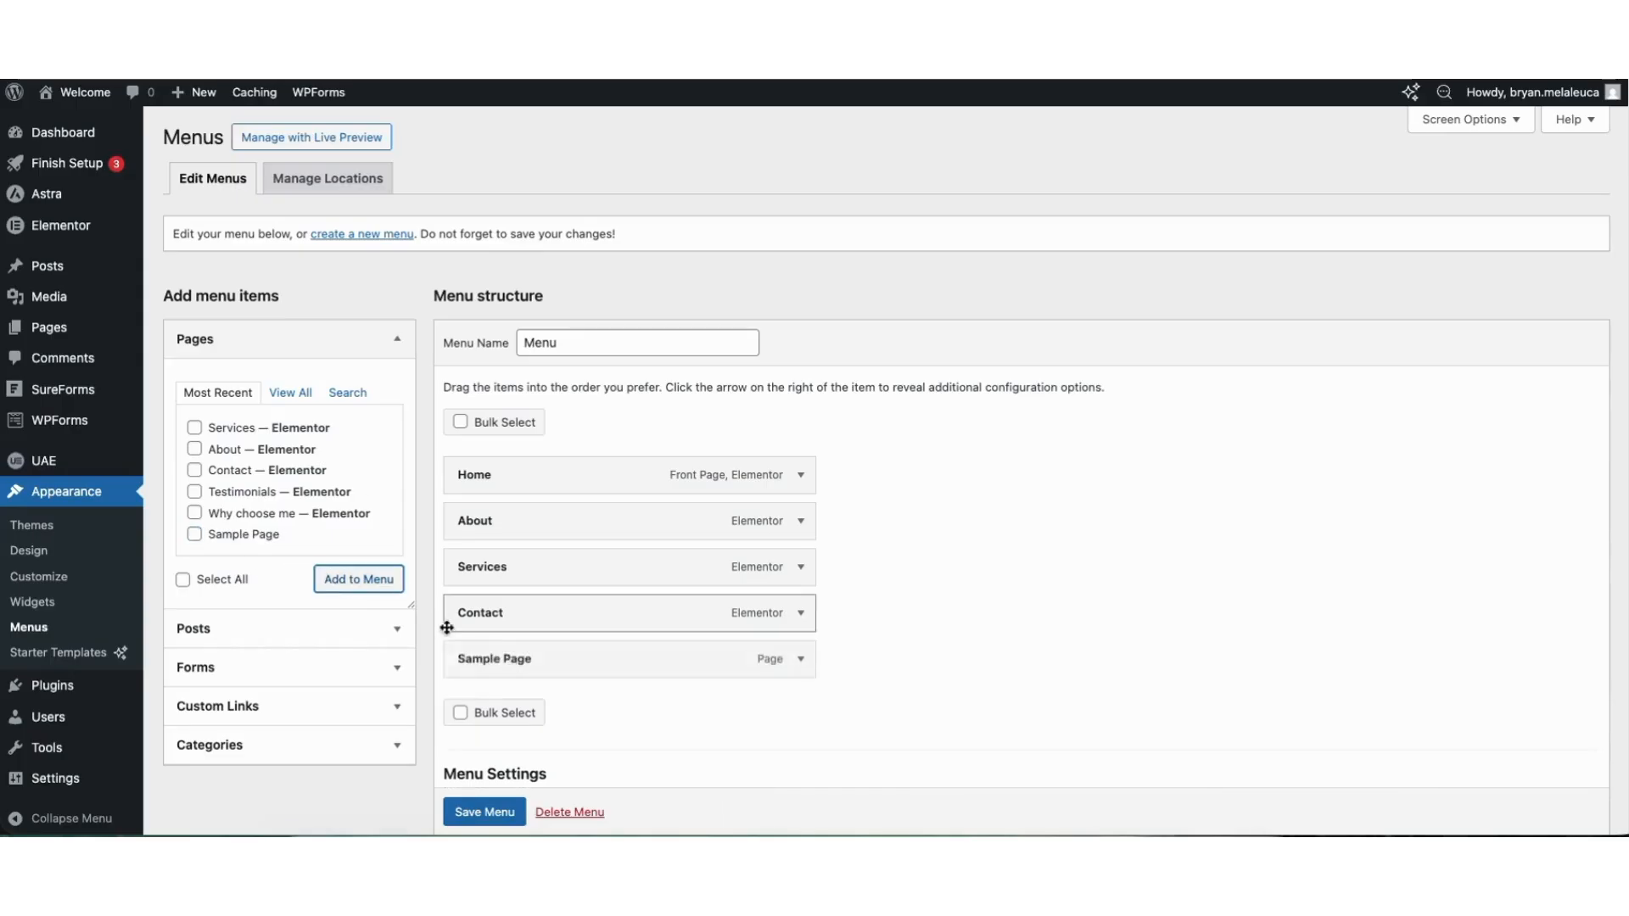
left_click_drag(486, 662, 528, 614)
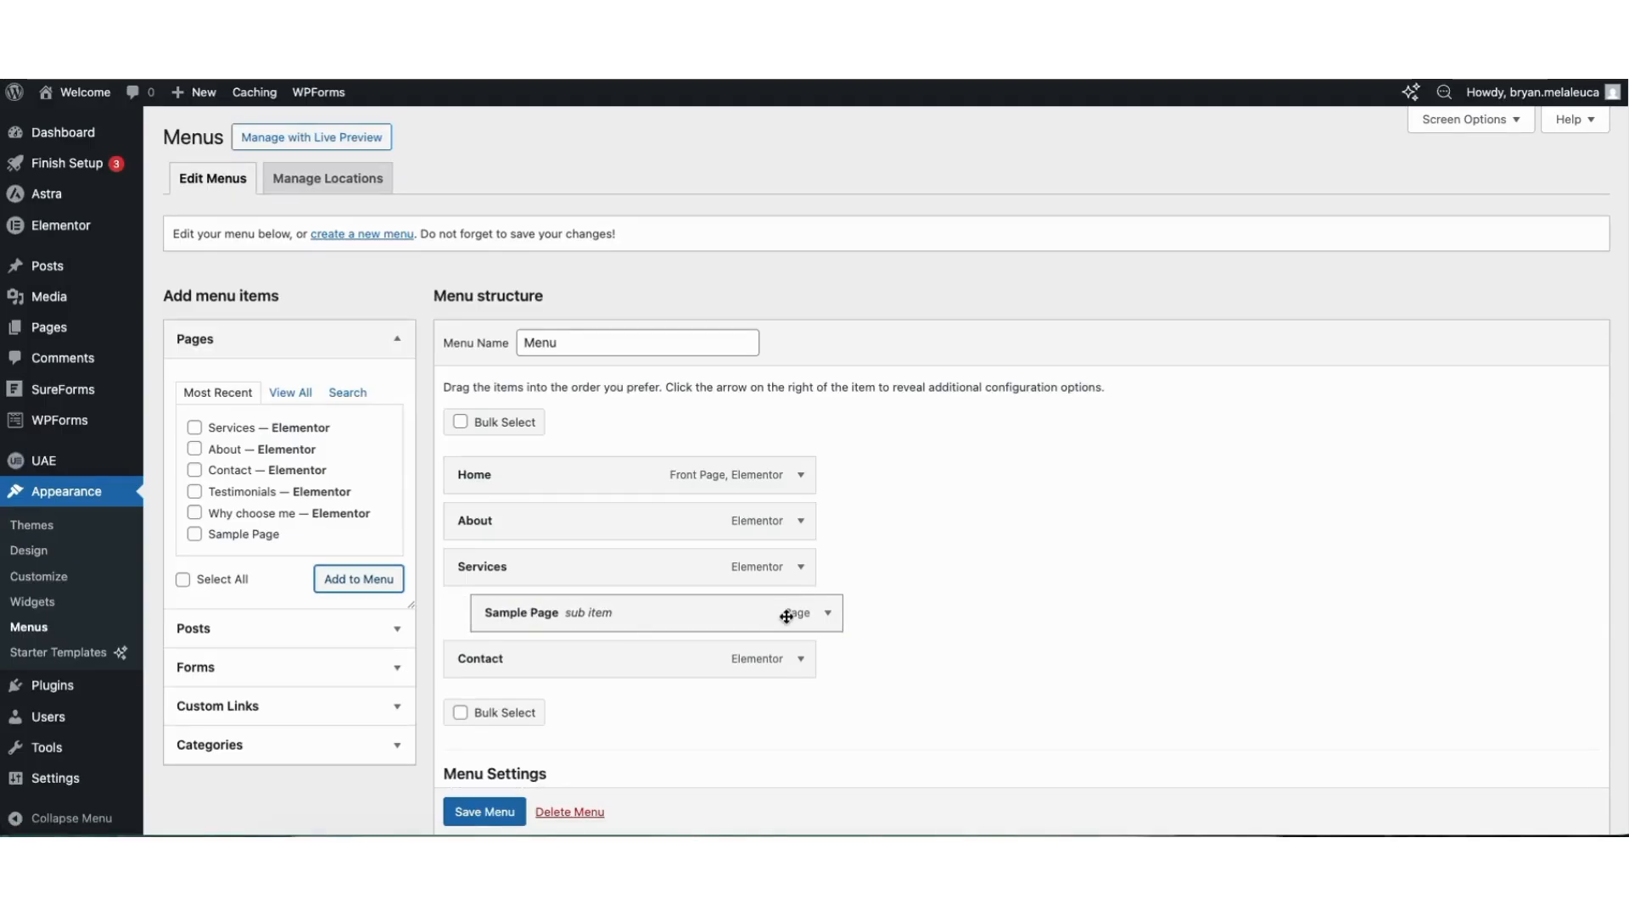
Review the navigation label and placement options of the Sample Page menu item and save the menu.
left_click(827, 613)
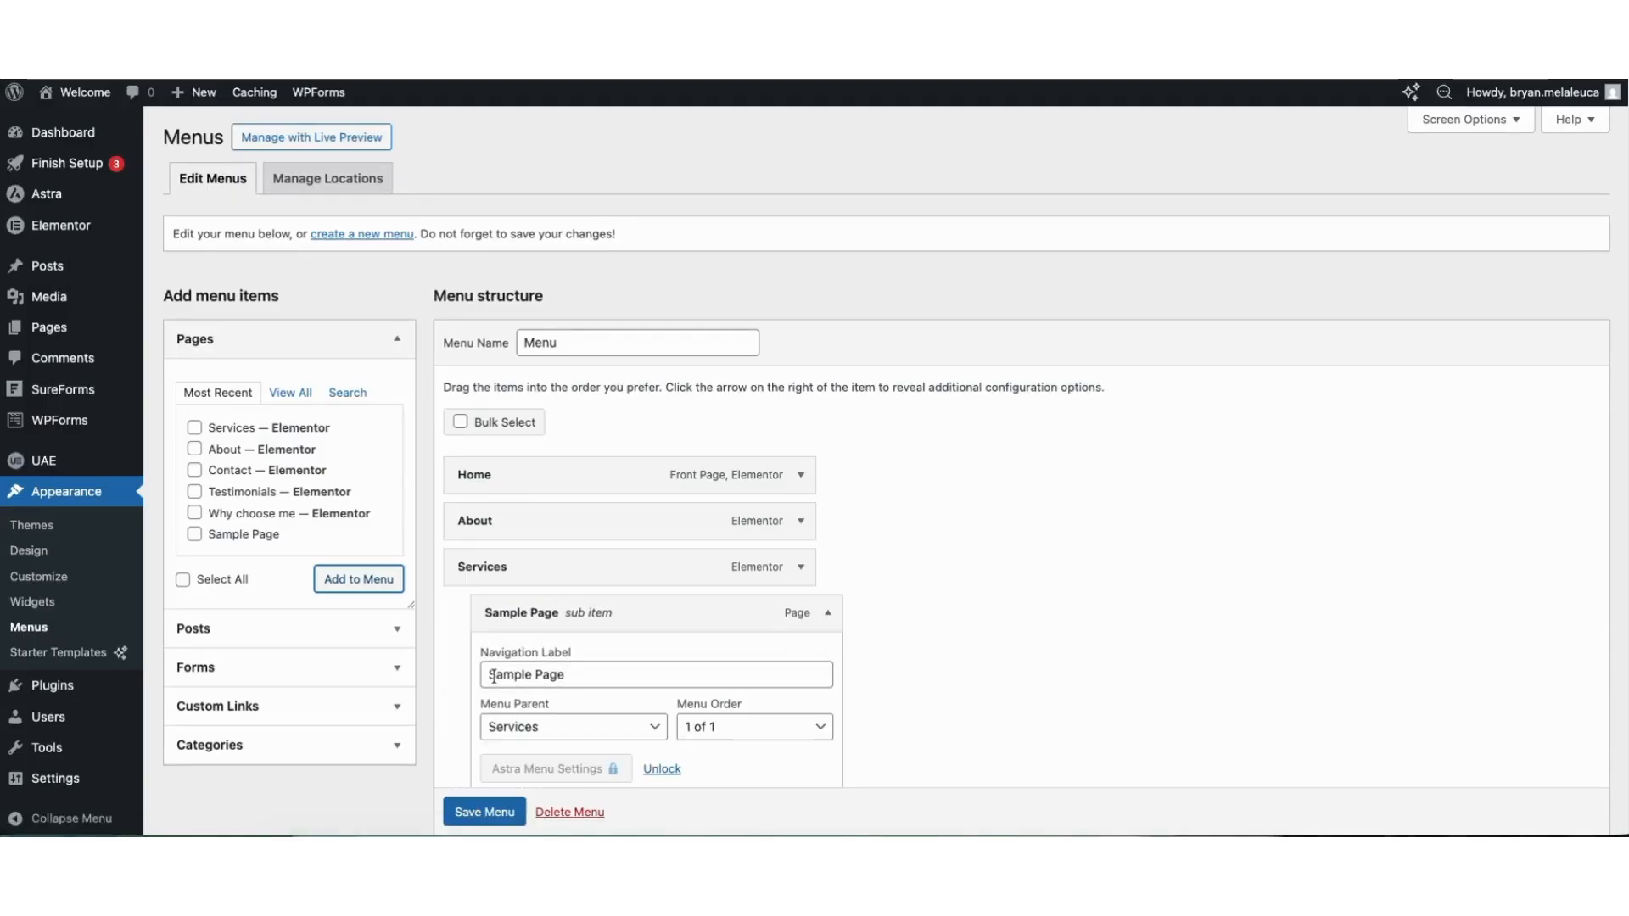
left_click_drag(490, 676, 596, 676)
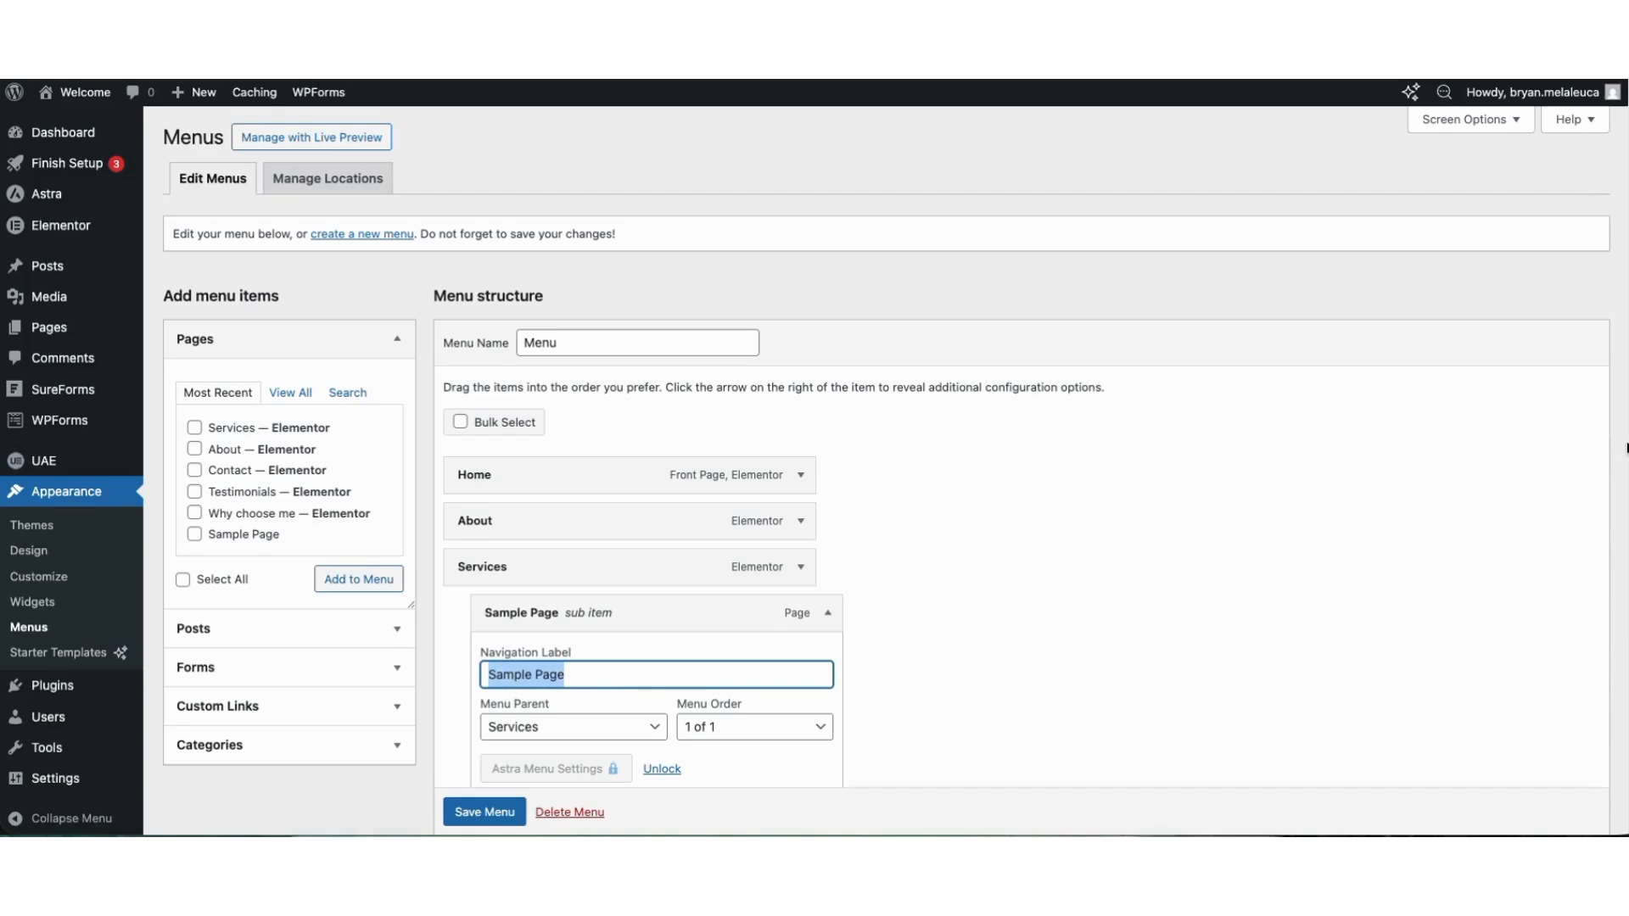
scroll(1600, 546, "down", 3)
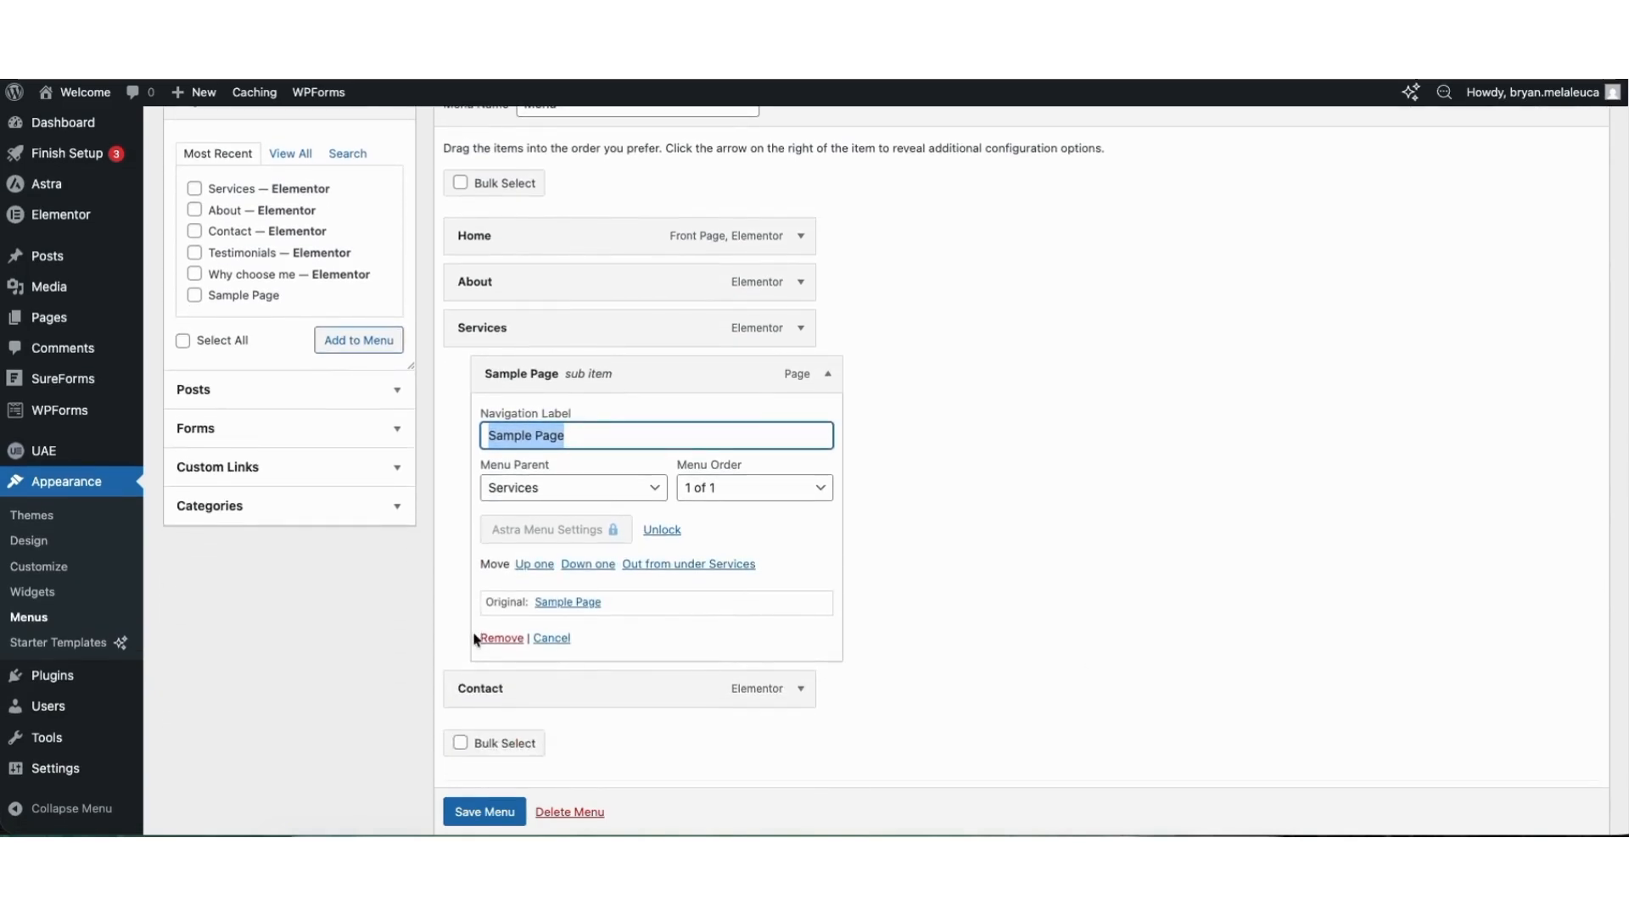
left_click(827, 373)
left_click_drag(497, 388, 533, 387)
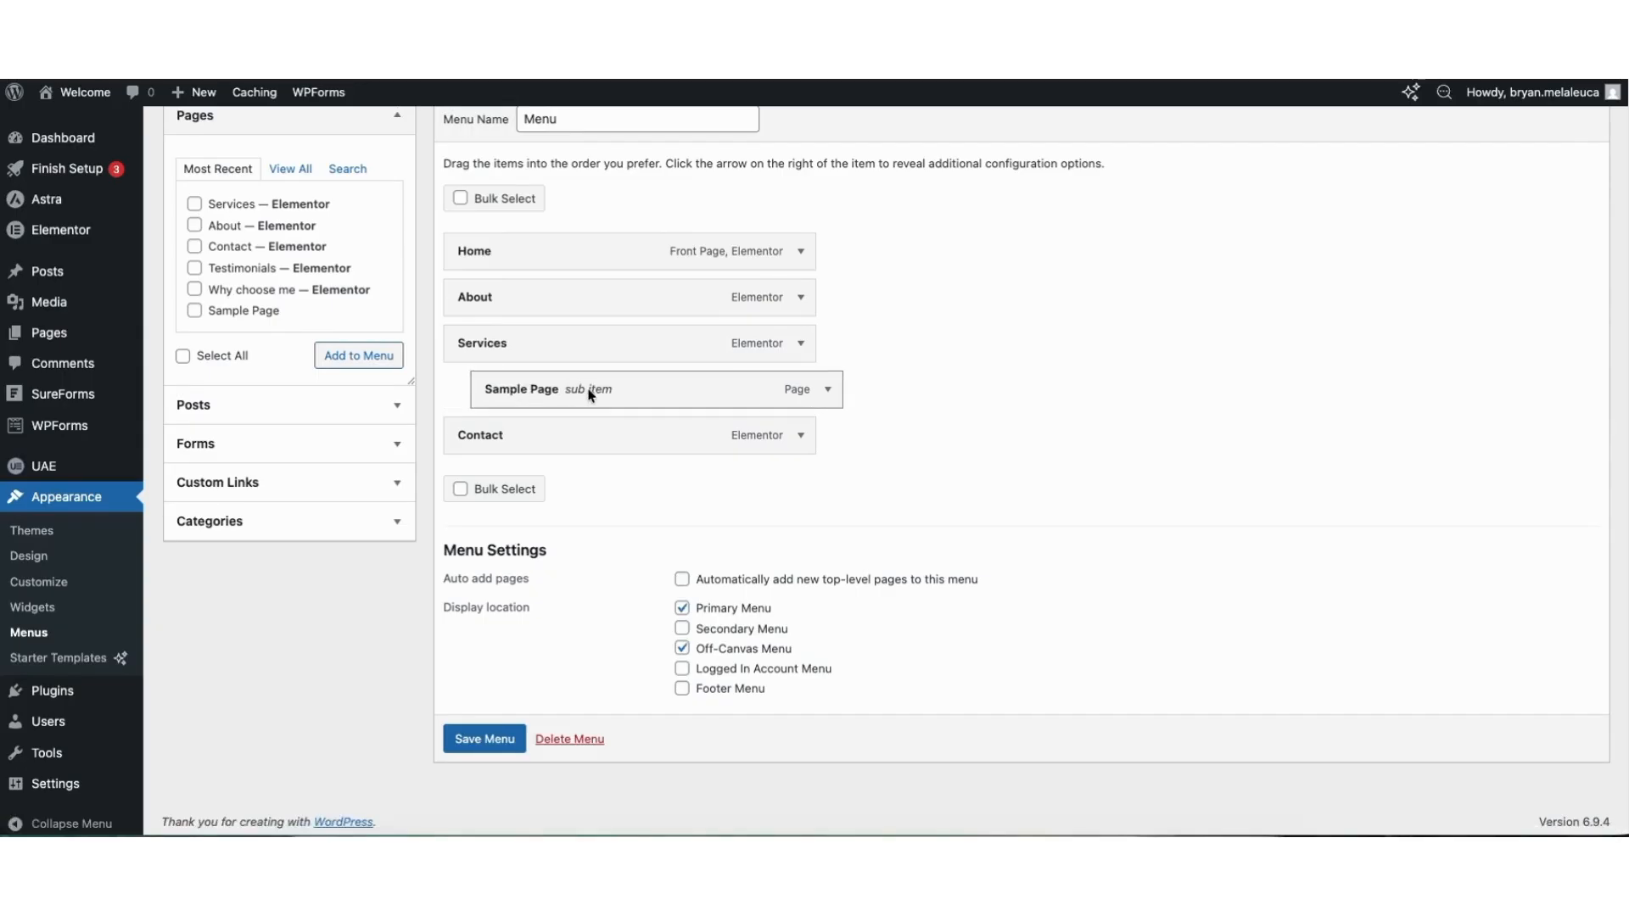
left_click(472, 742)
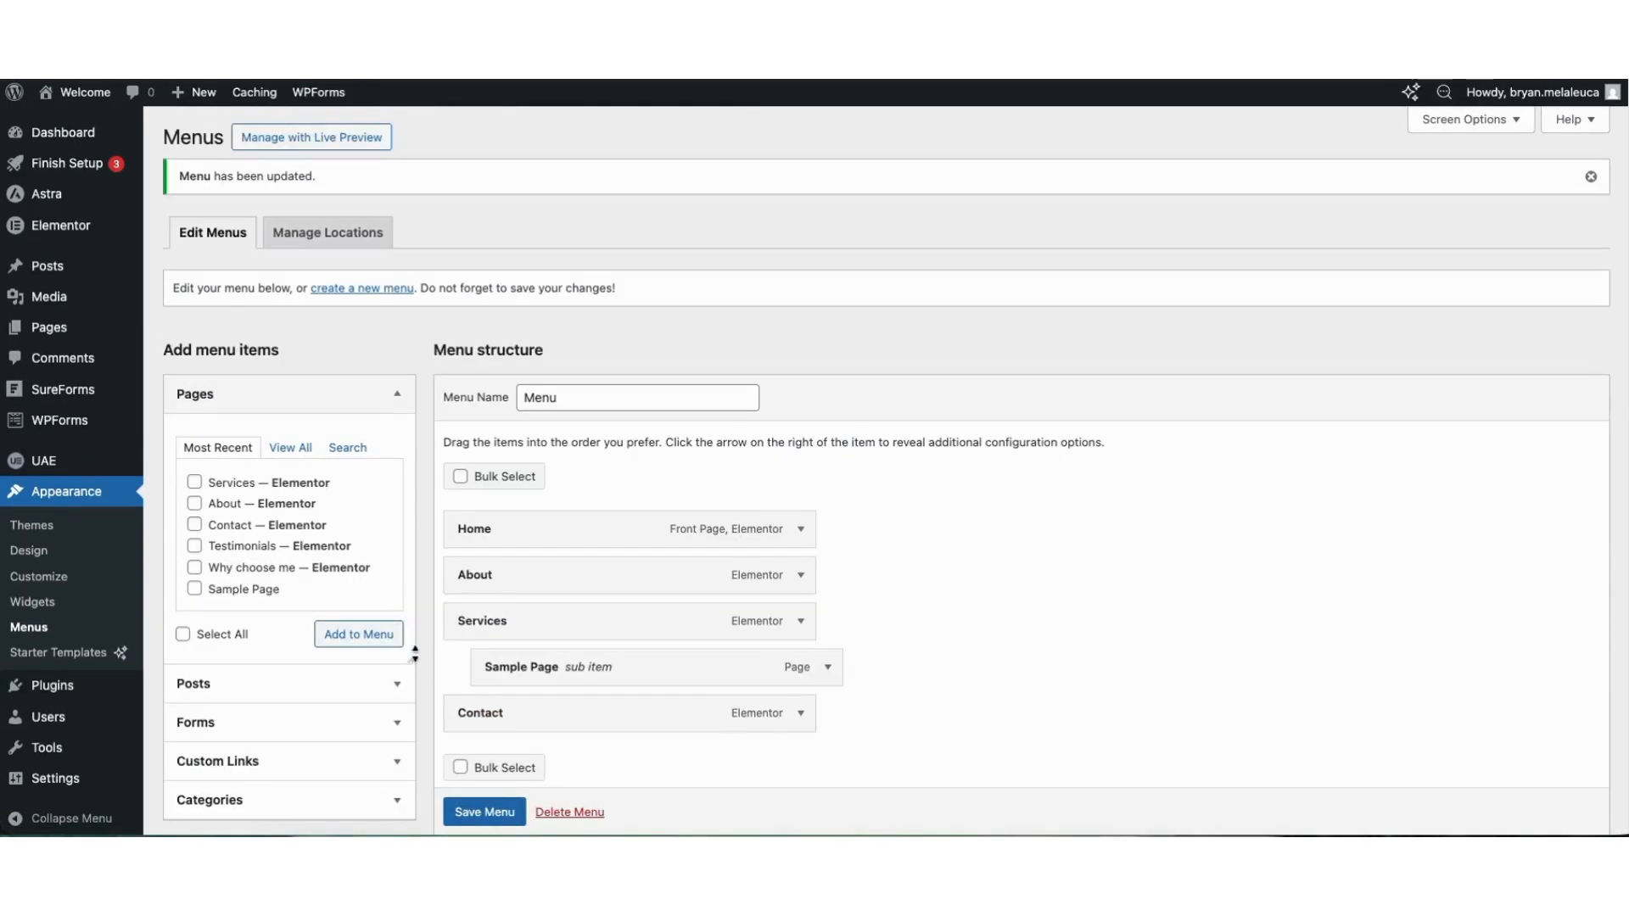
Browse the plugins available to add to the WordPress site.
mouse_move(36, 689)
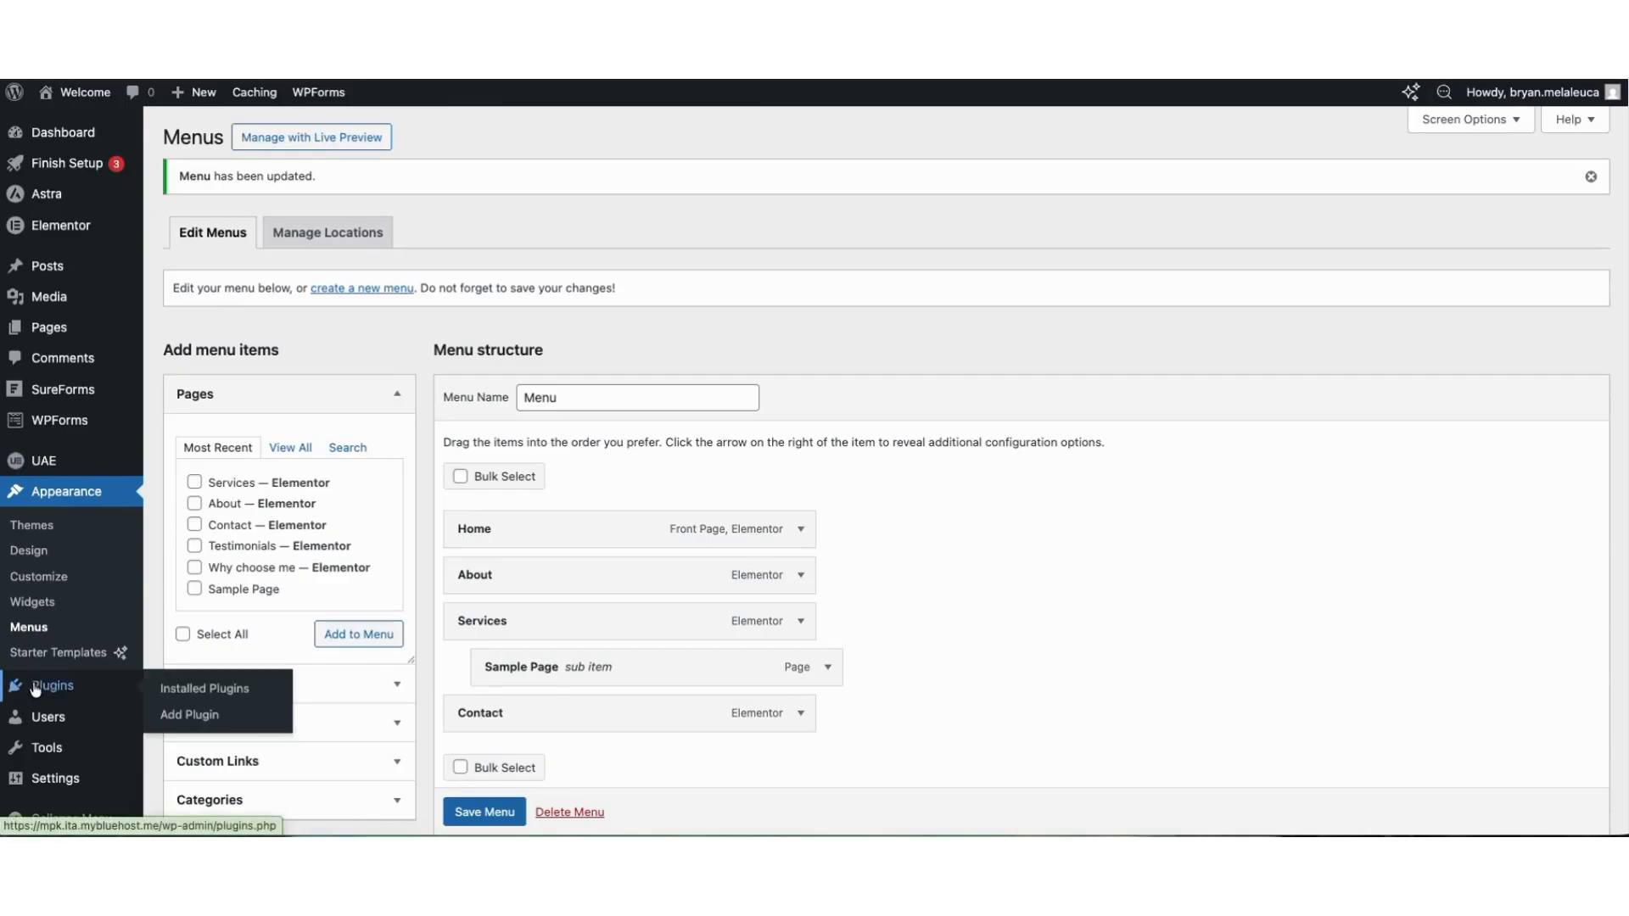
left_click(194, 717)
scroll(886, 471, "down", 5)
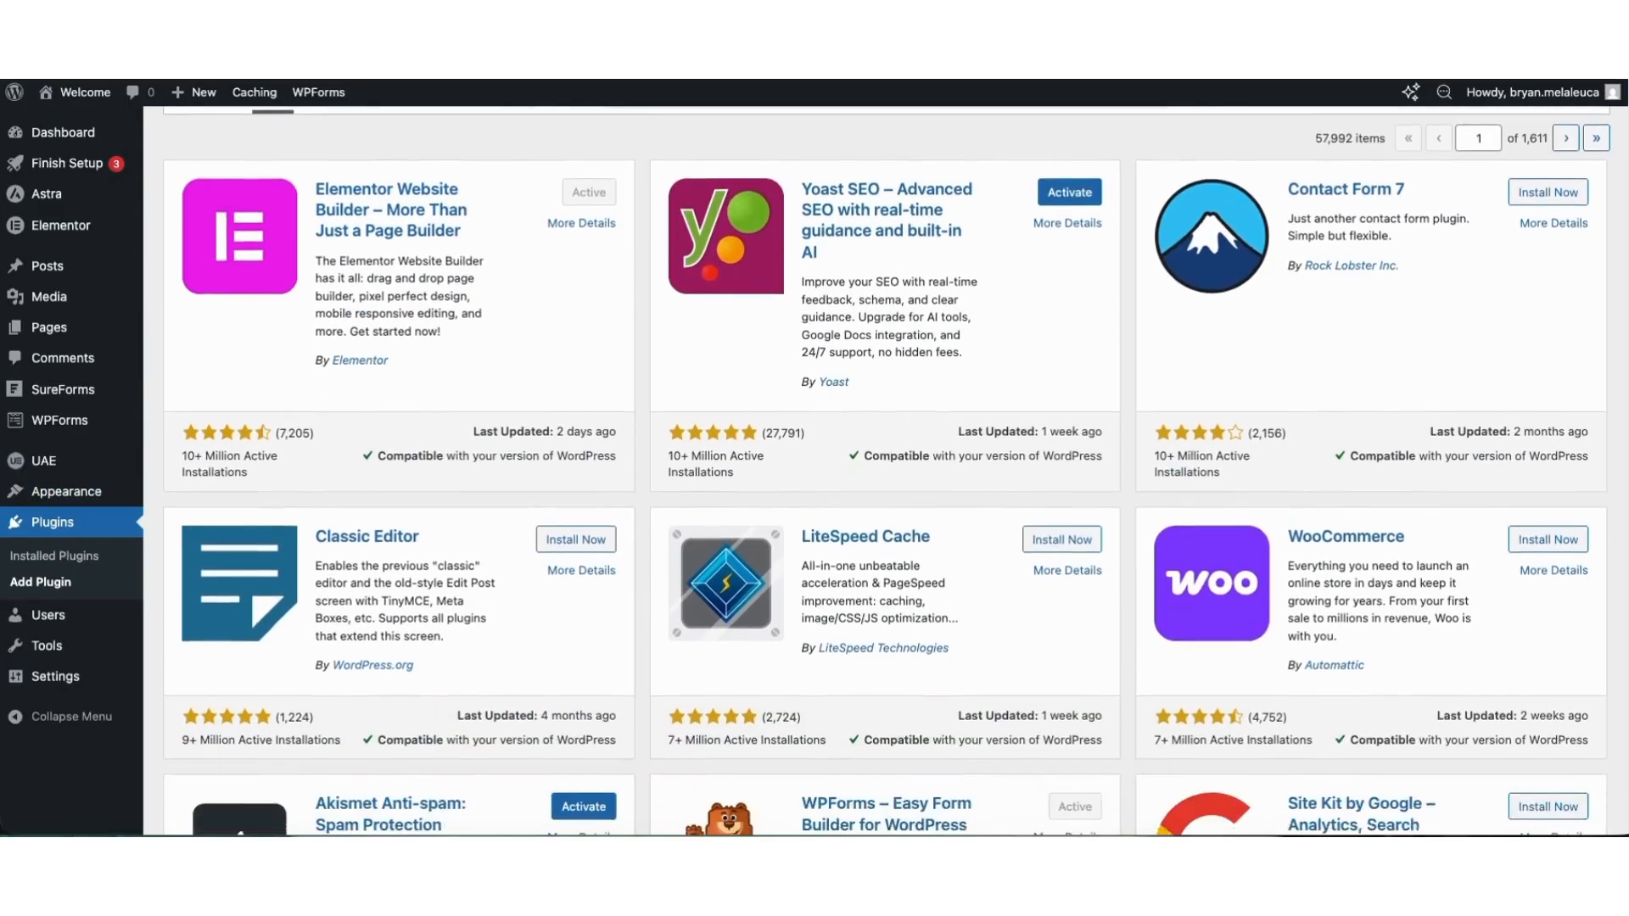
scroll(887, 471, "down", 6)
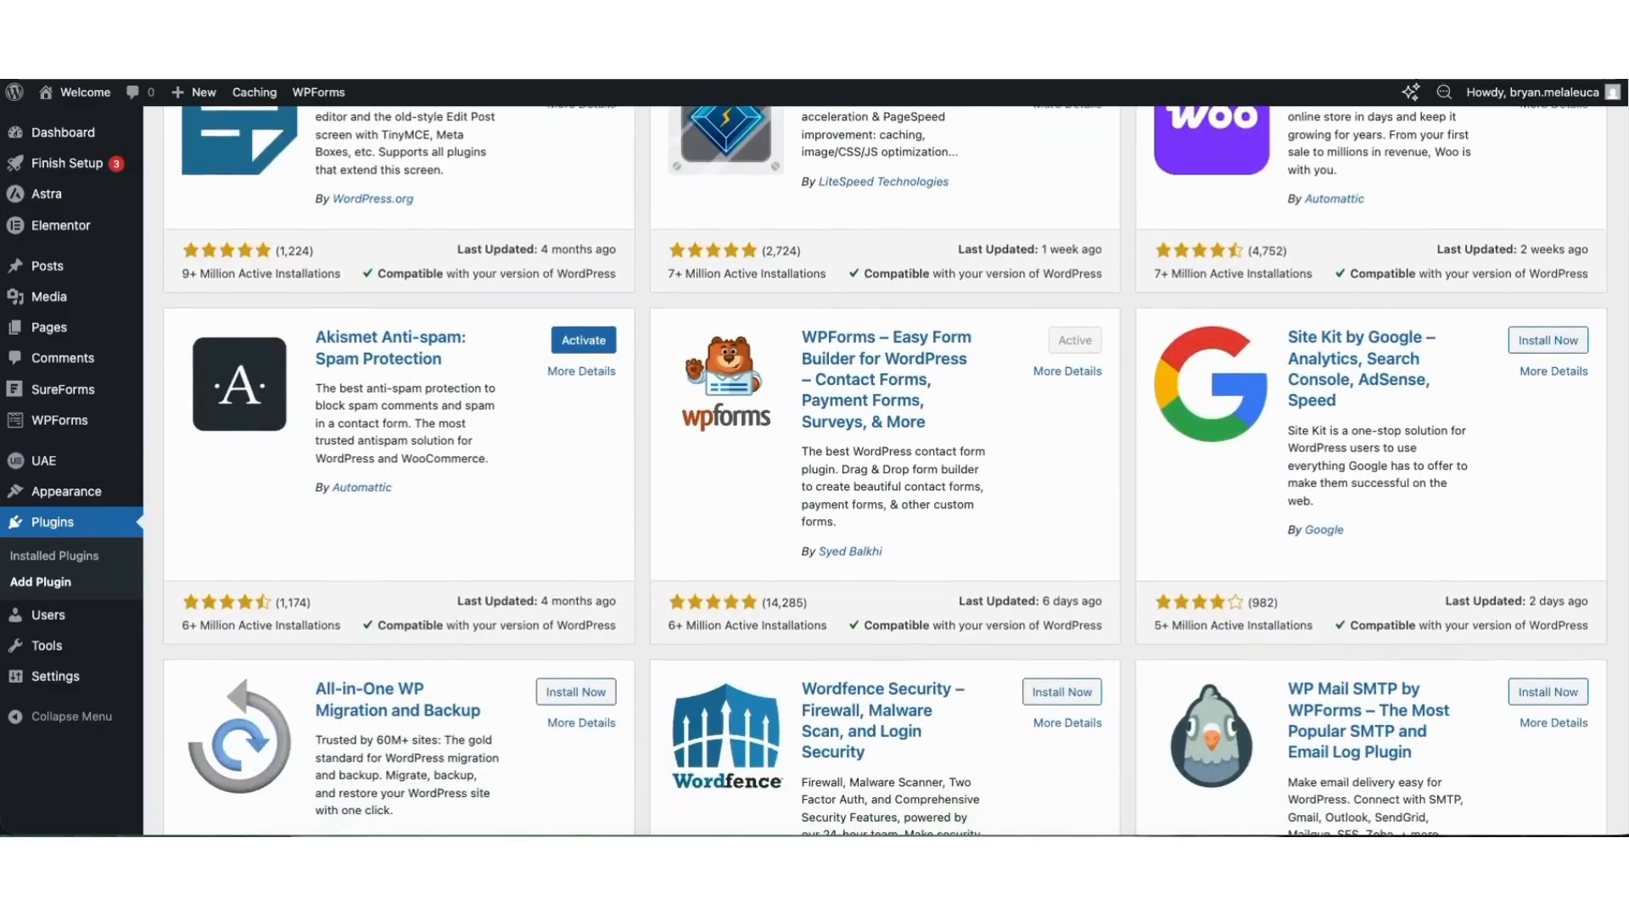
scroll(887, 471, "down", 5)
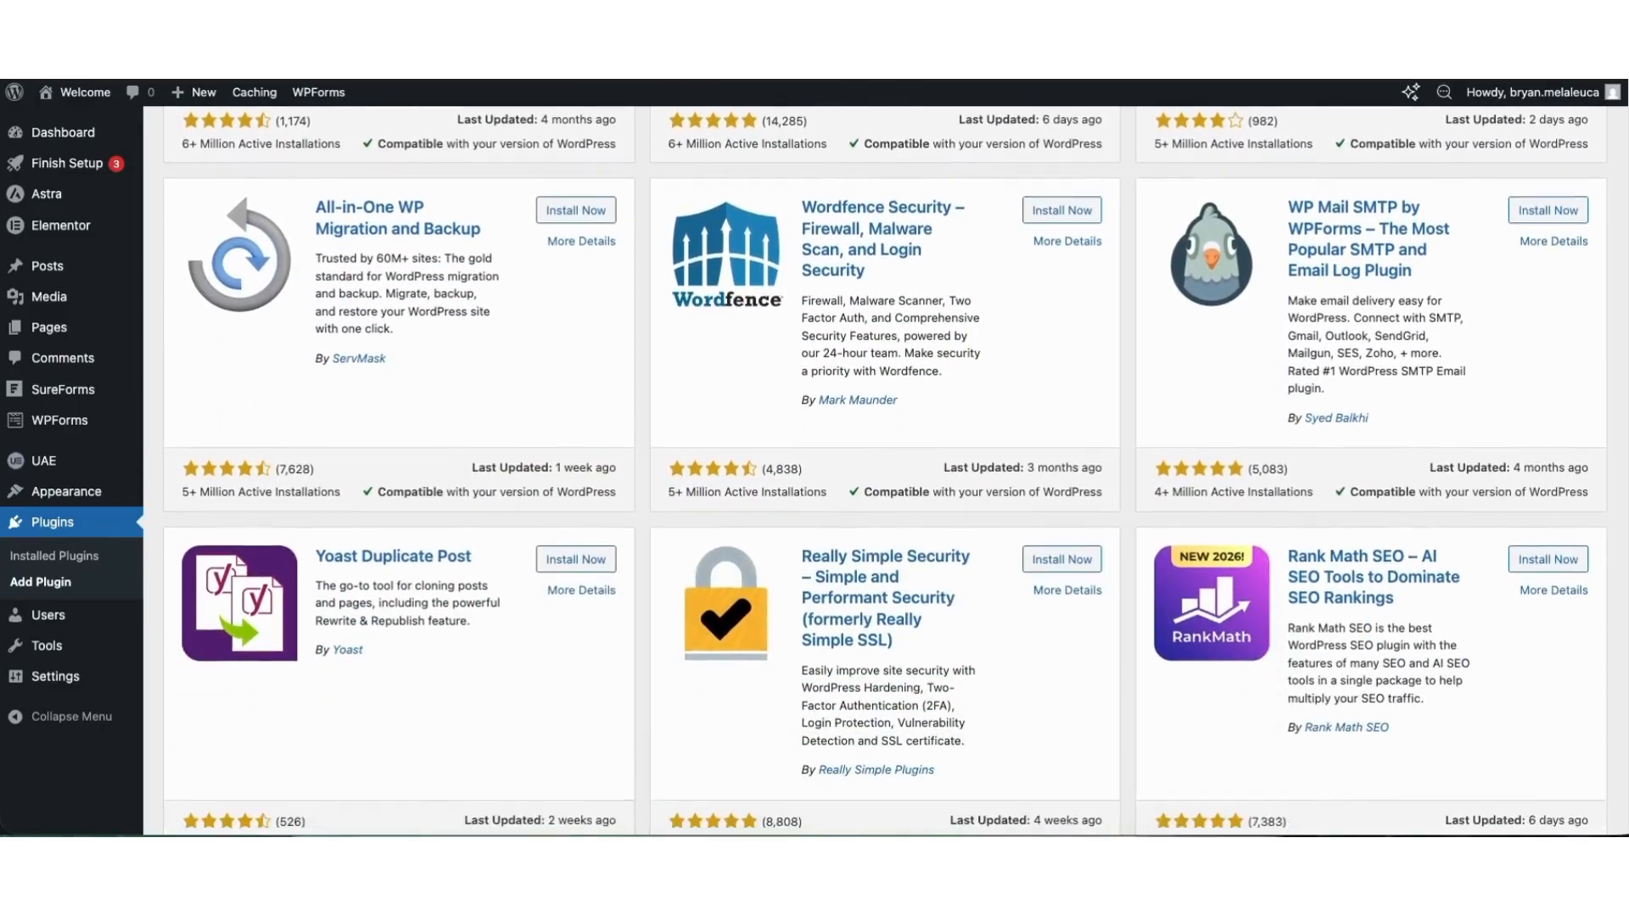
scroll(886, 471, "down", 1)
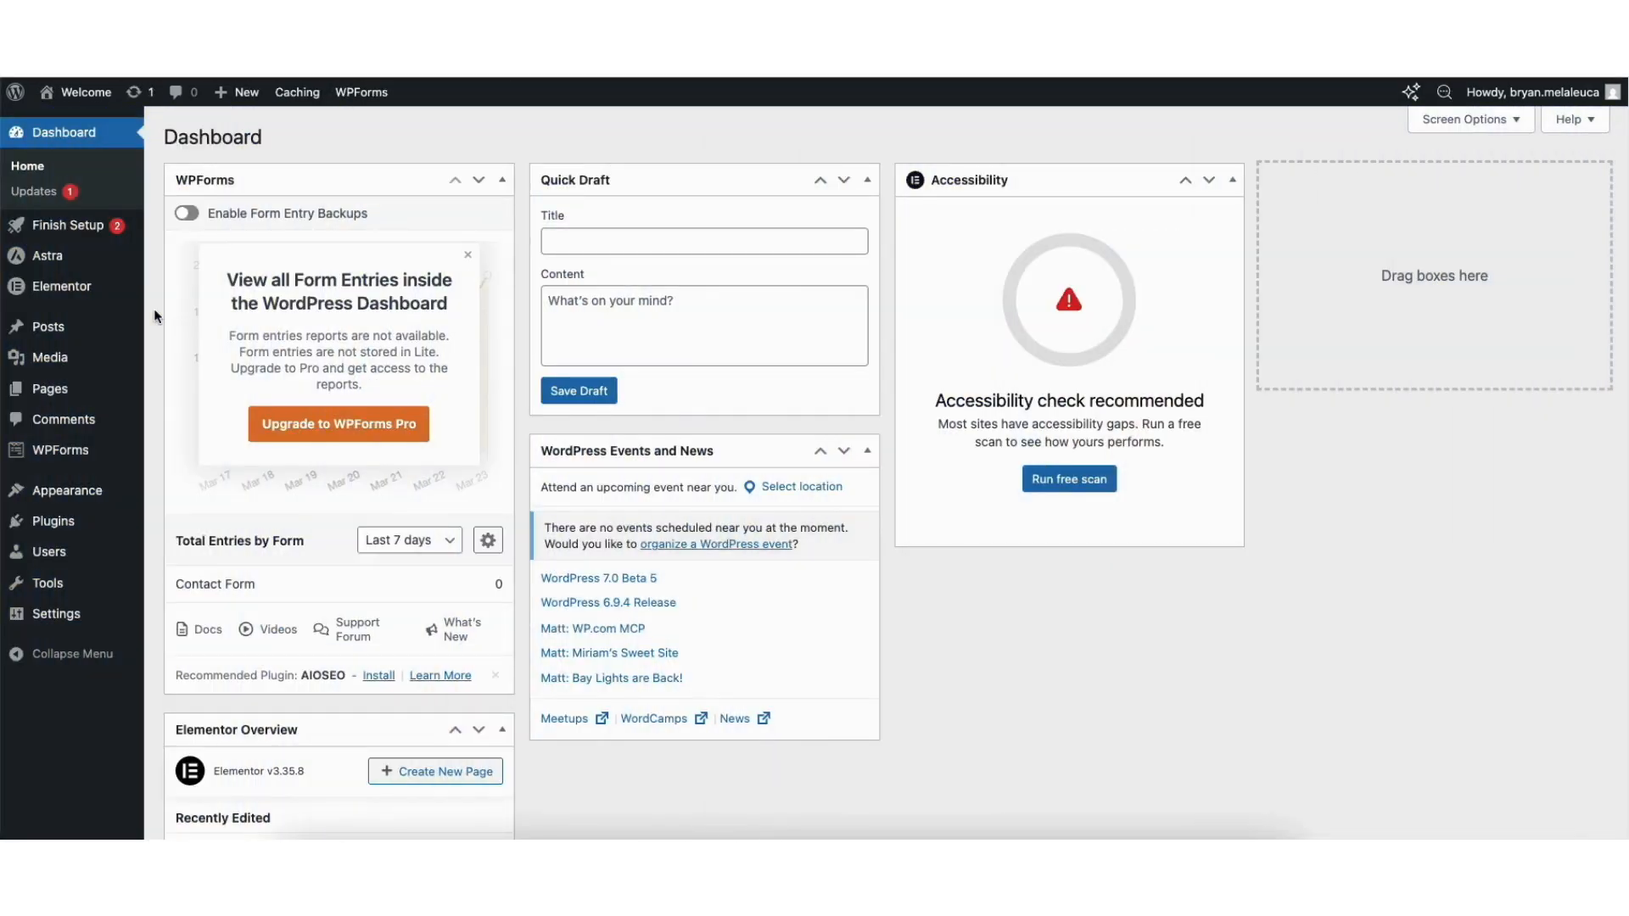
Open the theme Customizer, inspect the header's logo, primary menu and Get A Quote button settings, and try the button before the menu.
mouse_move(68, 492)
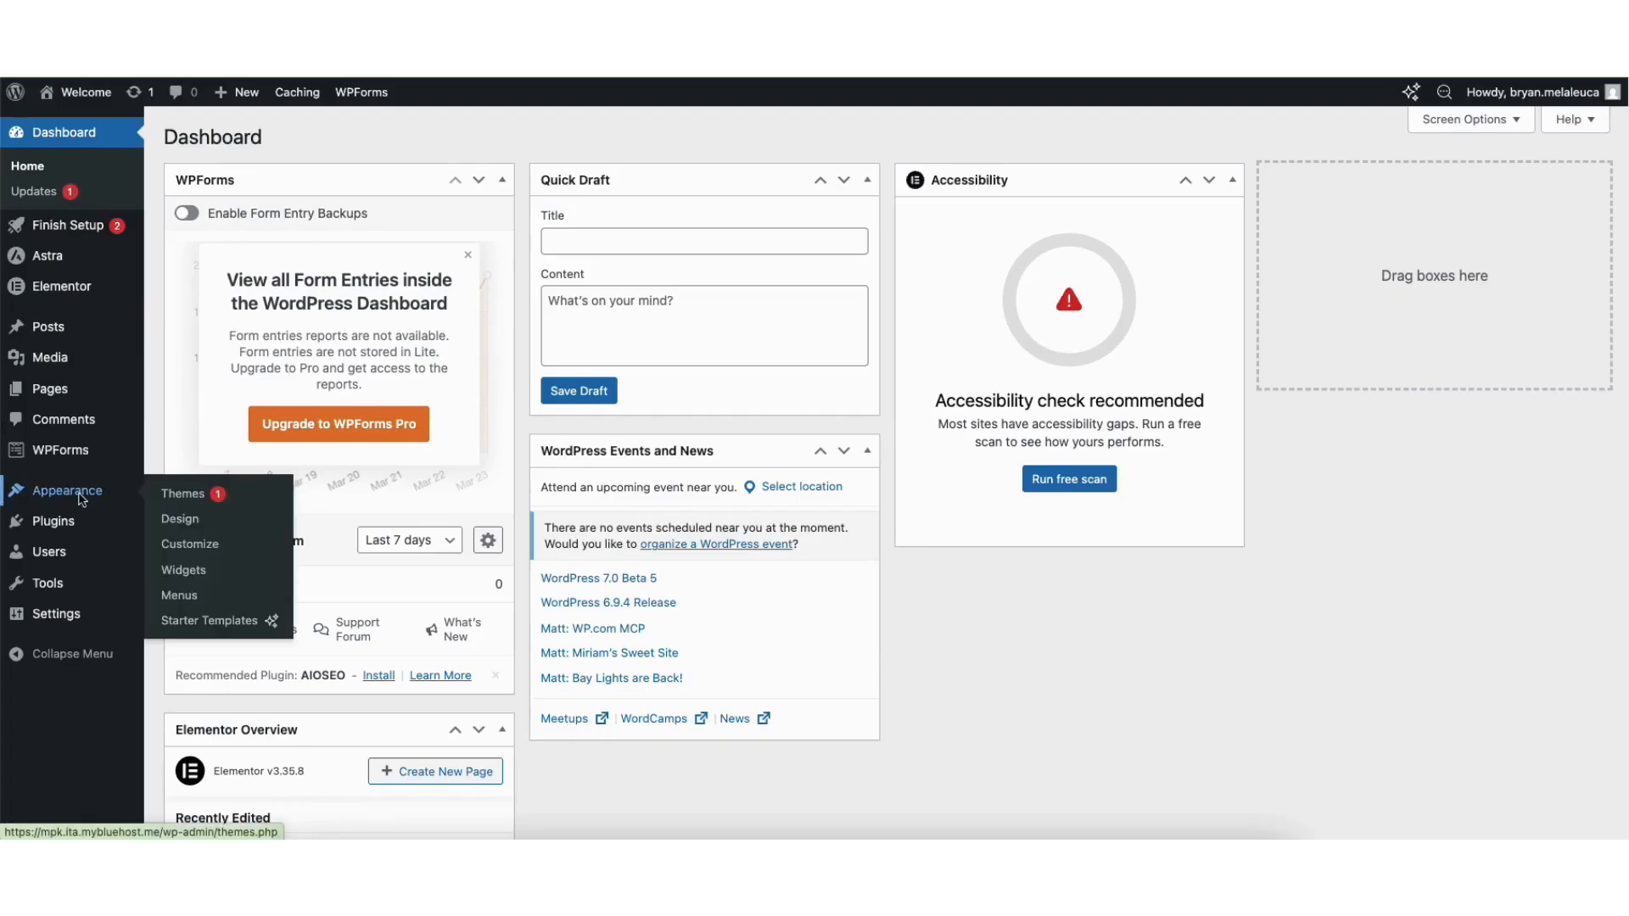
left_click(189, 544)
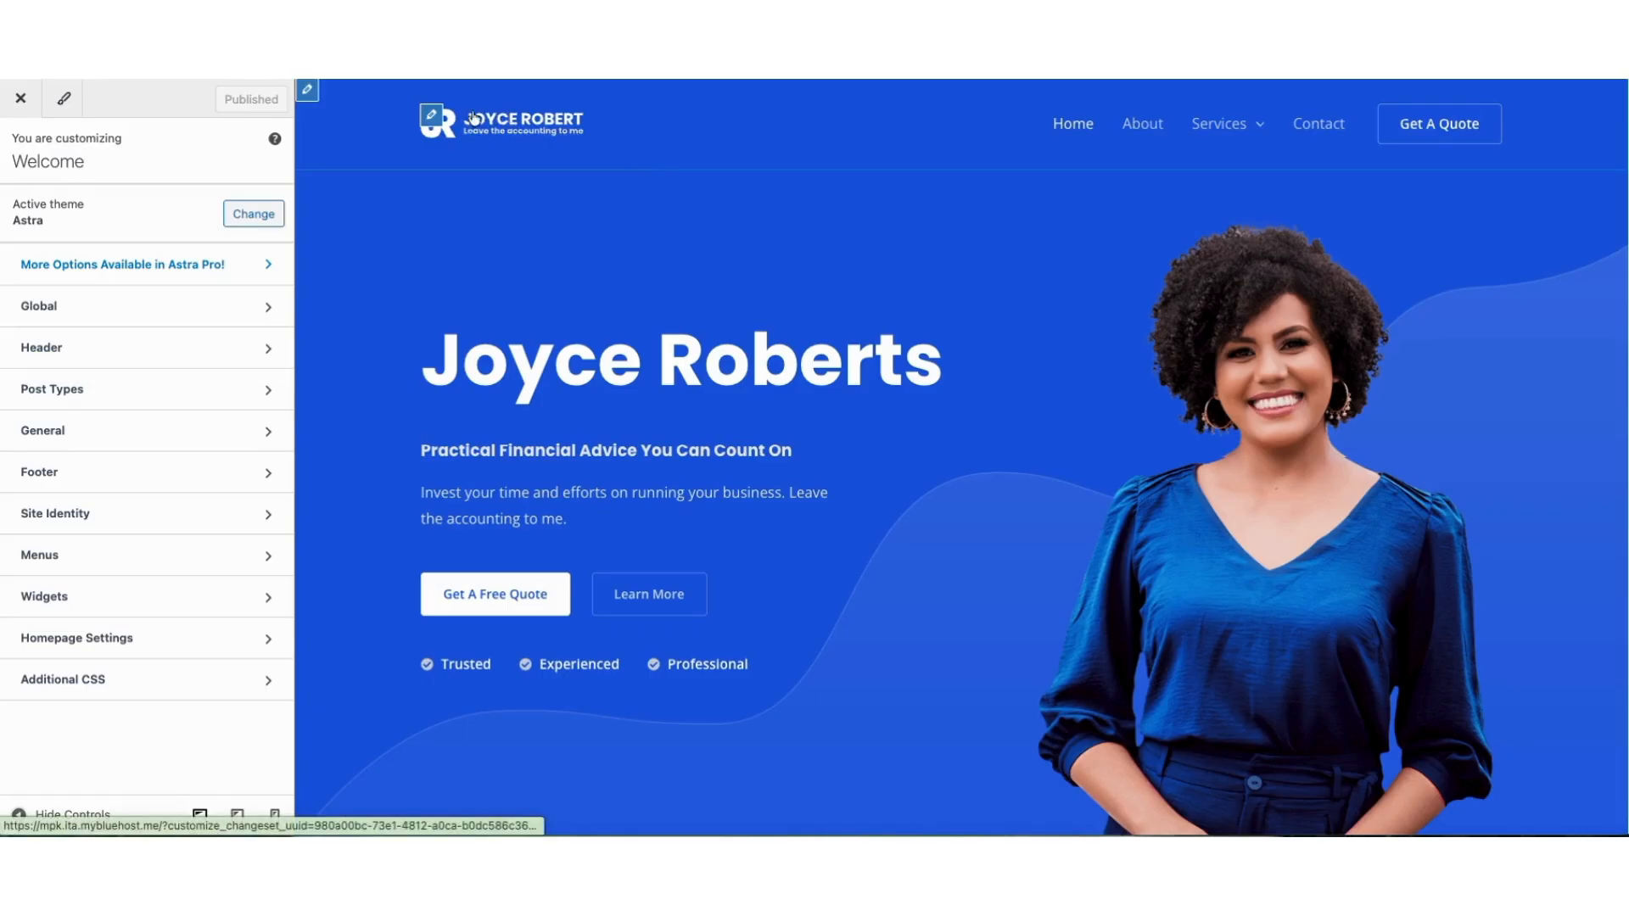
left_click(810, 151)
left_click(1049, 98)
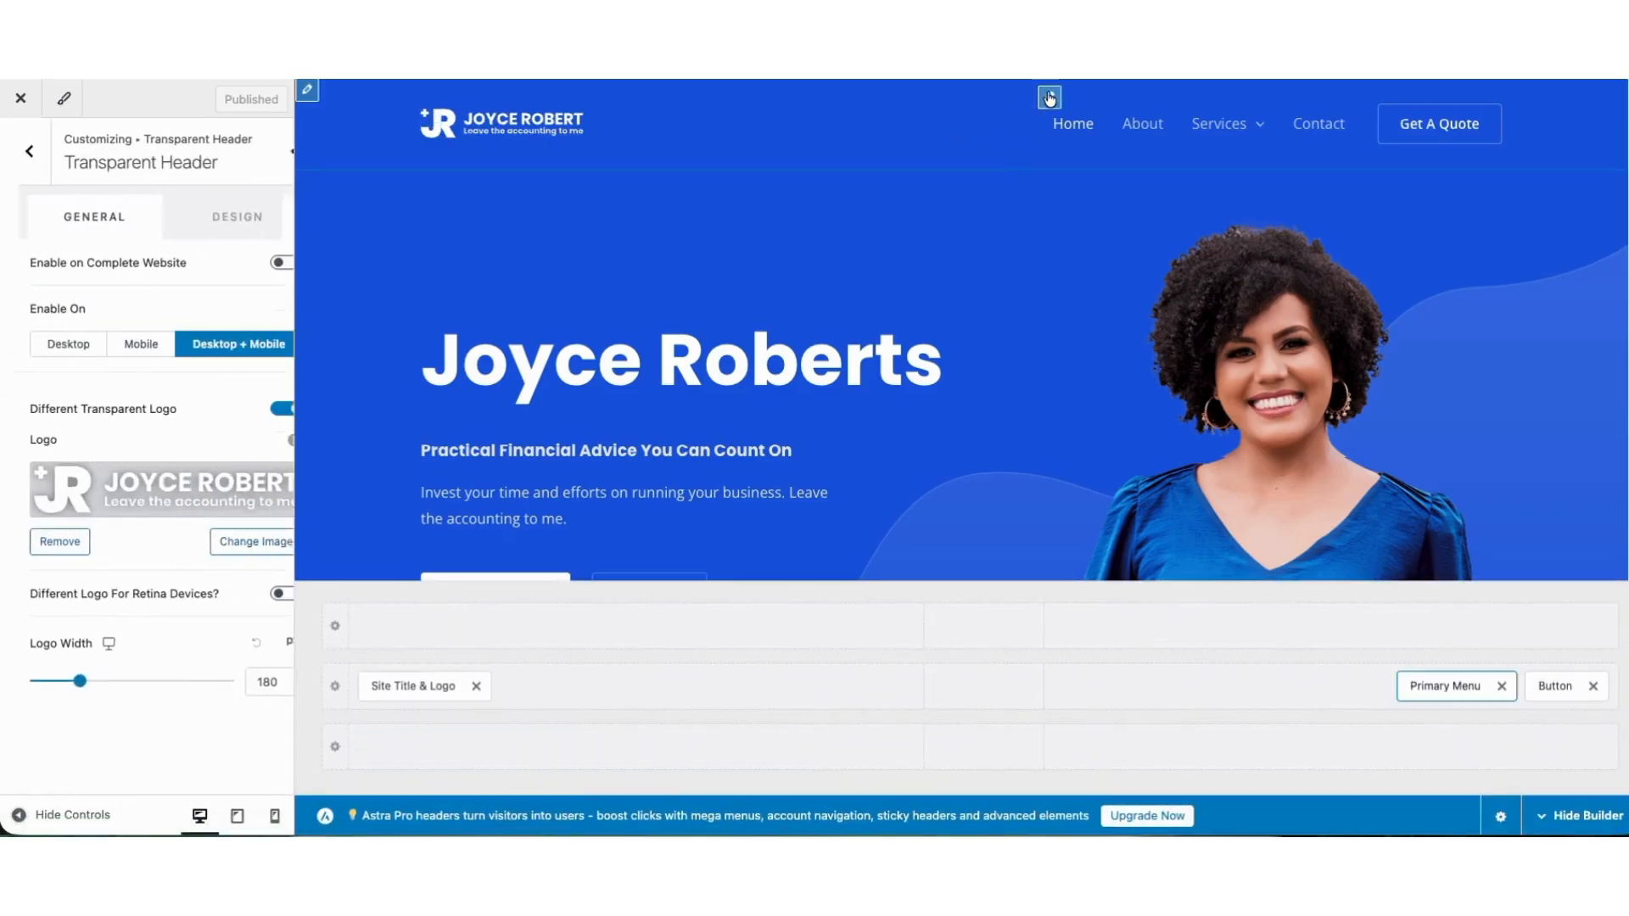
left_click(1388, 99)
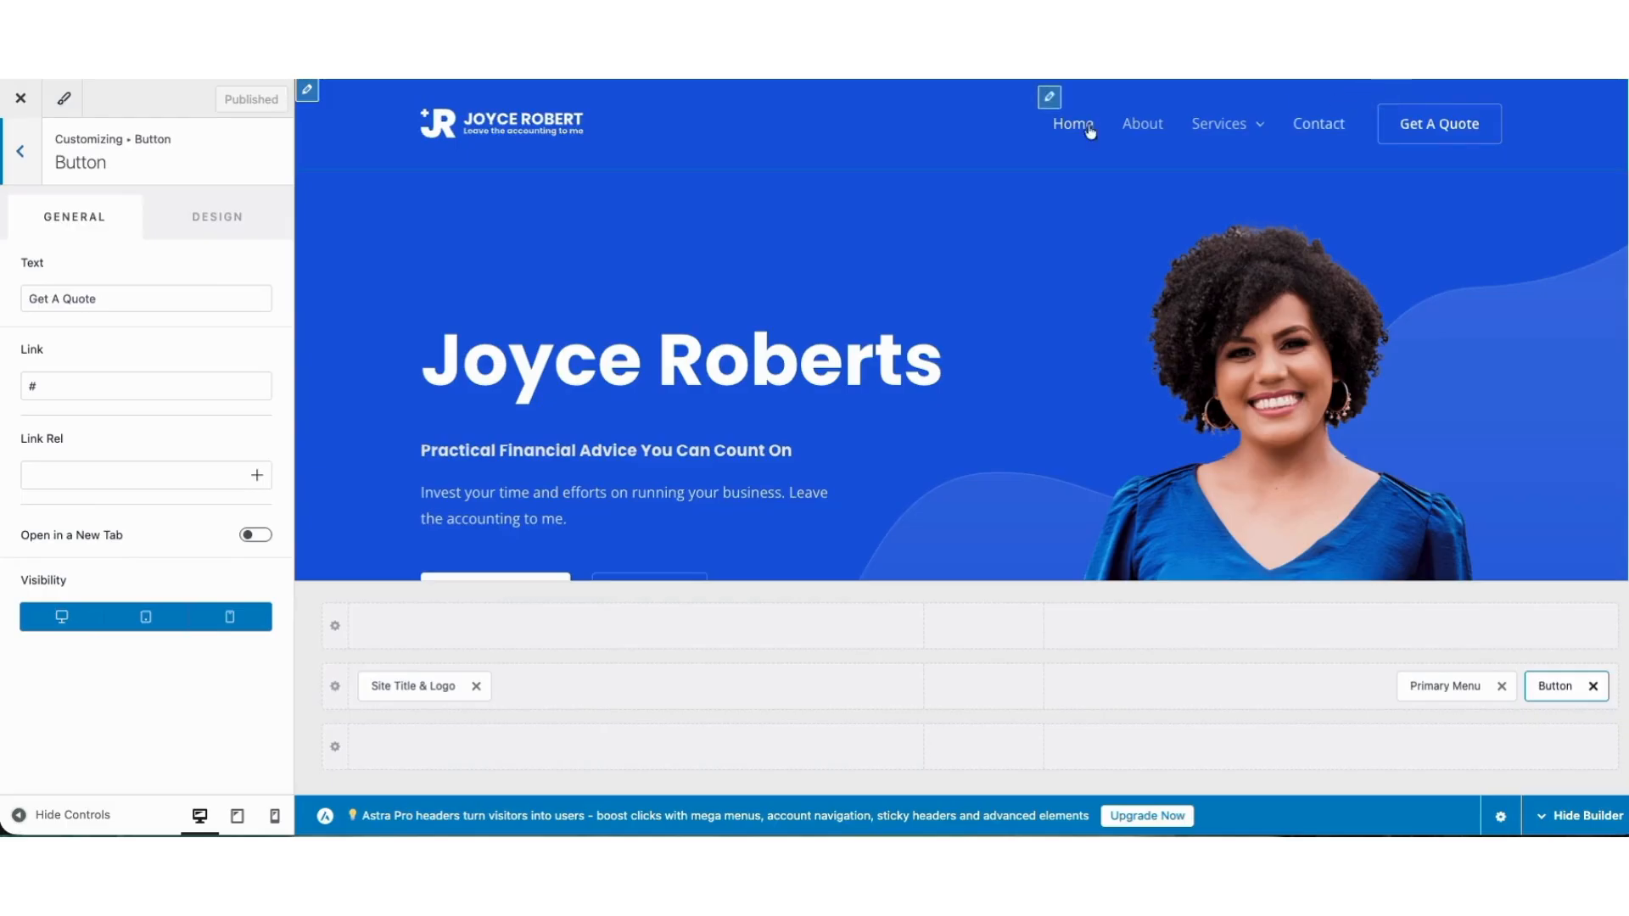
mouse_move(1549, 685)
left_mouse_down()
mouse_move(1327, 689)
mouse_move(1561, 687)
left_mouse_up()
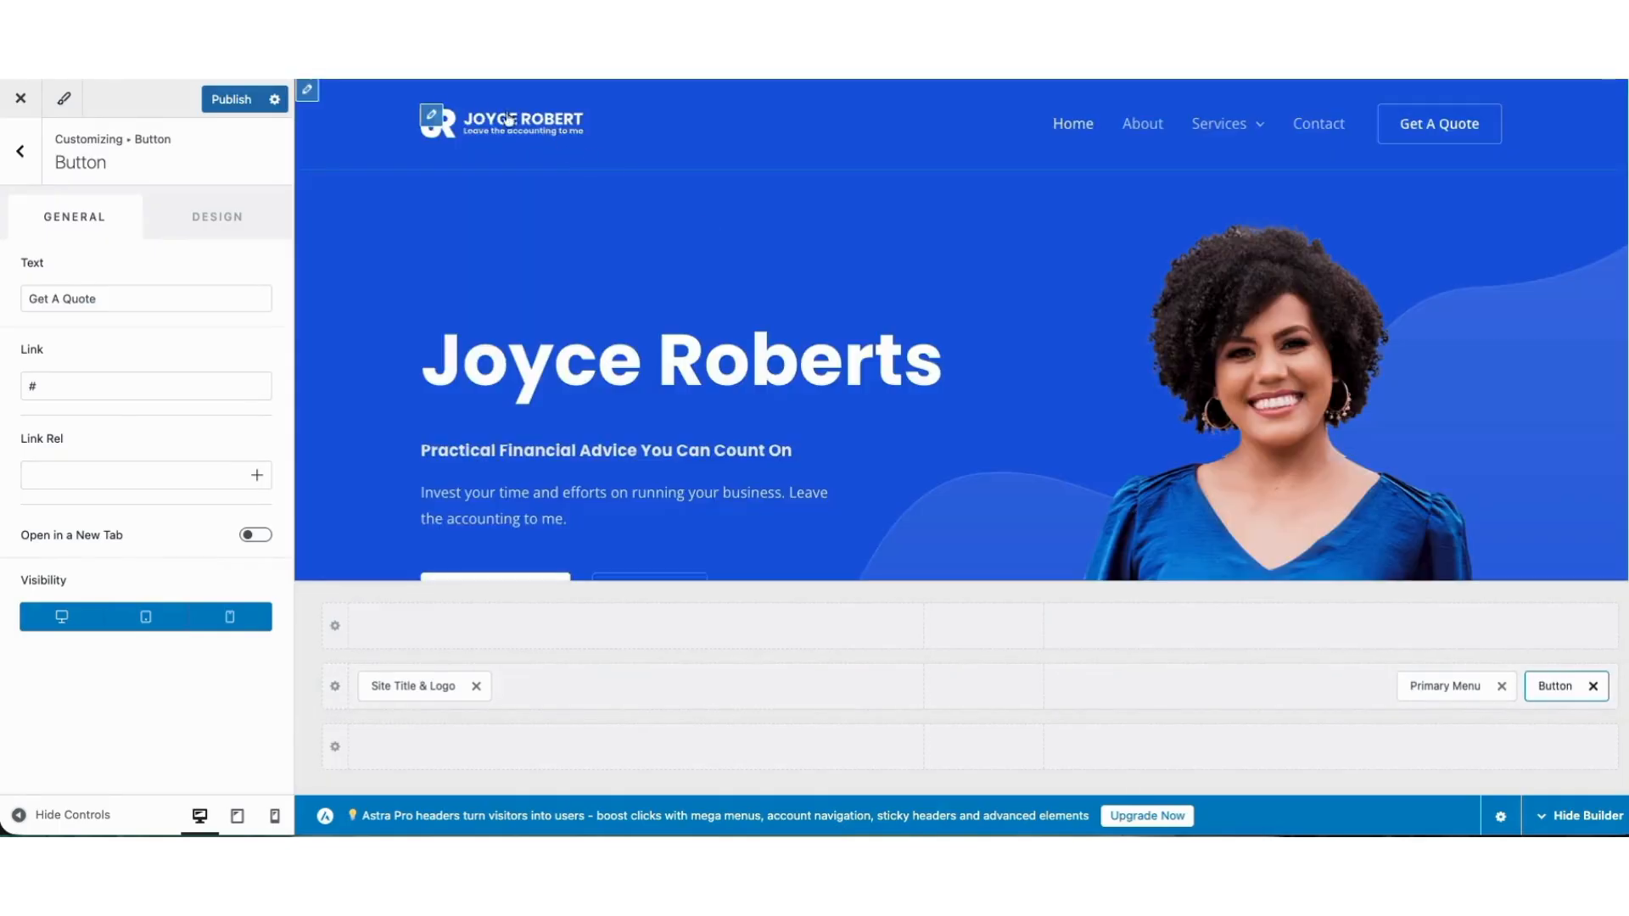
Check the transparent header's logo settings and open the Get A Quote button's text and link for editing.
left_click(431, 115)
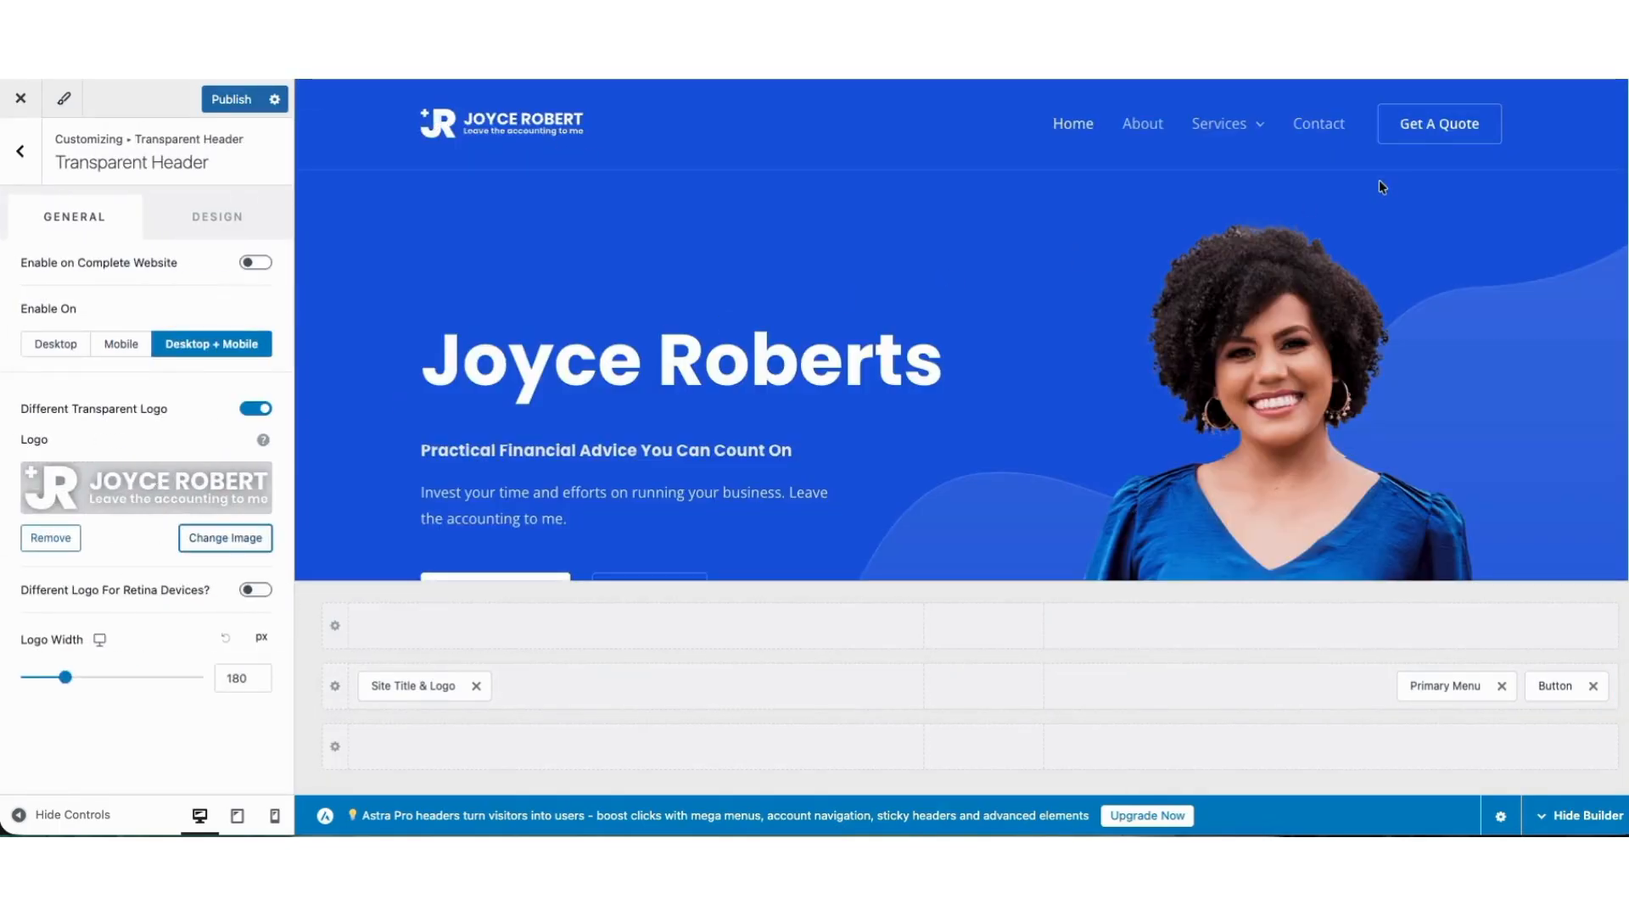
left_click(1388, 95)
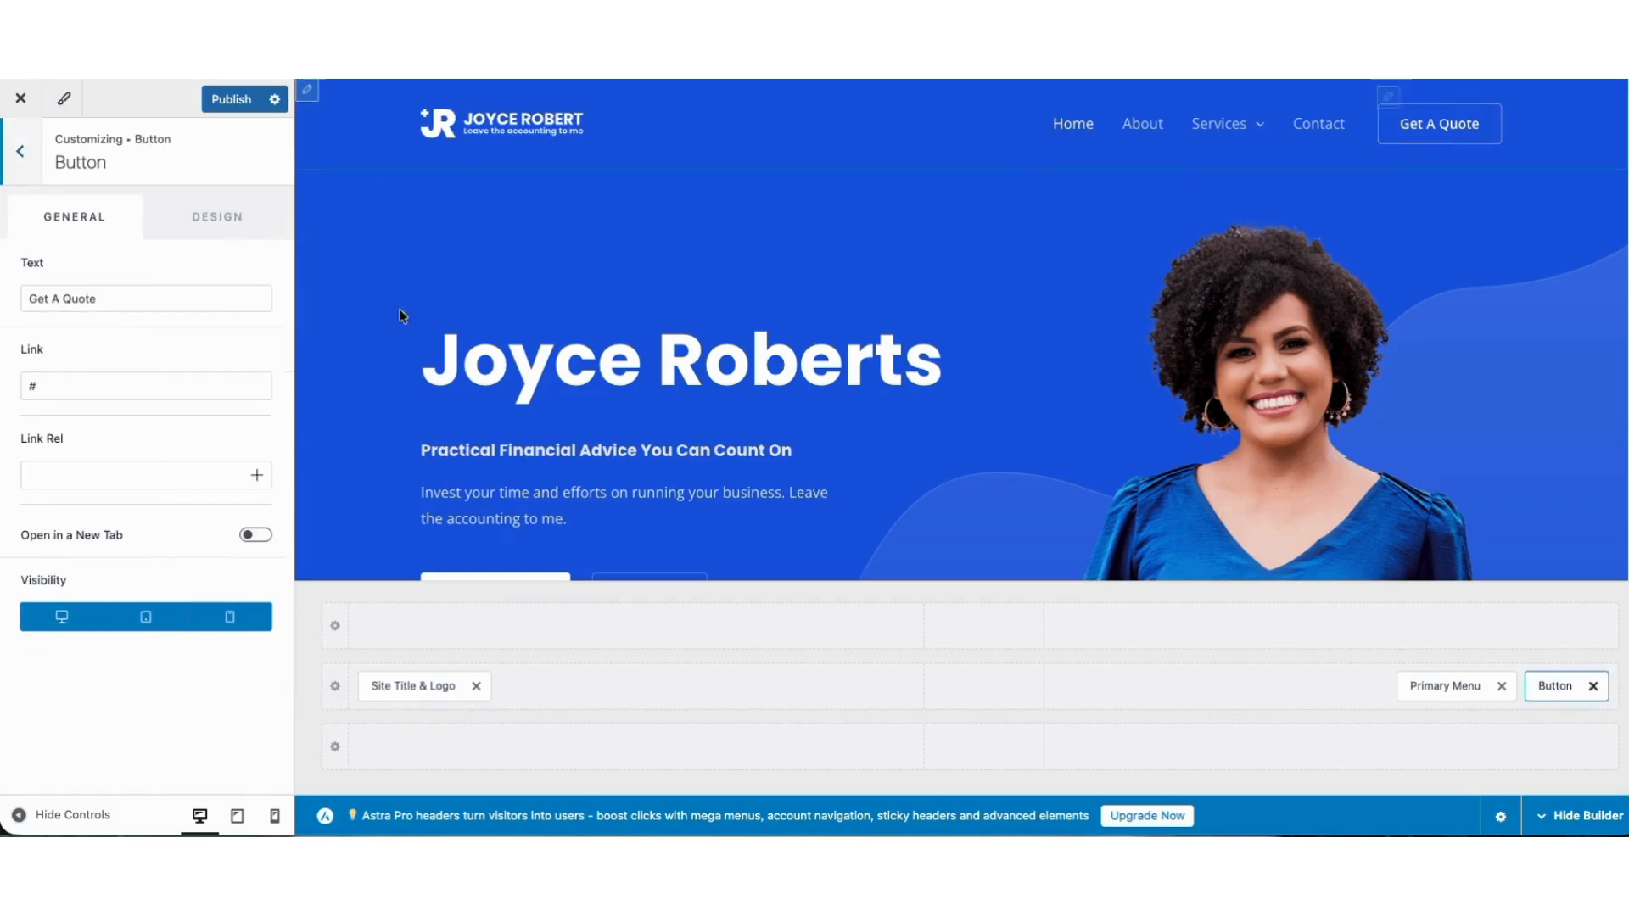
left_click(34, 298)
key("ctrl+a")
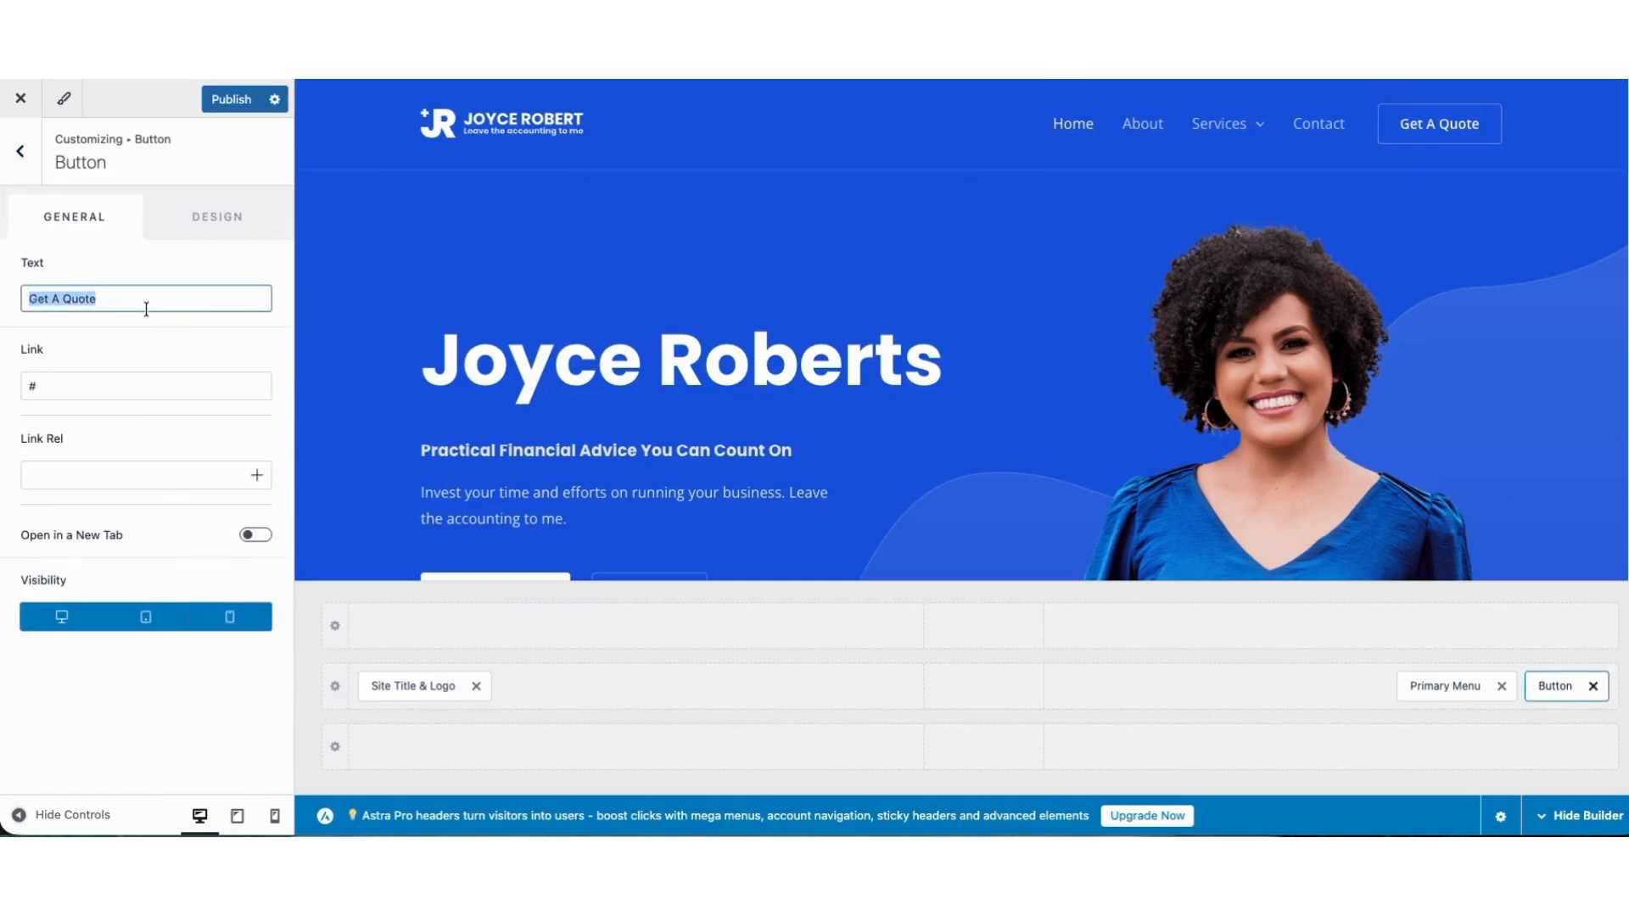
left_click(75, 384)
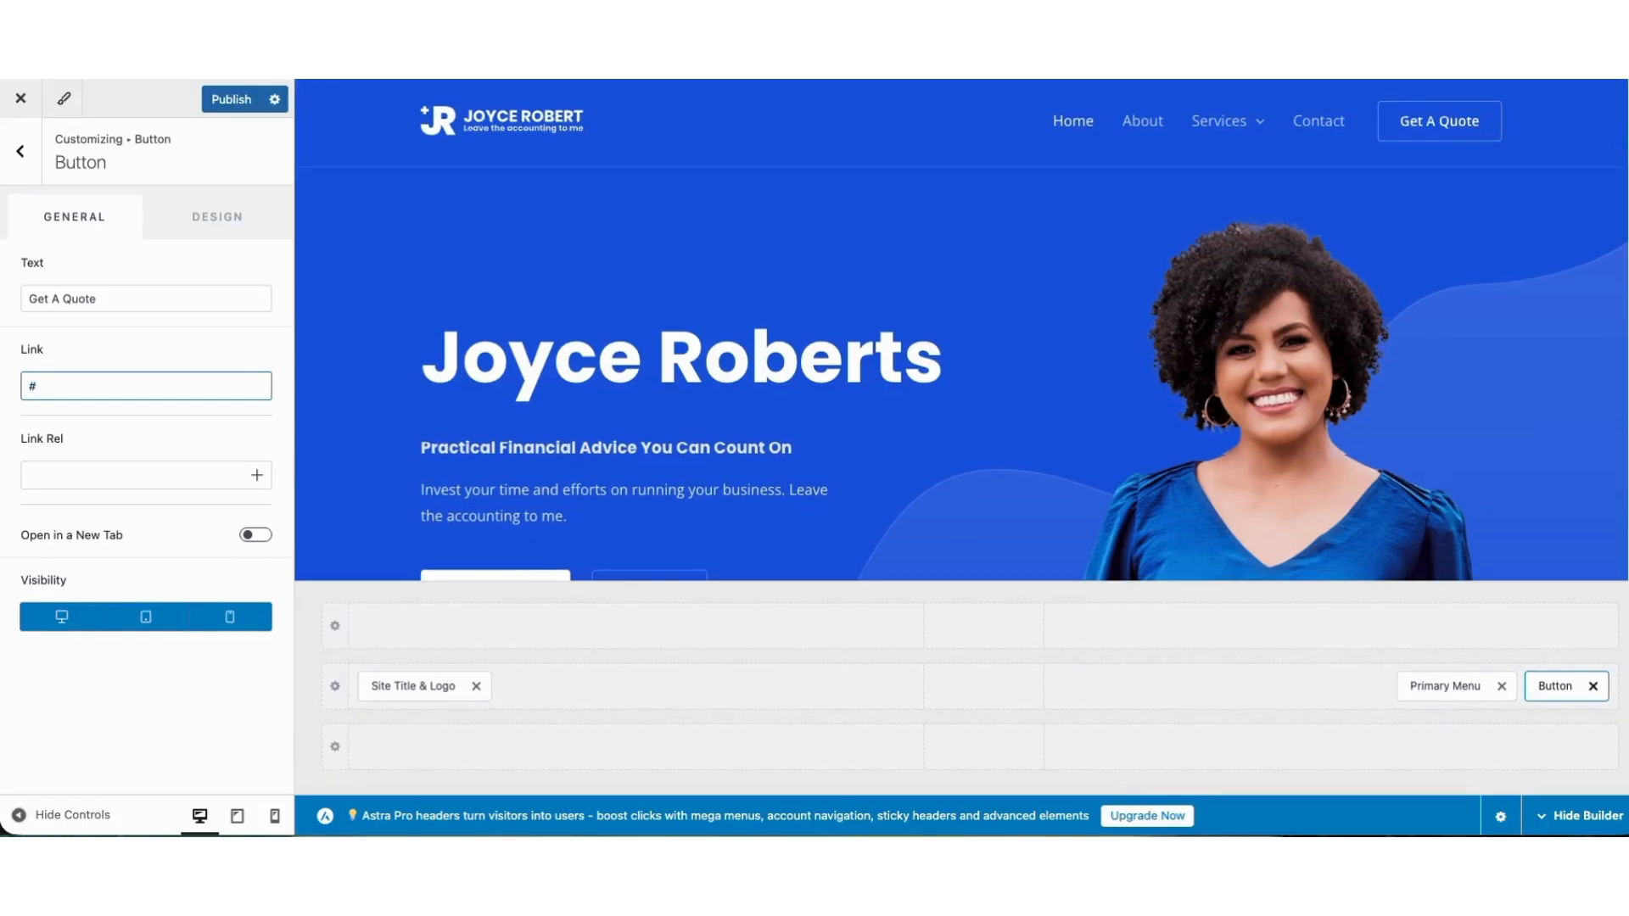
Open the footer's copyright text for editing, publish the Customizer changes and return to the live site.
scroll(1616, 517, "down", 10)
scroll(1616, 517, "down", 5)
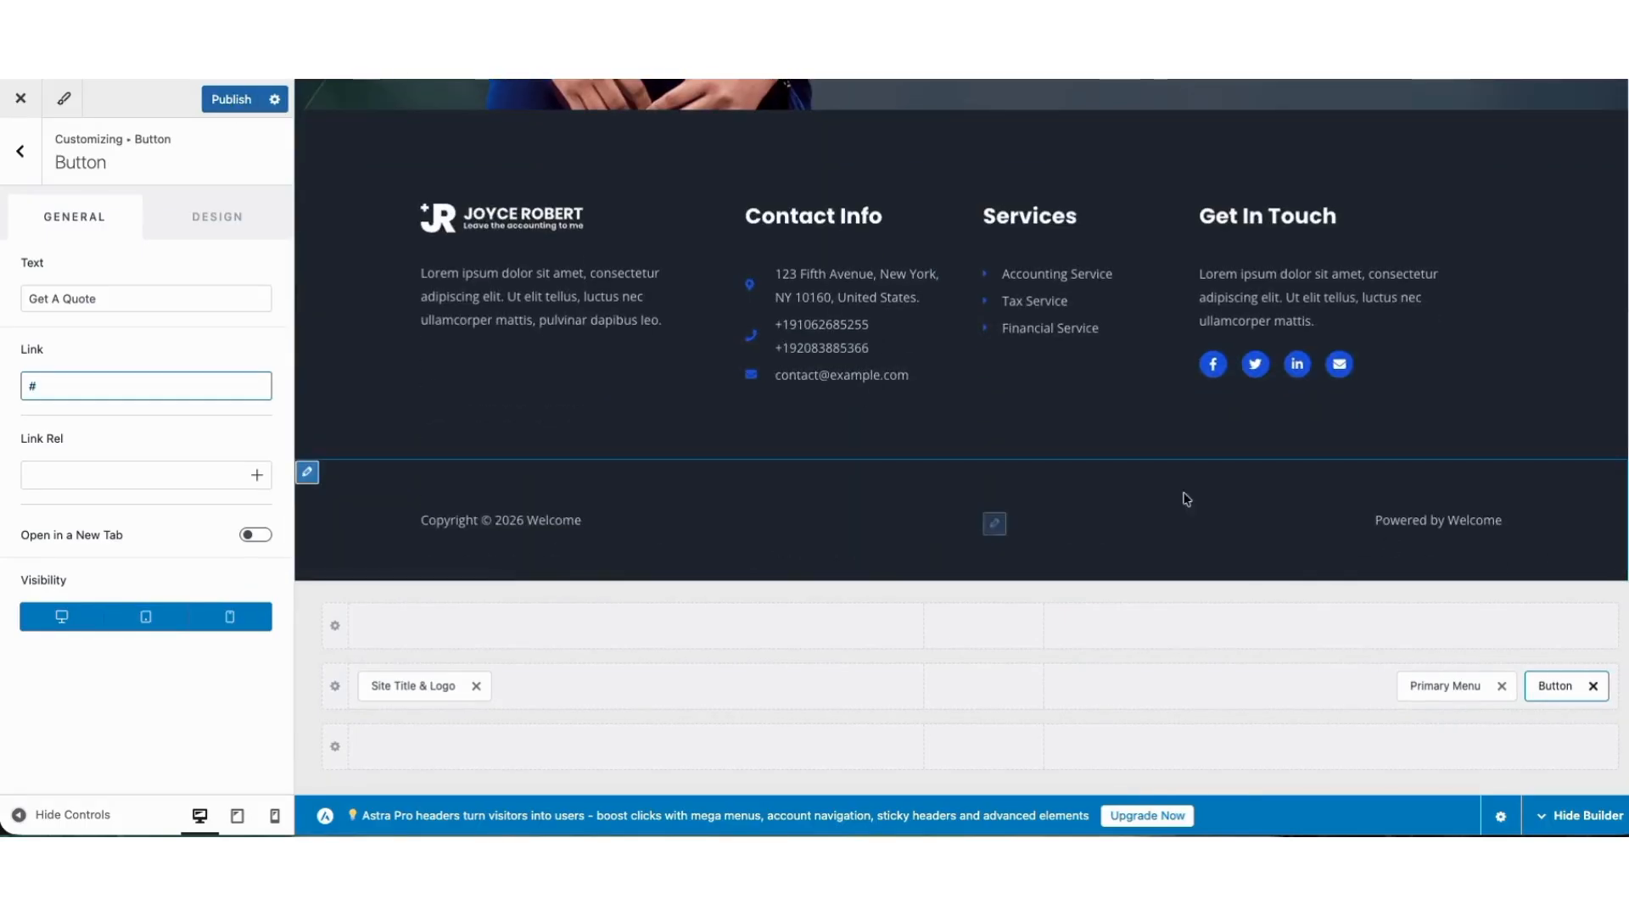
left_click(429, 524)
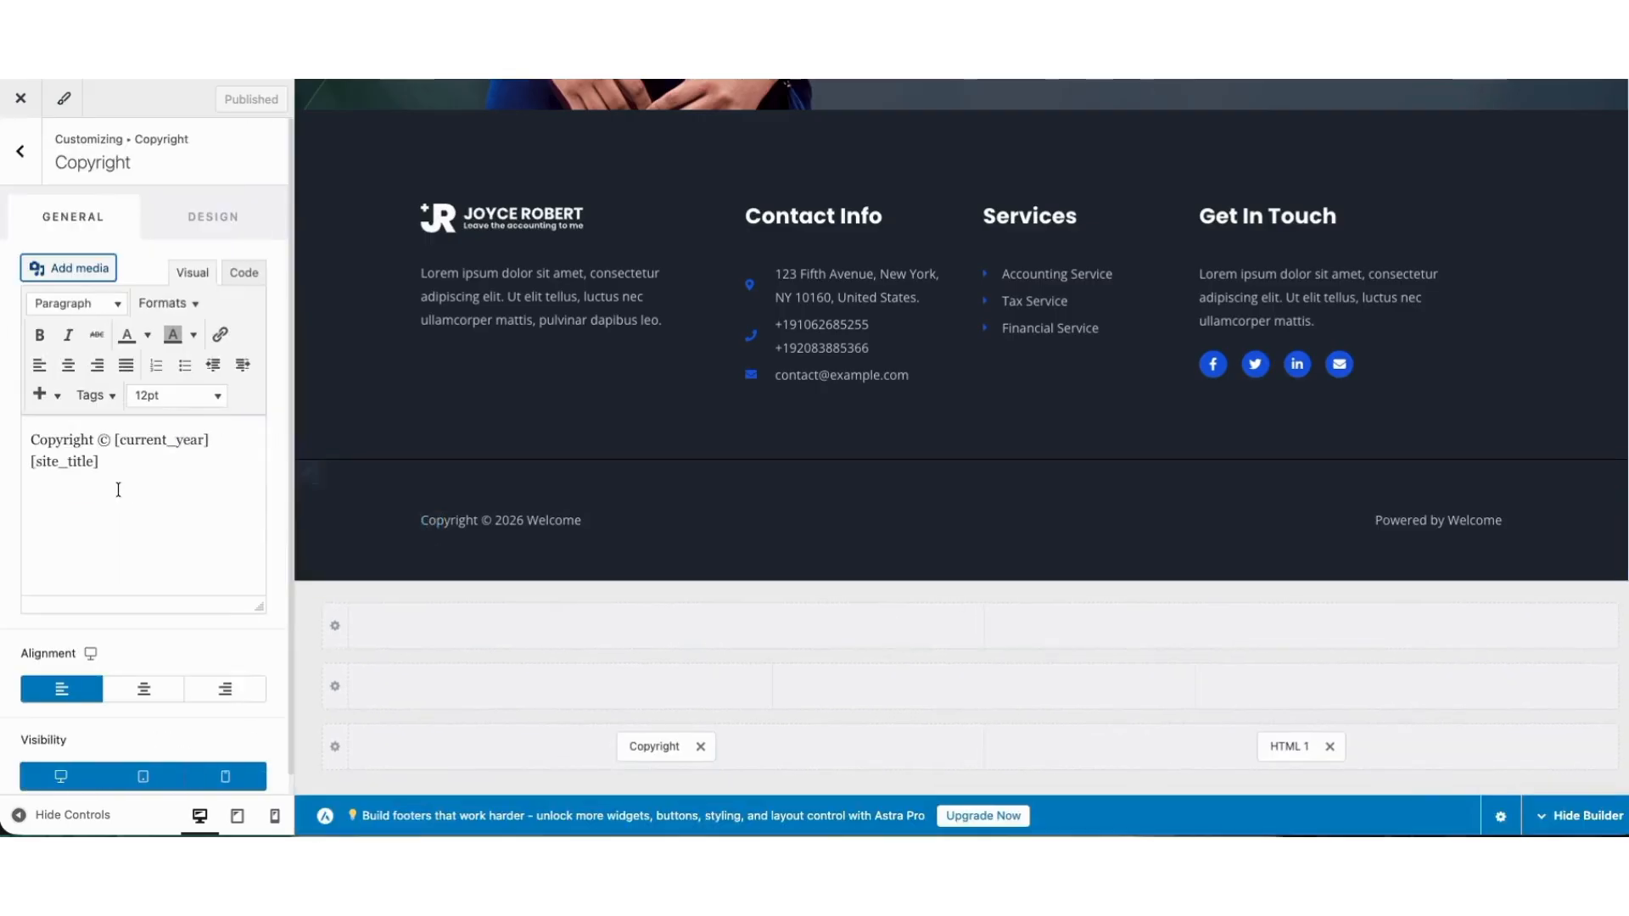
left_click(95, 459)
left_click_drag(47, 434, 106, 459)
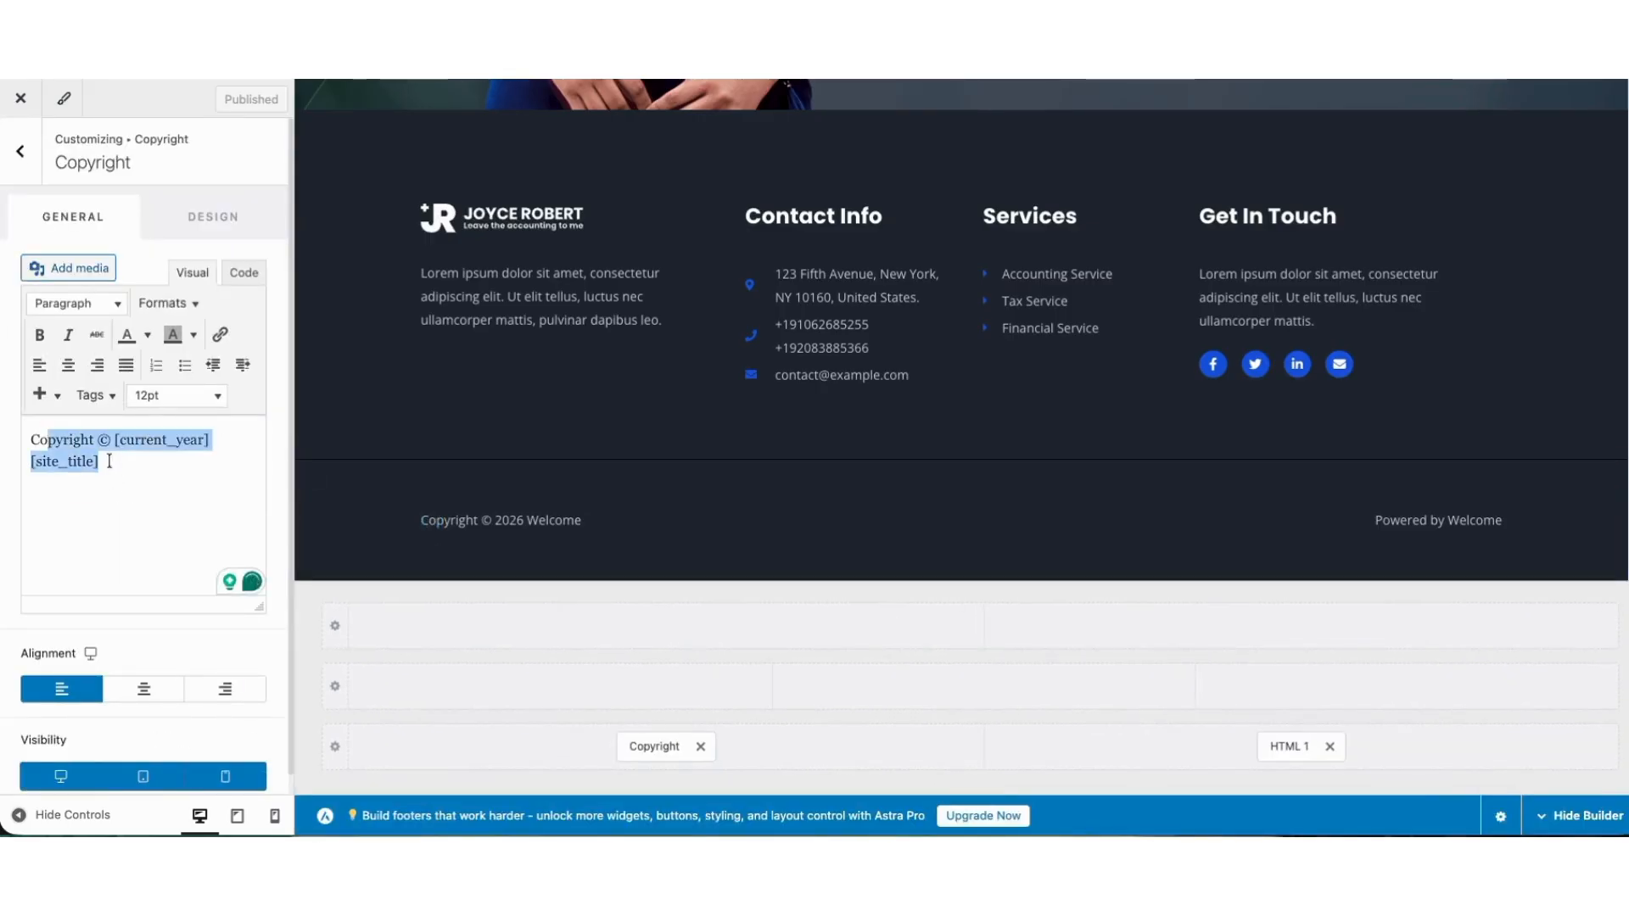
left_click(128, 463)
type(".")
key("BackSpace")
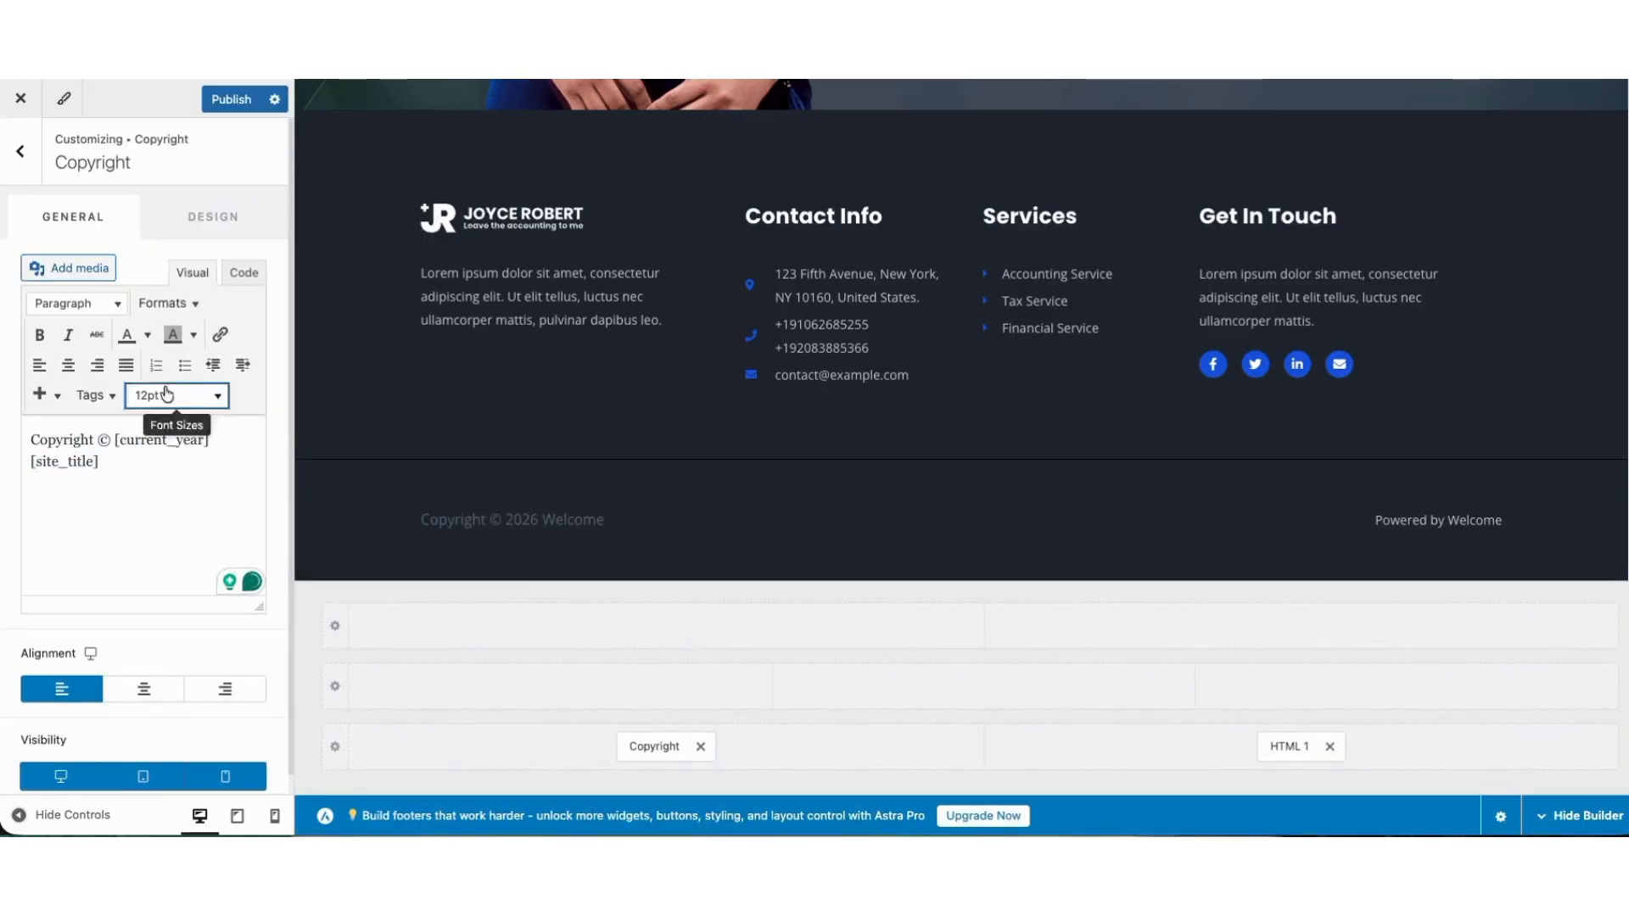
left_click(224, 102)
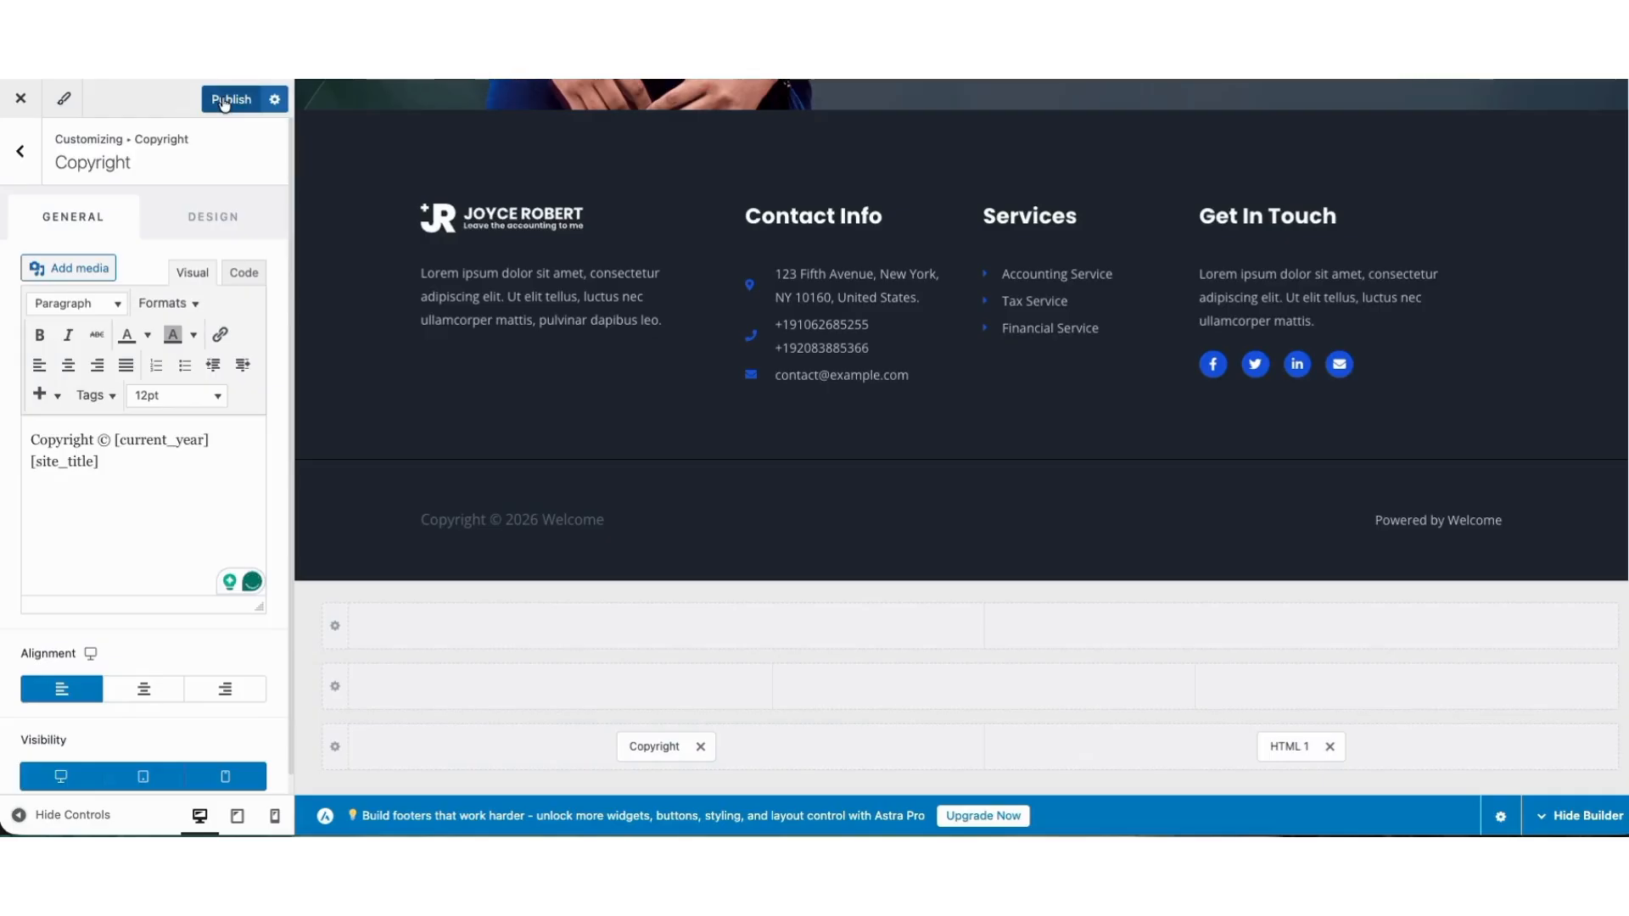
left_click(21, 99)
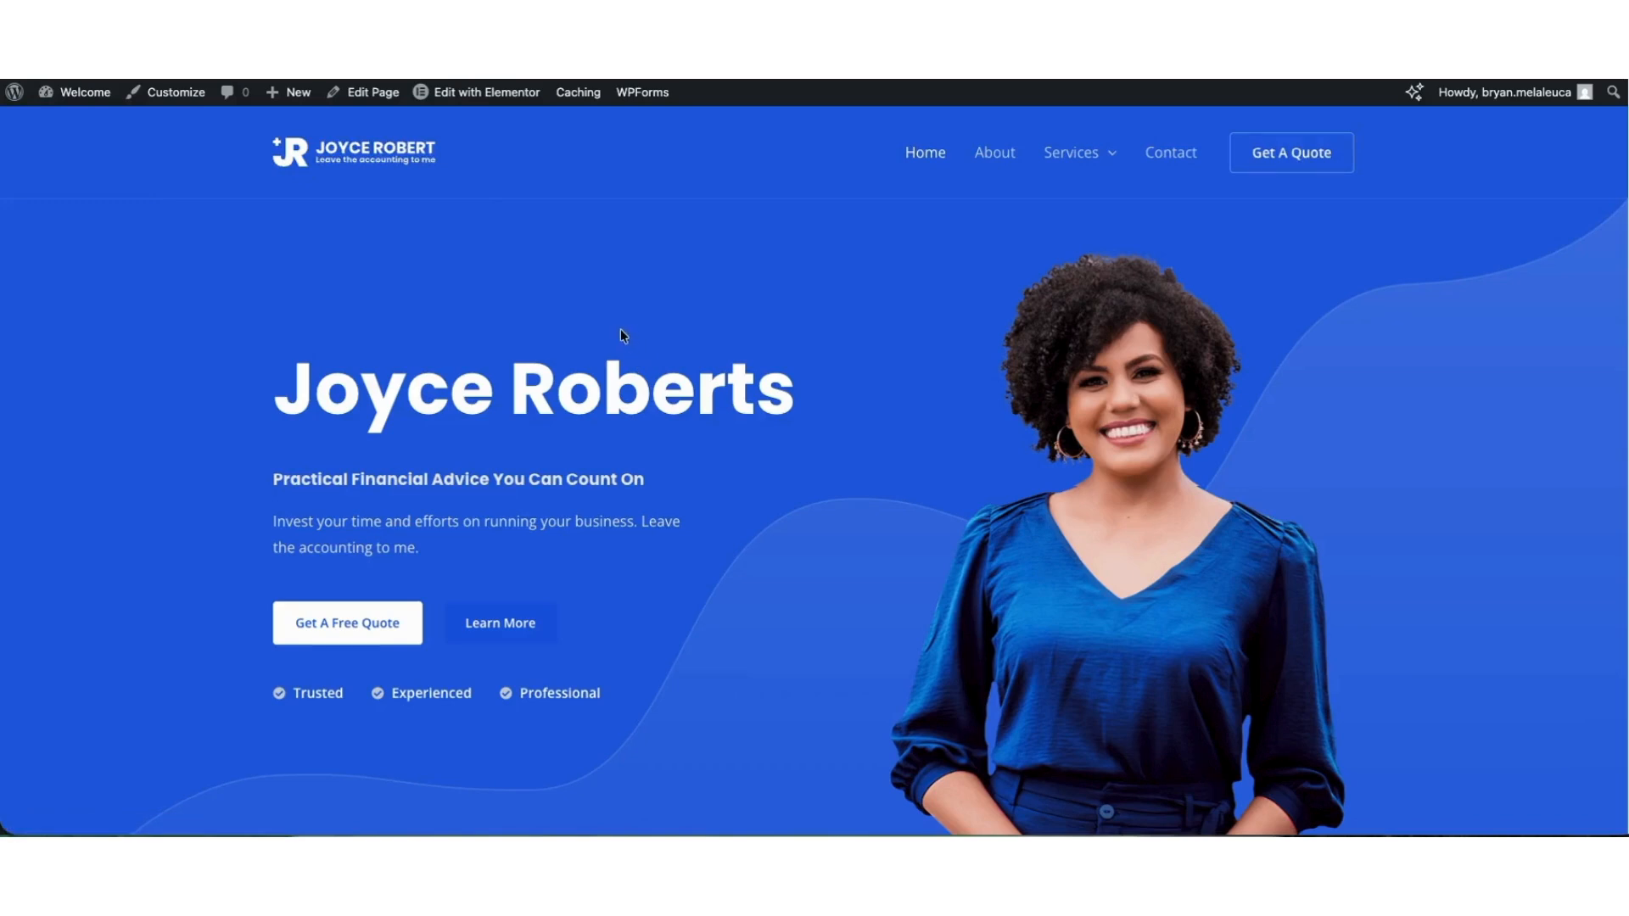
Open the footer in Elementor, inspect its Contact Info icon list and Get In Touch social icons, and preview the site.
mouse_move(462, 100)
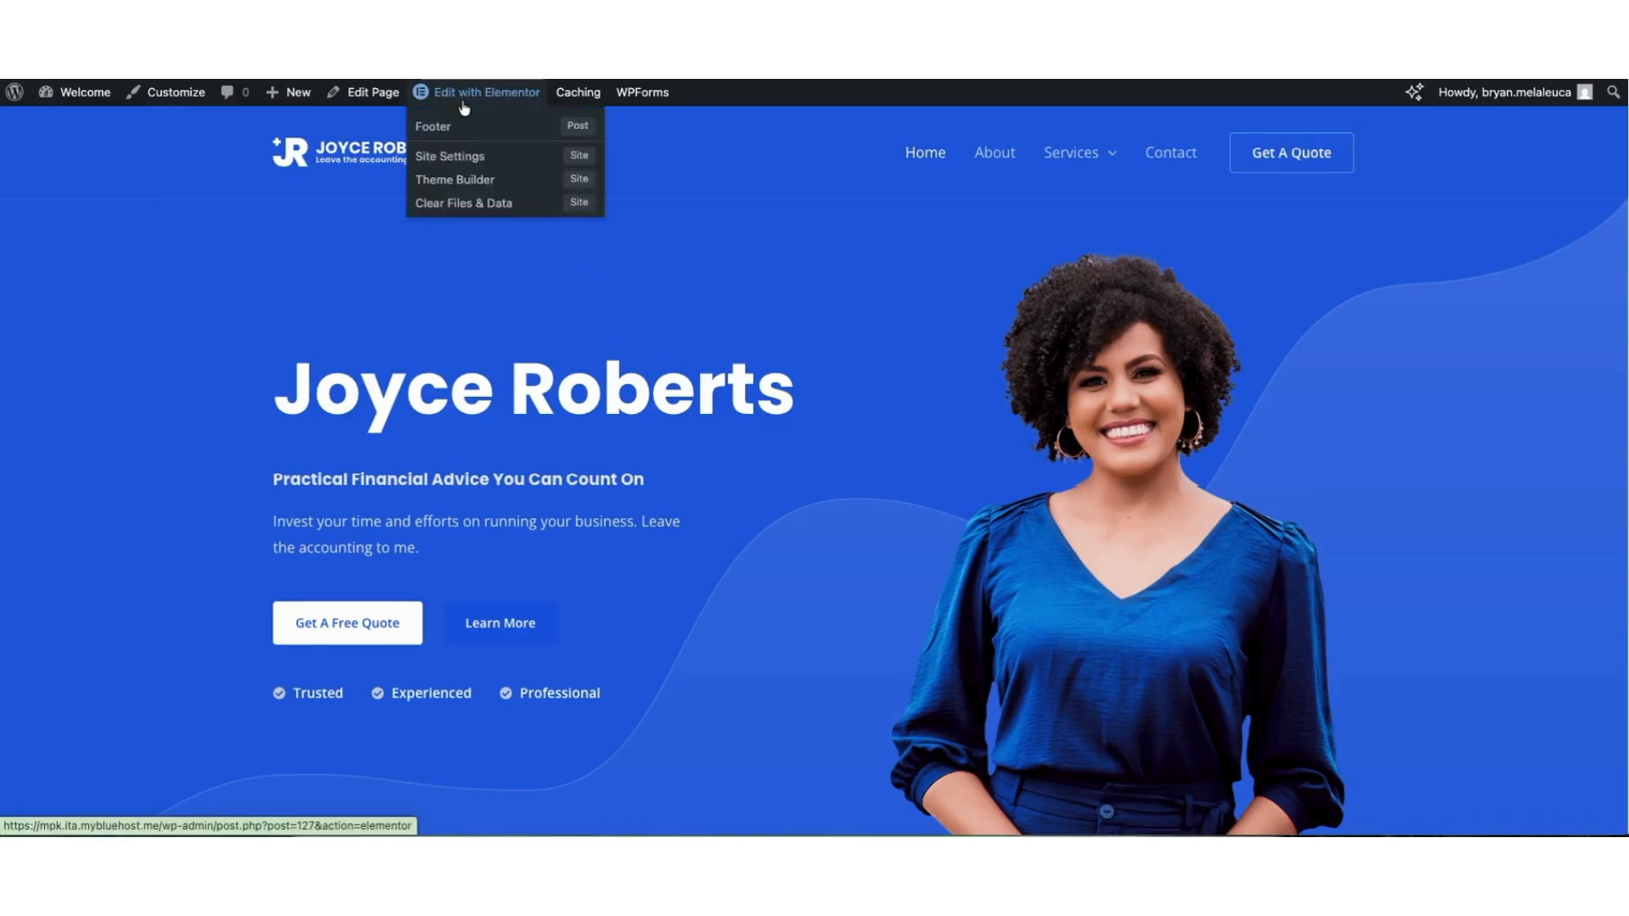
left_click(456, 134)
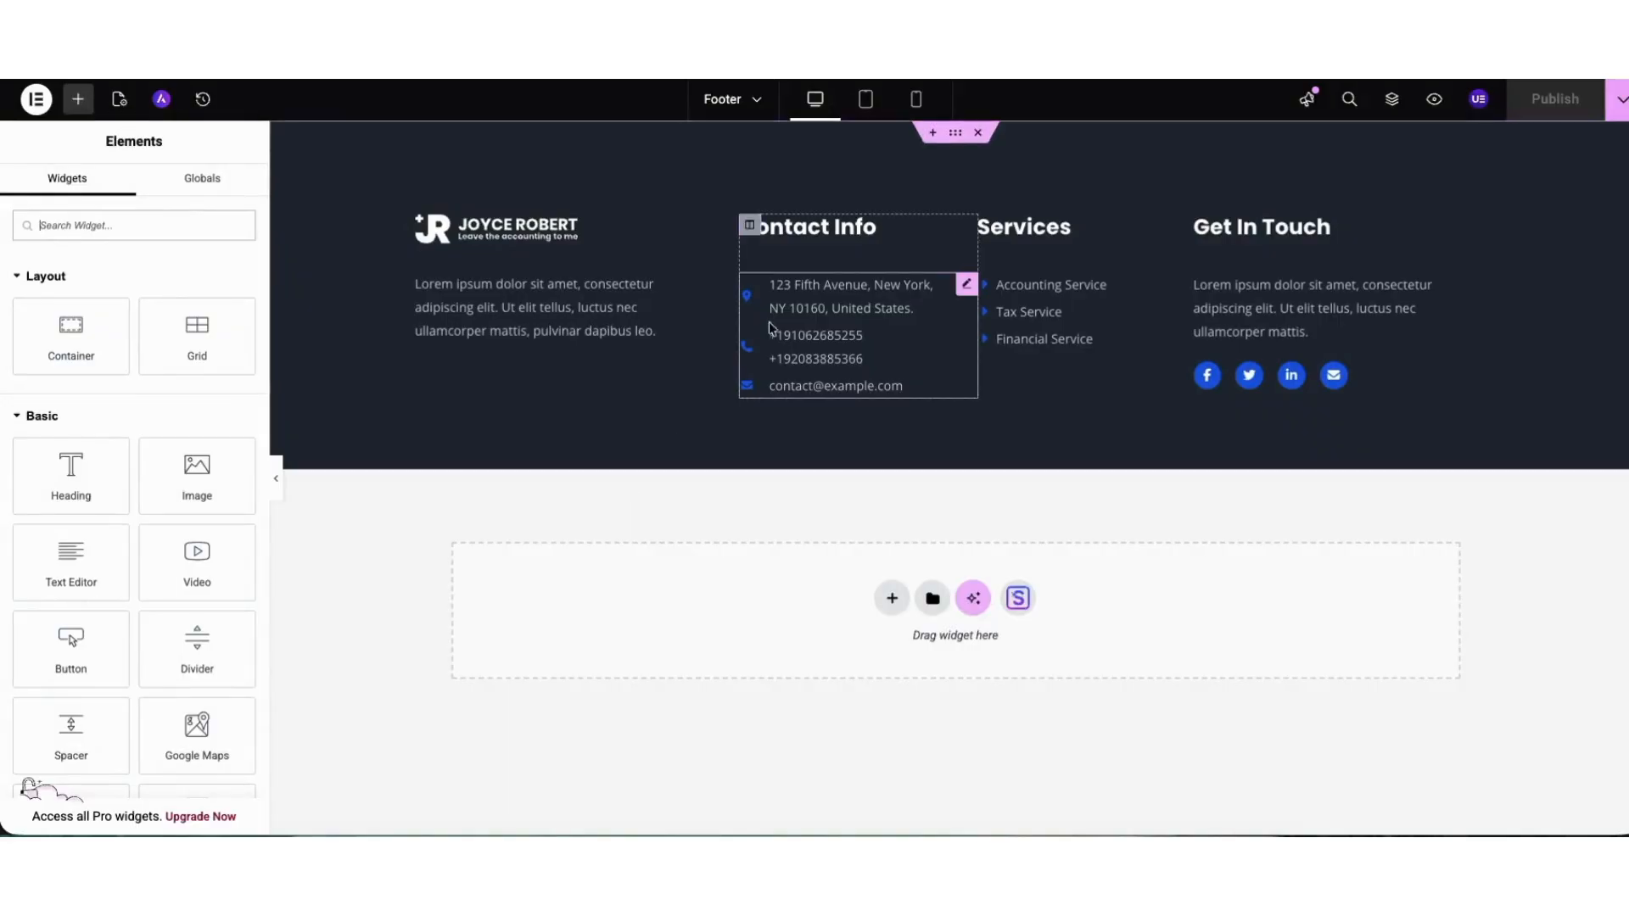
left_click(966, 284)
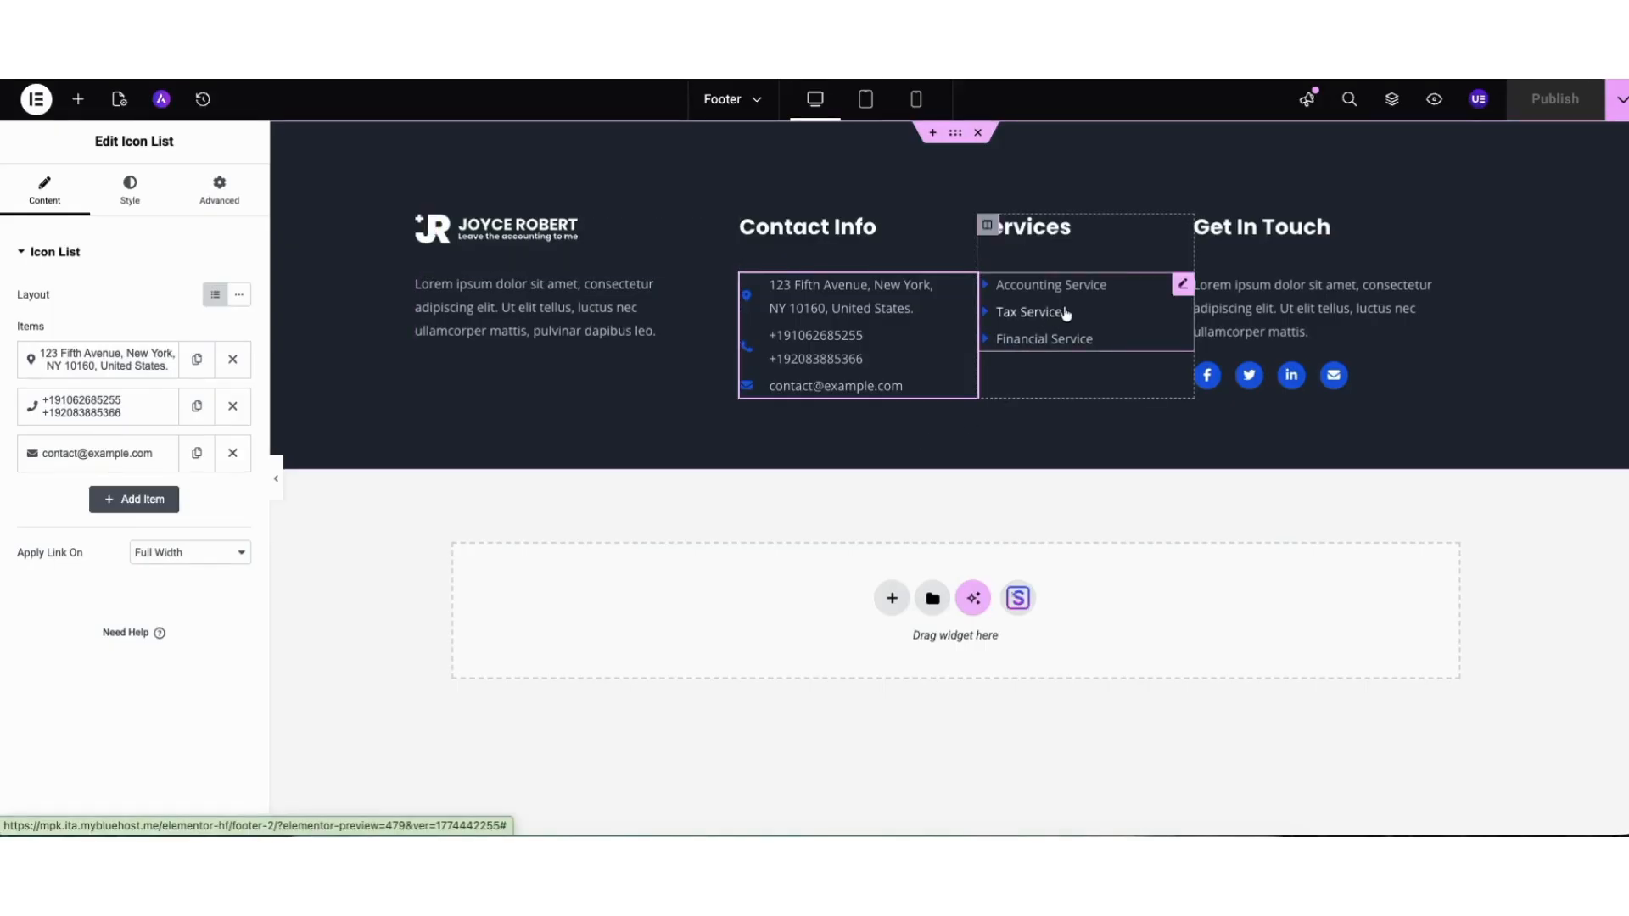
left_click(1216, 381)
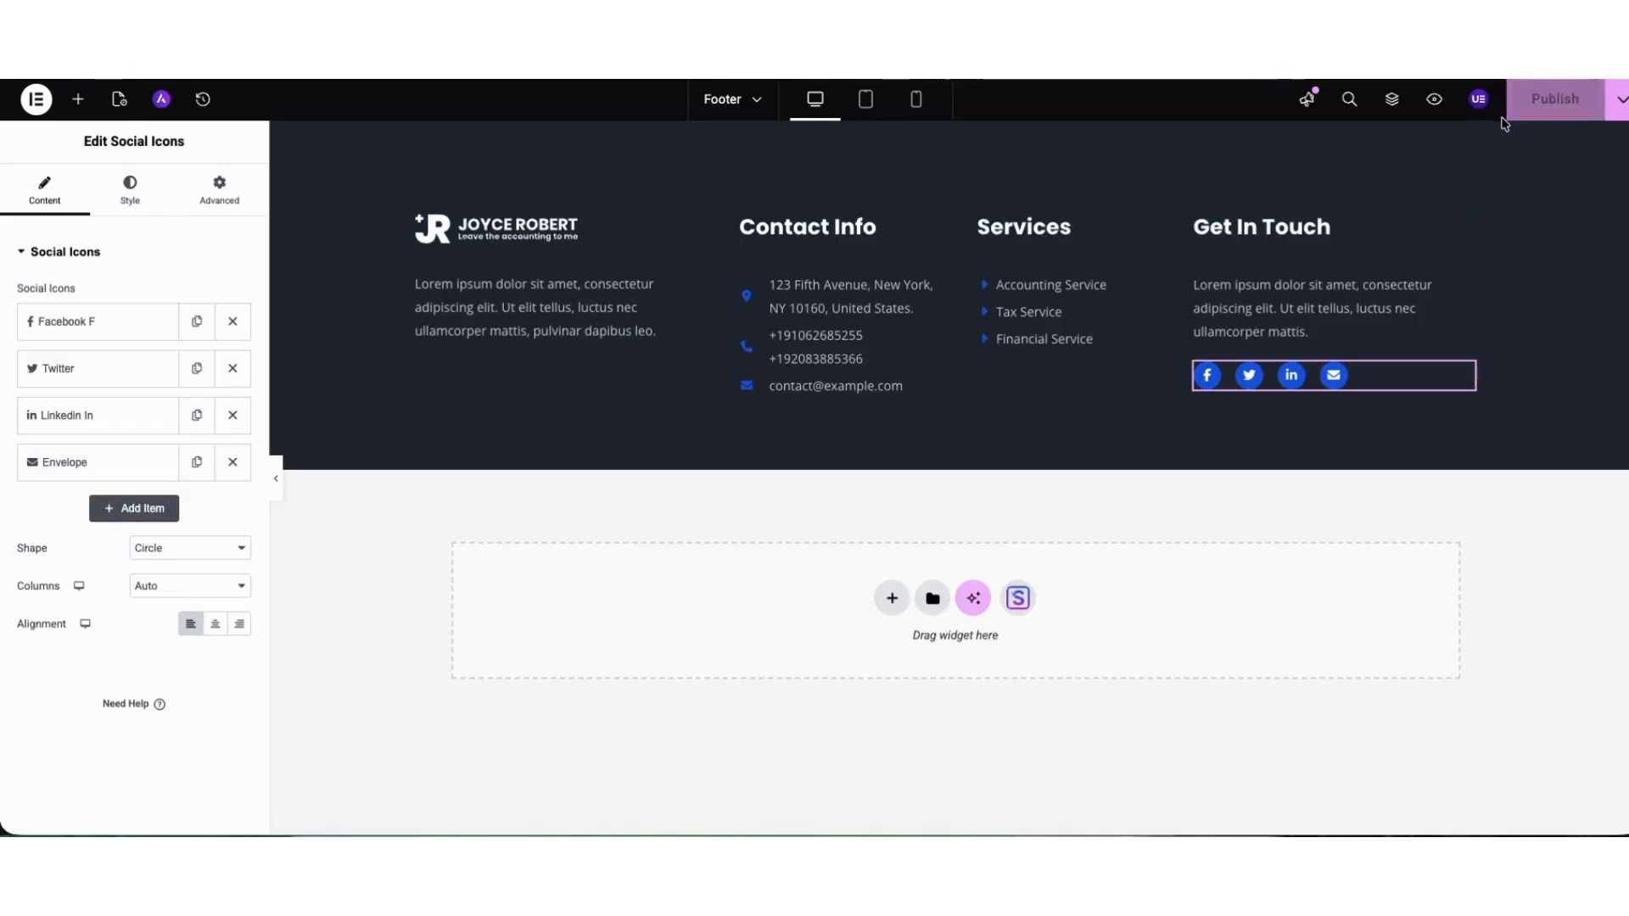
left_click(1509, 117)
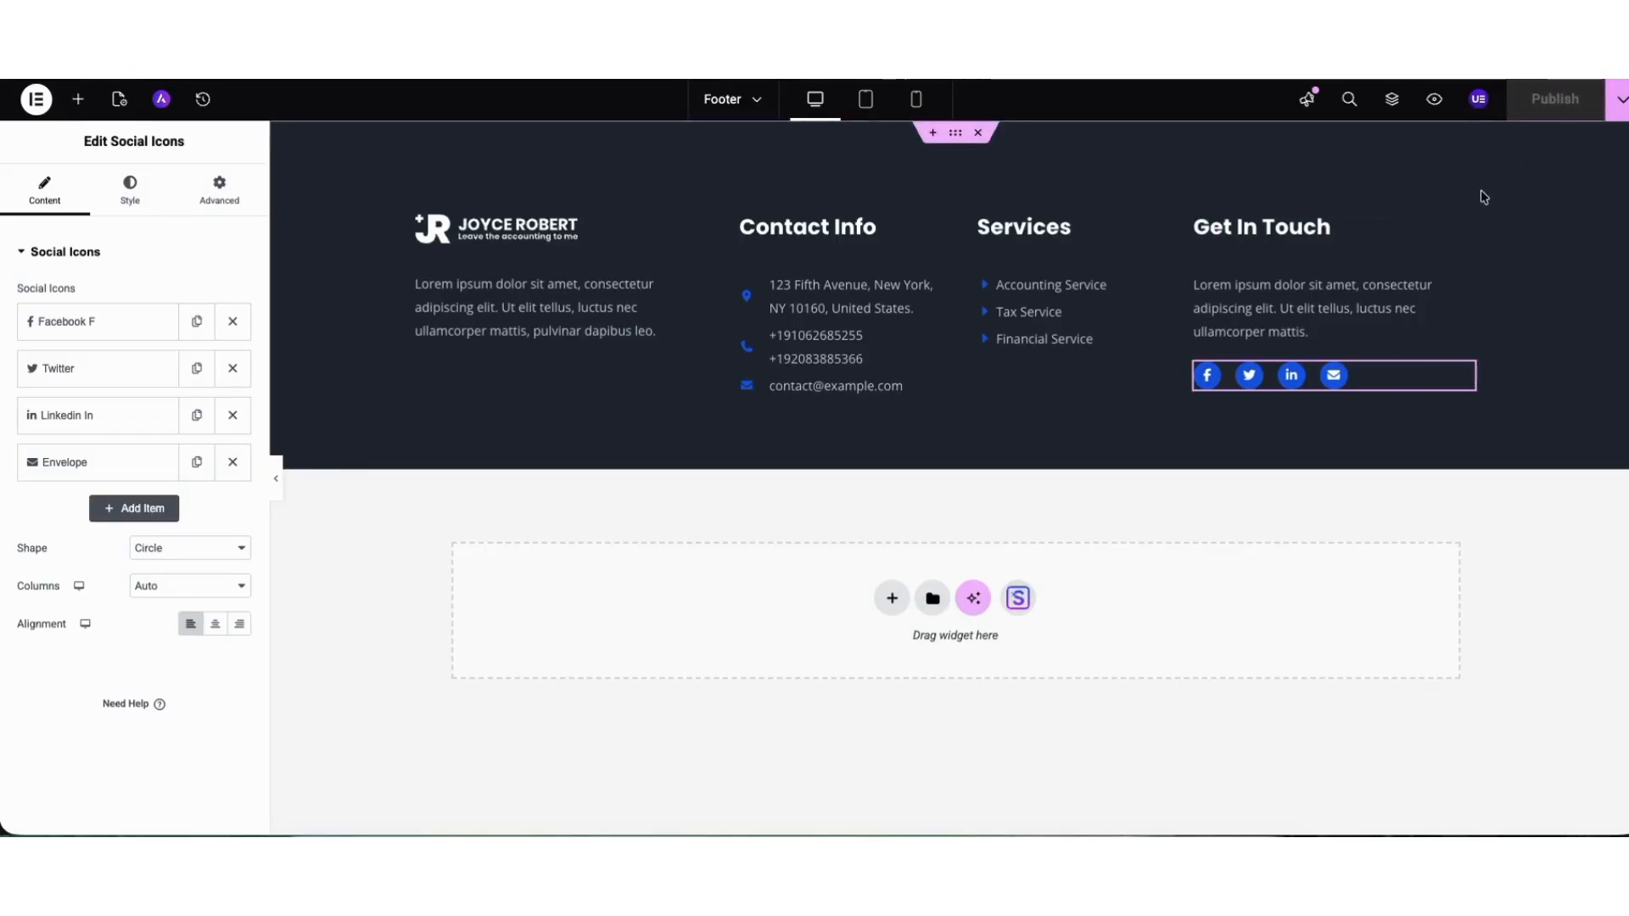
left_click(1434, 100)
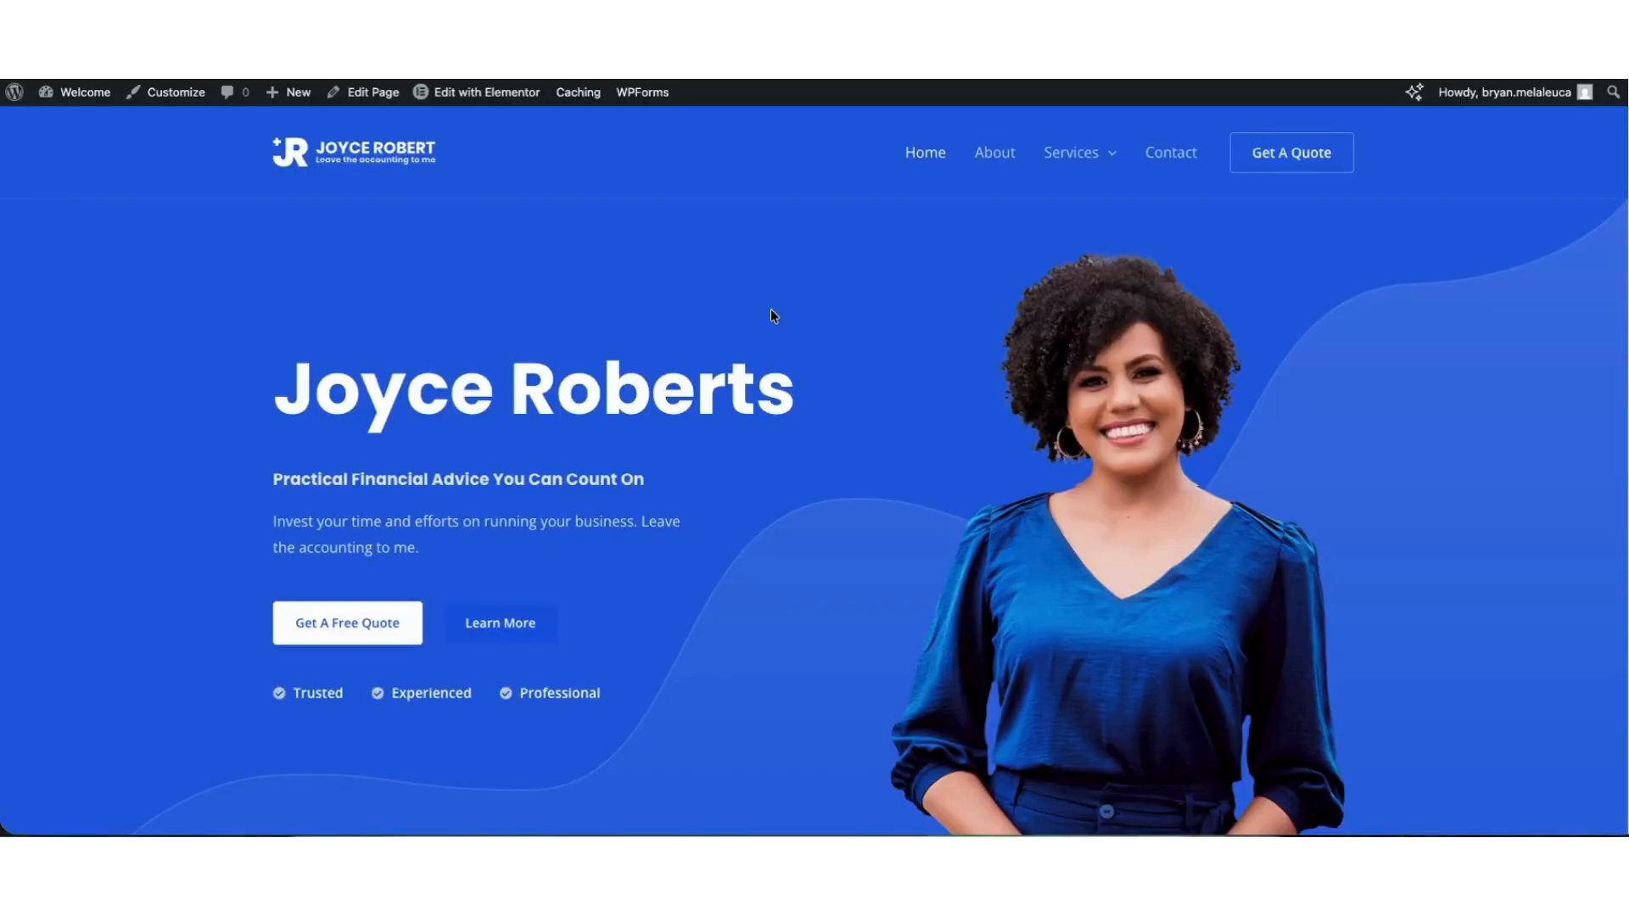
Reopen the theme Customizer and check the Site Identity options for the site icon, title and logo.
left_click(179, 98)
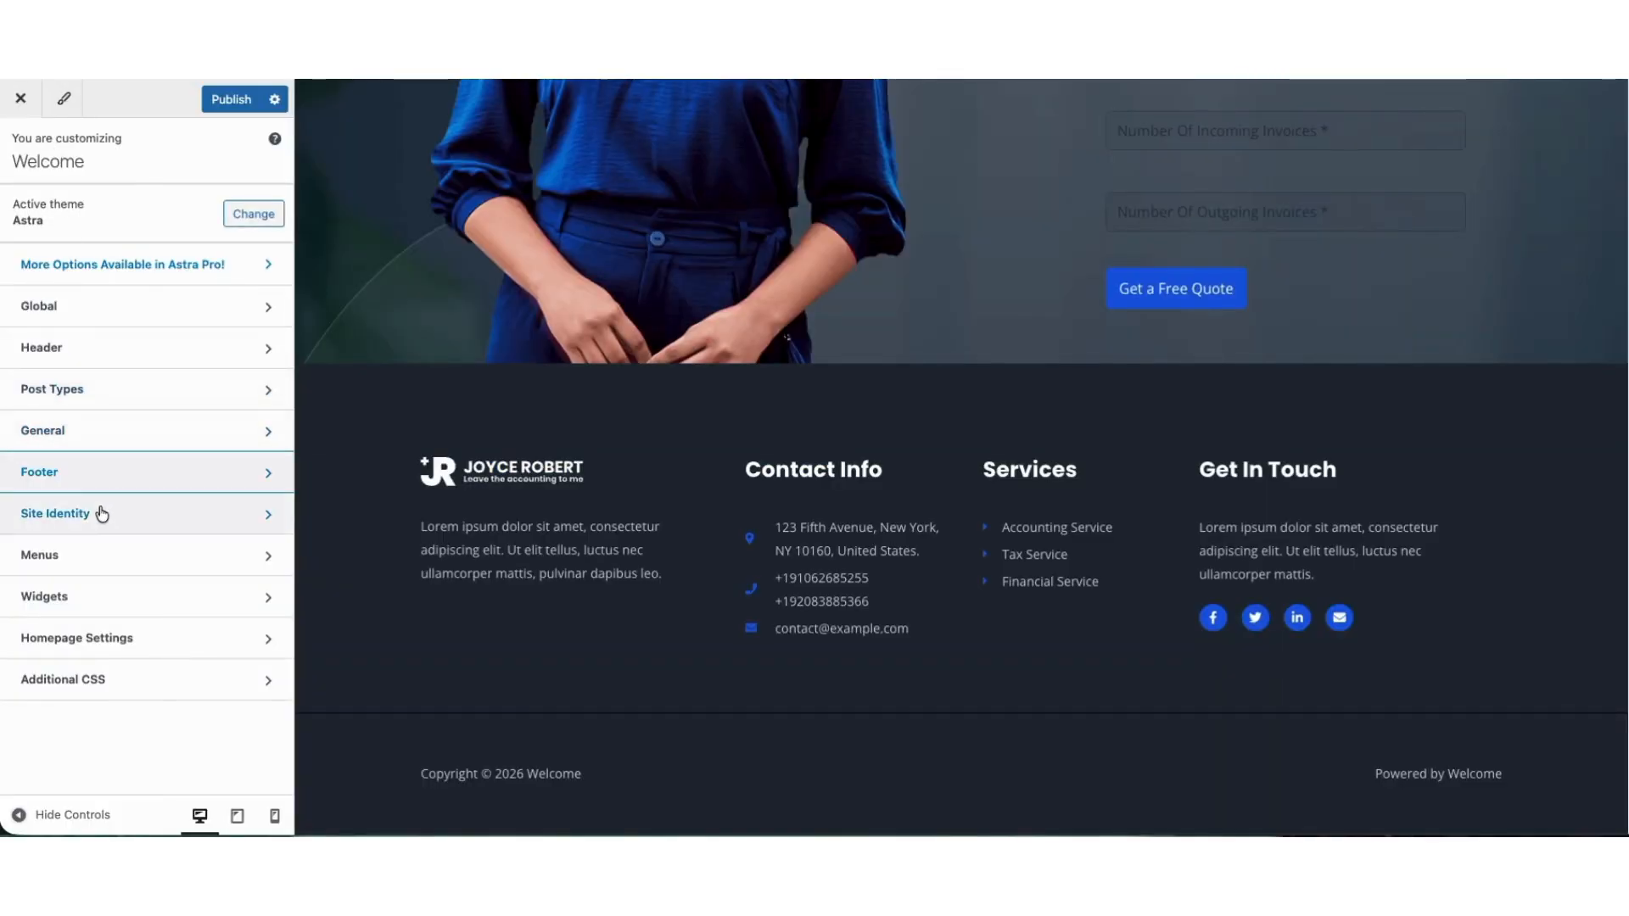
left_click(102, 513)
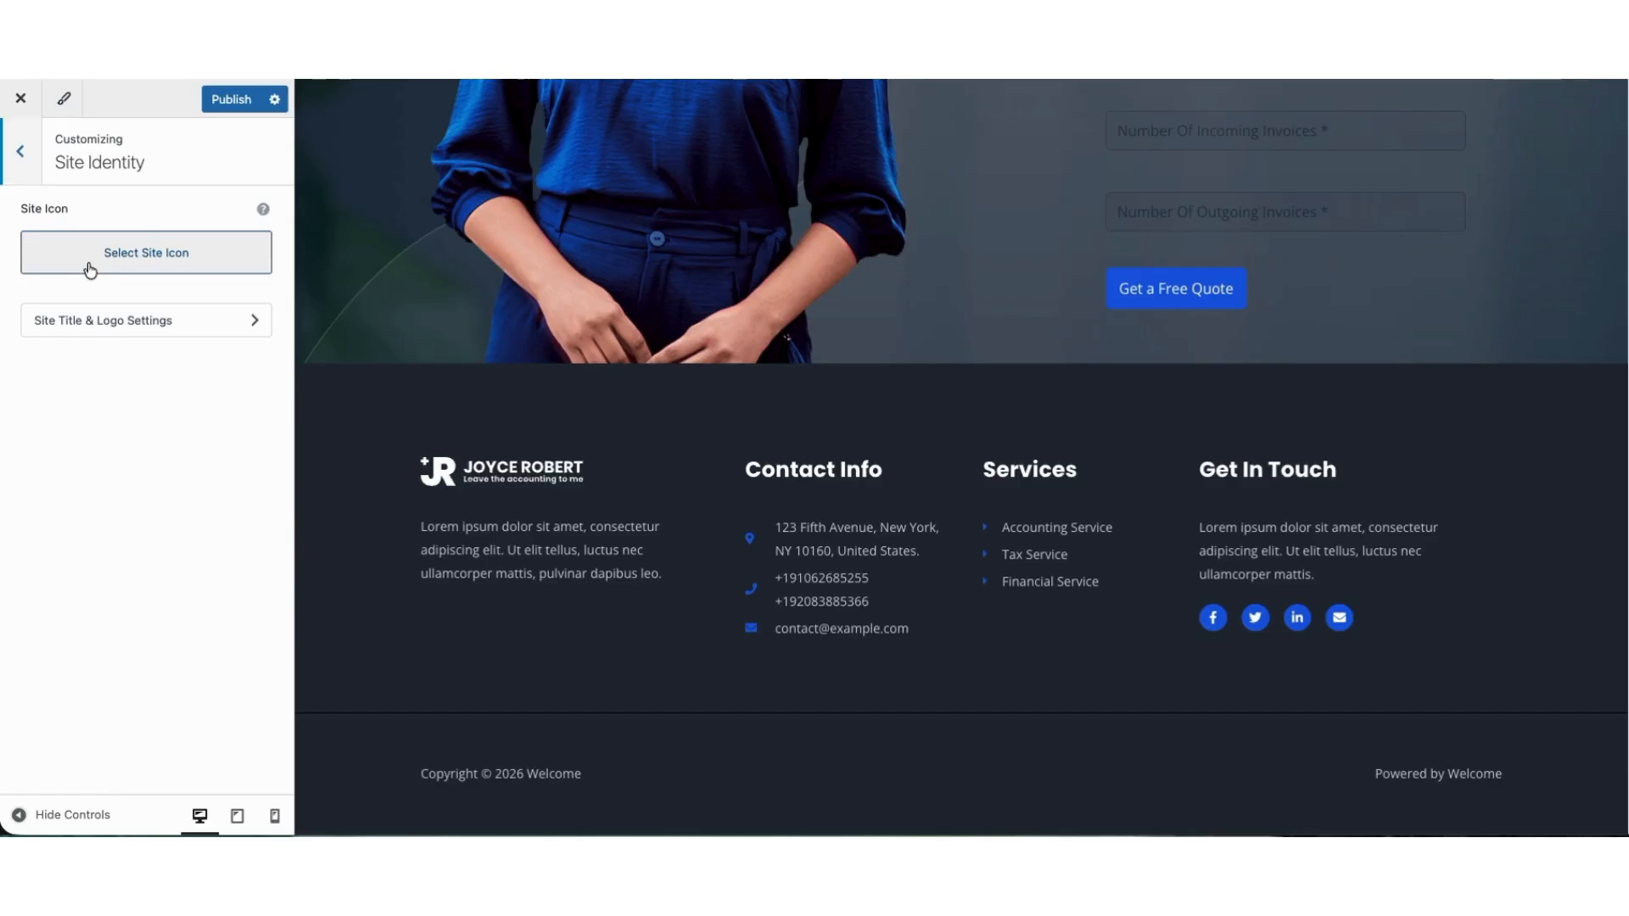
left_click(20, 153)
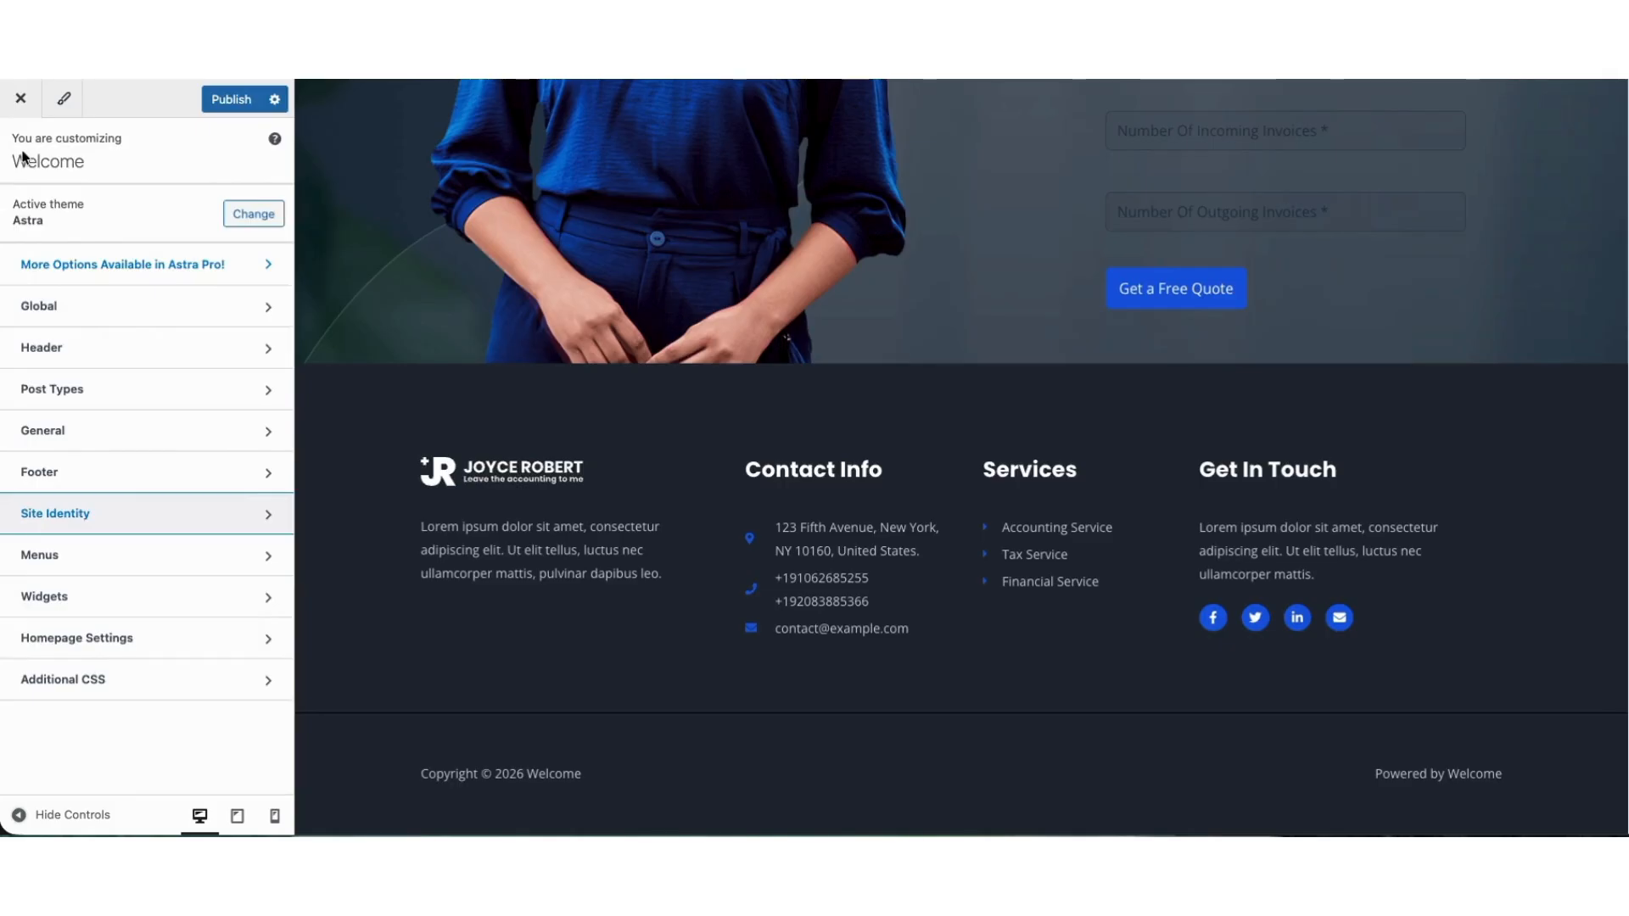
Review the theme's global color palette and typography settings and open the global button settings.
left_click(73, 309)
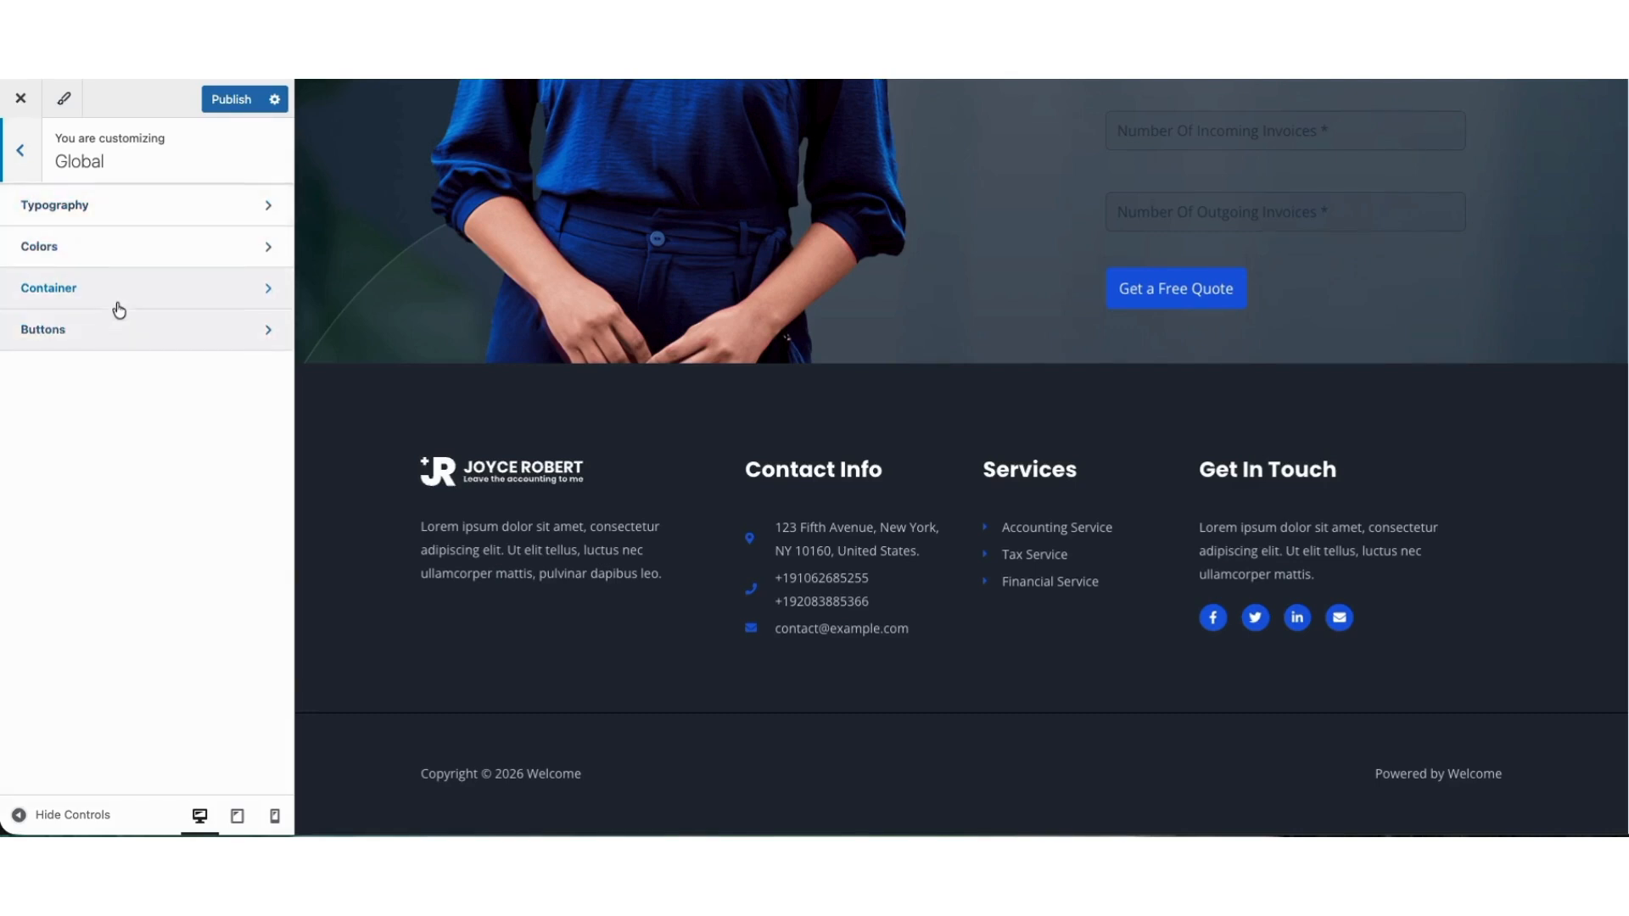
left_click(128, 248)
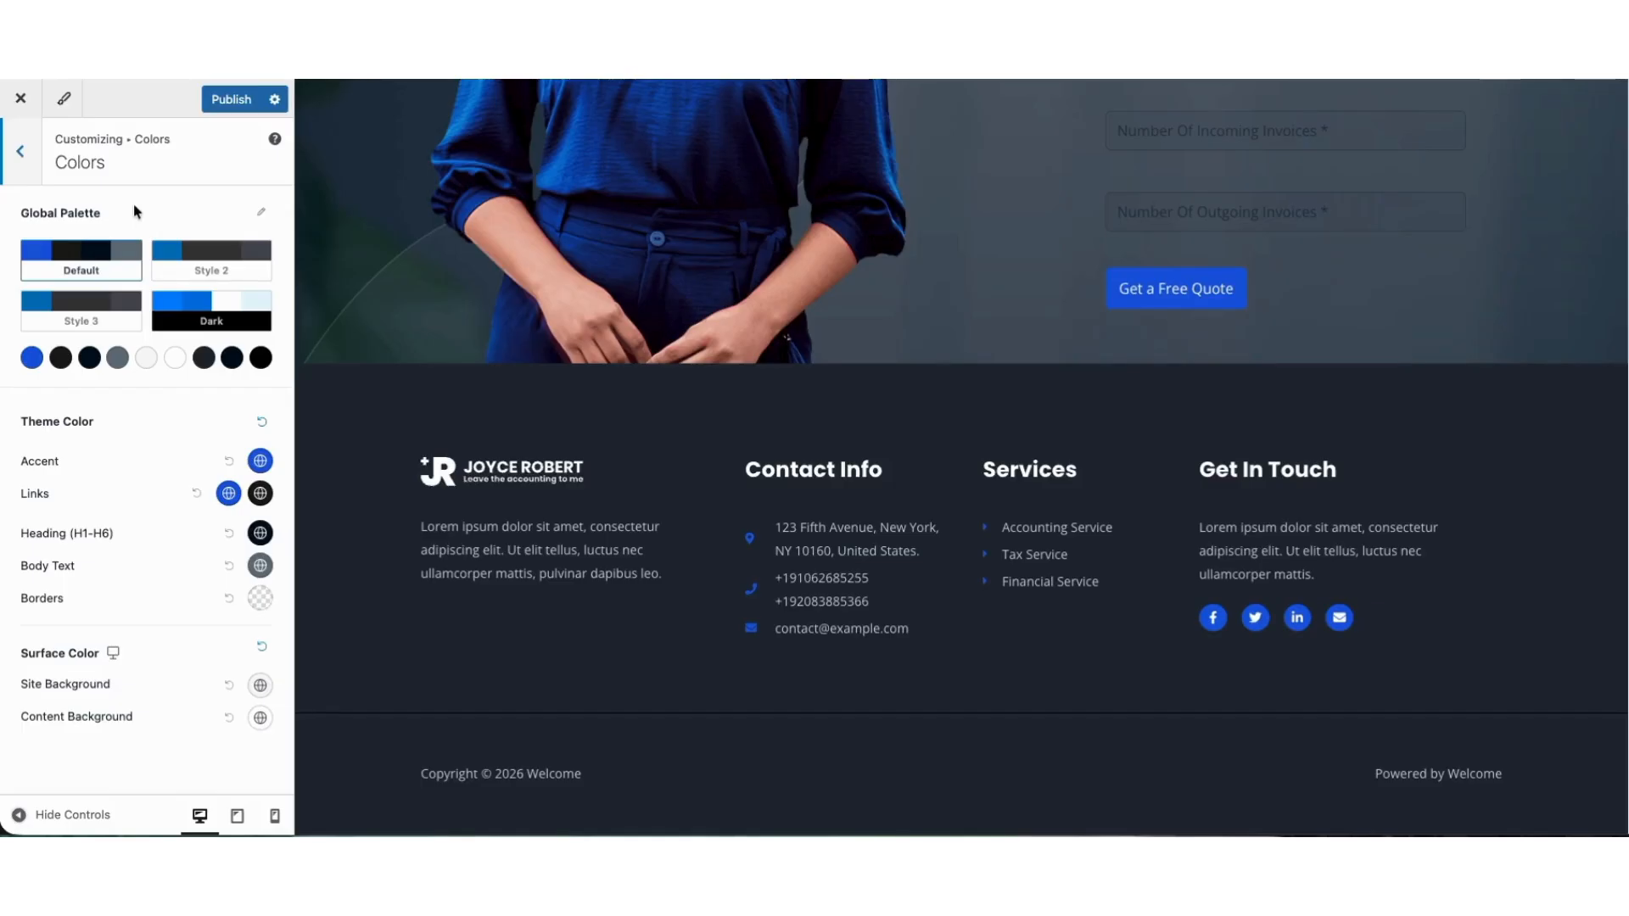
left_click(20, 151)
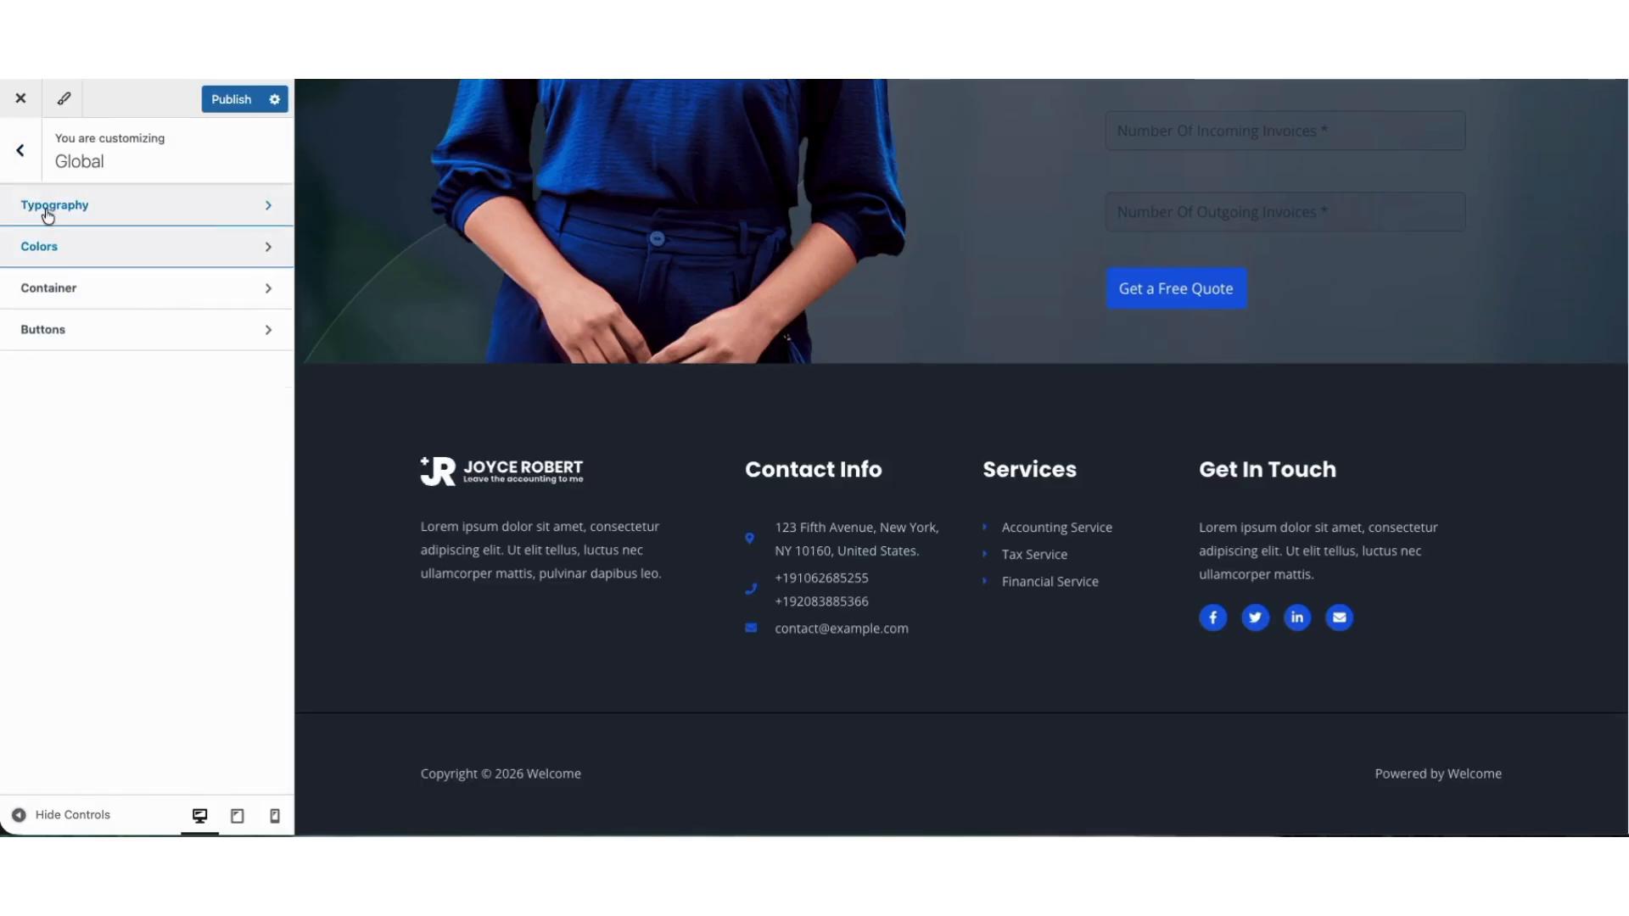
left_click(83, 222)
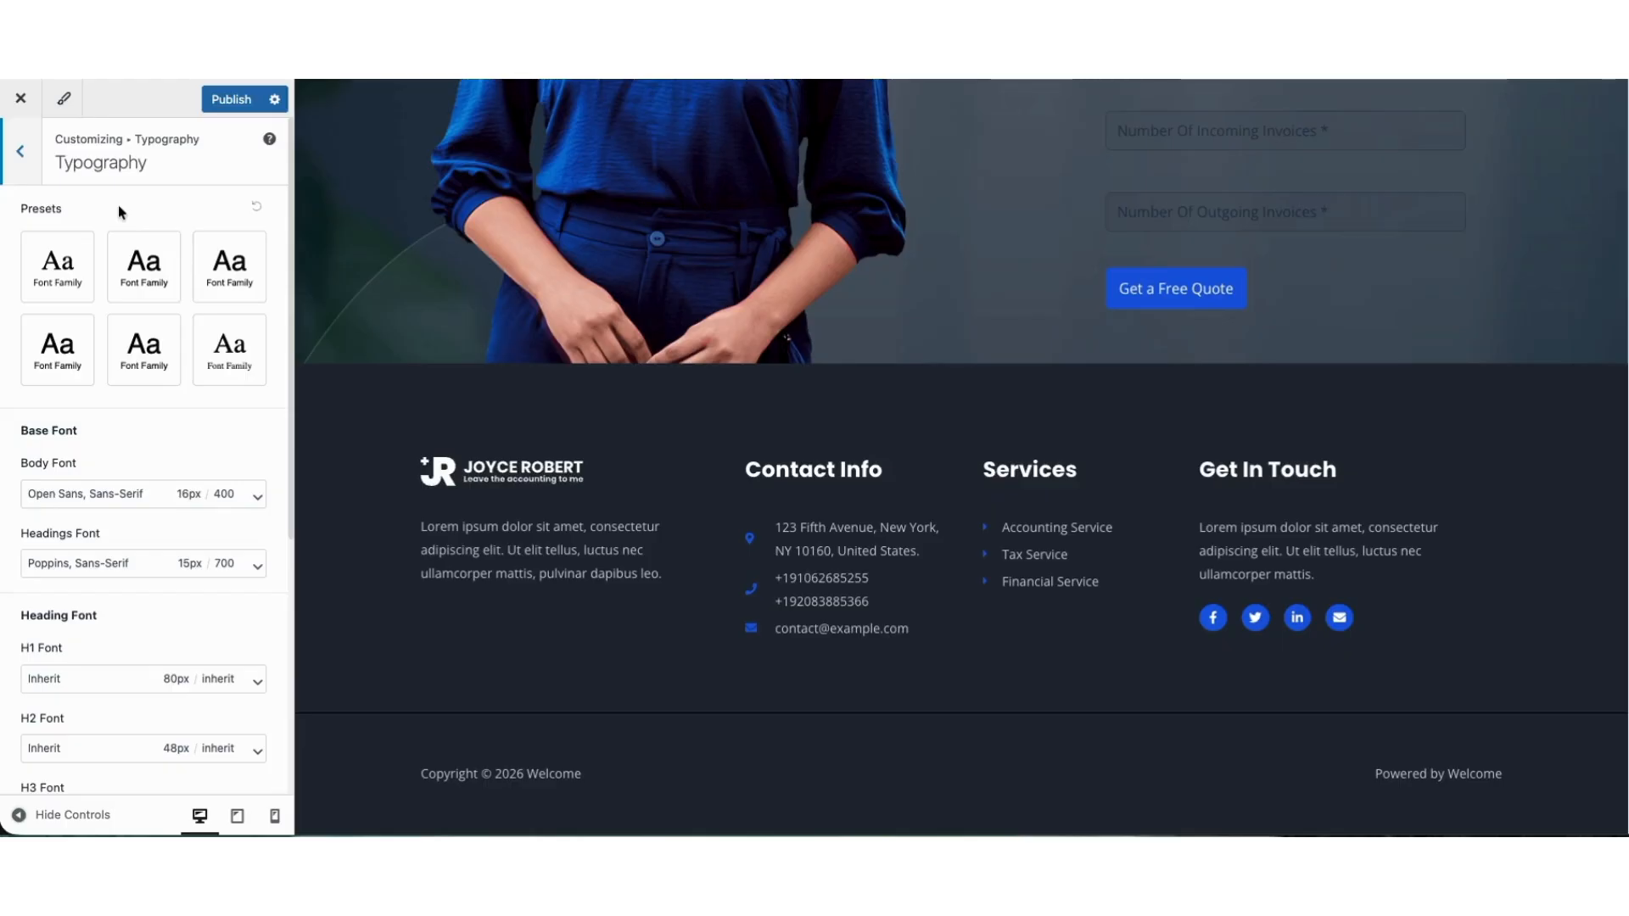
left_click(20, 152)
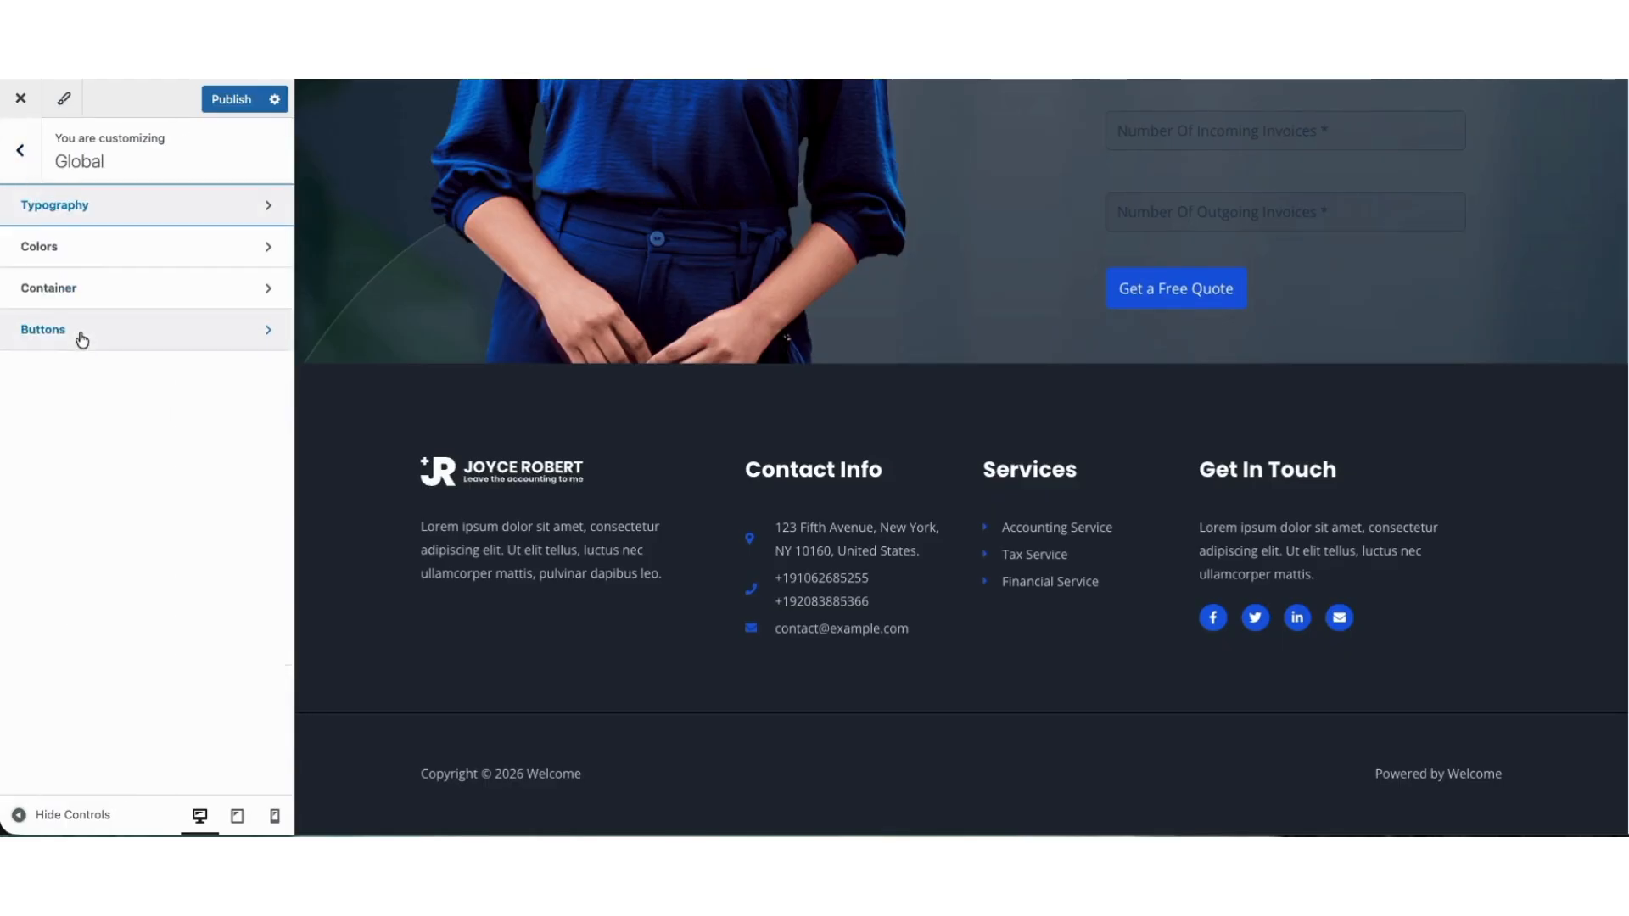
left_click(82, 335)
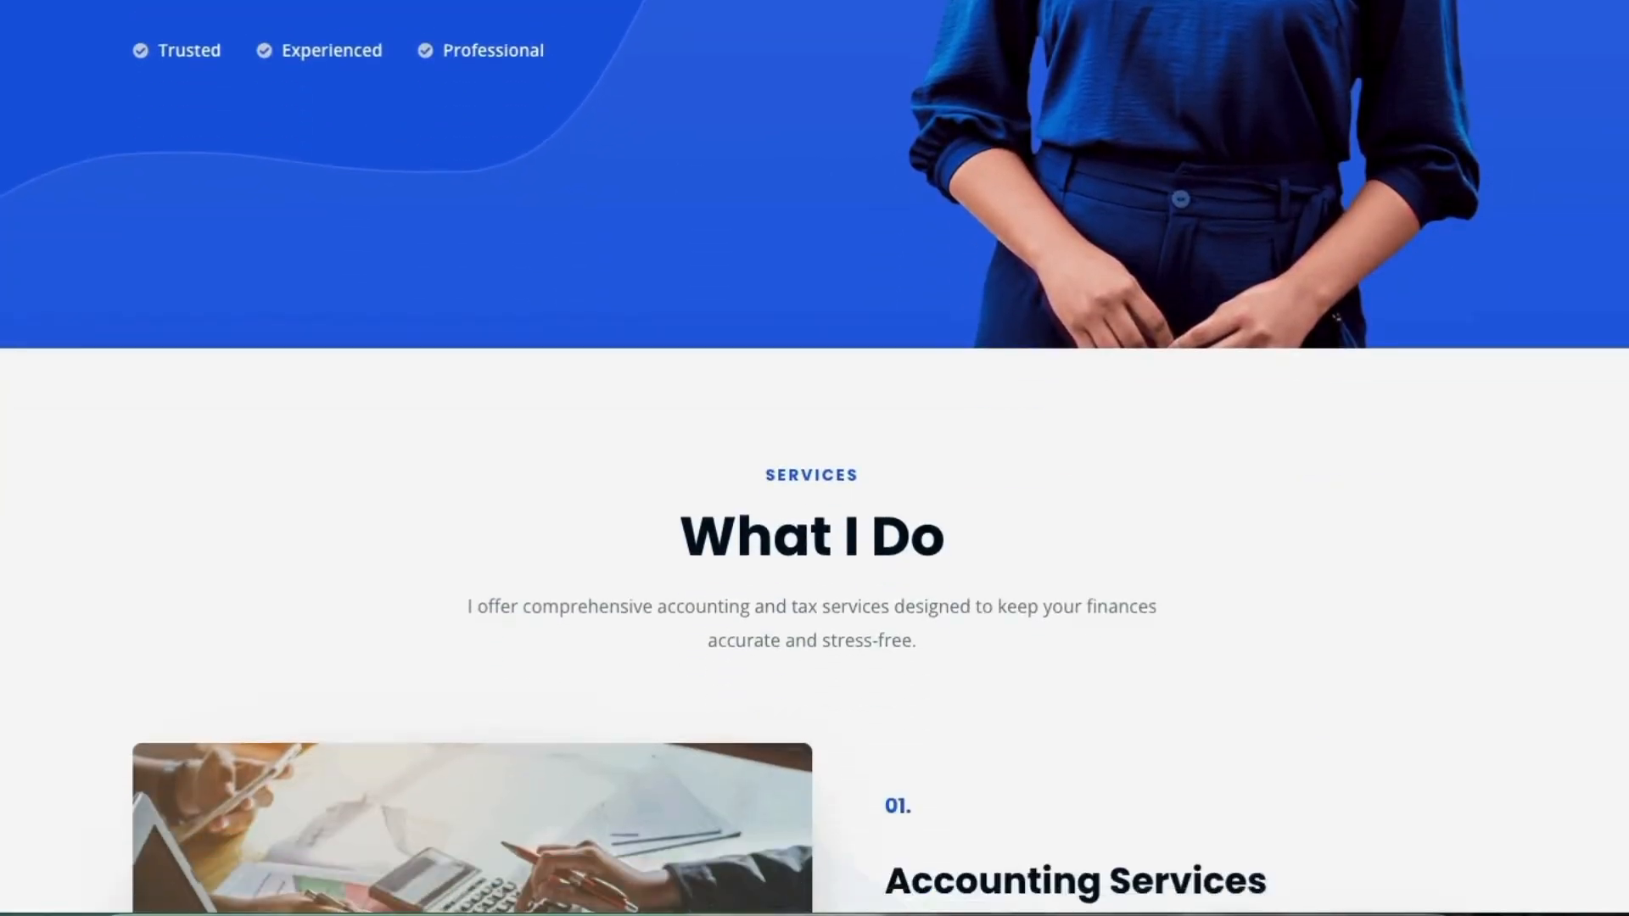
scroll(814, 458, "down", 8)
scroll(812, 458, "down", 12)
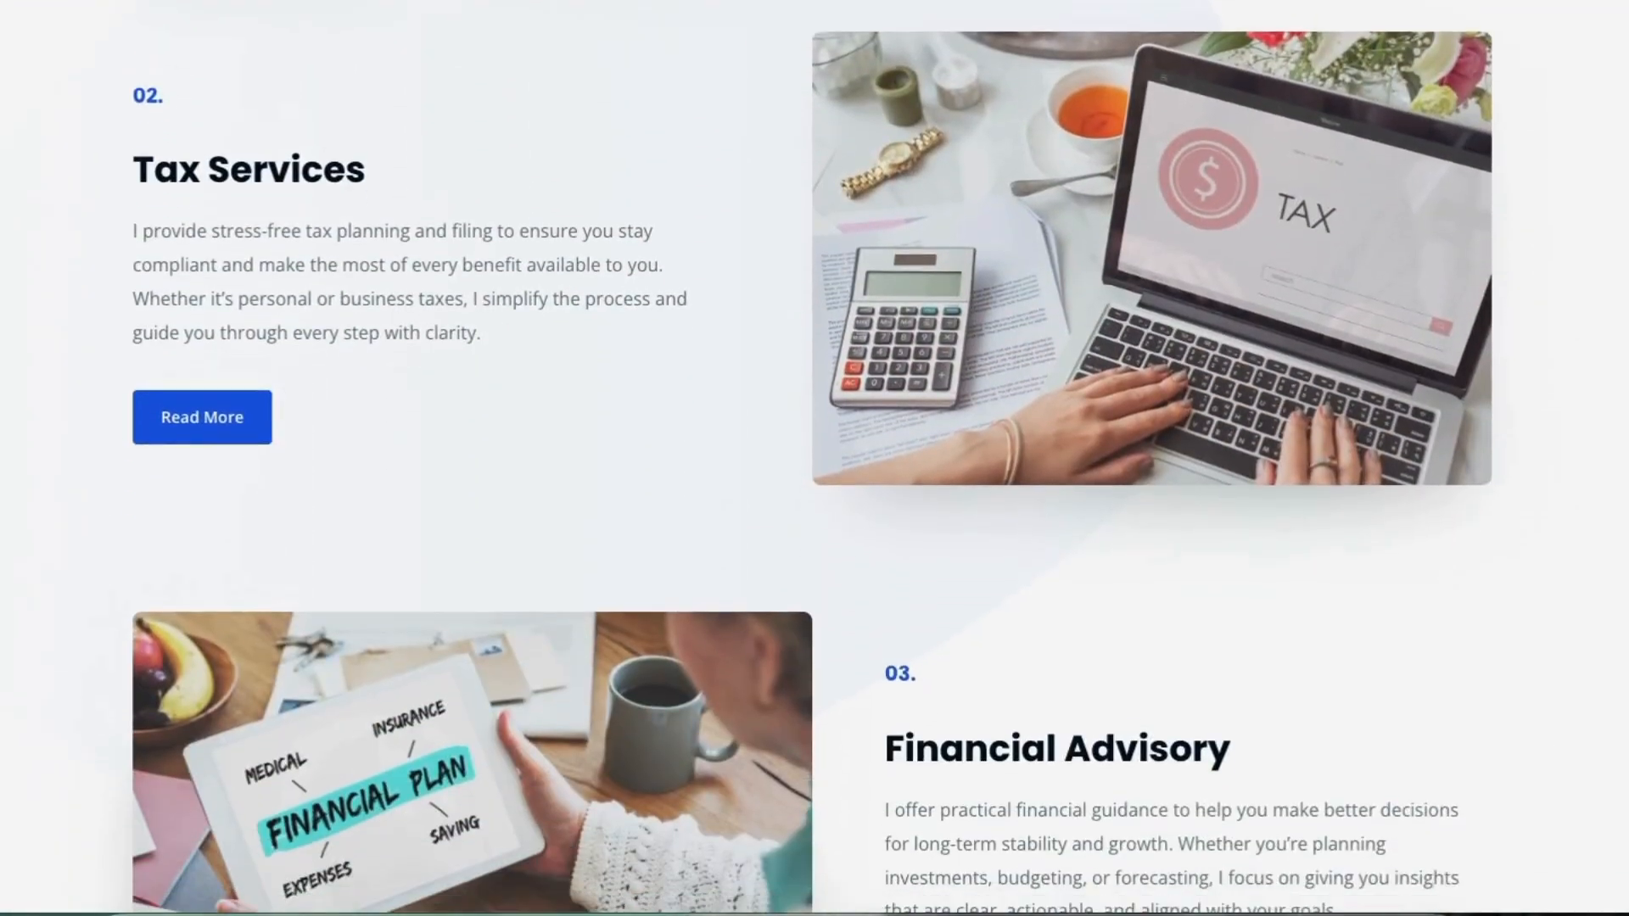
scroll(815, 458, "down", 10)
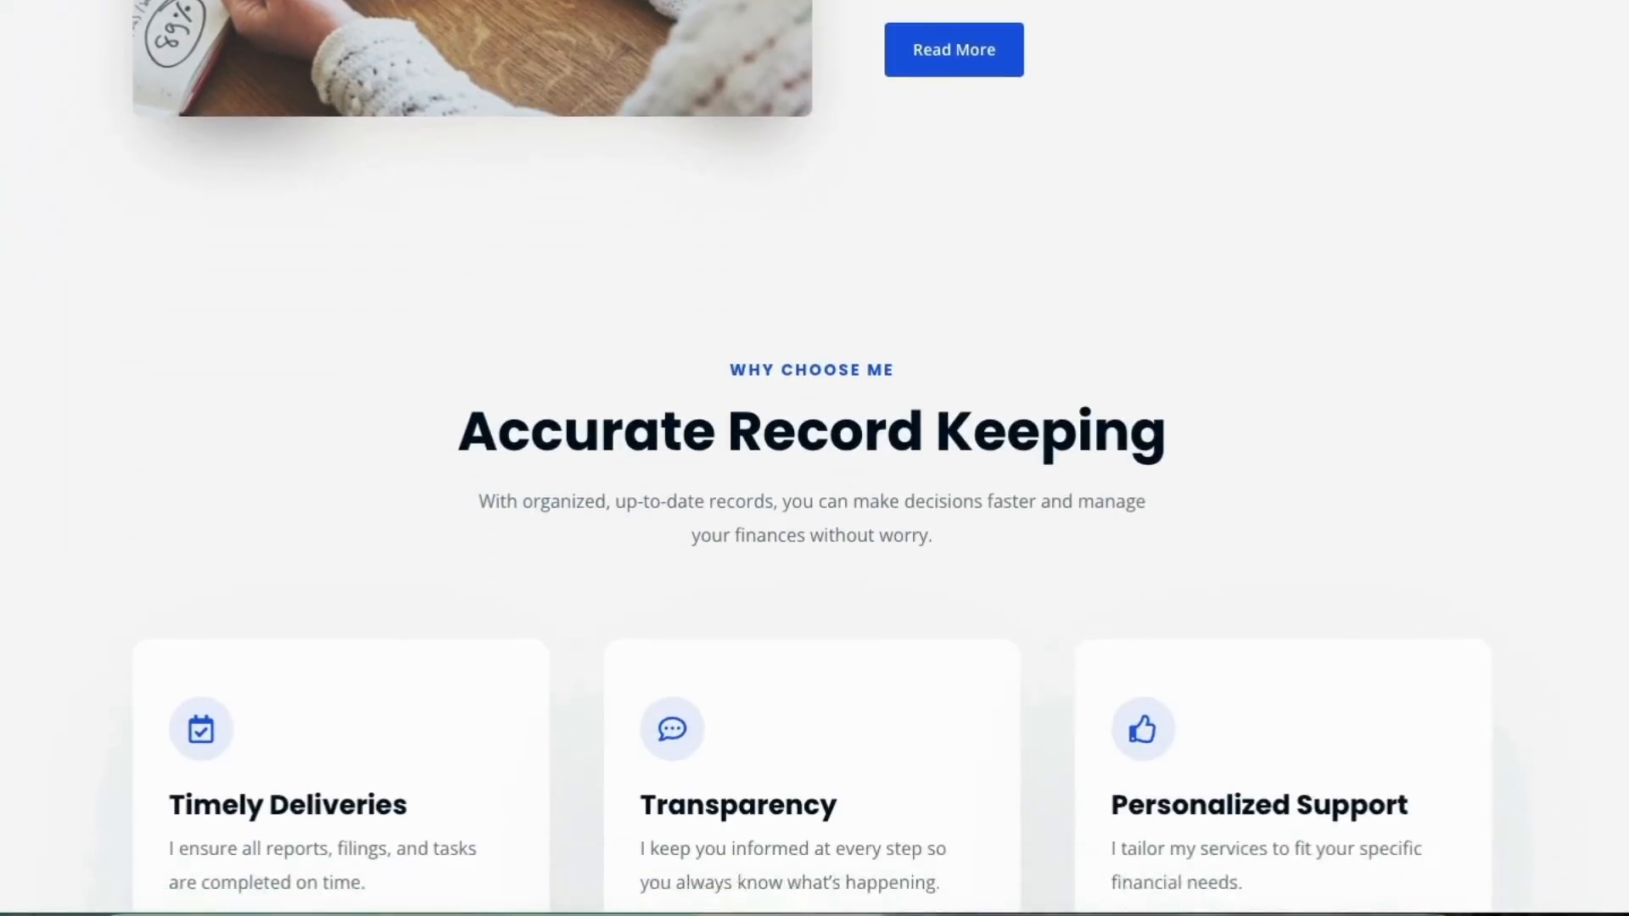
scroll(815, 459, "down", 10)
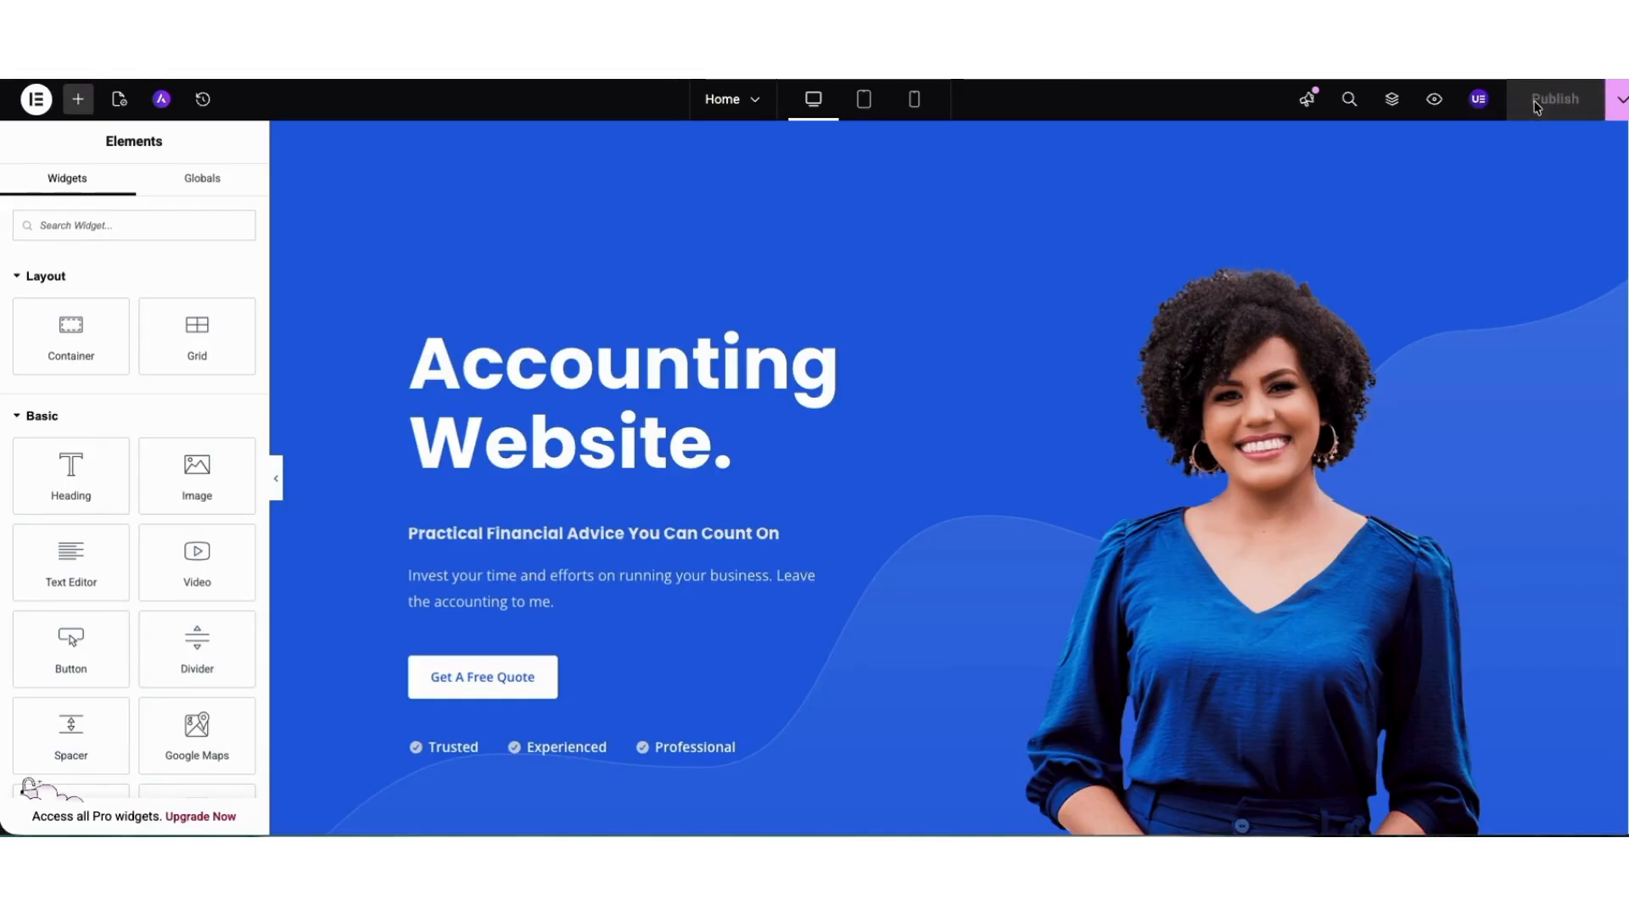
Preview the Home page from Elementor and examine its hero, services and Why Choose Me sections.
left_click(1434, 100)
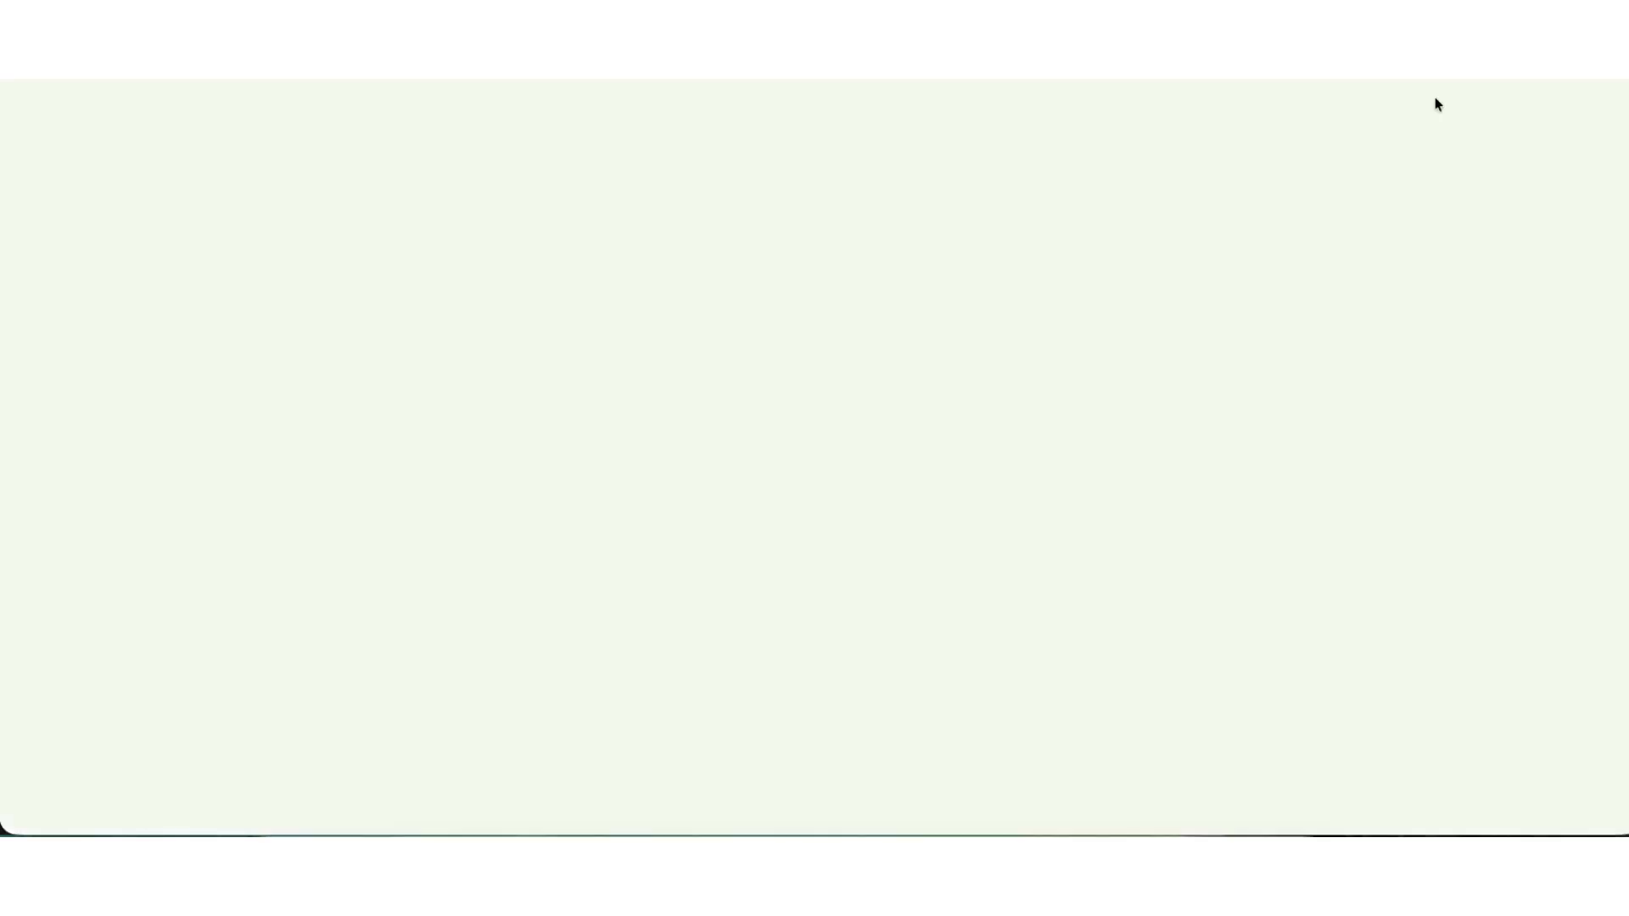
scroll(814, 471, "down", 8)
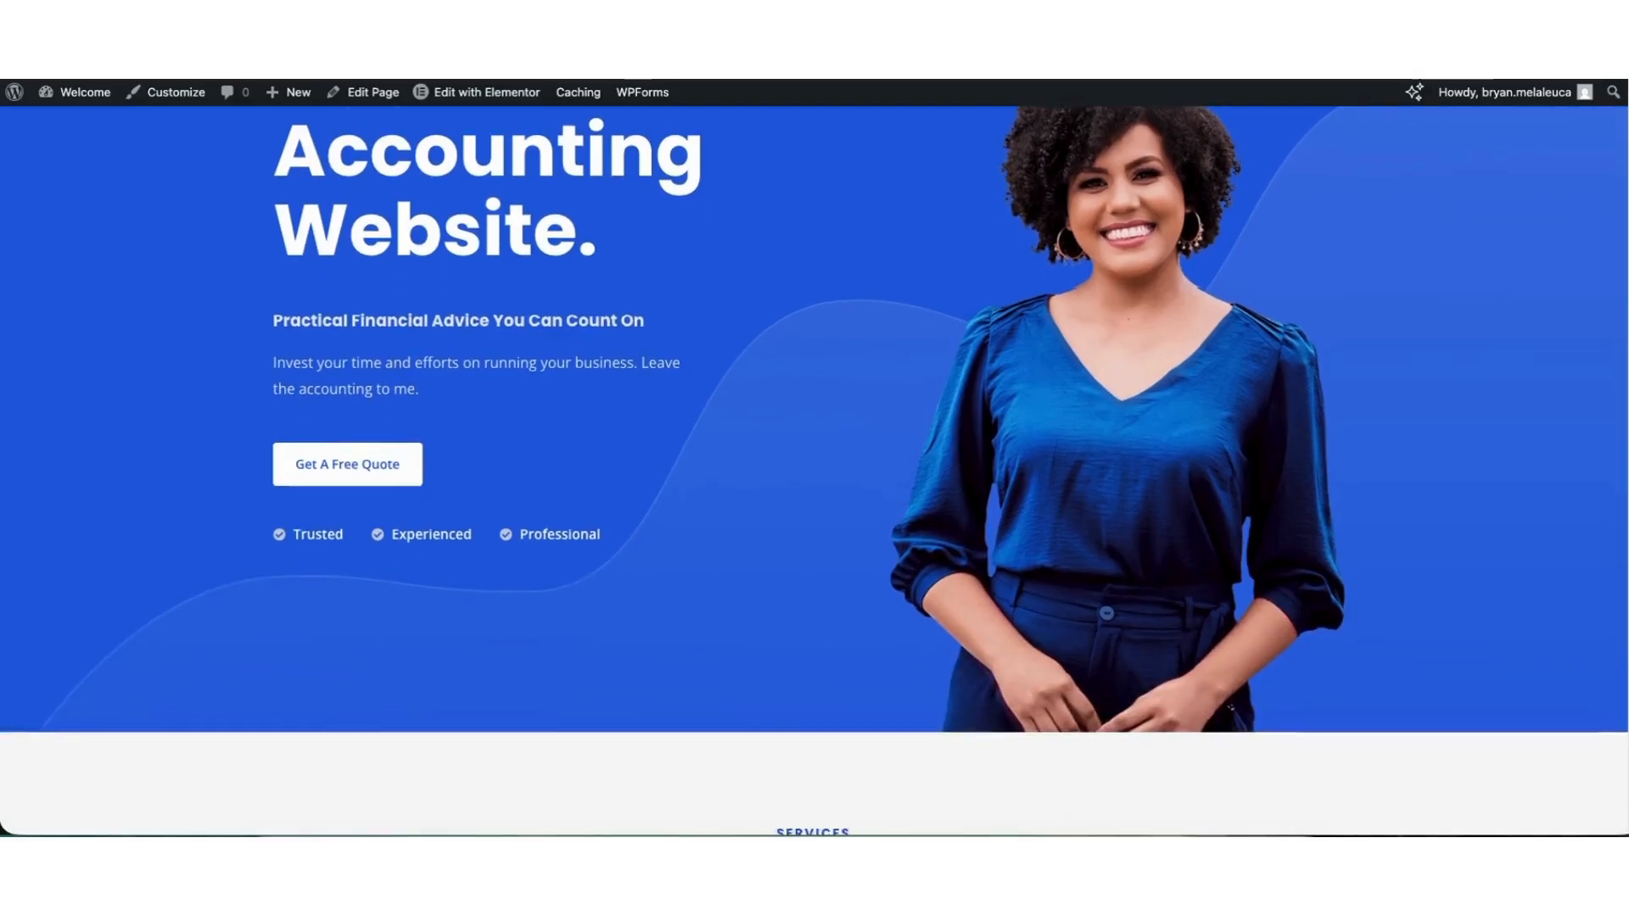
scroll(814, 470, "down", 9)
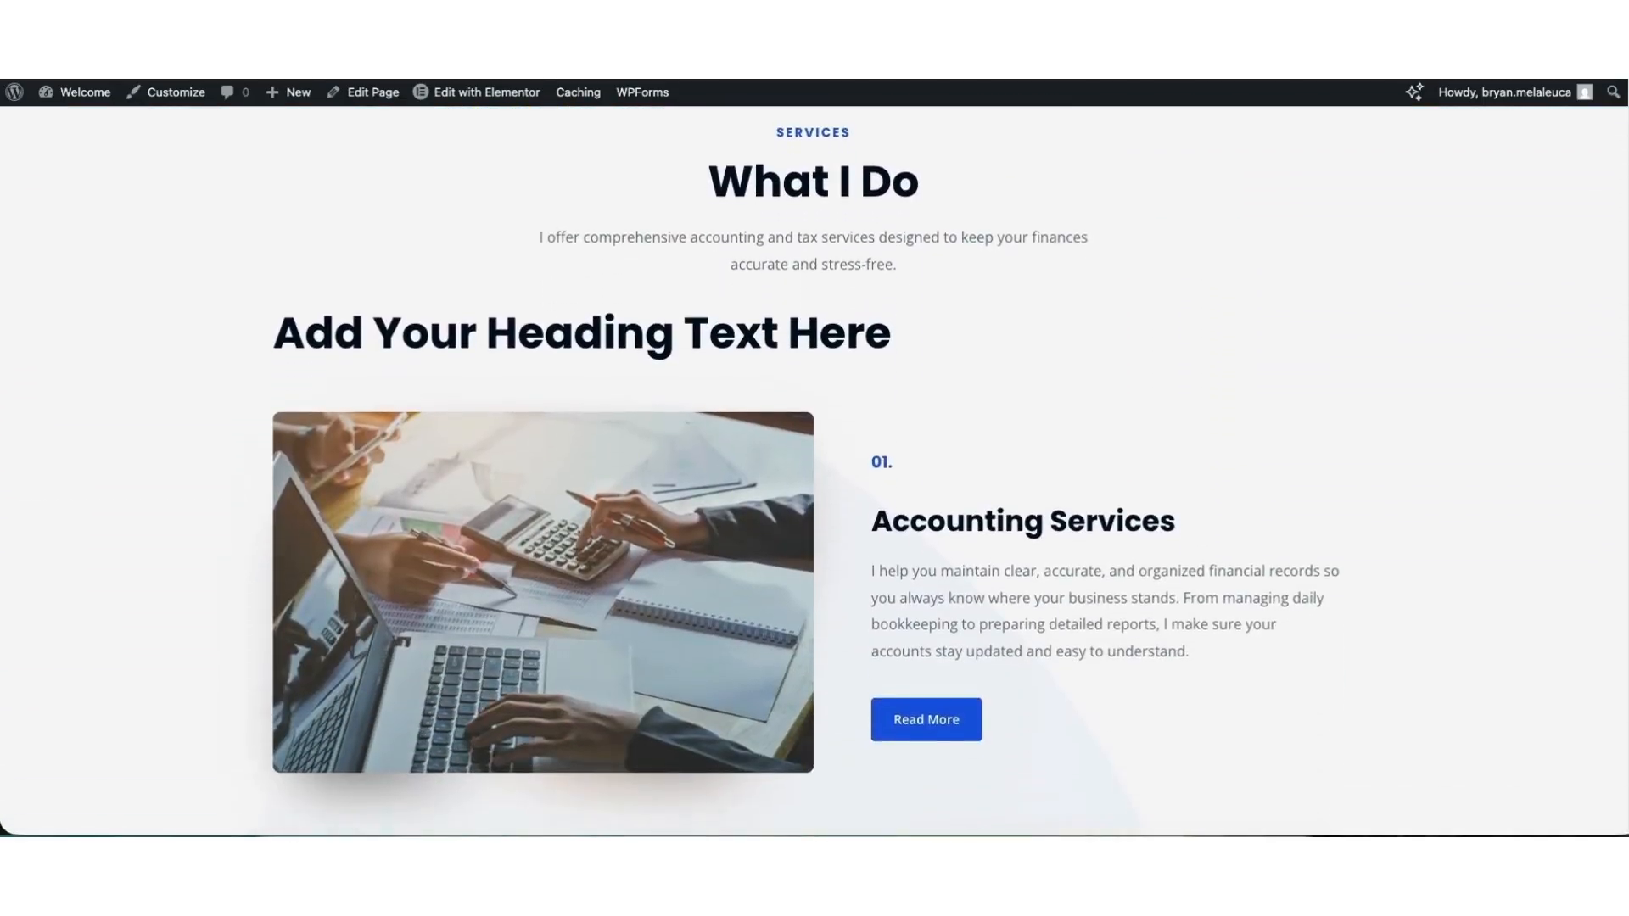
scroll(815, 470, "down", 8)
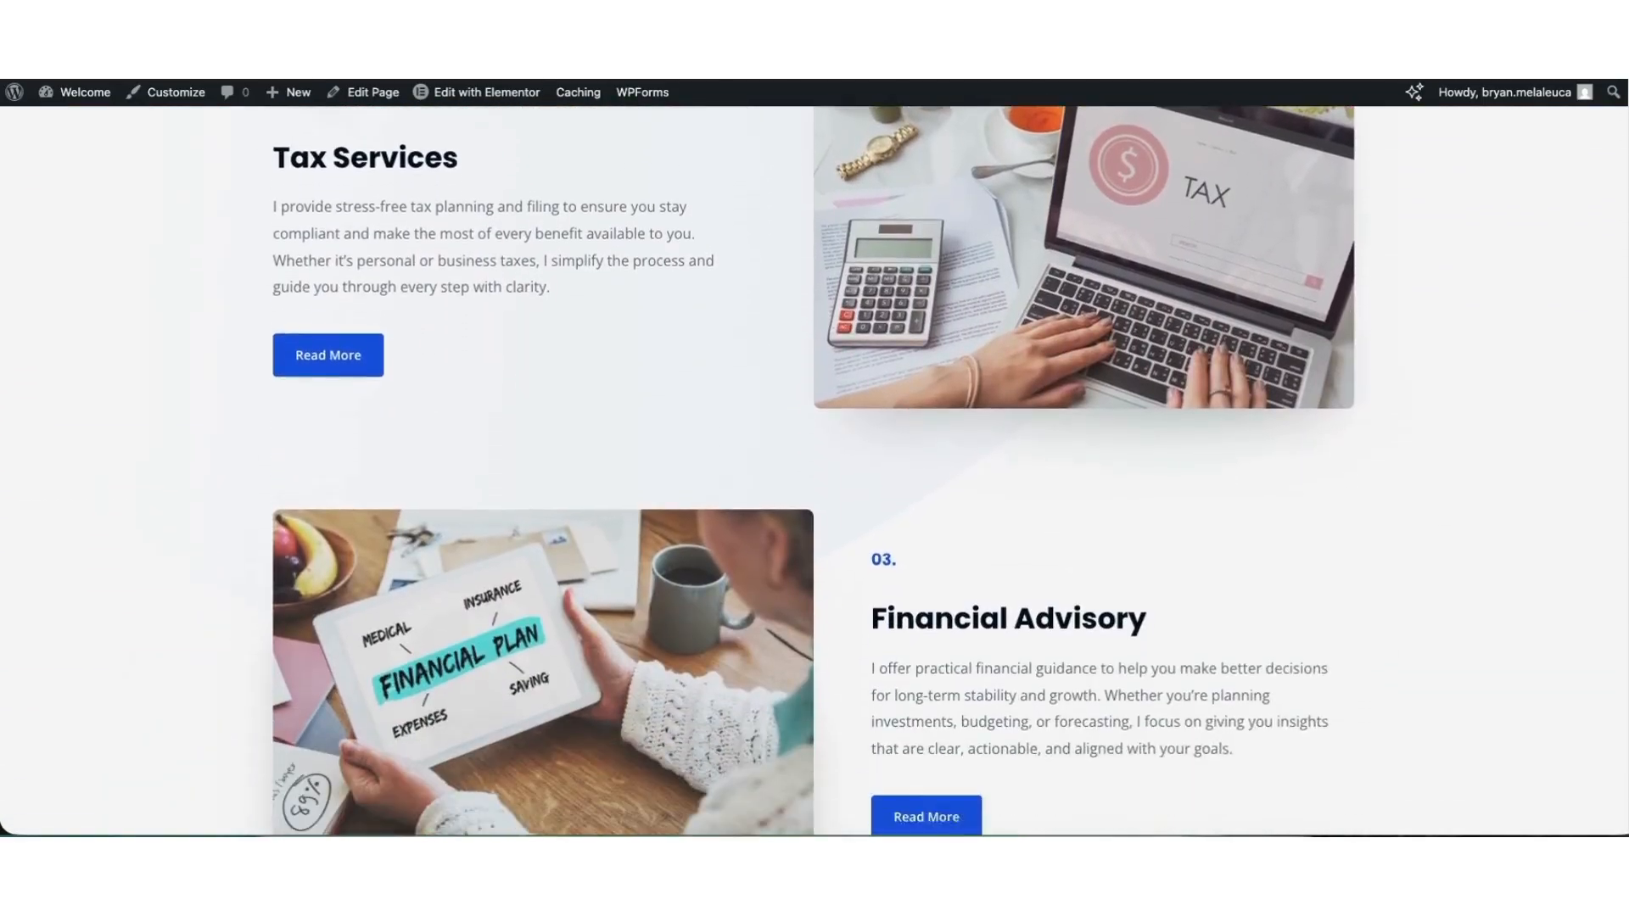
scroll(814, 470, "down", 8)
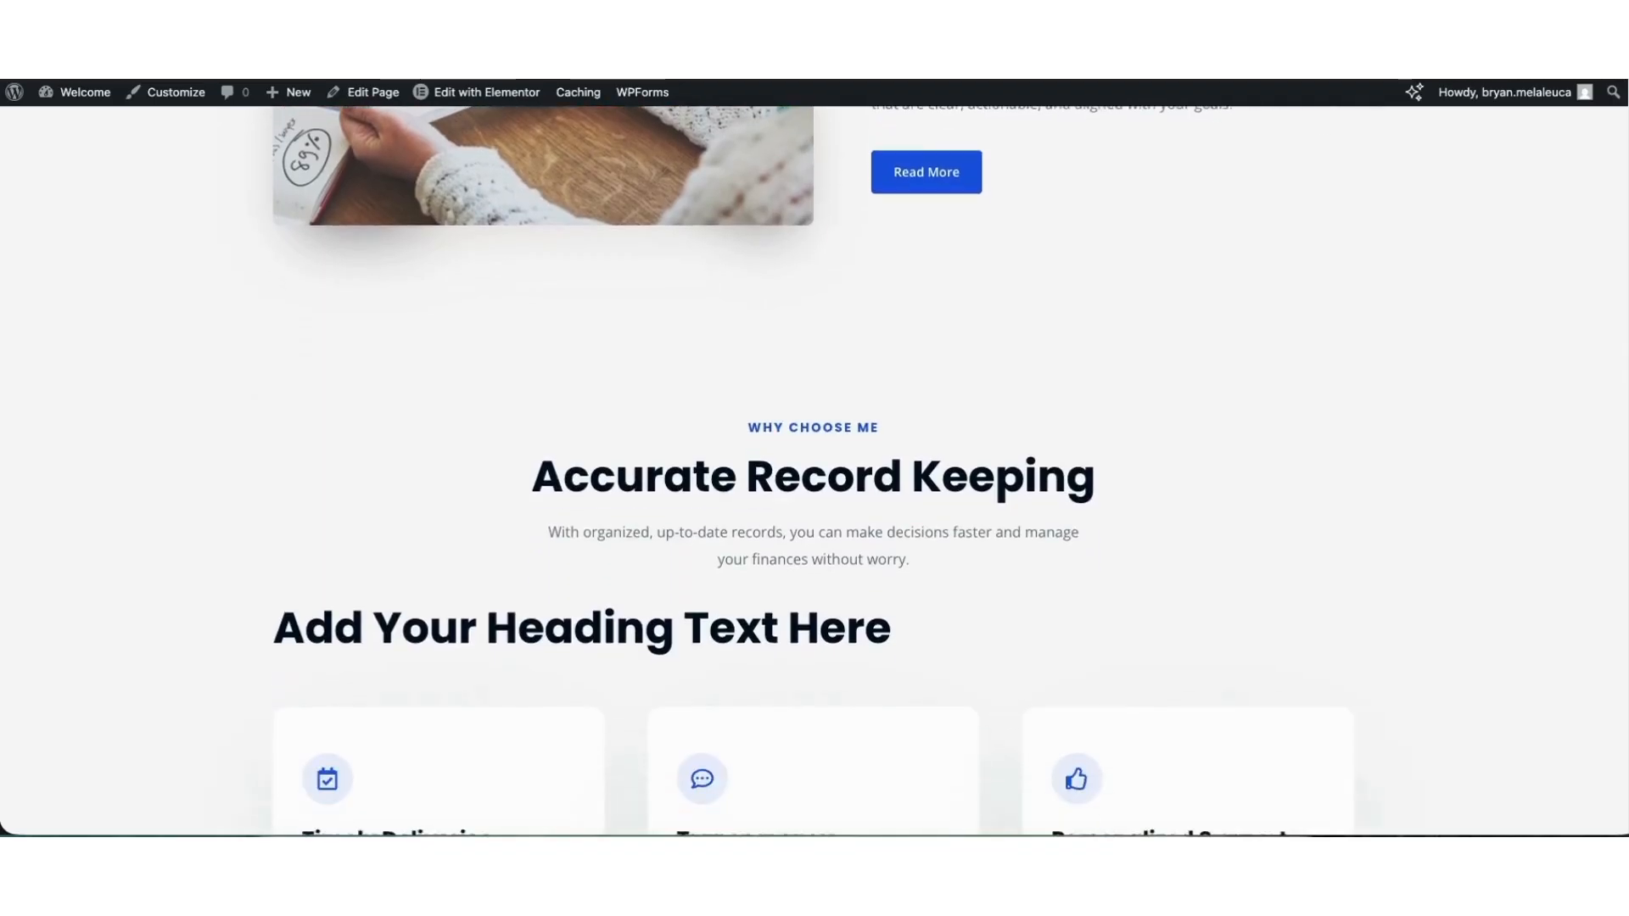
scroll(814, 471, "down", 3)
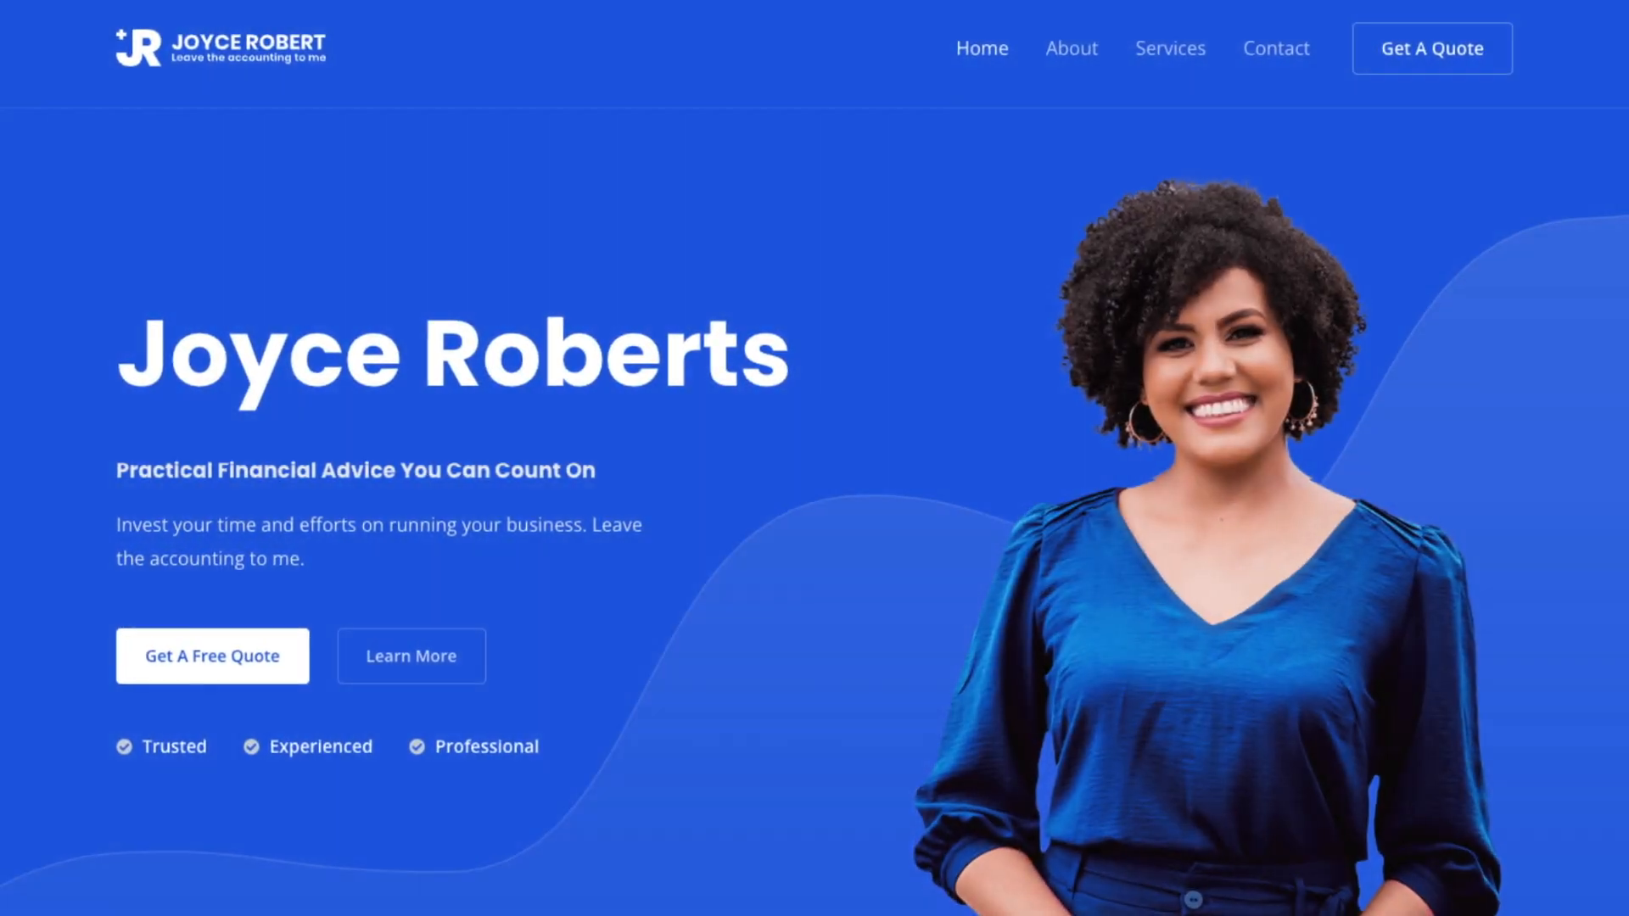
Look through the website's Home, About Me and What I Do pages, examining the layout of each section.
left_click_drag(70, 475, 399, 458)
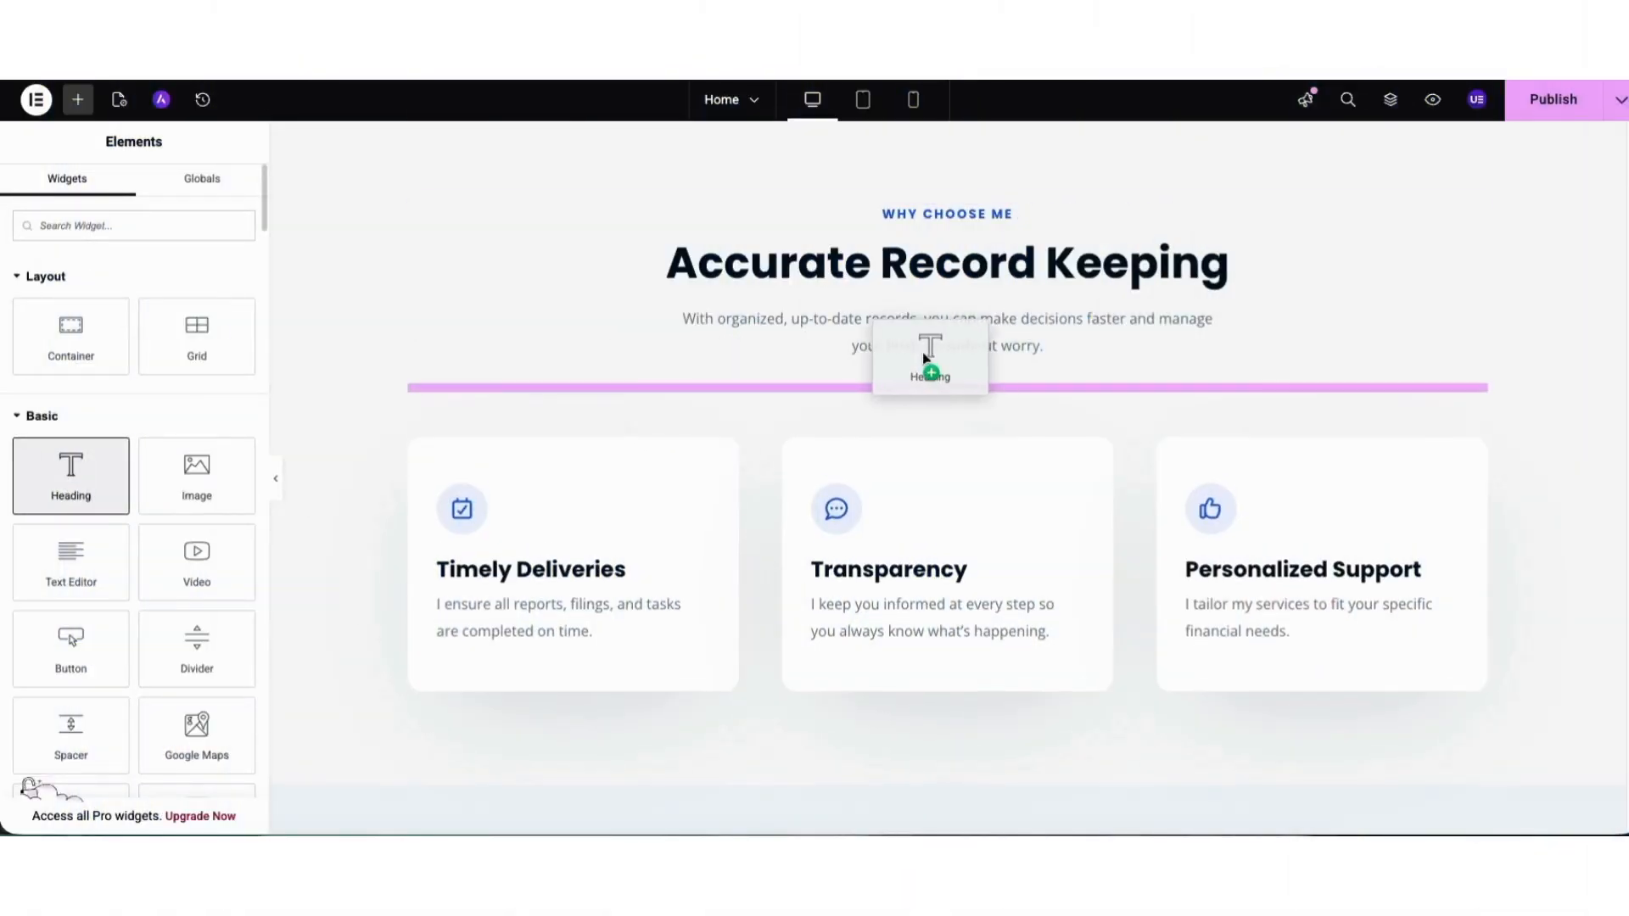
left_click_drag(925, 357, 926, 349)
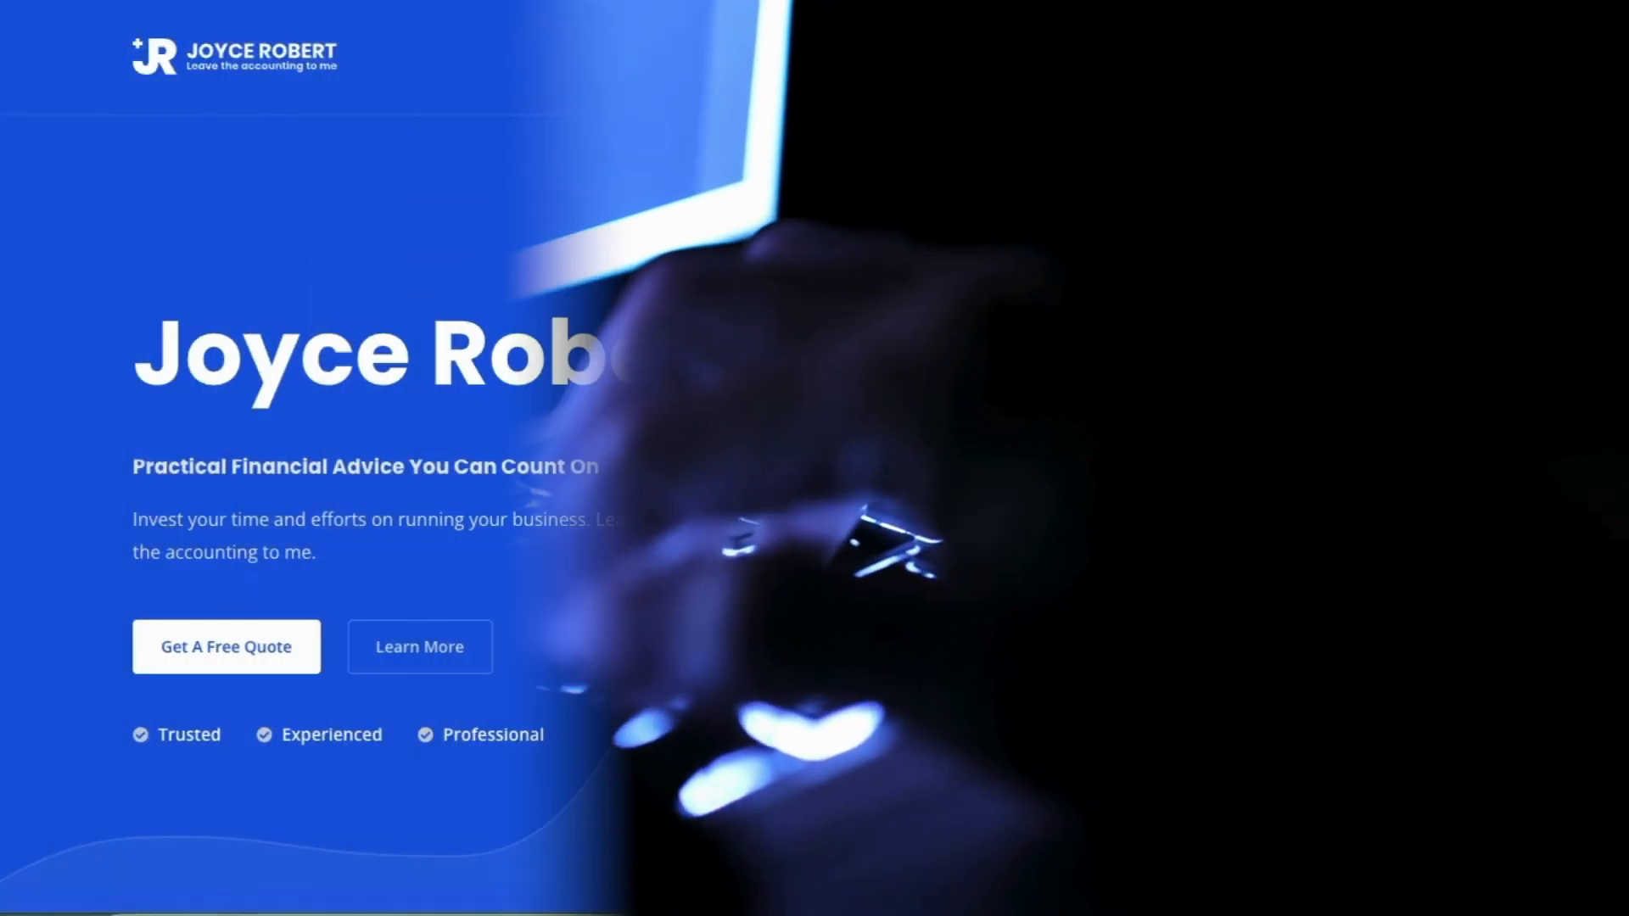
scroll(814, 458, "down", 3)
scroll(815, 458, "down", 15)
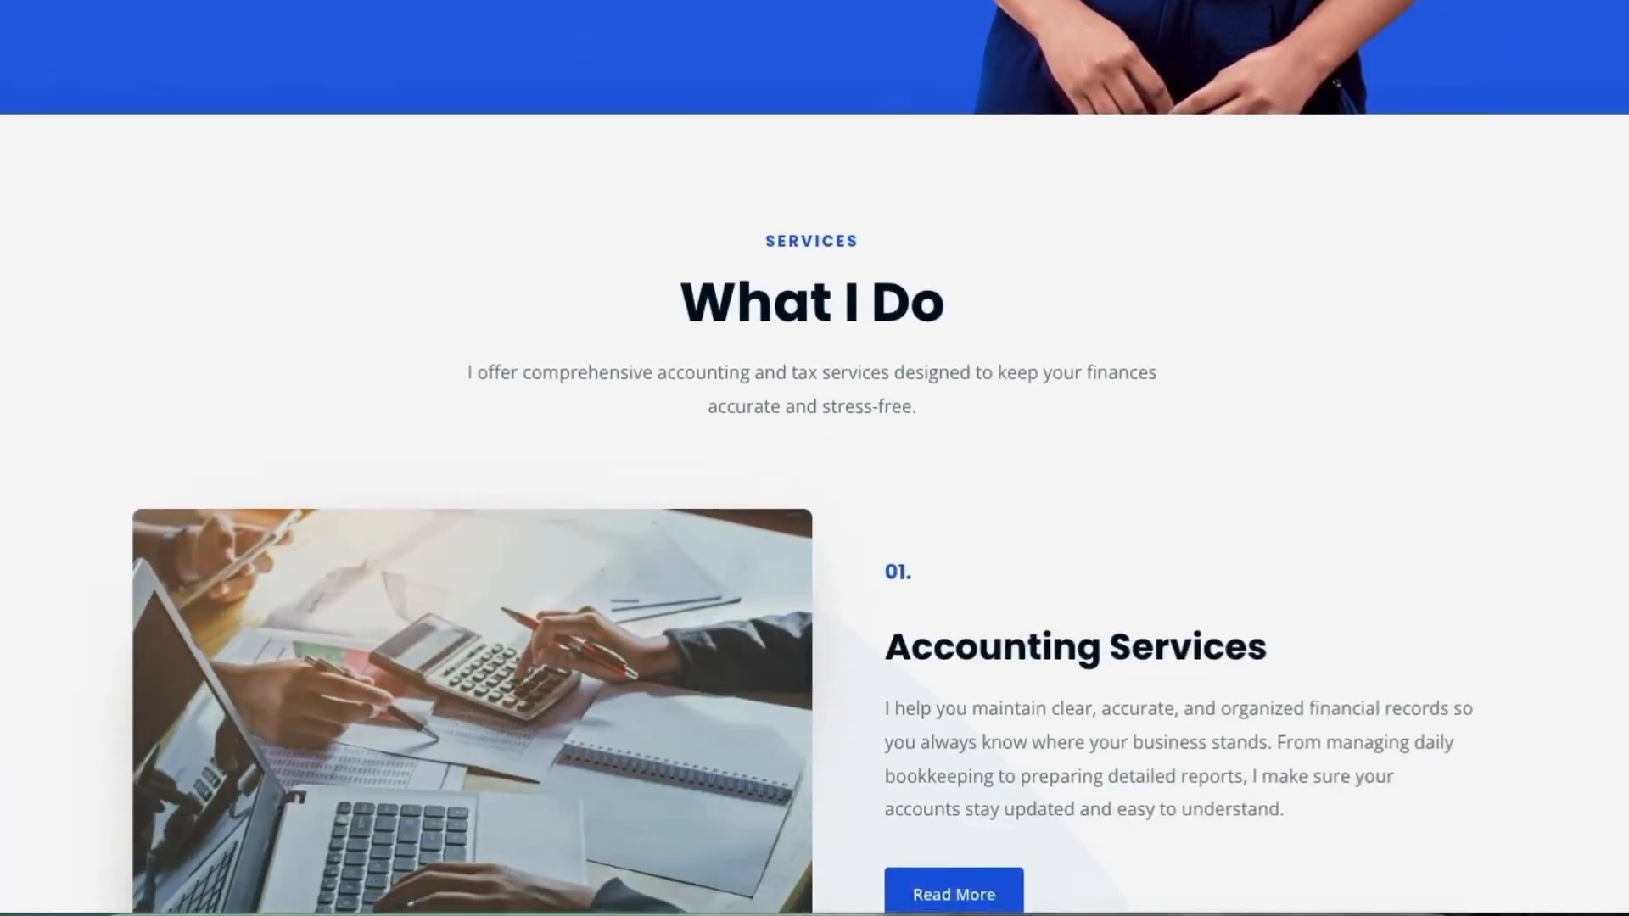
scroll(815, 458, "down", 4)
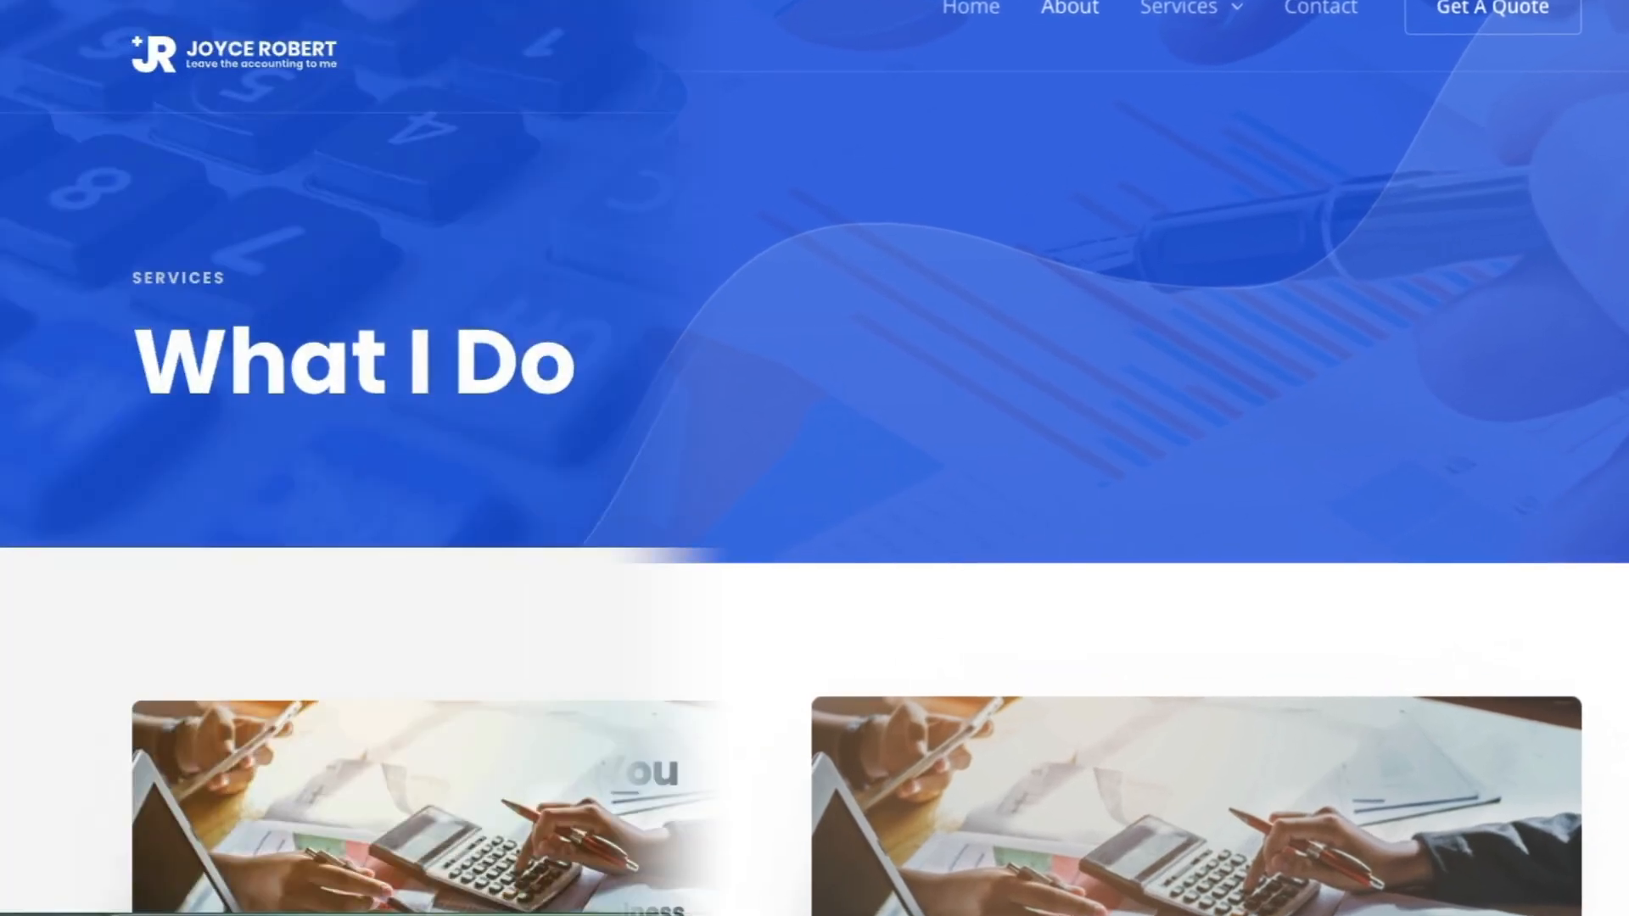
scroll(814, 459, "down", 5)
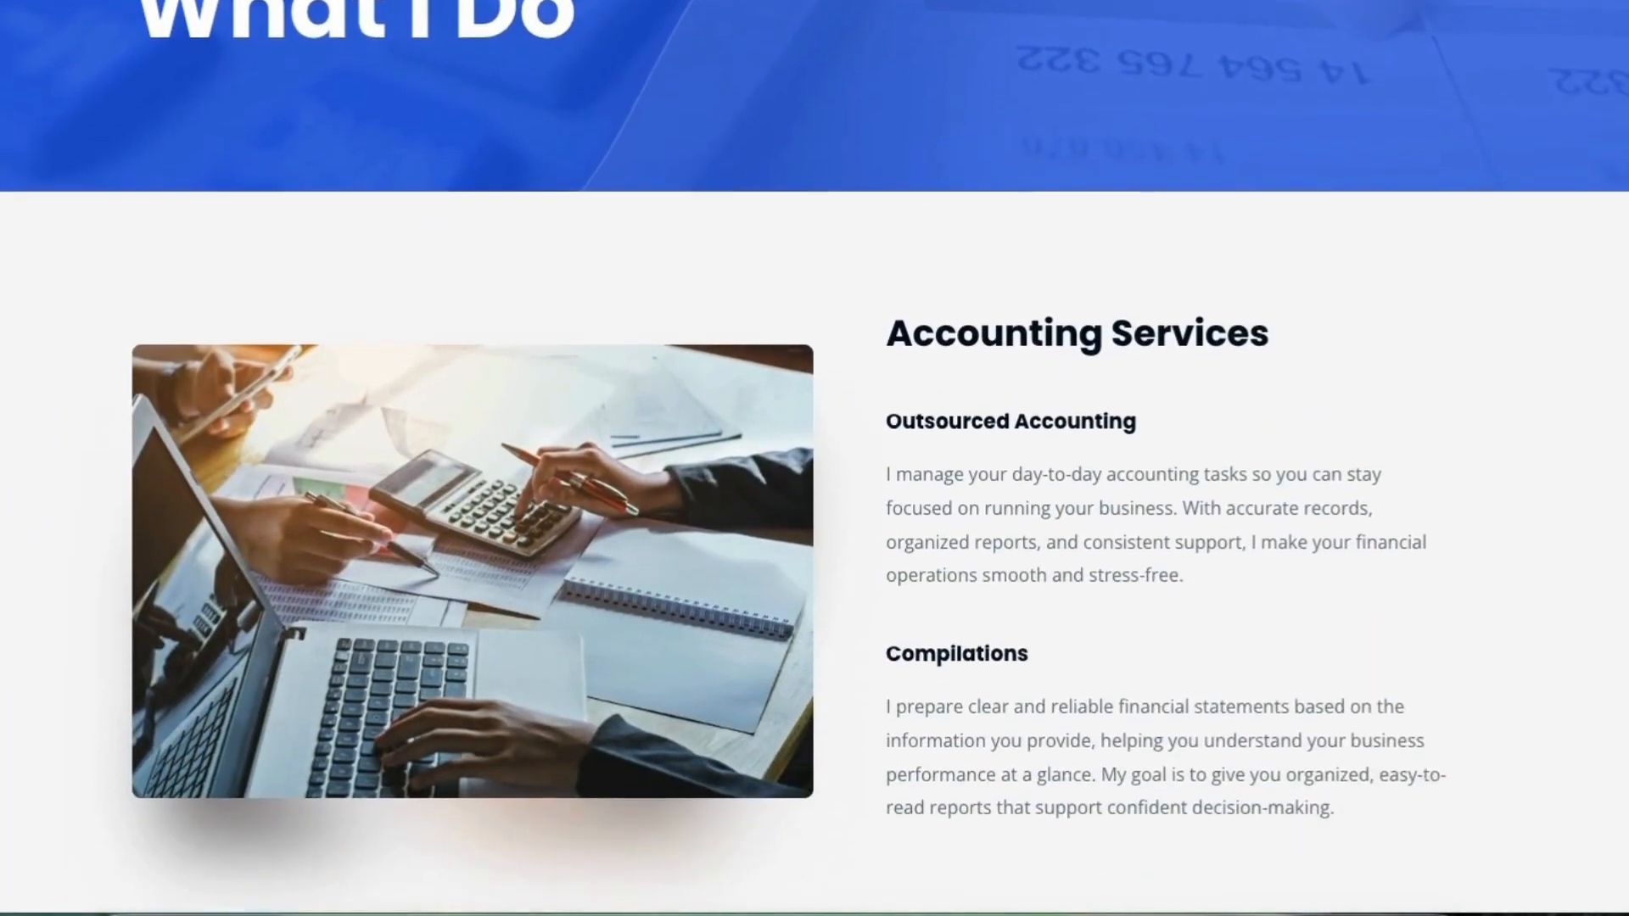
scroll(814, 458, "down", 8)
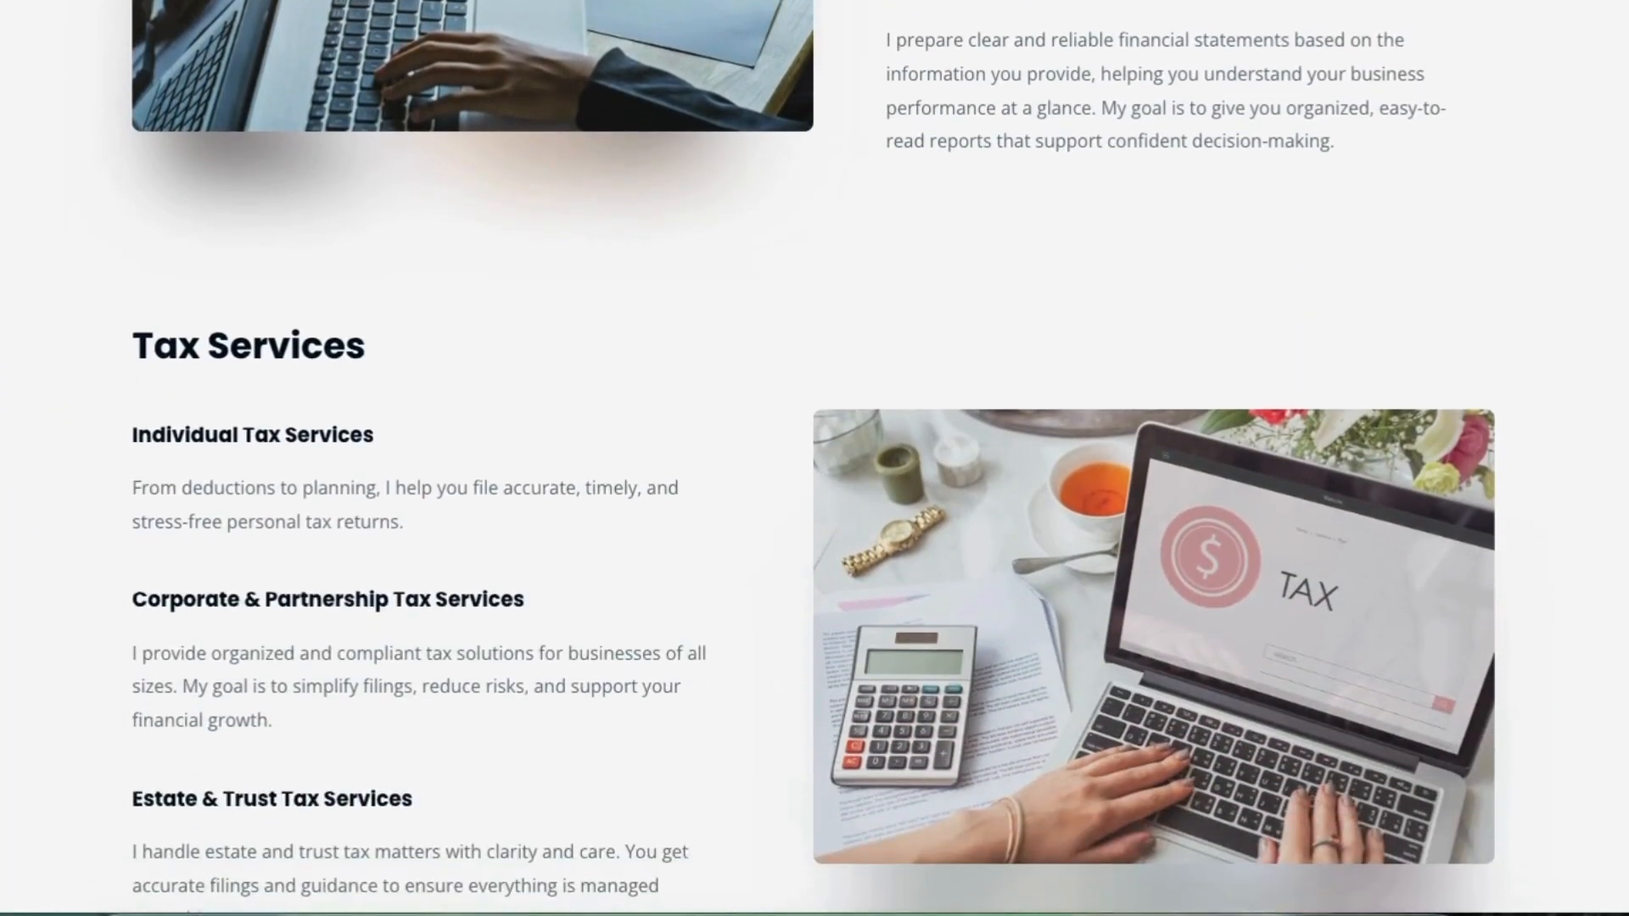
scroll(815, 458, "down", 6)
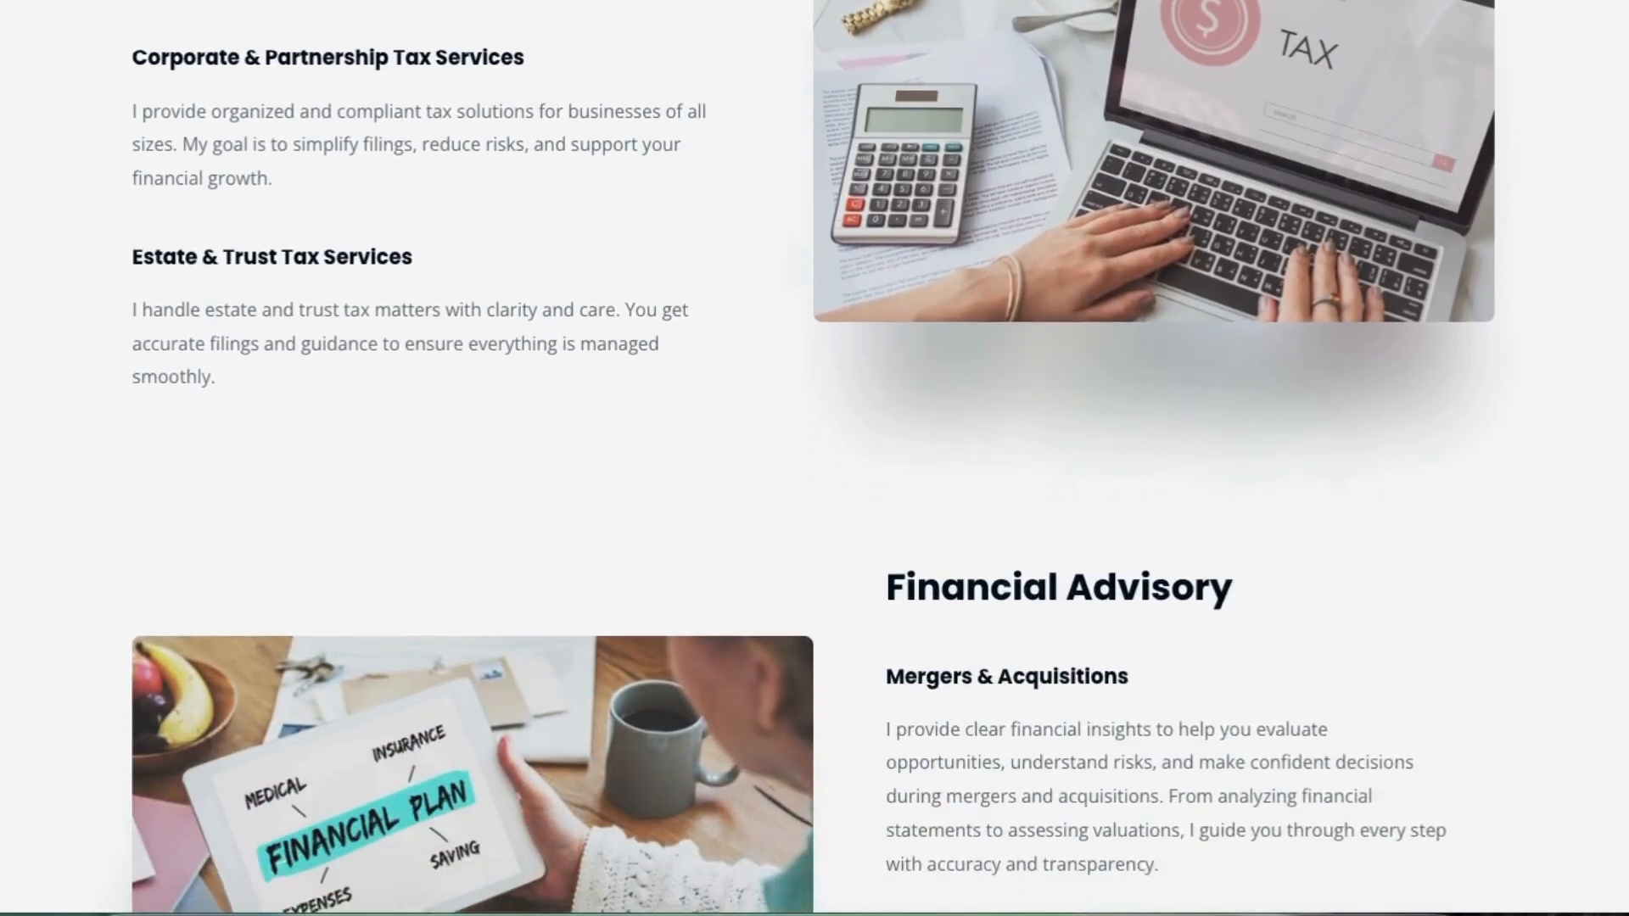
scroll(814, 458, "down", 4)
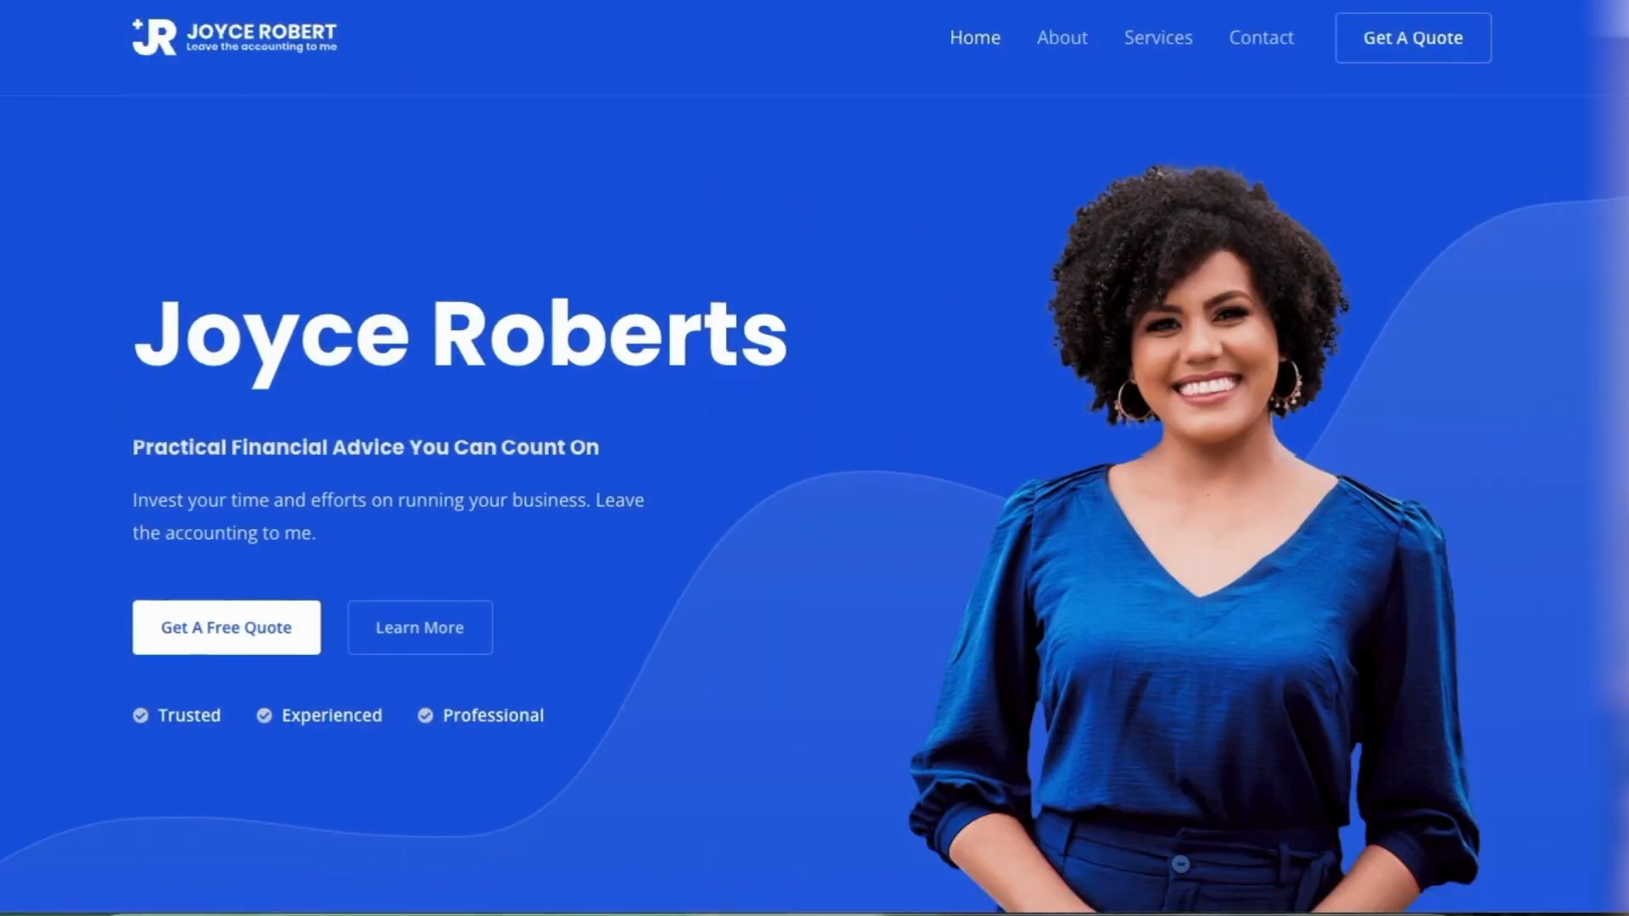
scroll(815, 458, "down", 13)
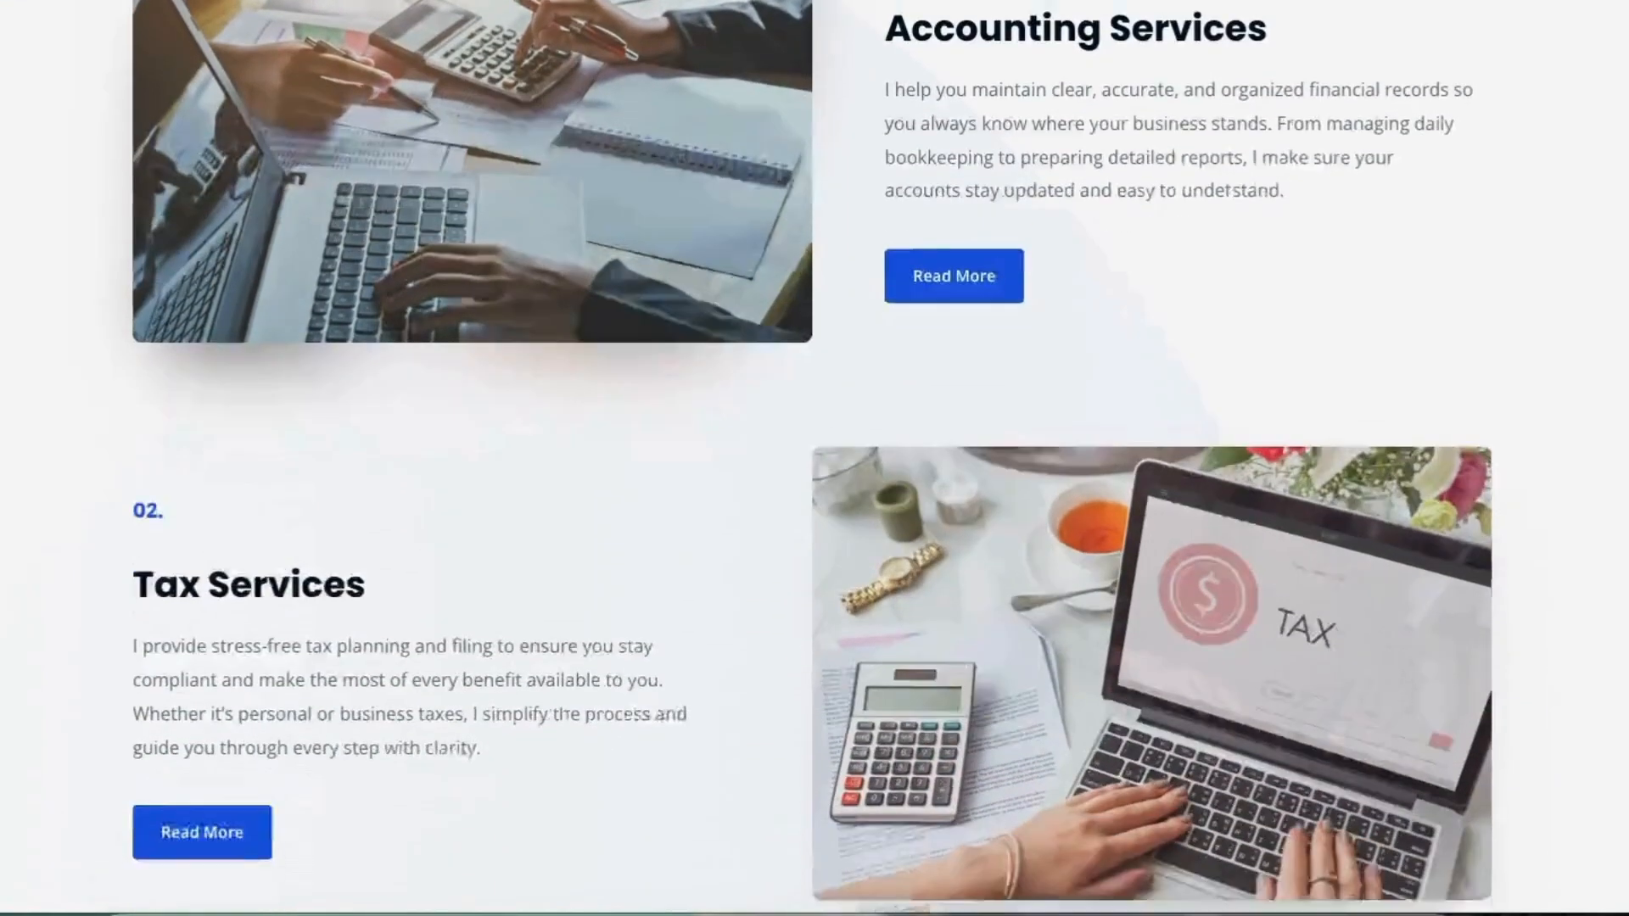
scroll(814, 458, "down", 5)
type("cc")
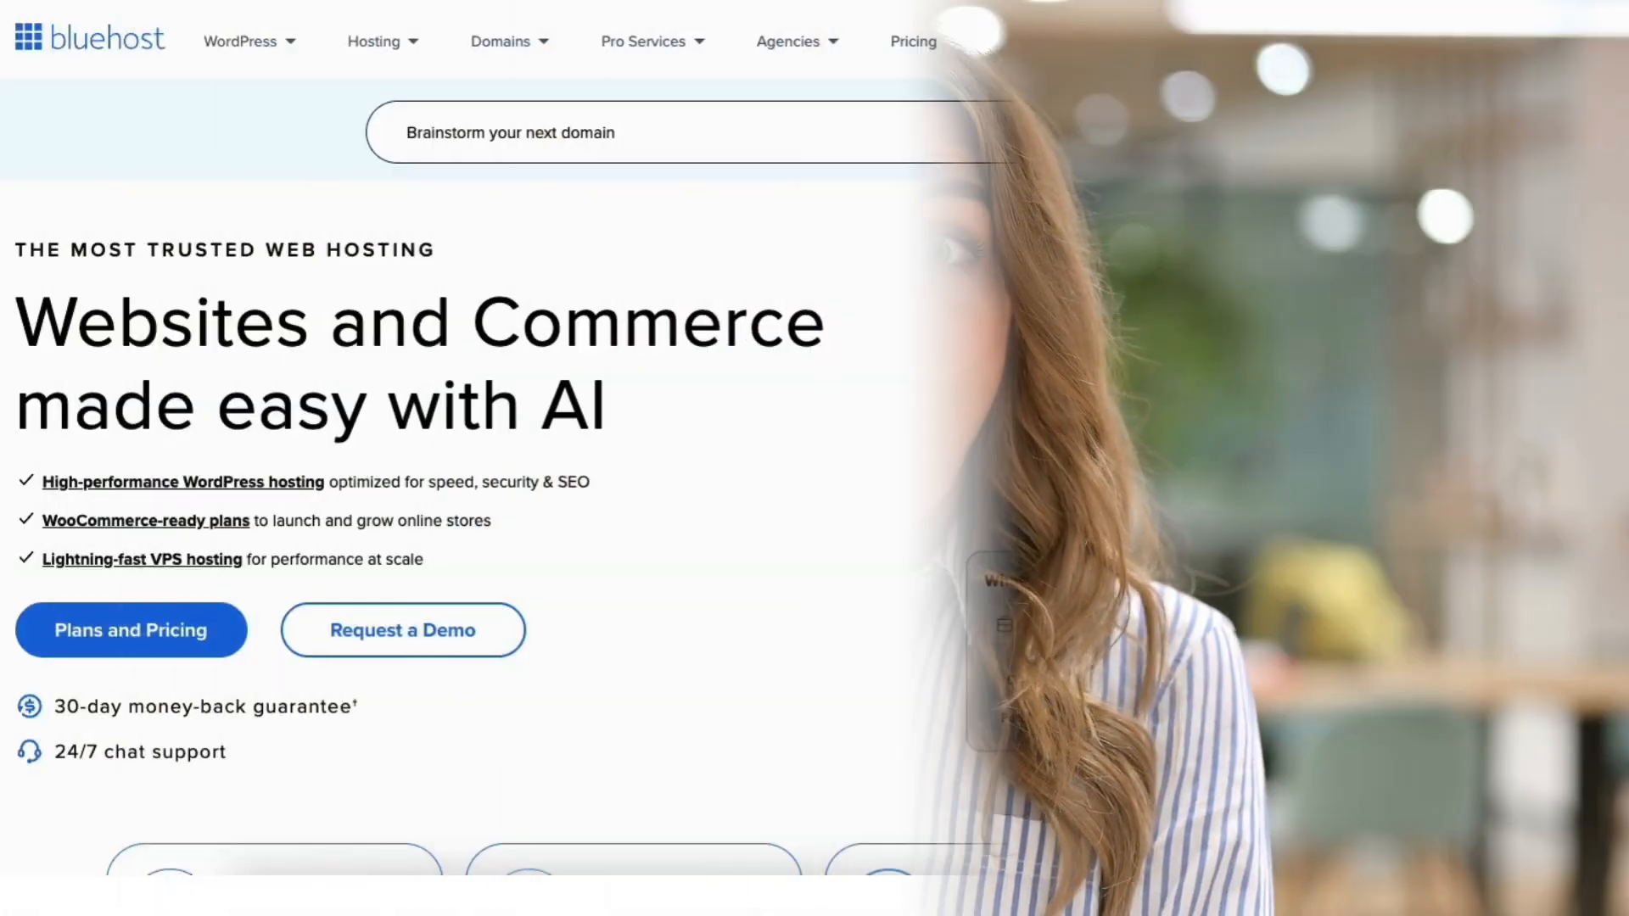
scroll(814, 458, "down", 5)
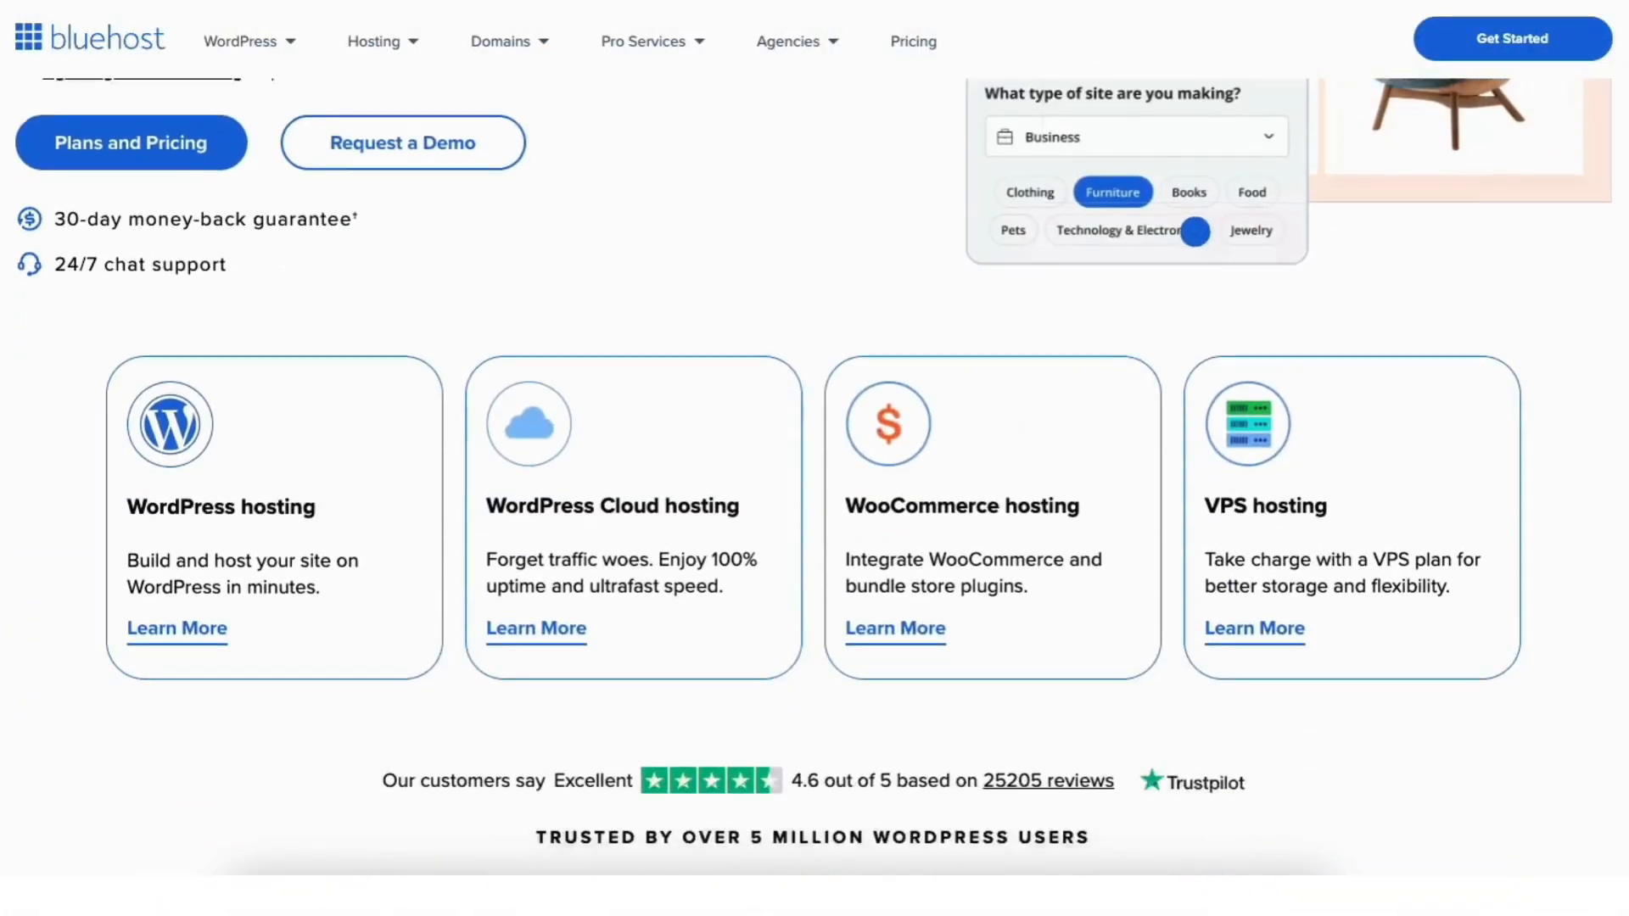